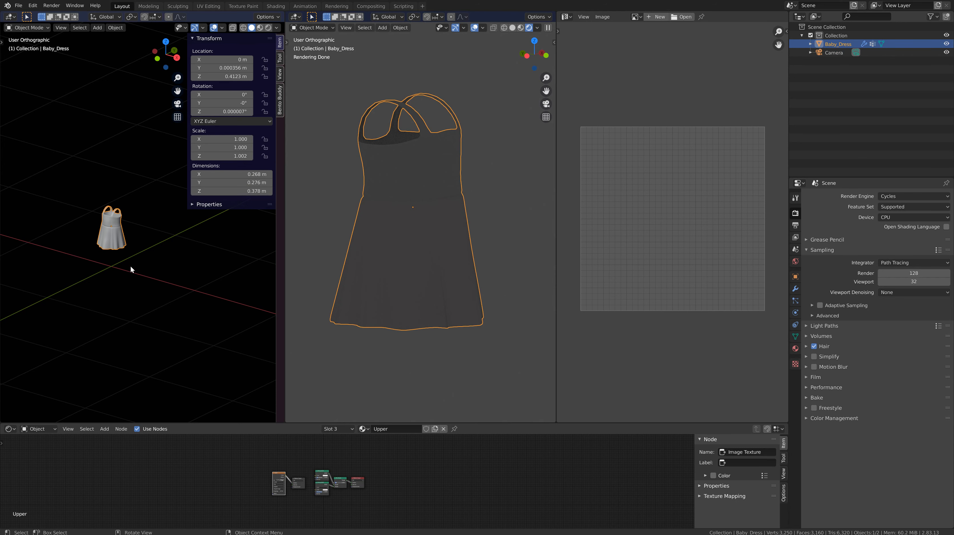
key(shift+a)
mouse_move(122, 139)
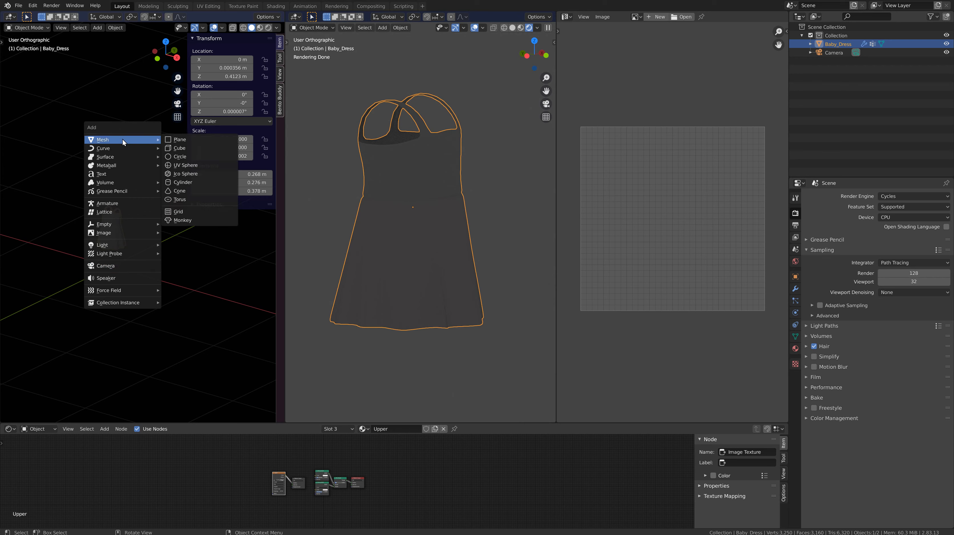
click(182, 139)
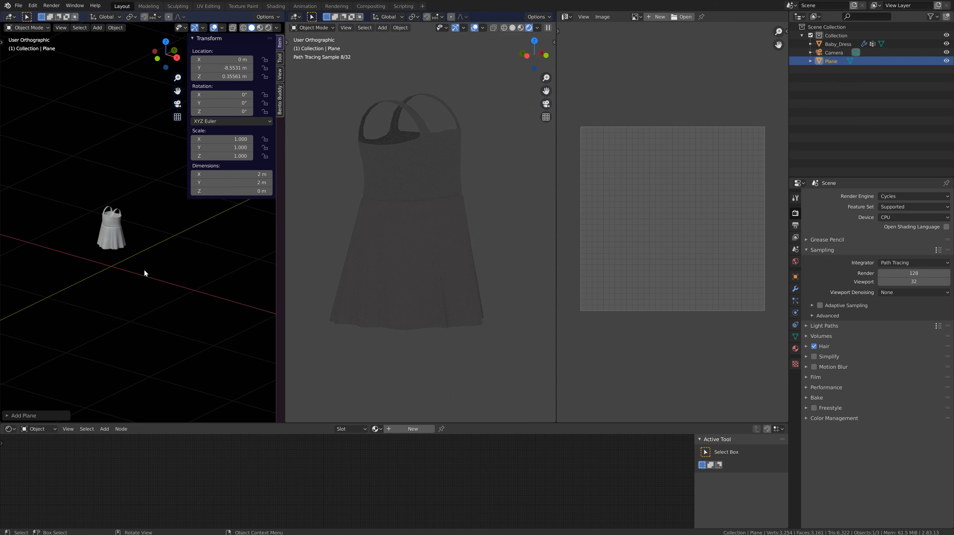
scroll(145, 273, down, 10)
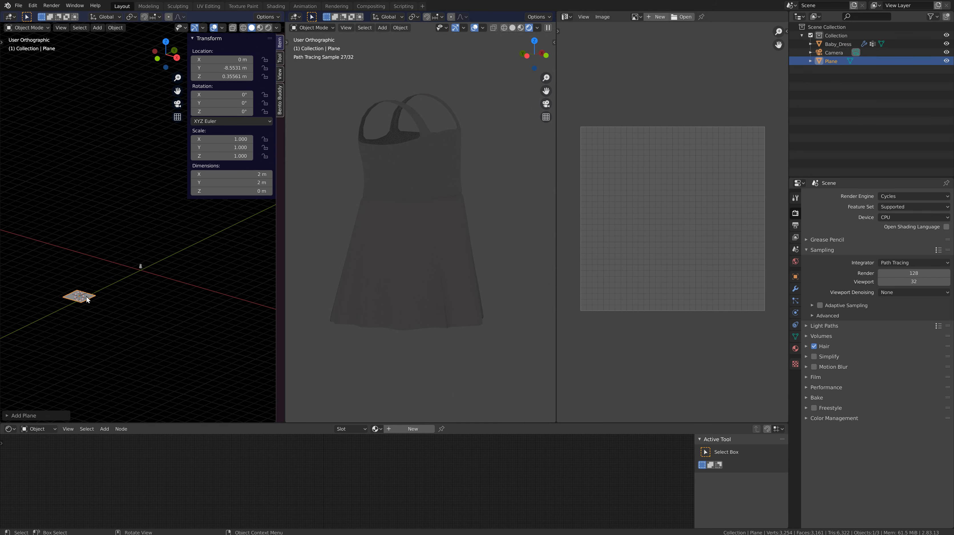
key(Delete)
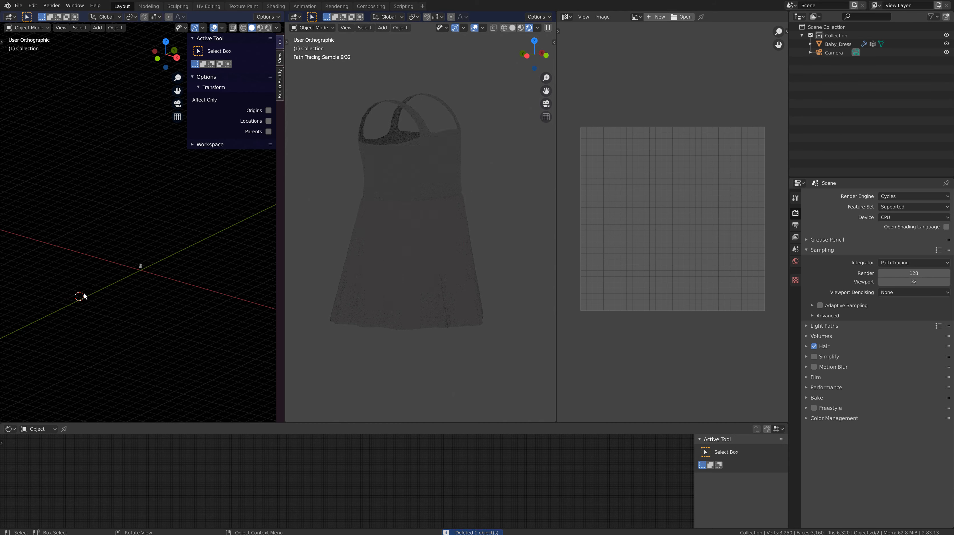
Reset the 3D cursor to the world origin
scroll(84, 294, up, 5)
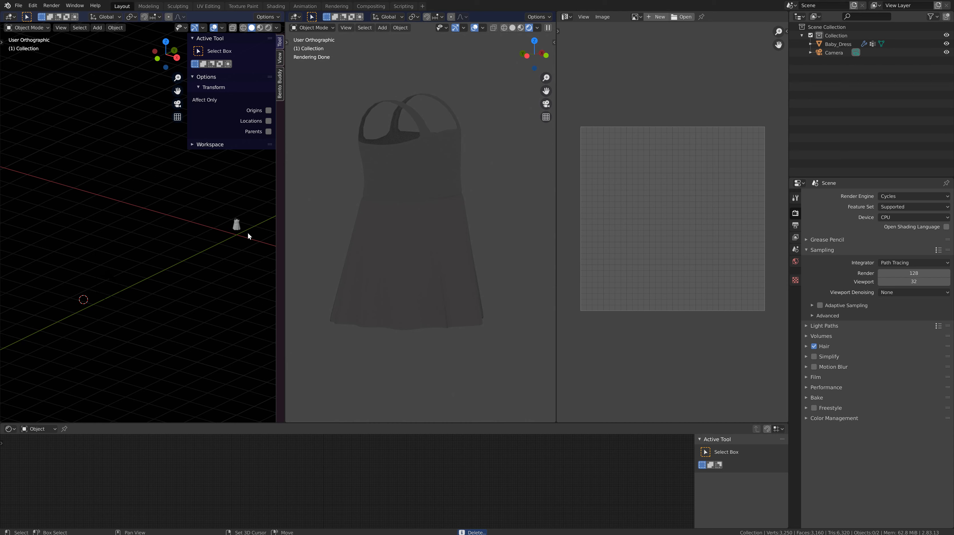
key(shift+c)
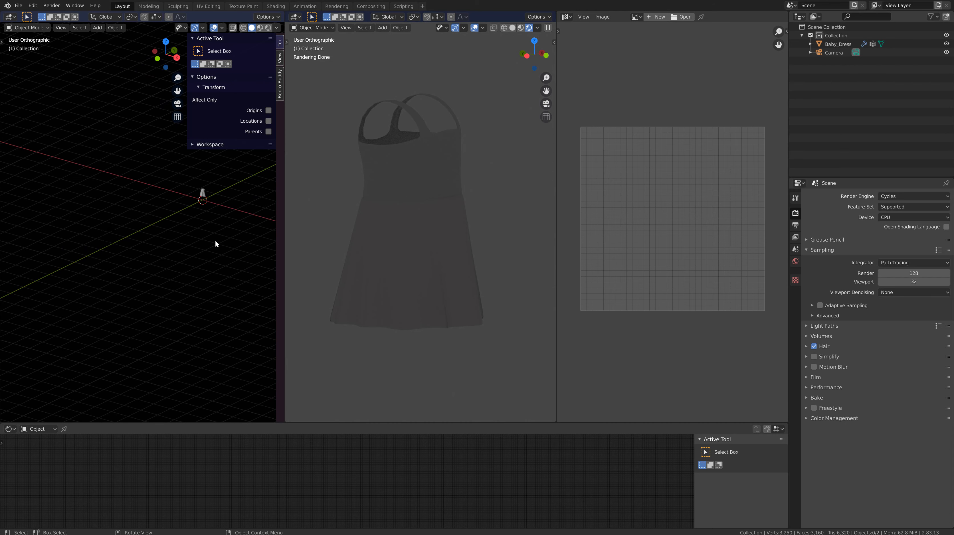
shift+middle_drag(214, 230, 183, 305)
scroll(150, 288, up, 4)
scroll(150, 287, up, 2)
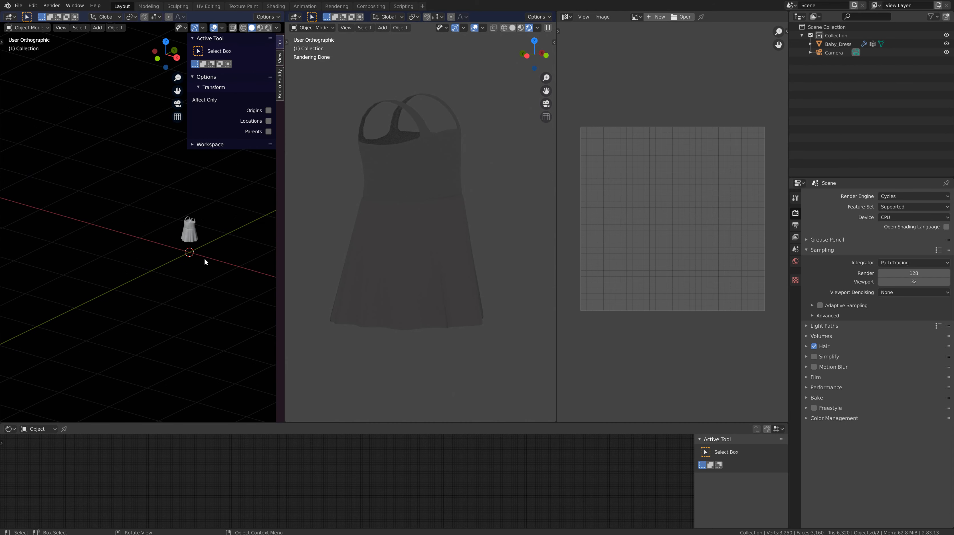
shift+middle_drag(204, 258, 170, 295)
Add a mesh plane at the world origin and scale it to about 0.443, roughly 0.886 m wide
key(shift+a)
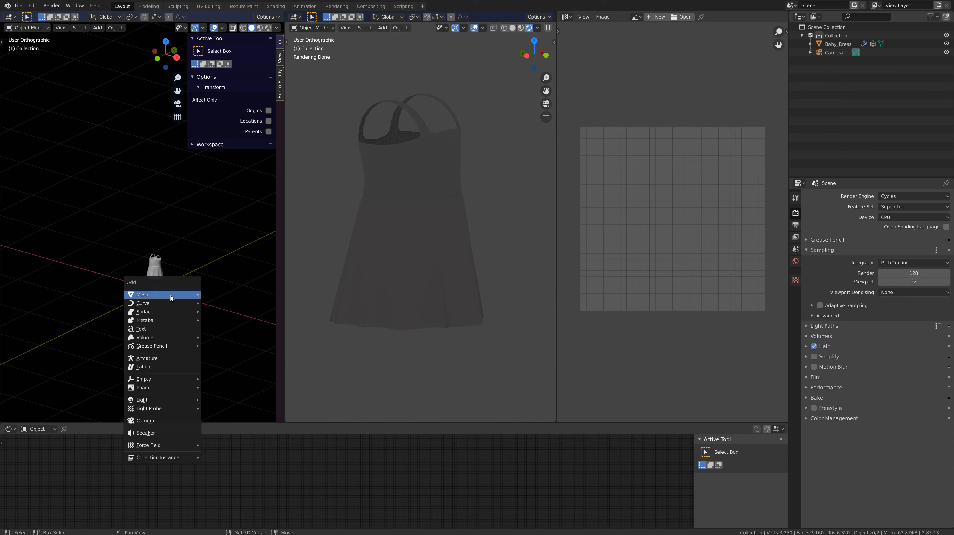
mouse_move(170, 295)
click(219, 295)
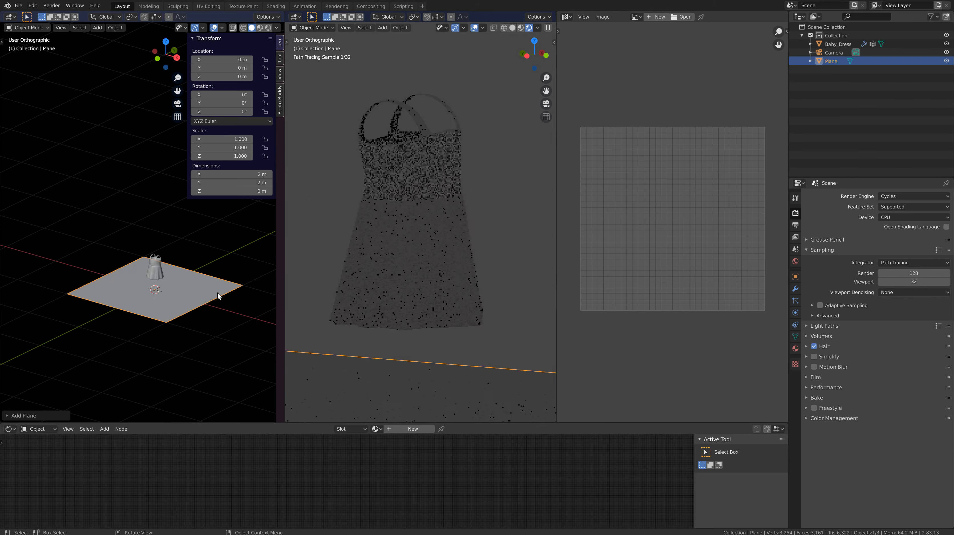
key(s)
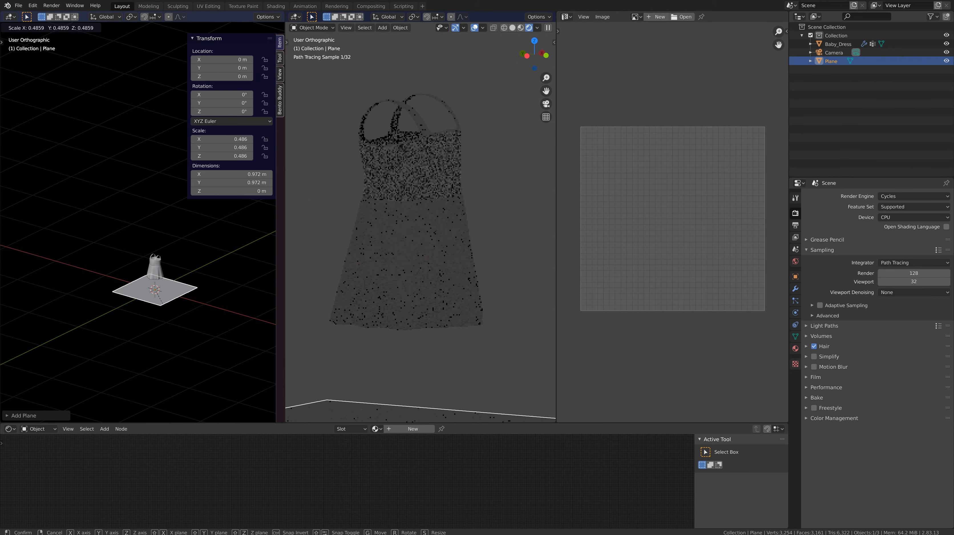
click(169, 325)
In the right side view, tilt the plane about 41.8° around X and move it in front of the dress, to about Y -0.96 m
key(KP_3)
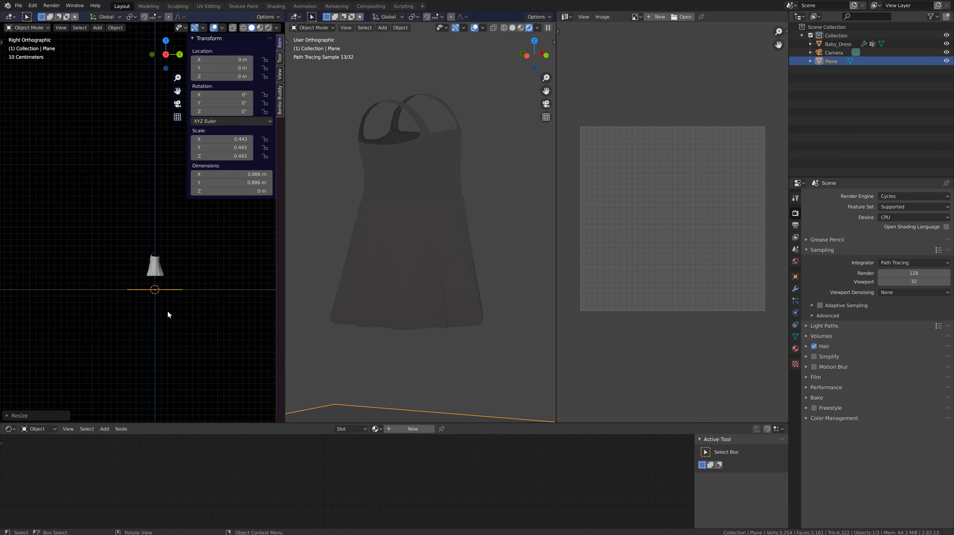
key(r)
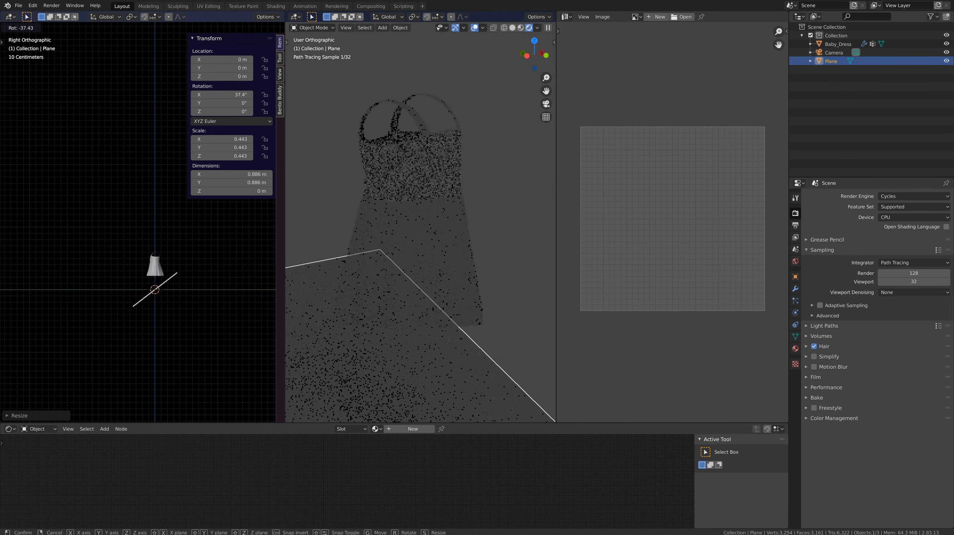
click(149, 307)
key(g)
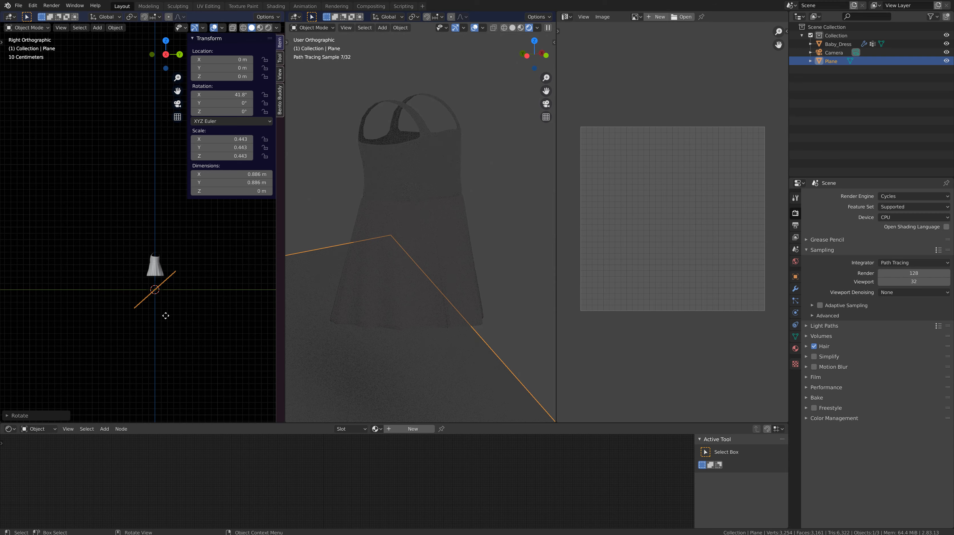
click(106, 312)
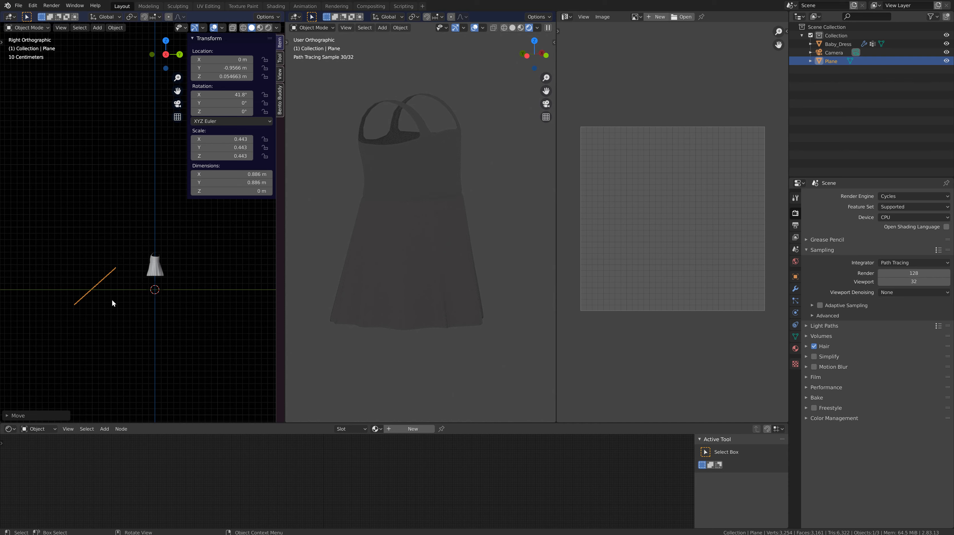
In the top view, place a duplicate of the plane rotated to about 119° around Z at about X 0.74 m, Y 0.58 m
key(KP_7)
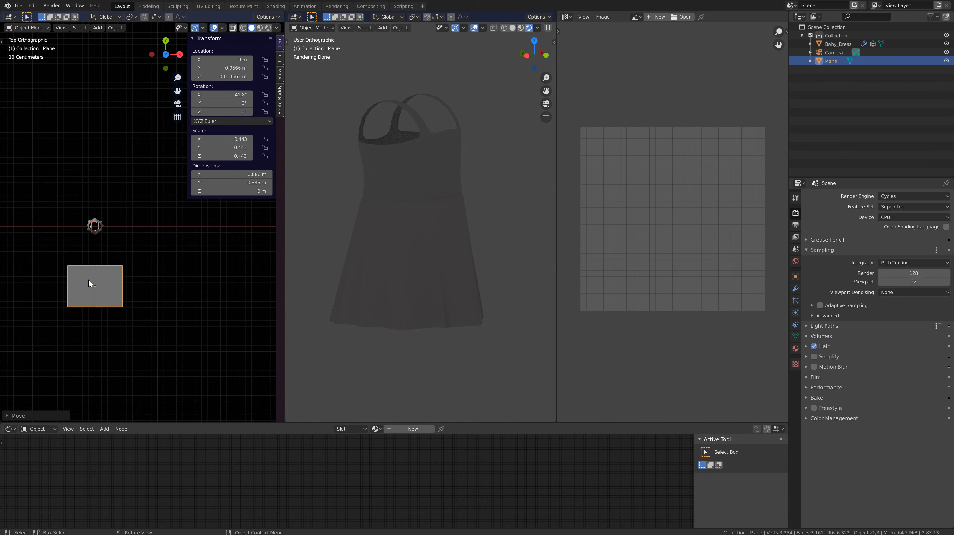
shift+middle_drag(150, 299, 205, 342)
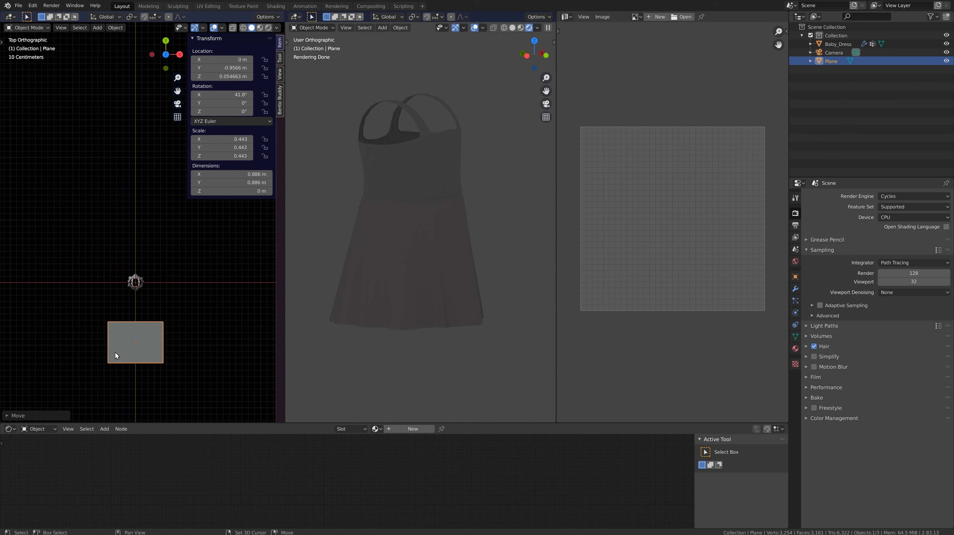
key(shift+d)
key(Escape)
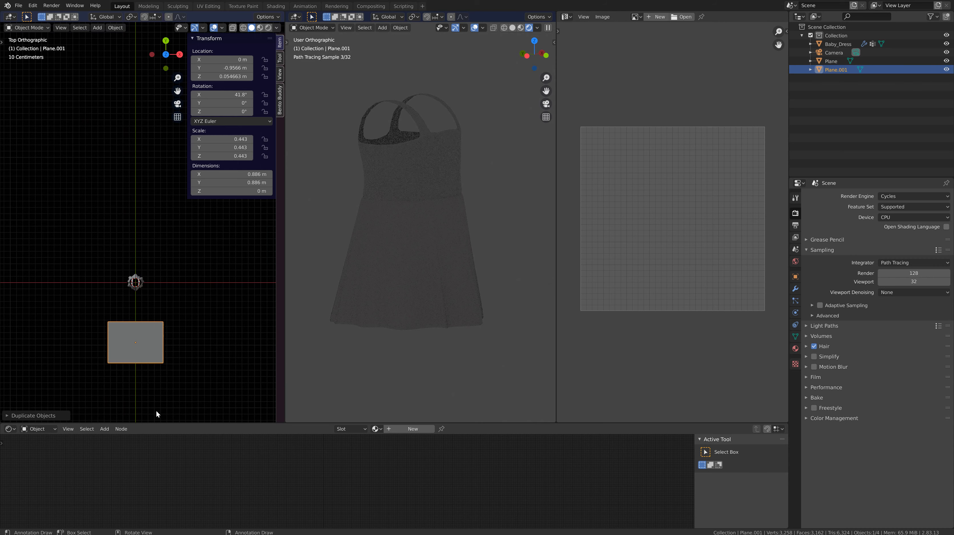
key(r)
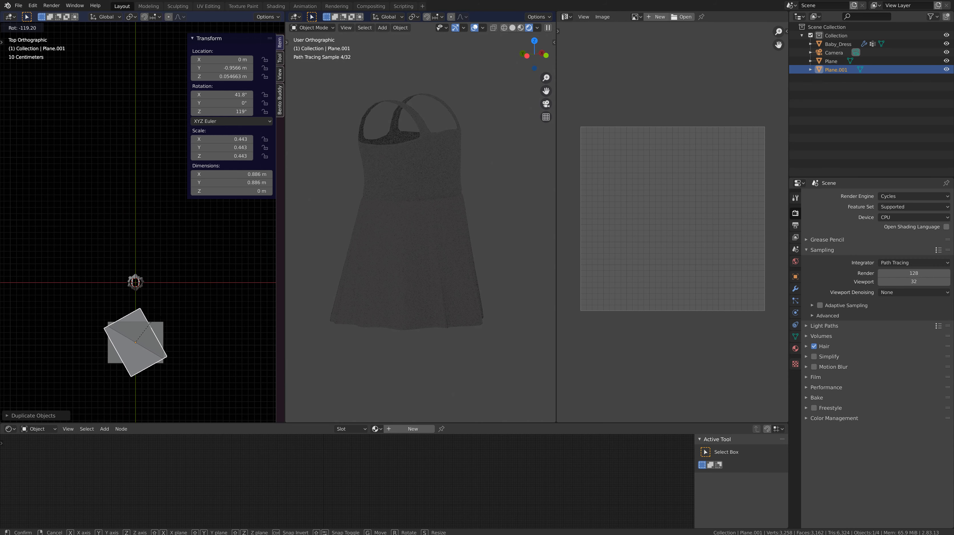
click(149, 323)
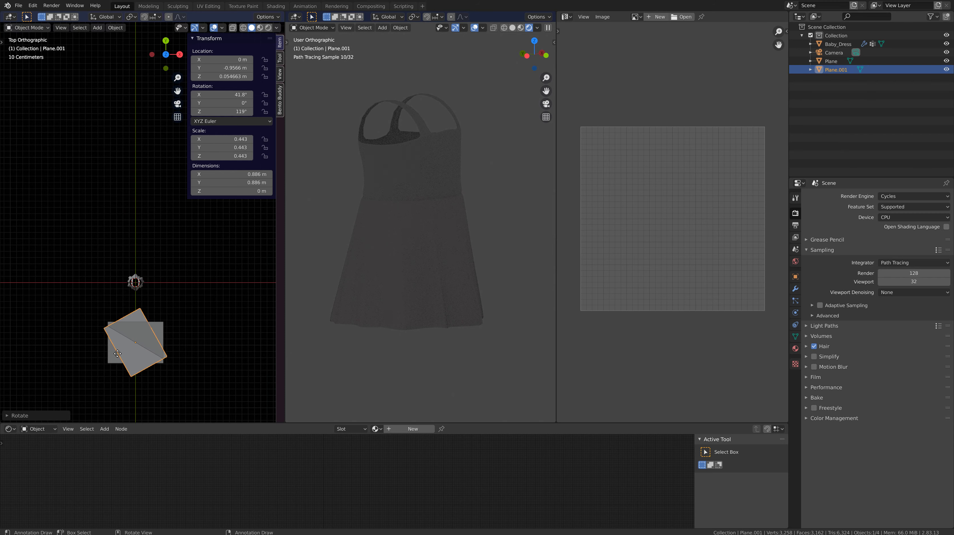
key(g)
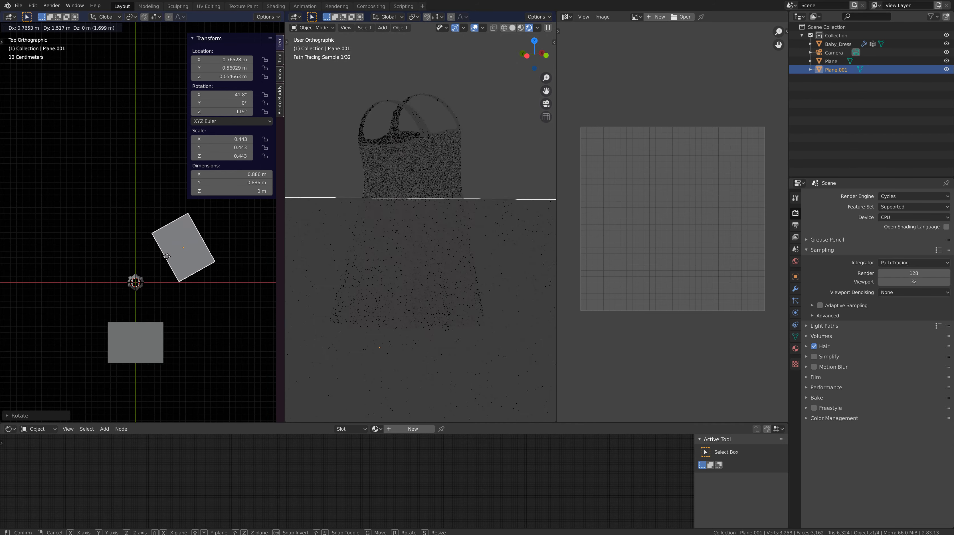
click(165, 256)
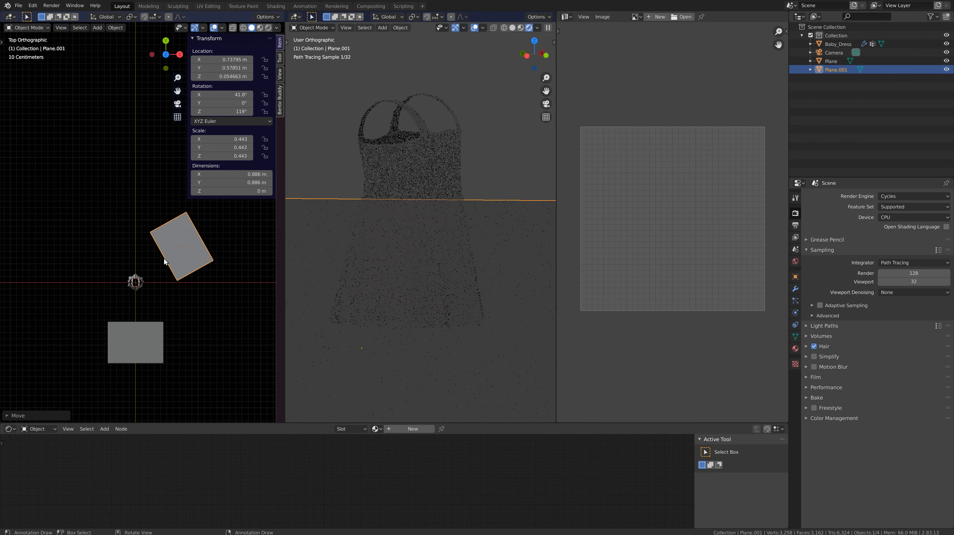
Move the original plane slightly closer to the dress, to about X -0.05 m, Y -0.84 m
click(145, 351)
key(g)
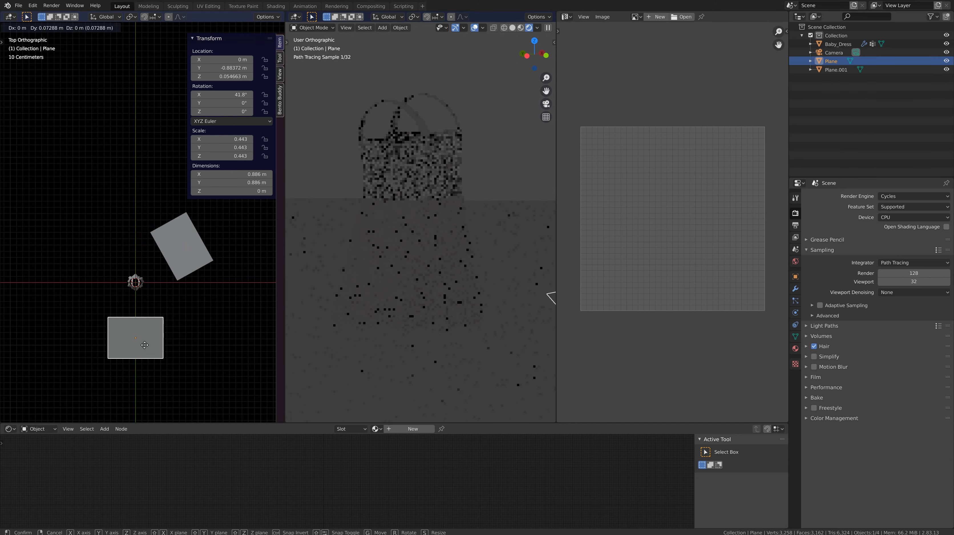
click(144, 352)
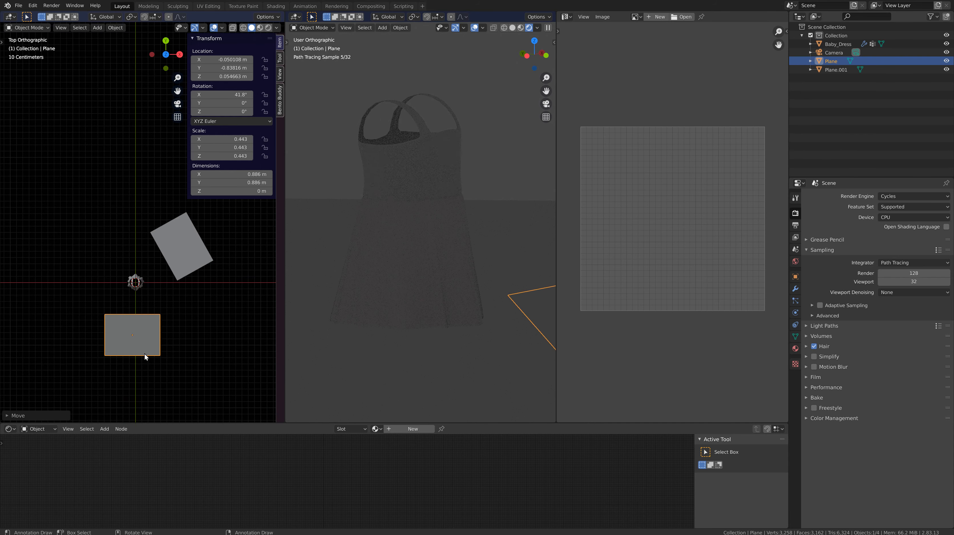
Place another duplicate of the original plane, rotated to about -121° around Z, at about X -0.81 m, Y 0.55 m
key(shift+d)
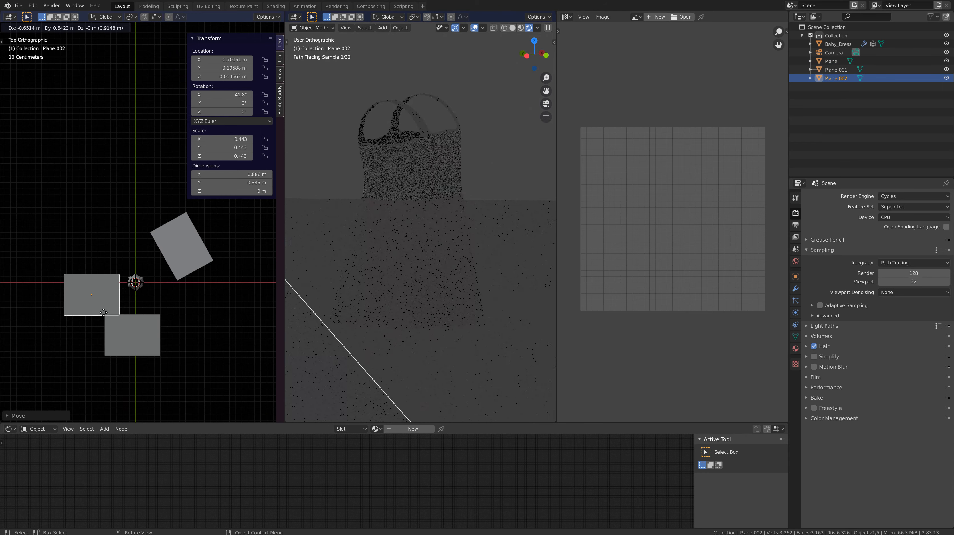
key(Escape)
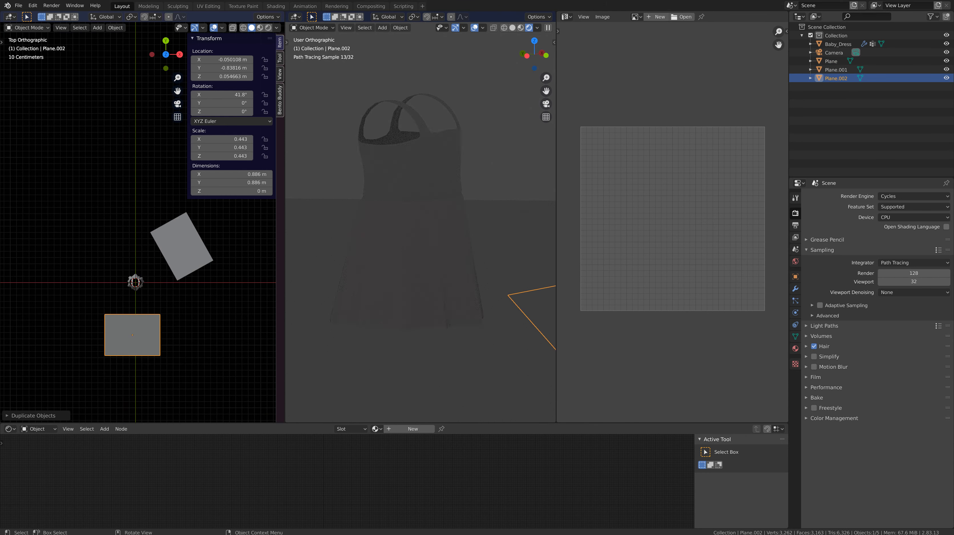
key(r)
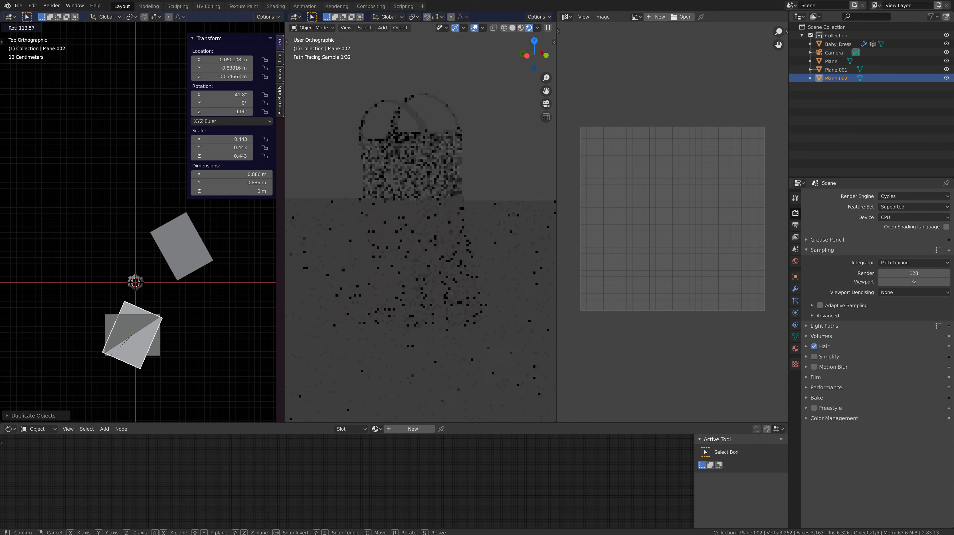
click(68, 381)
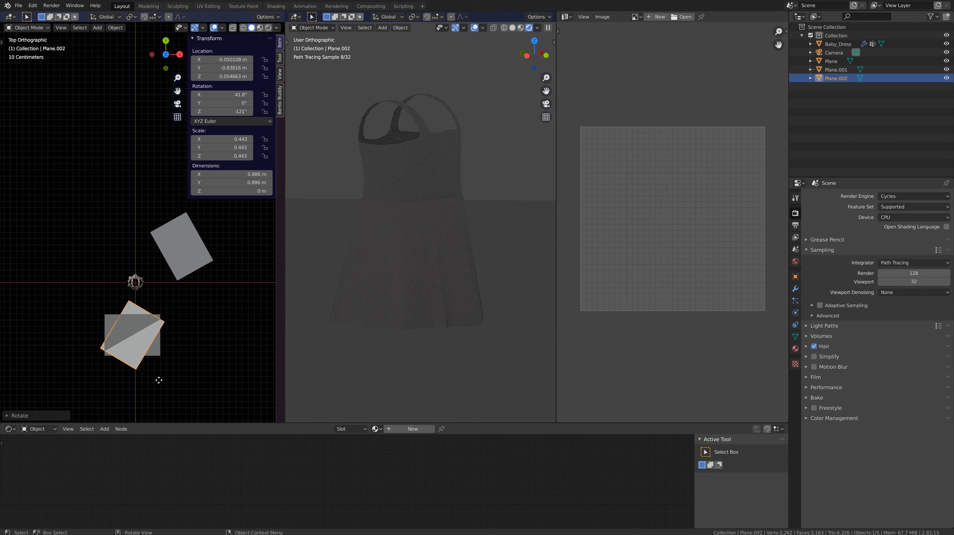
key(g)
click(111, 293)
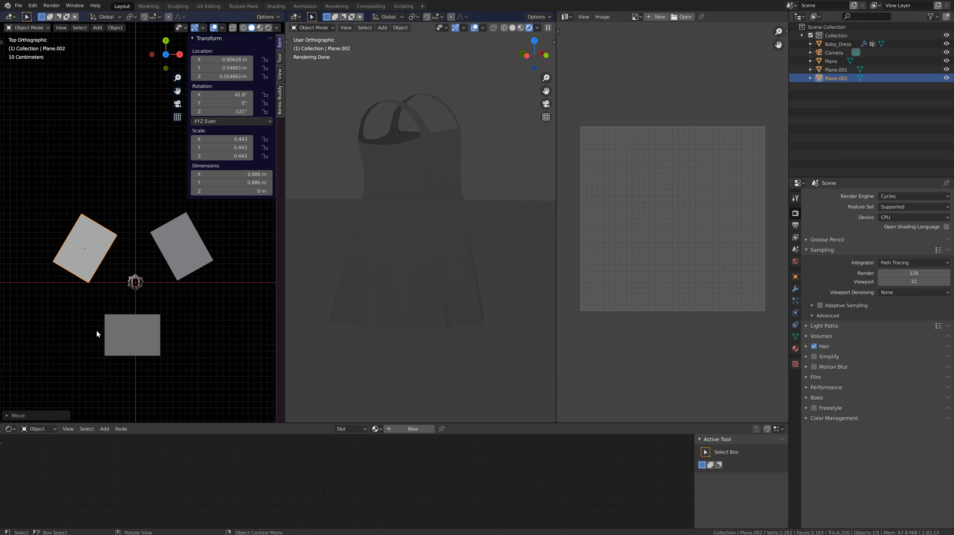
Join the three planes around the dress into a single object
shift+click(127, 333)
shift+click(197, 252)
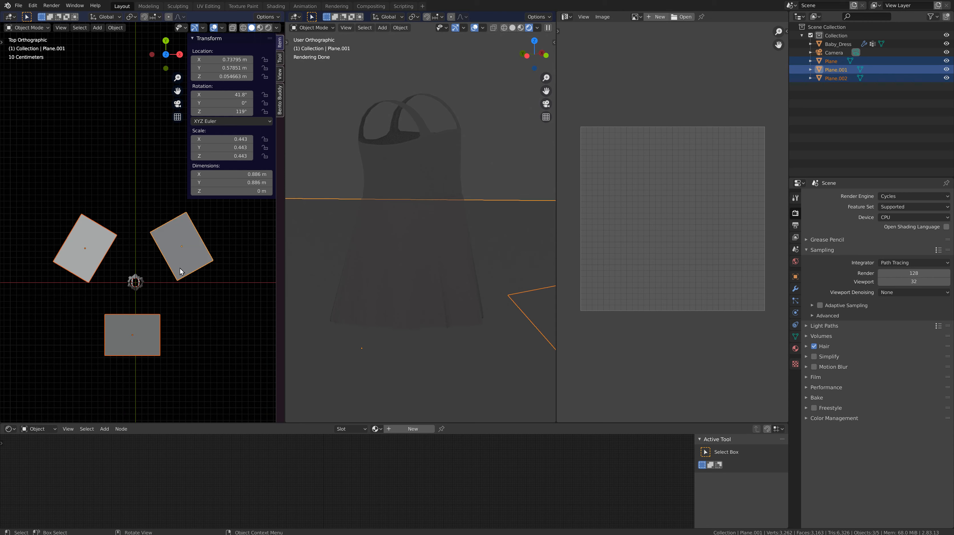
key(ctrl)
key(ctrl+j)
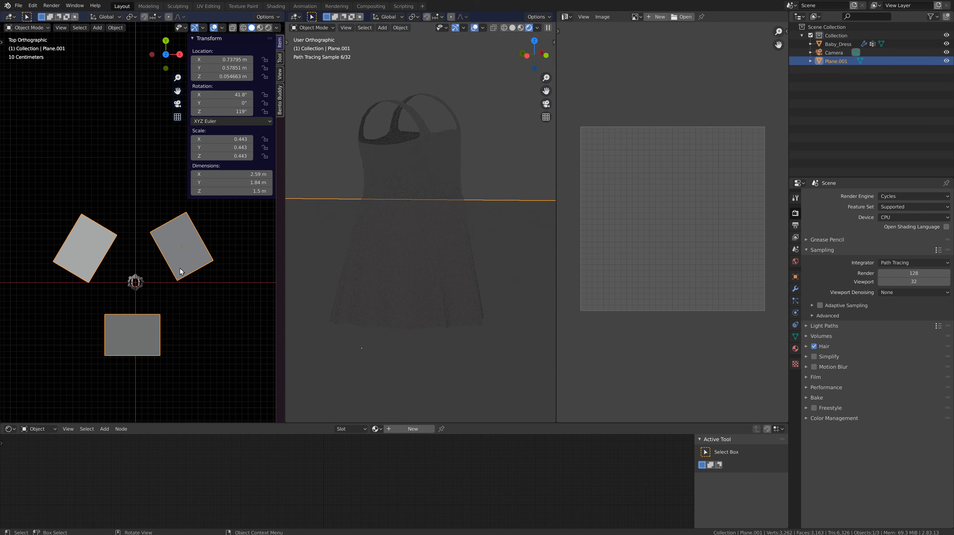
Set the joined planes' origin to their geometry
middle_drag(207, 360, 144, 304)
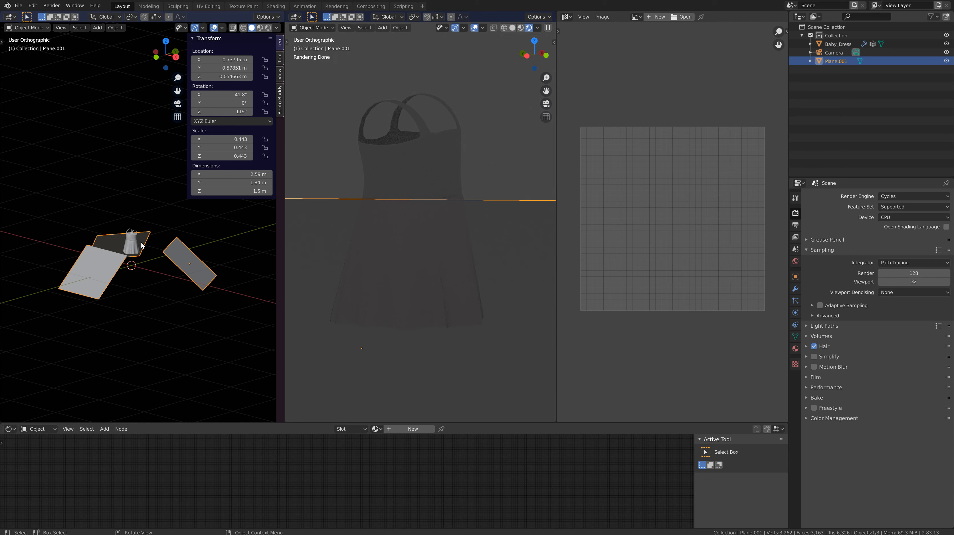
click(112, 29)
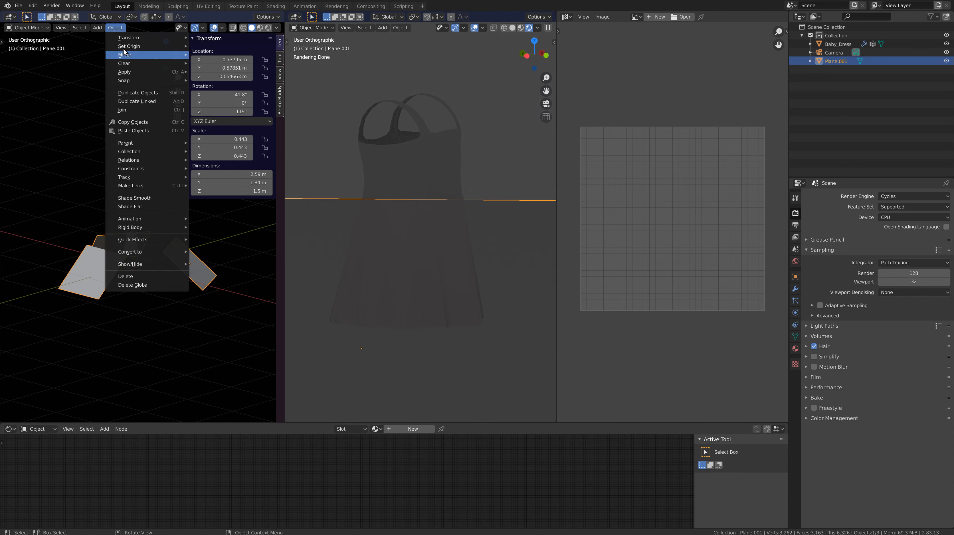
mouse_move(126, 48)
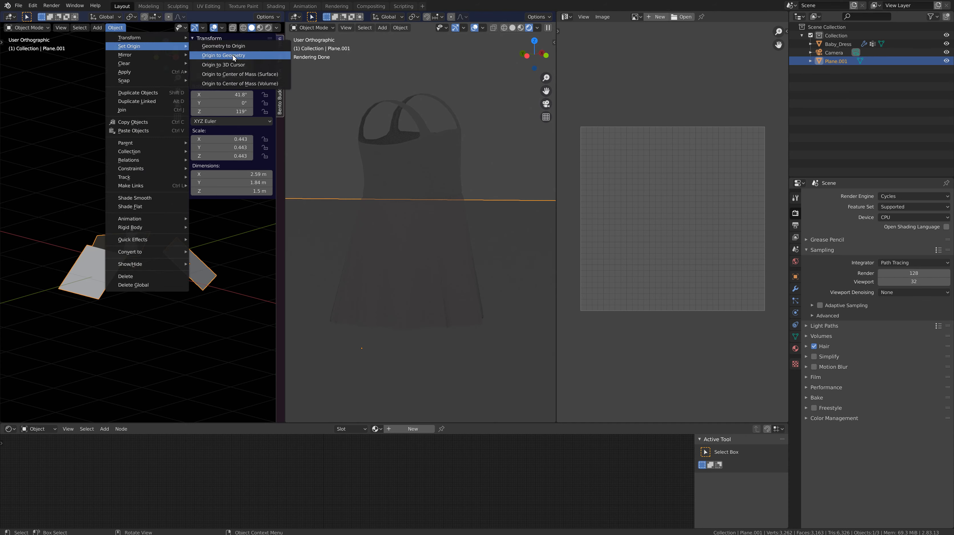
click(232, 55)
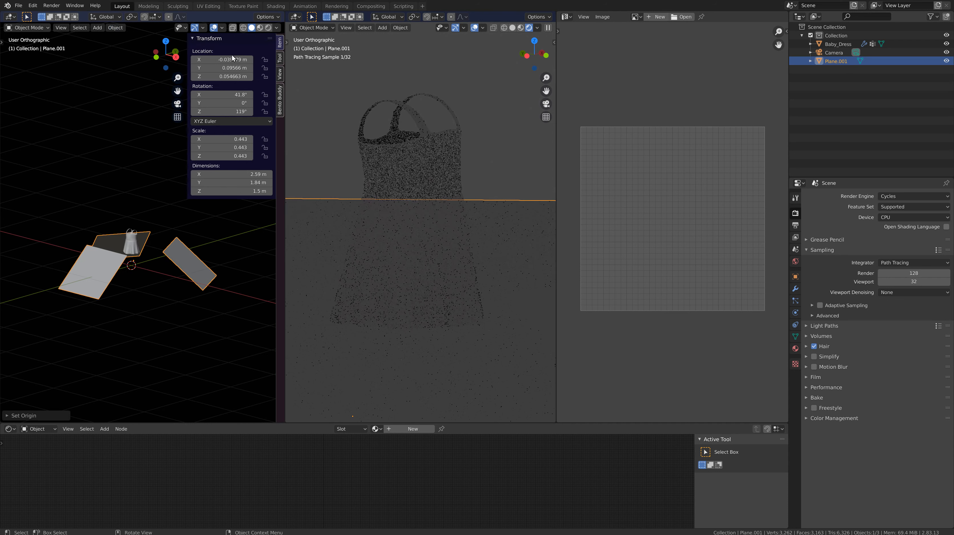
Turn on the Move object gizmo in the solid-shaded viewport
click(203, 27)
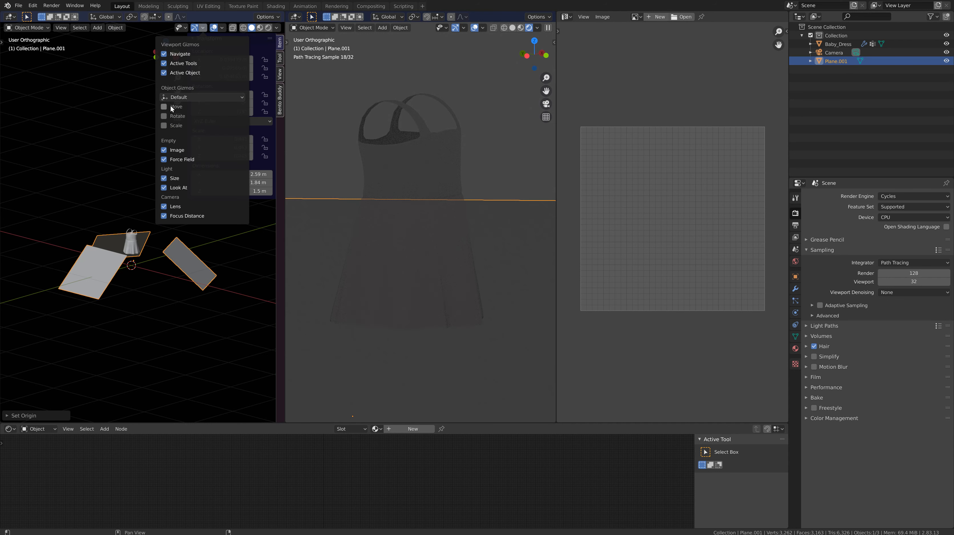
click(203, 27)
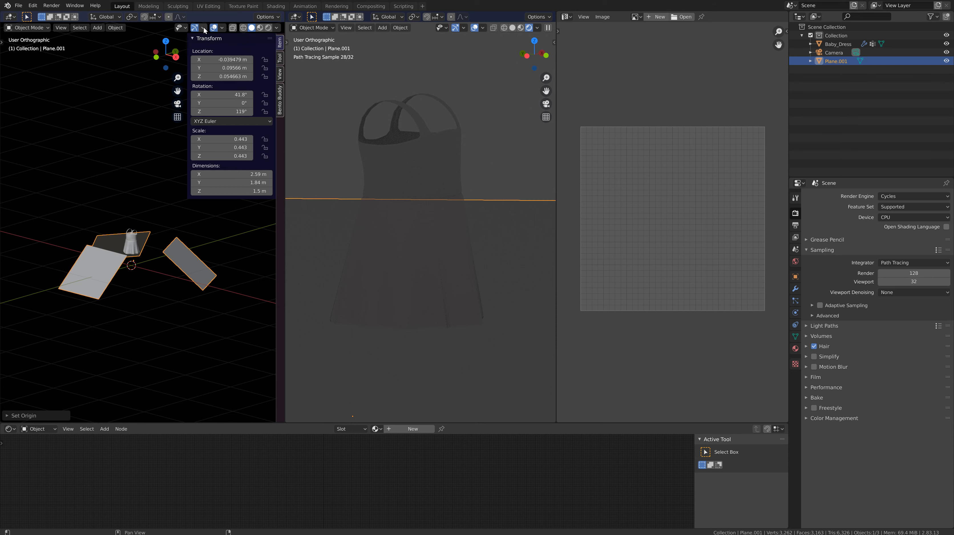
click(203, 27)
click(175, 108)
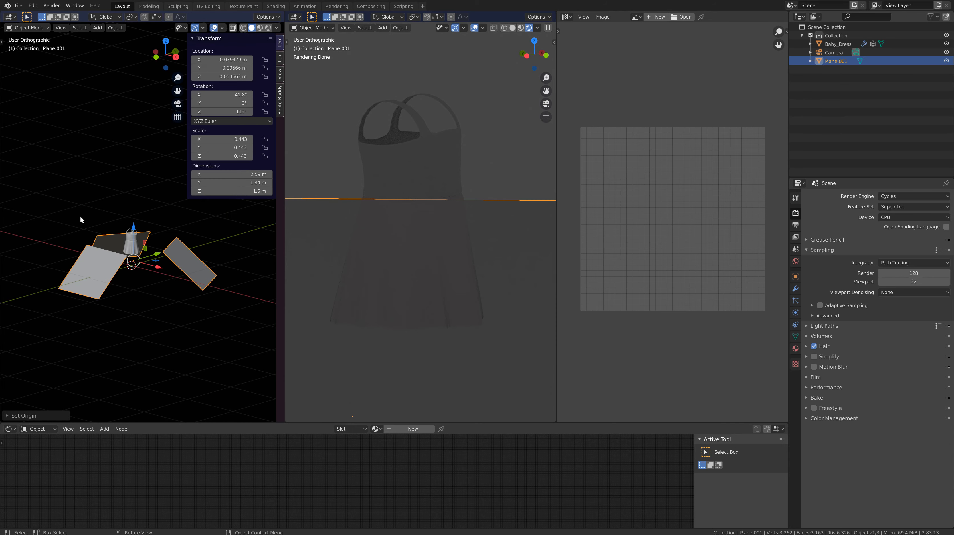
Raise the joined planes straight up along Z above the dress, to about Z 3.07 m
middle_drag(80, 216, 136, 276)
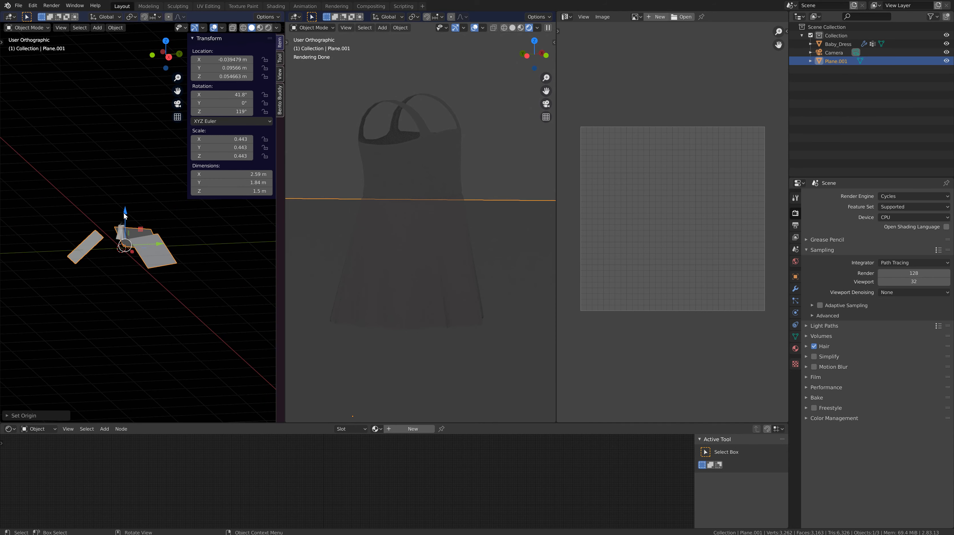
drag(125, 215, 128, 80)
scroll(136, 251, down, 1)
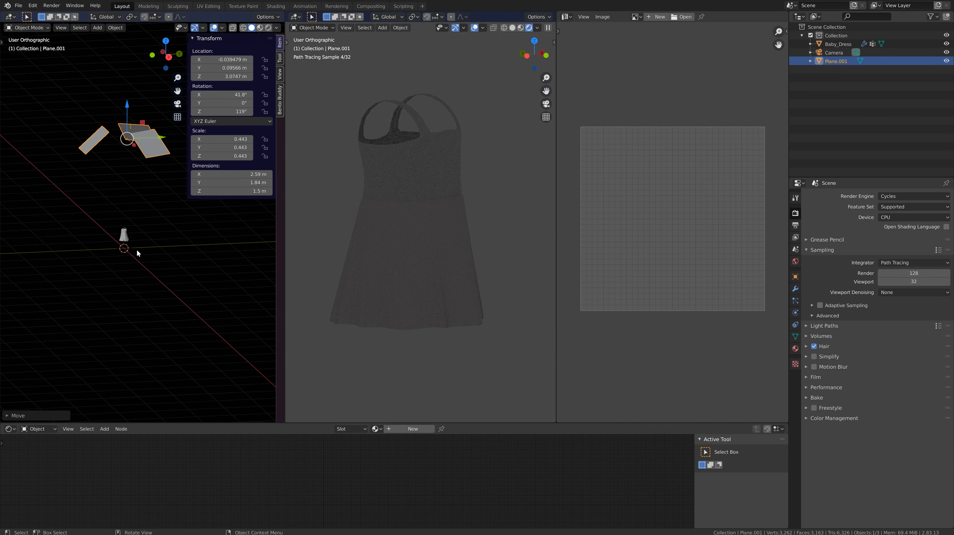
middle_drag(136, 252, 134, 249)
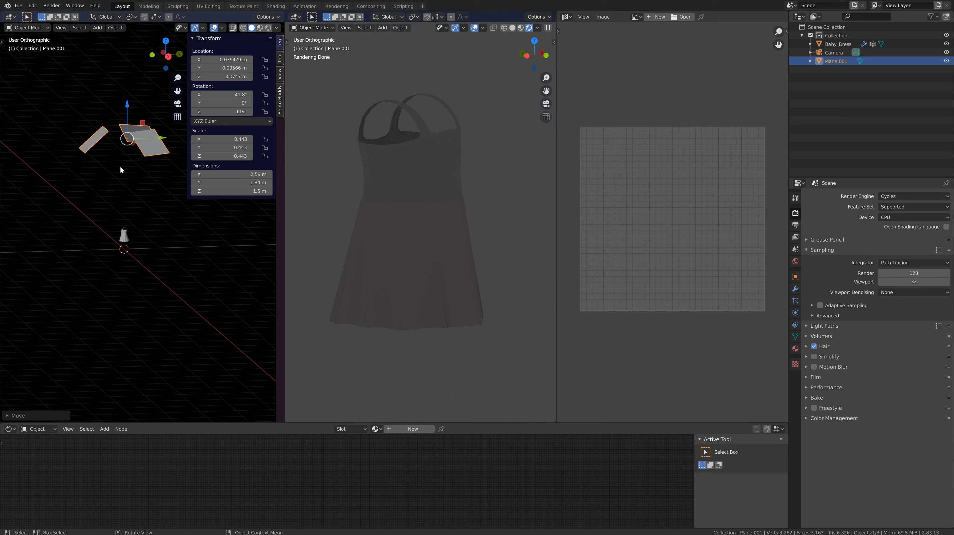
Duplicate the joined planes in place and rotate the copy by 180° about the current view axis
key(shift+d)
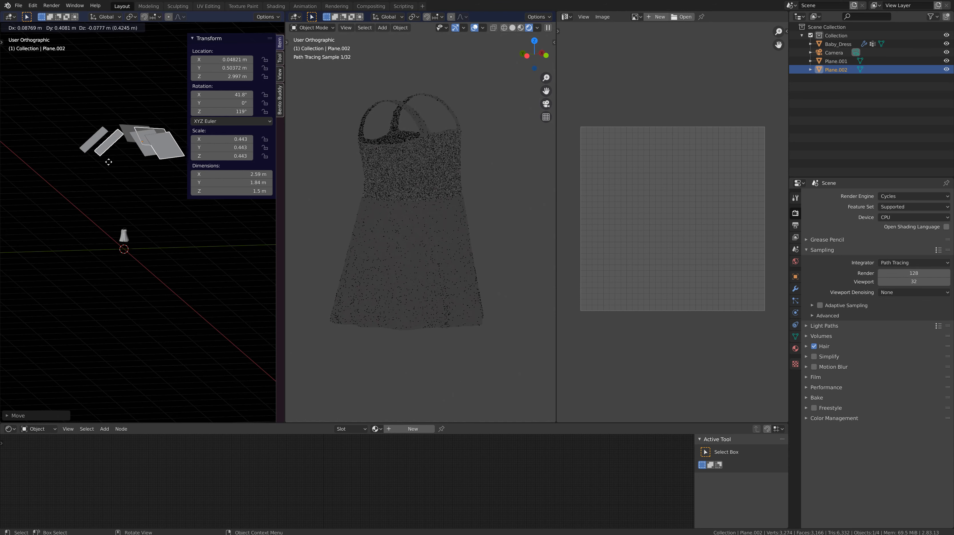
right_click(120, 134)
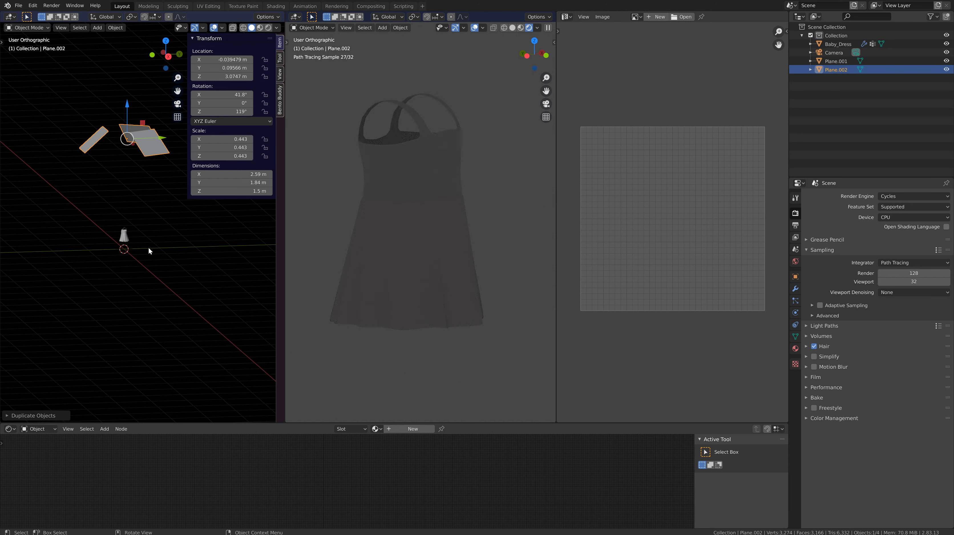
text(r180)
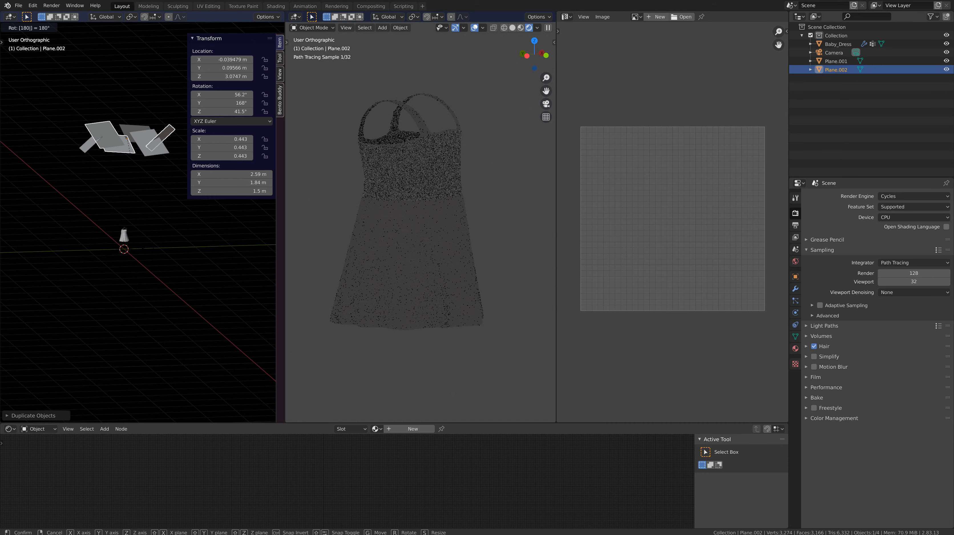
key(Return)
Move the rotated copy of the planes down along Z below the dress, to about Z -3.94 m
scroll(114, 216, down, 2)
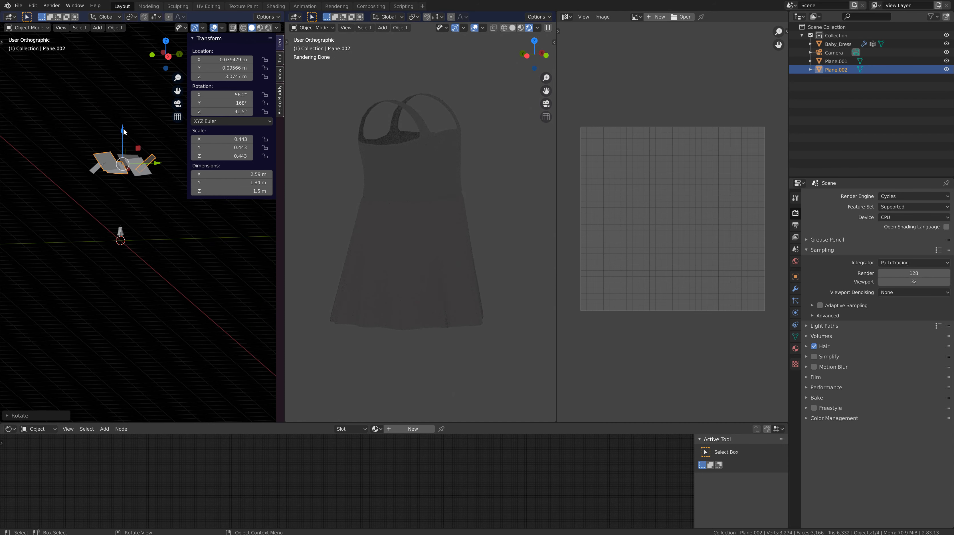
key(g)
key(z)
click(111, 262)
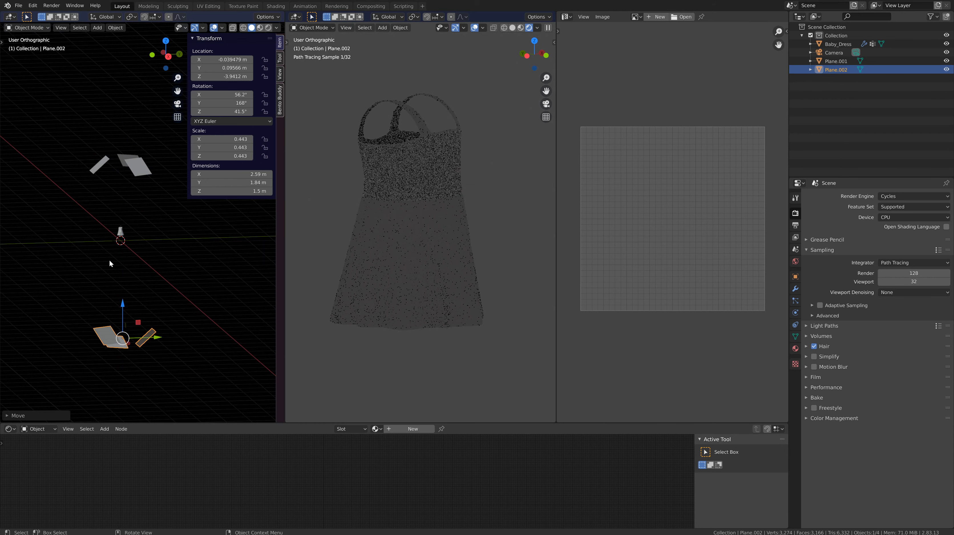
scroll(111, 262, down, 3)
middle_drag(109, 298, 131, 243)
scroll(106, 303, up, 5)
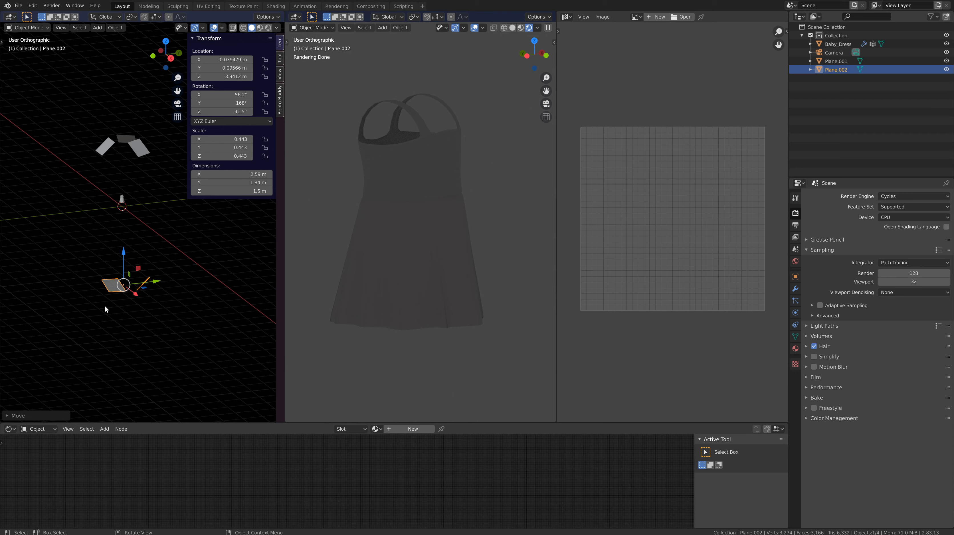
right_click(142, 150)
click(88, 144)
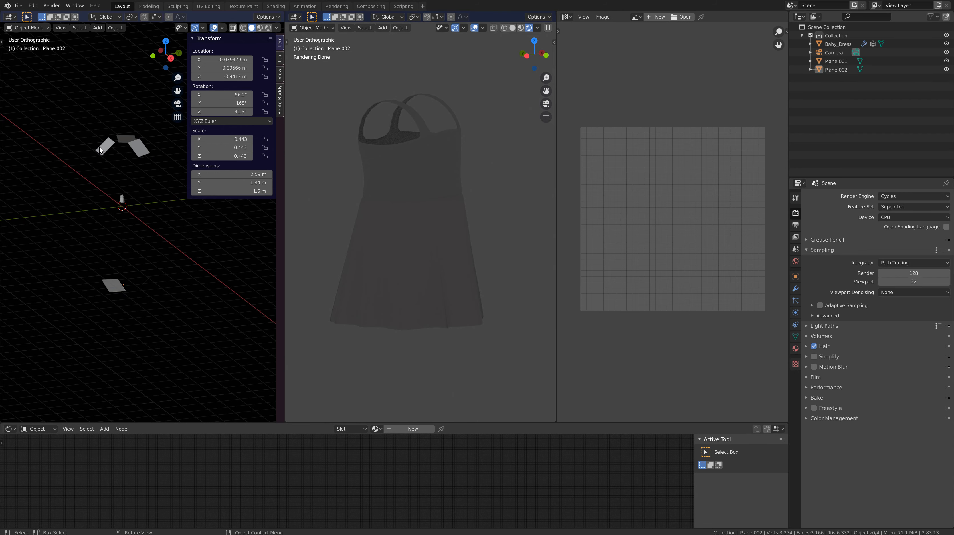
click(100, 148)
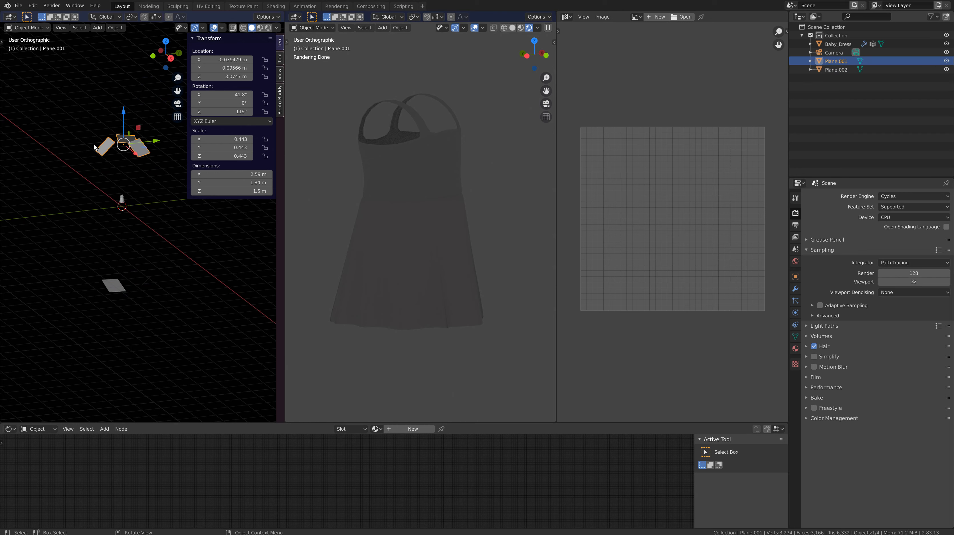
click(104, 287)
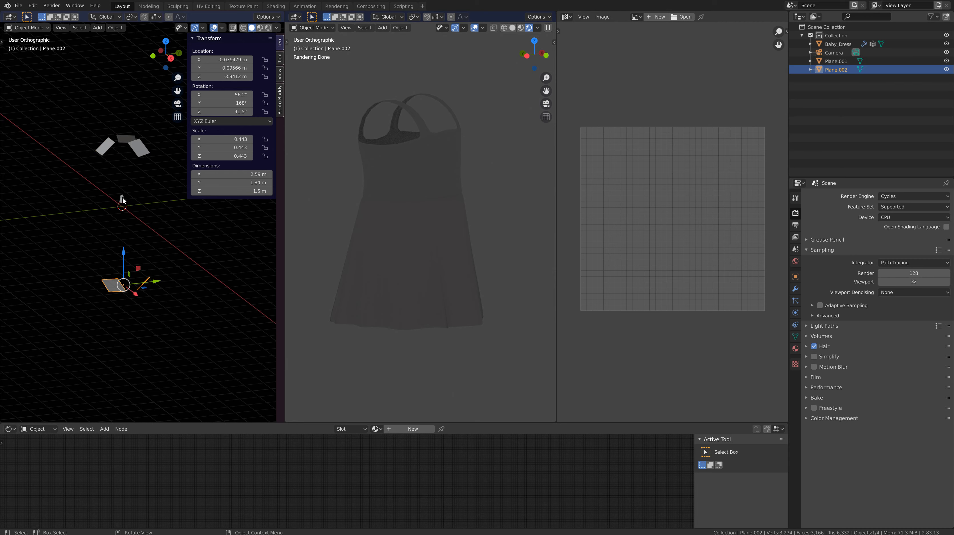
Remove all material slots from the baby dress, including EdgingStraps, Inner, Upper and Lower
scroll(122, 194, up, 3)
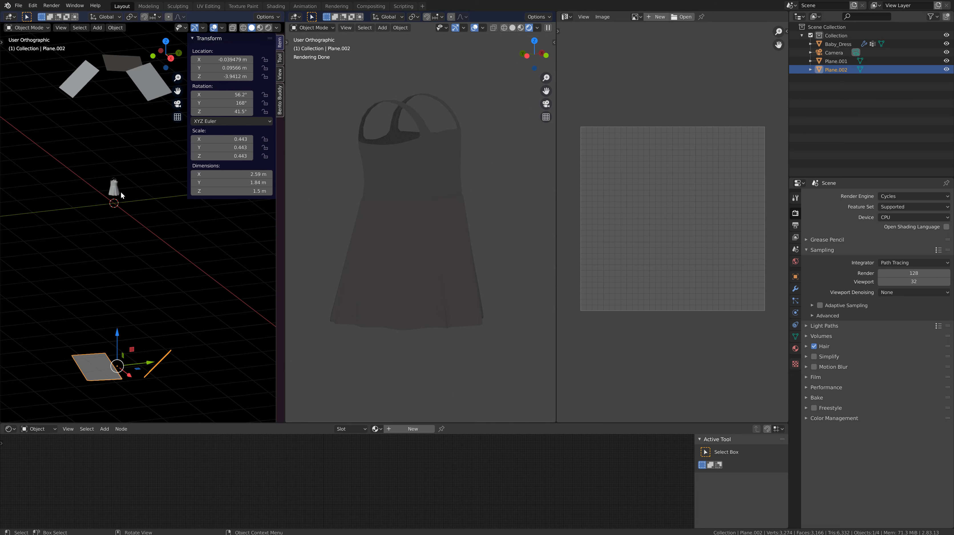
click(115, 189)
scroll(110, 188, up, 5)
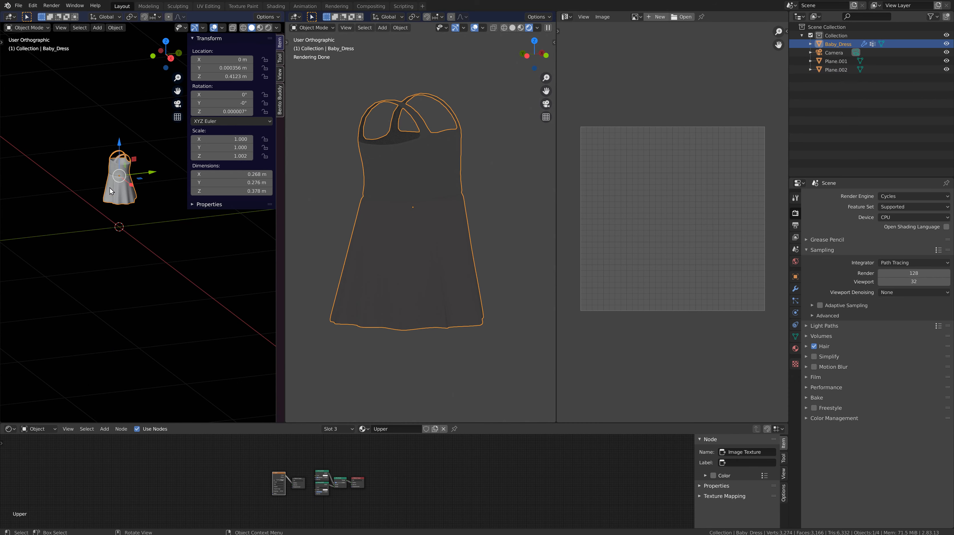
middle_drag(110, 188, 152, 199)
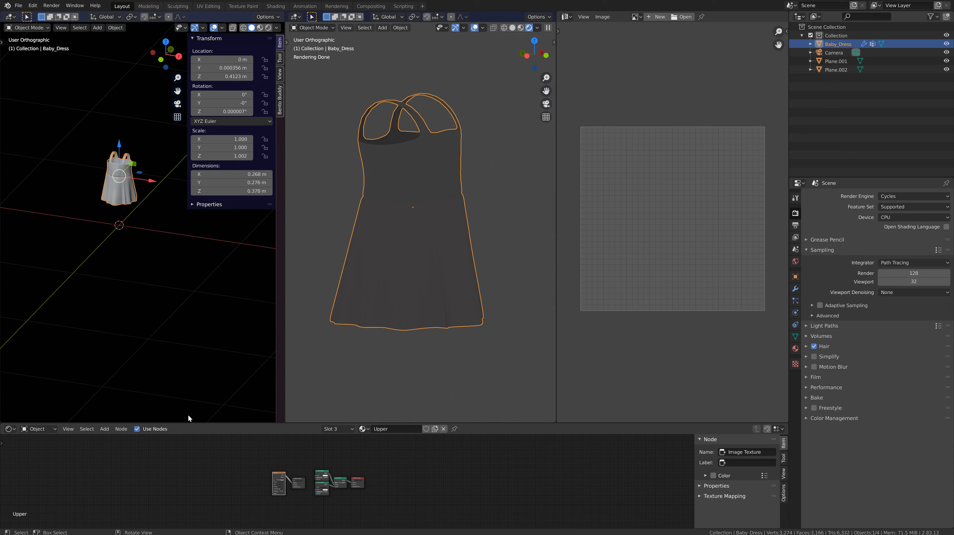
click(795, 348)
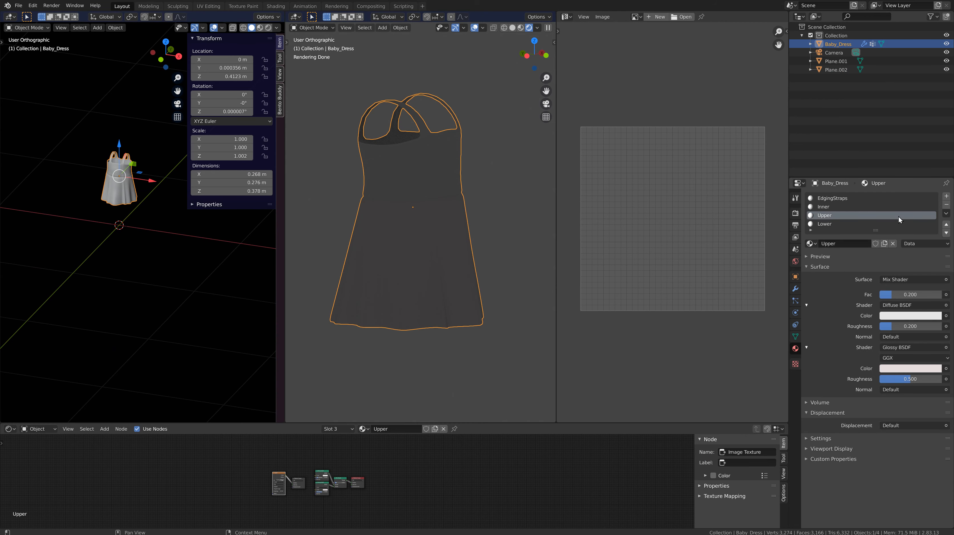
click(946, 204)
click(946, 205)
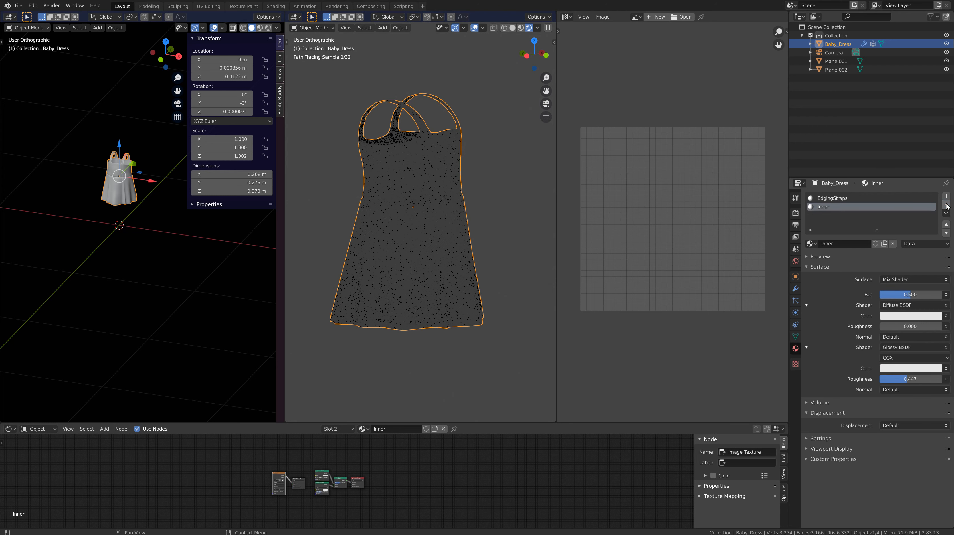
click(946, 204)
click(946, 204)
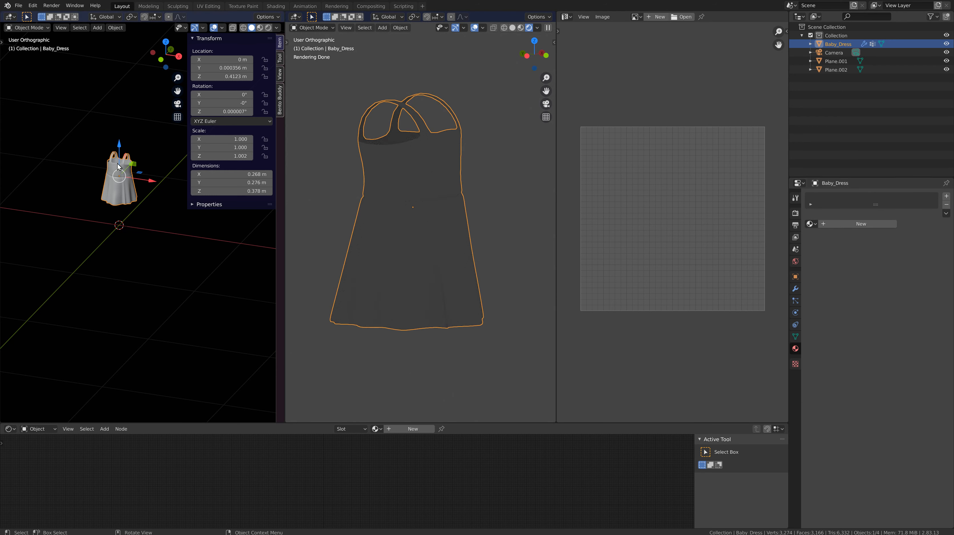
Enter Edit Mode on the baby dress and select all of its linked geometry
scroll(119, 200, up, 3)
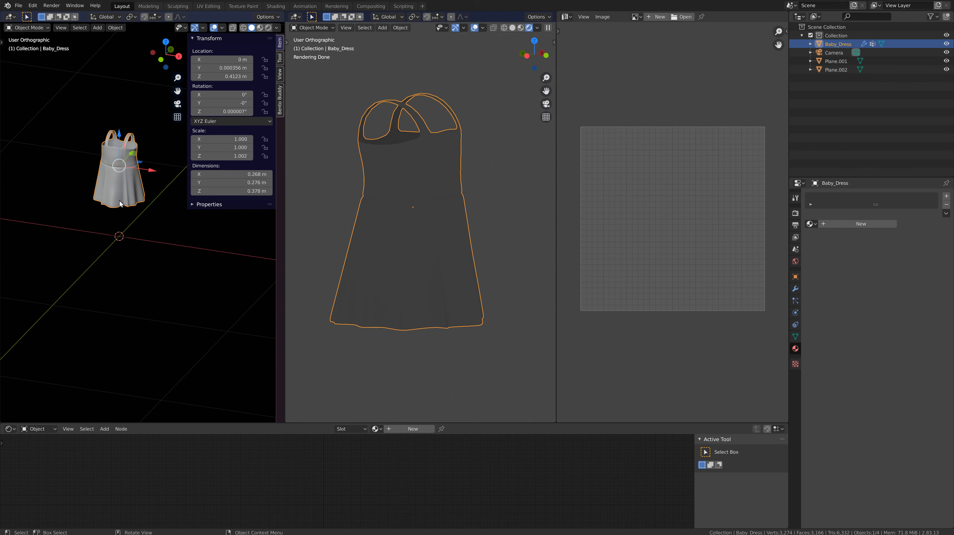
key(Tab)
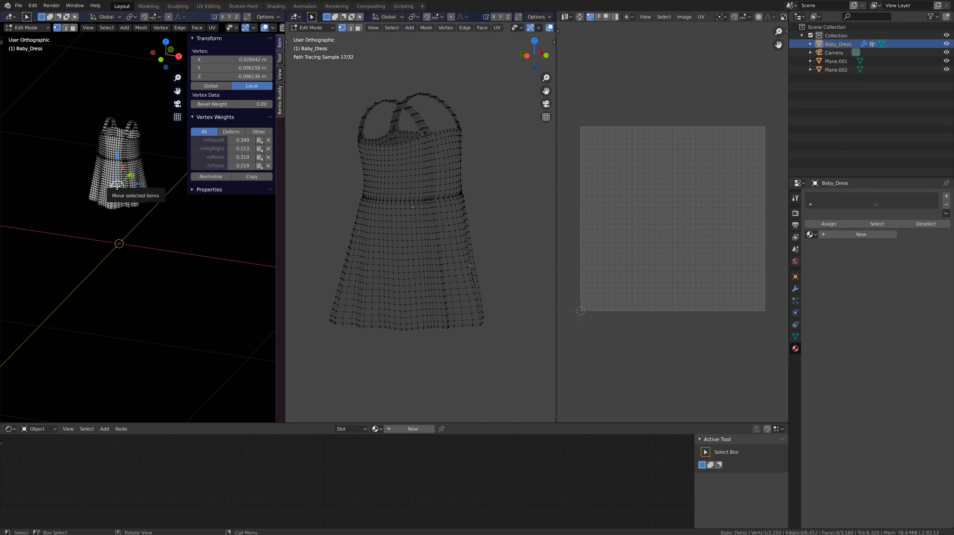
key(l)
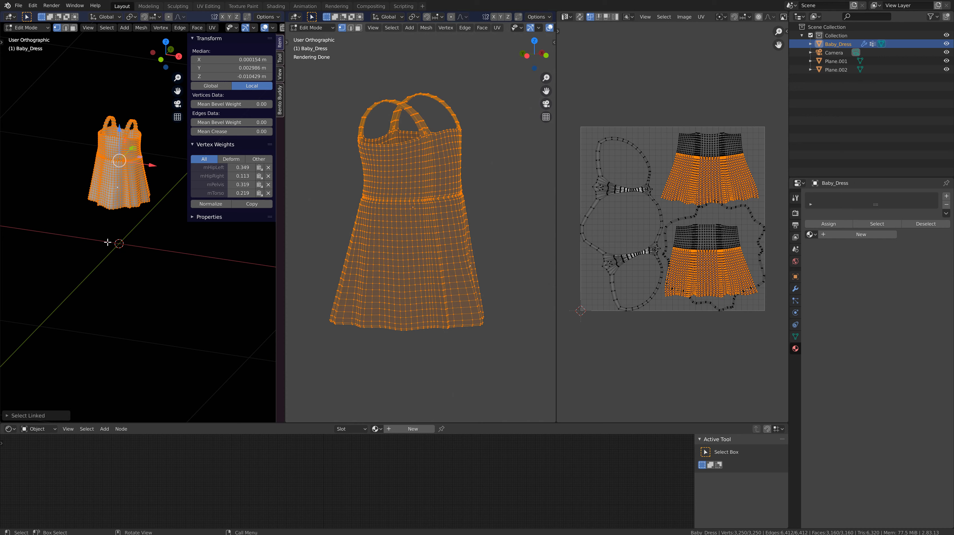
click(120, 188)
Examine the dress mesh up close from several angles, from the skirt and waistband up to the neckline and straps
scroll(119, 245, down, 3)
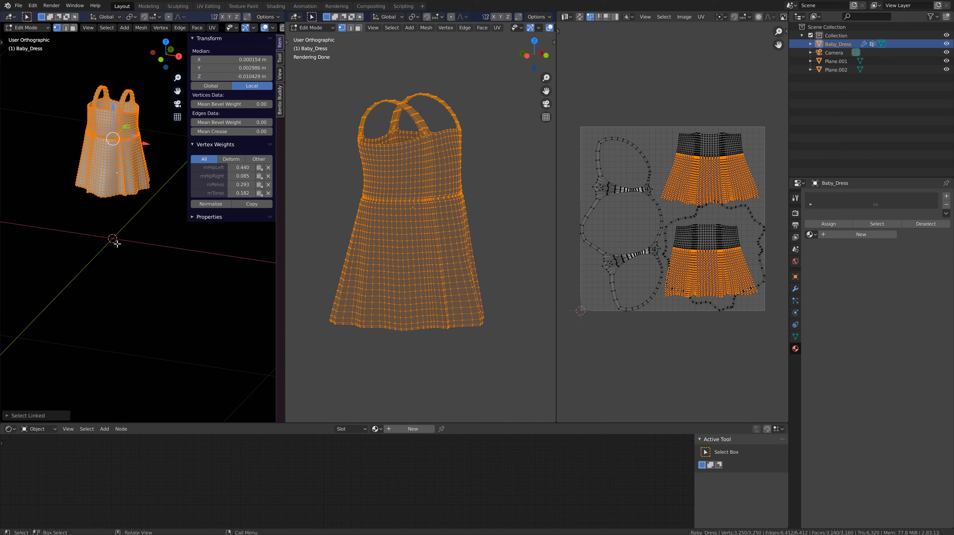
middle_drag(148, 220, 171, 295)
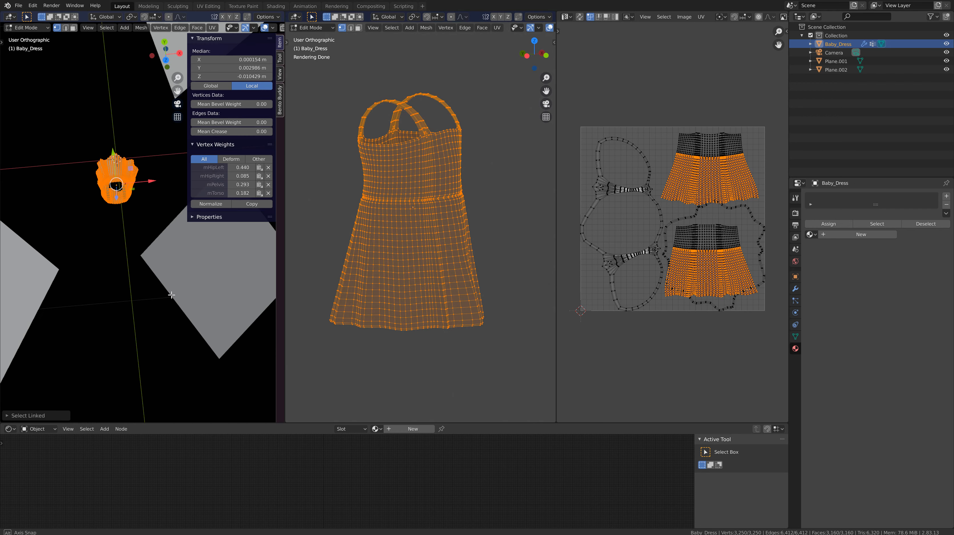
middle_drag(148, 252, 115, 191)
scroll(161, 224, up, 9)
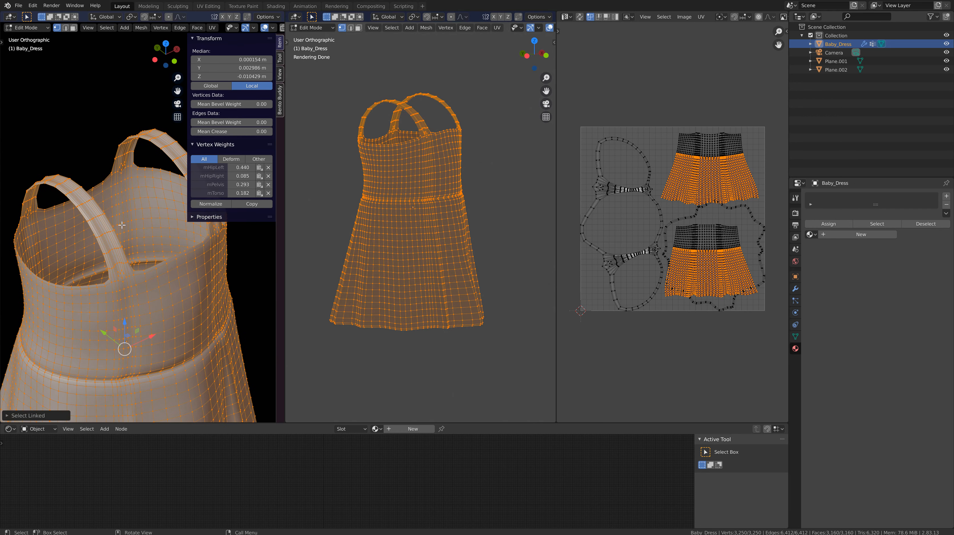
scroll(161, 256, down, 5)
scroll(159, 251, up, 9)
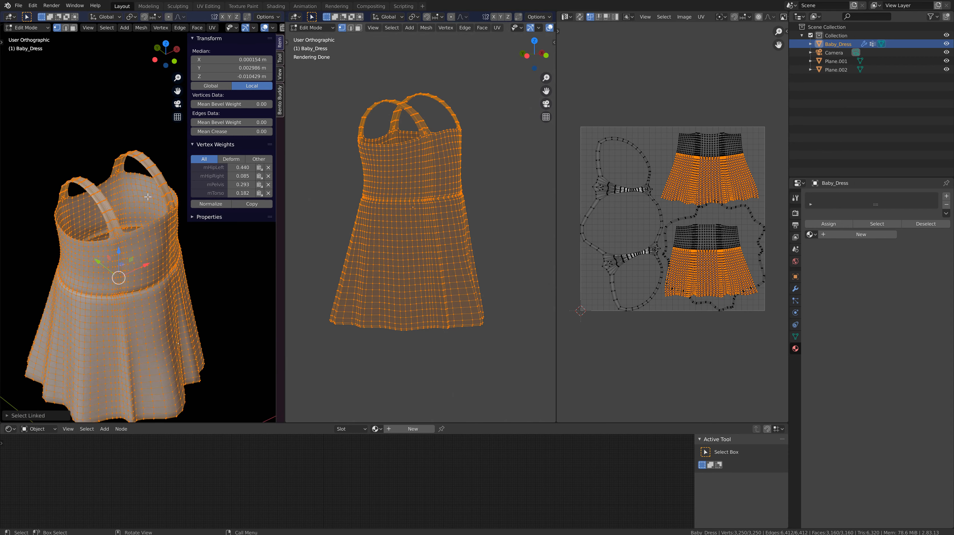
scroll(111, 143, down, 10)
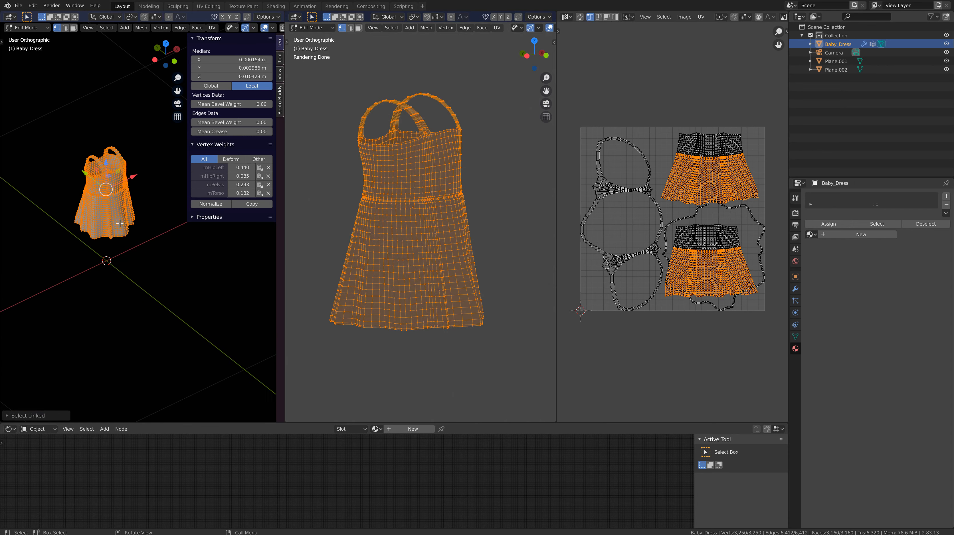
middle_drag(116, 217, 96, 157)
scroll(115, 223, up, 6)
scroll(119, 228, up, 4)
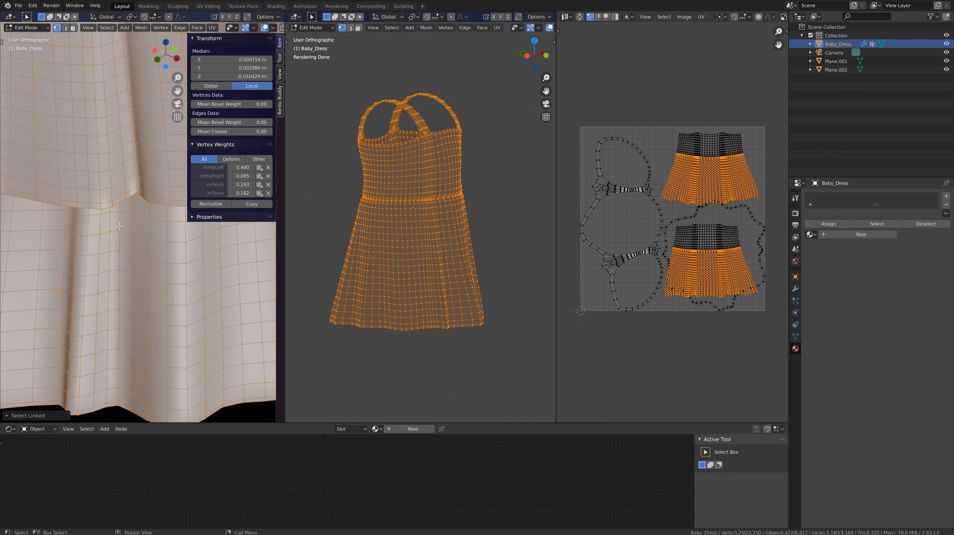
scroll(119, 224, down, 4)
middle_drag(119, 225, 123, 254)
scroll(123, 254, down, 4)
scroll(76, 167, up, 7)
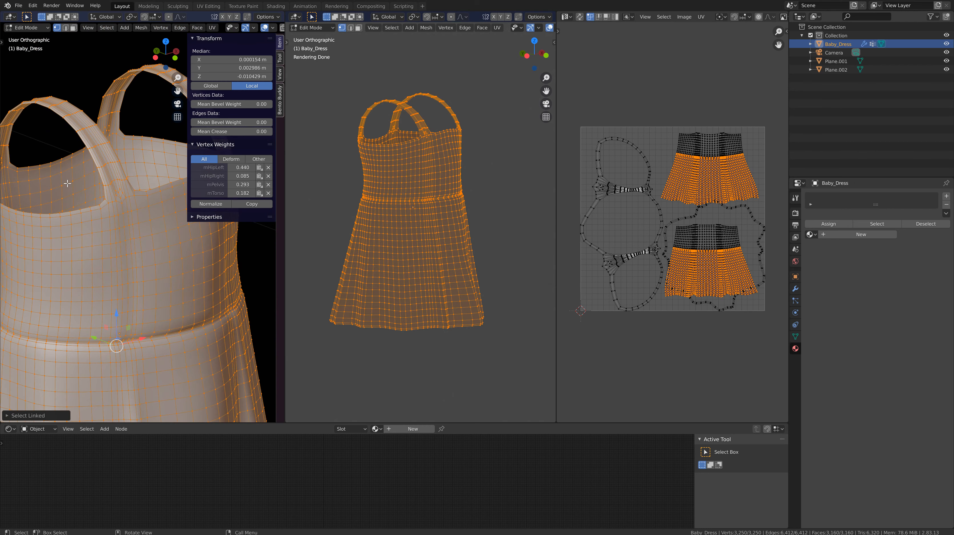
scroll(102, 203, up, 5)
scroll(104, 203, down, 4)
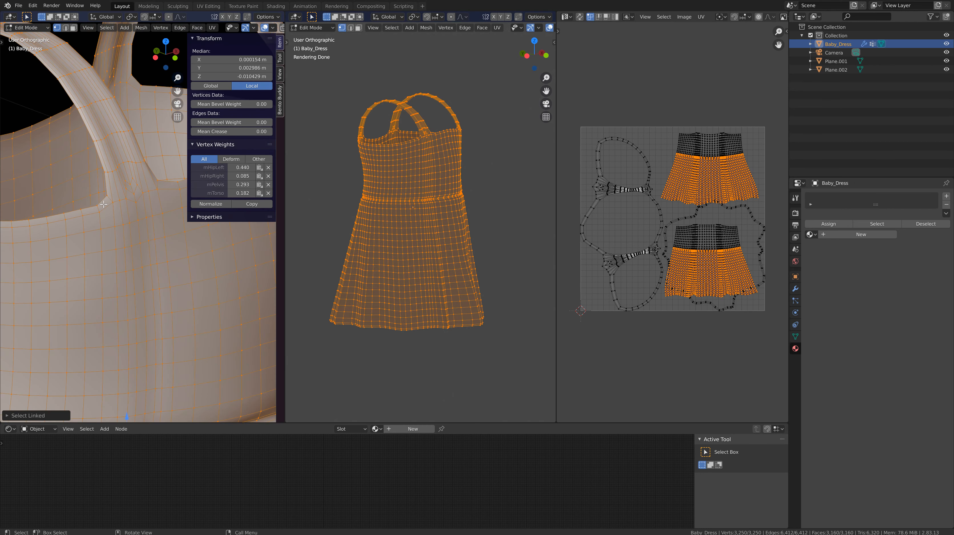
scroll(103, 203, up, 5)
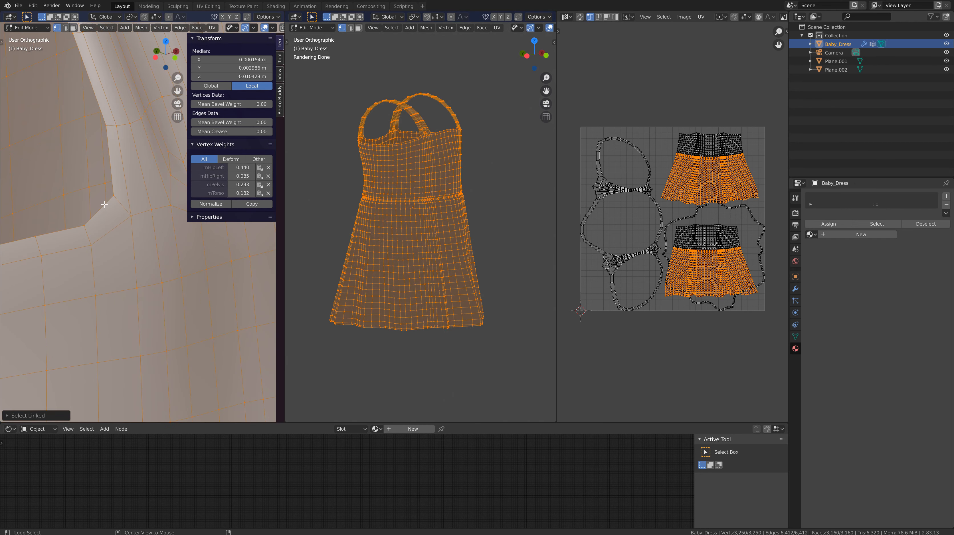
Clear the mesh selection and select a single vertex on the inner edge where the strap meets the neckline
right_click(104, 208)
key(alt+a)
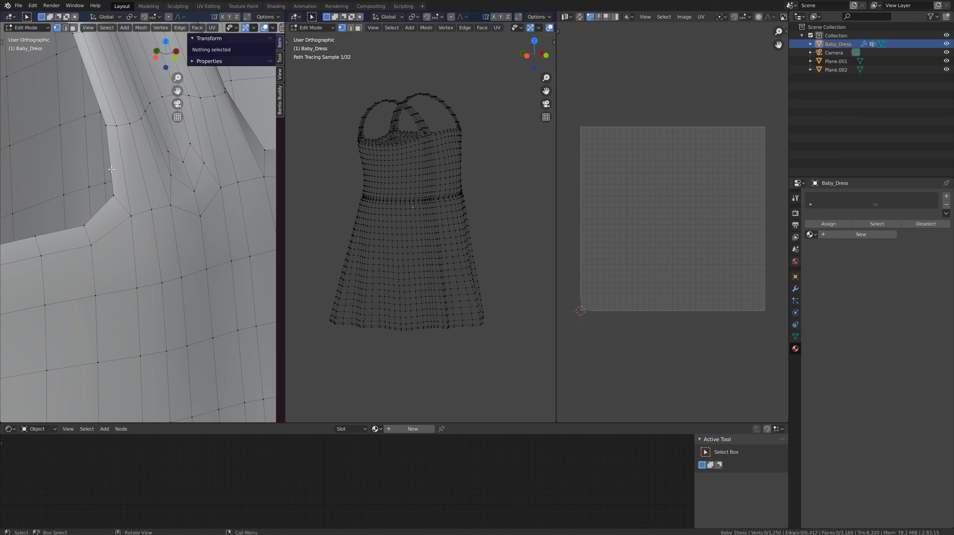
click(105, 183)
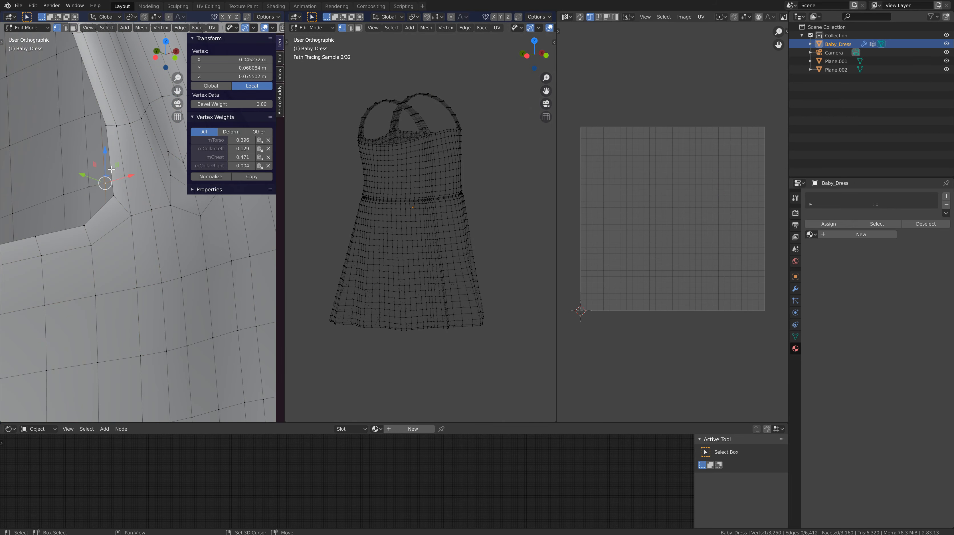
Select the border edge loops of both armholes and the neckline and delete their vertices
shift+click(104, 206)
scroll(104, 205, down, 6)
middle_drag(105, 225, 140, 239)
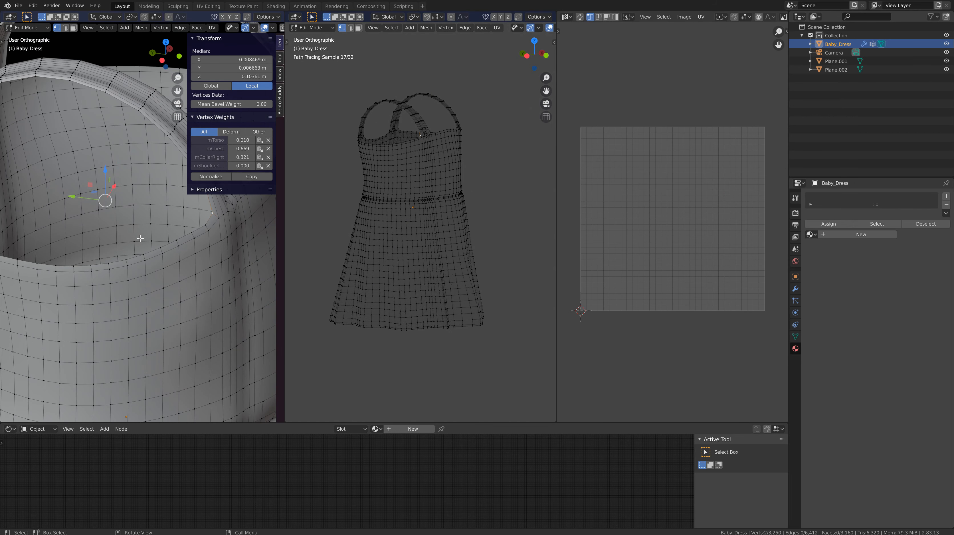
scroll(137, 259, up, 4)
alt+click(129, 253)
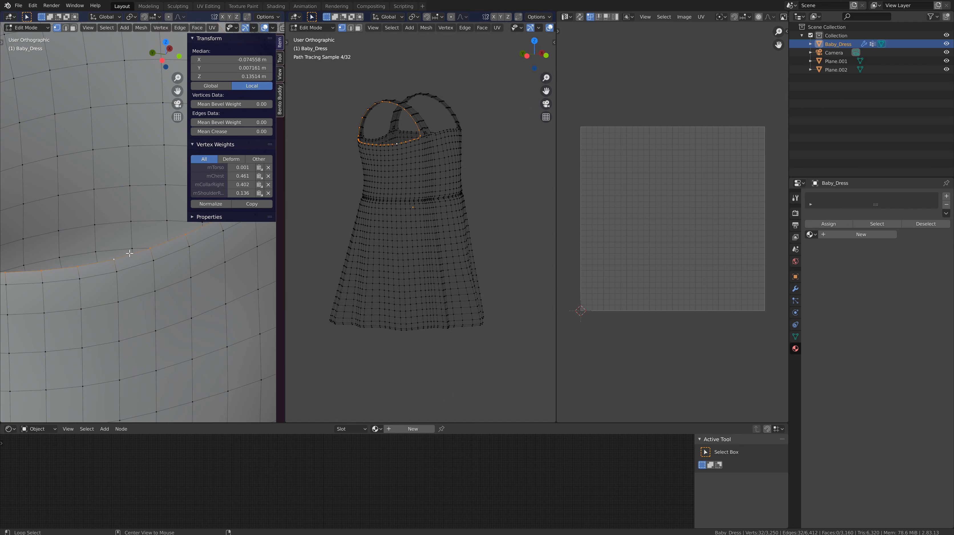
middle_drag(116, 200, 108, 118)
scroll(120, 101, up, 2)
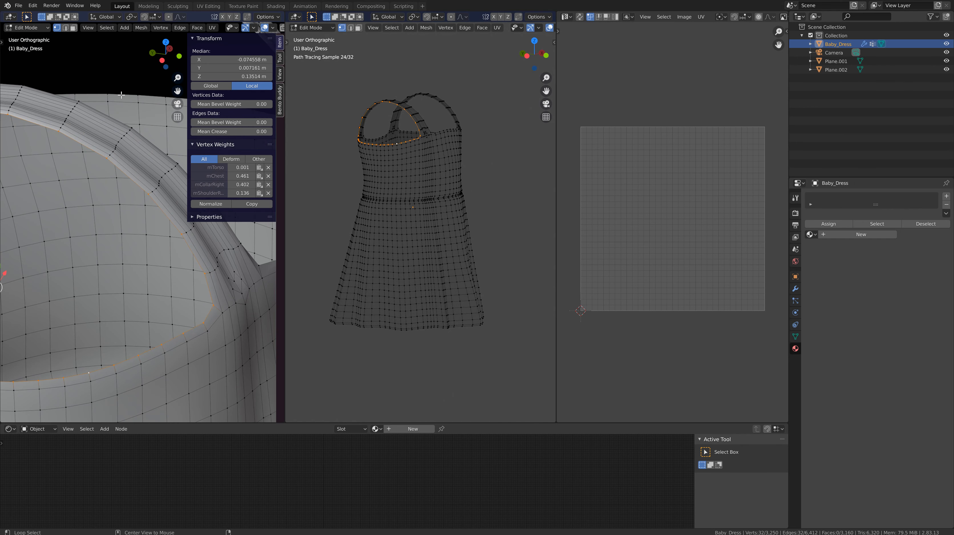
alt+shift+click(121, 95)
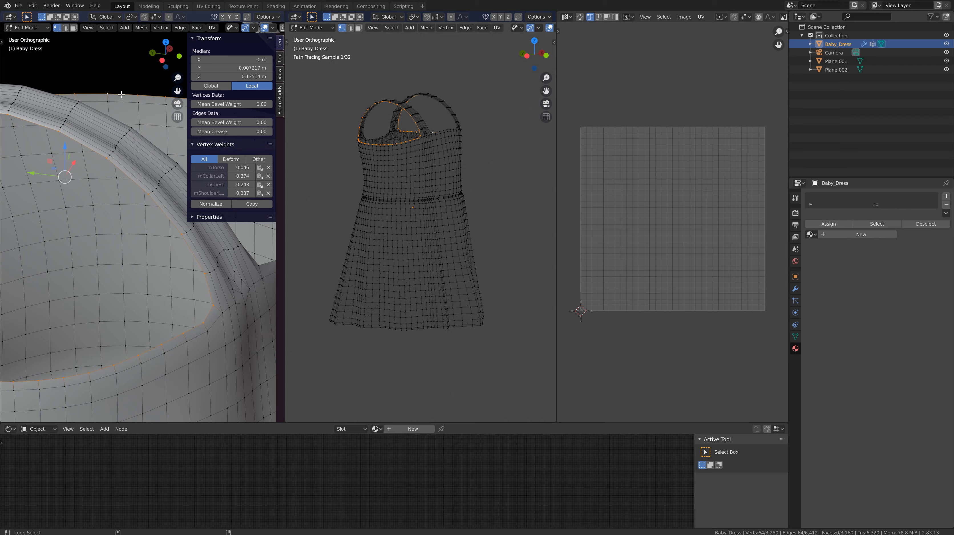
scroll(121, 95, down, 5)
middle_drag(121, 94, 20, 142)
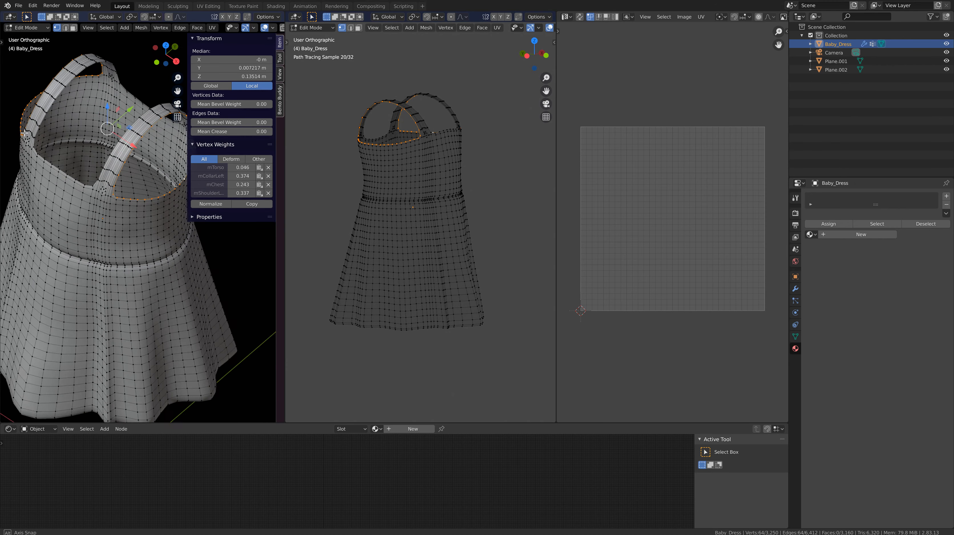
scroll(19, 141, up, 5)
scroll(89, 170, up, 4)
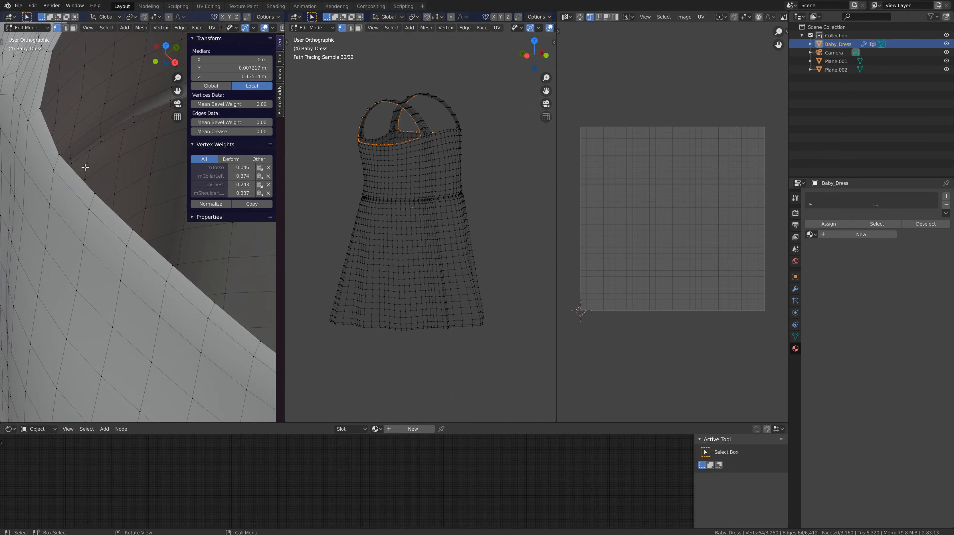
alt+shift+click(48, 138)
scroll(97, 148, down, 5)
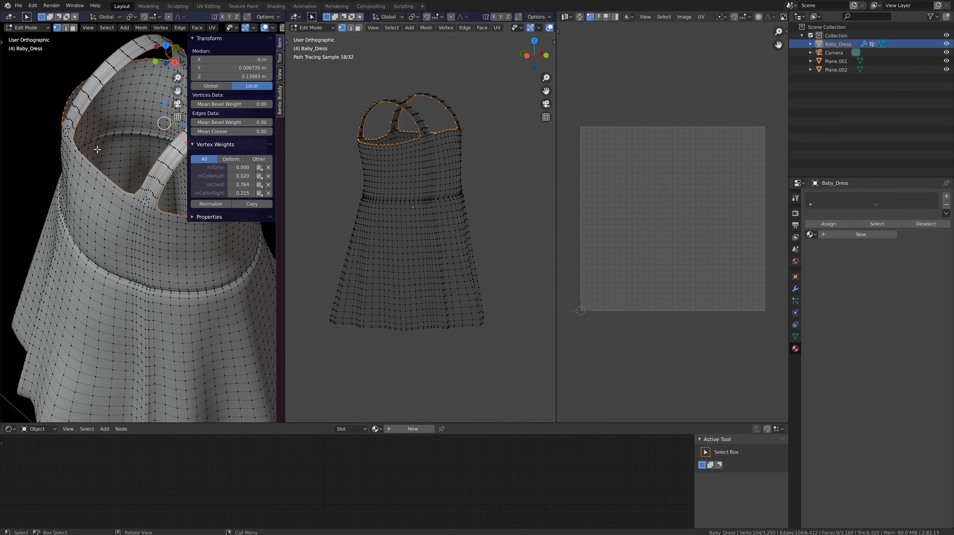
key(x)
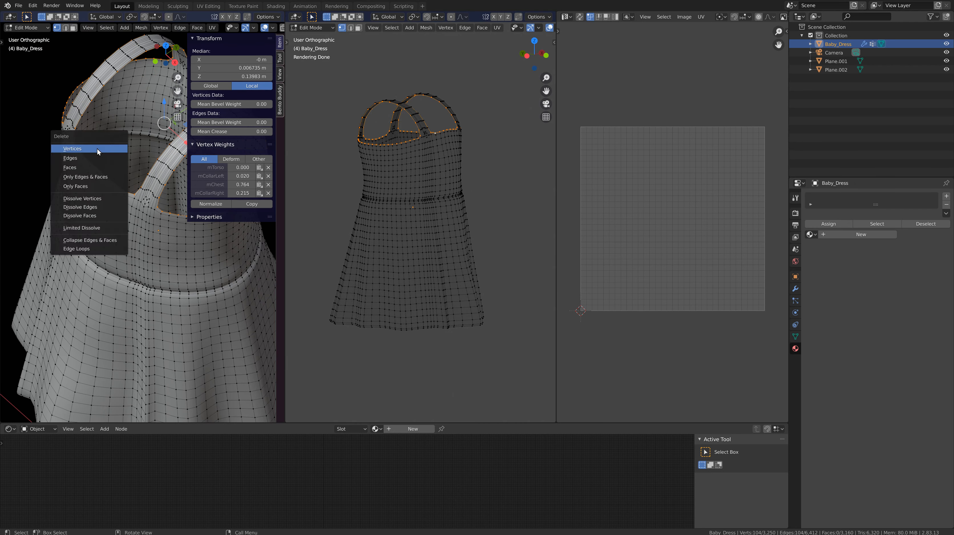
click(97, 148)
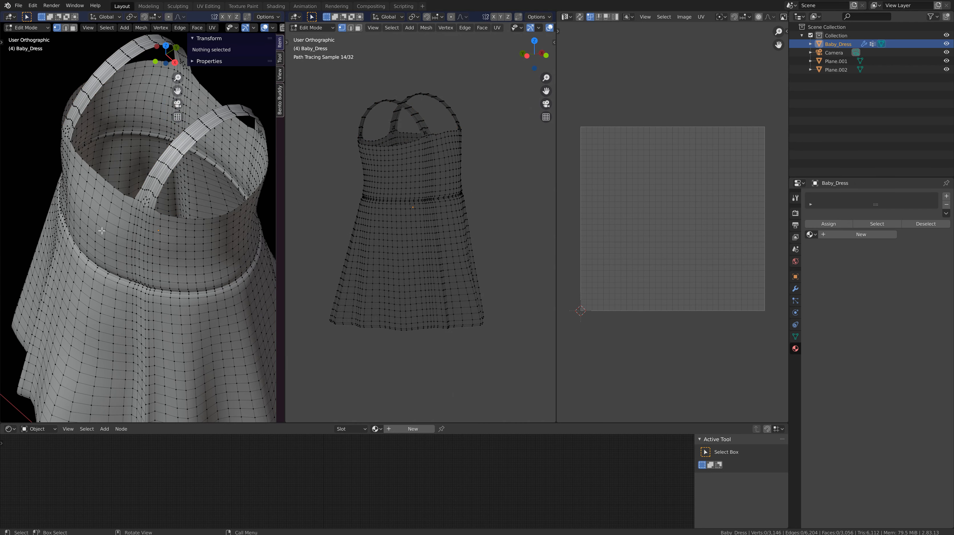
Select the border edge loop along the skirt's hem and delete its vertices
key(a)
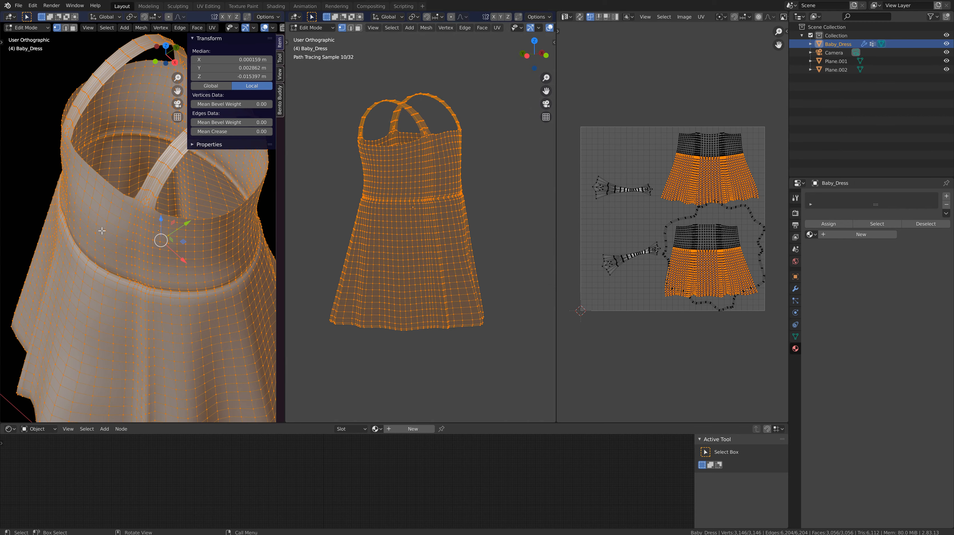
scroll(124, 185, down, 8)
middle_drag(119, 252, 138, 196)
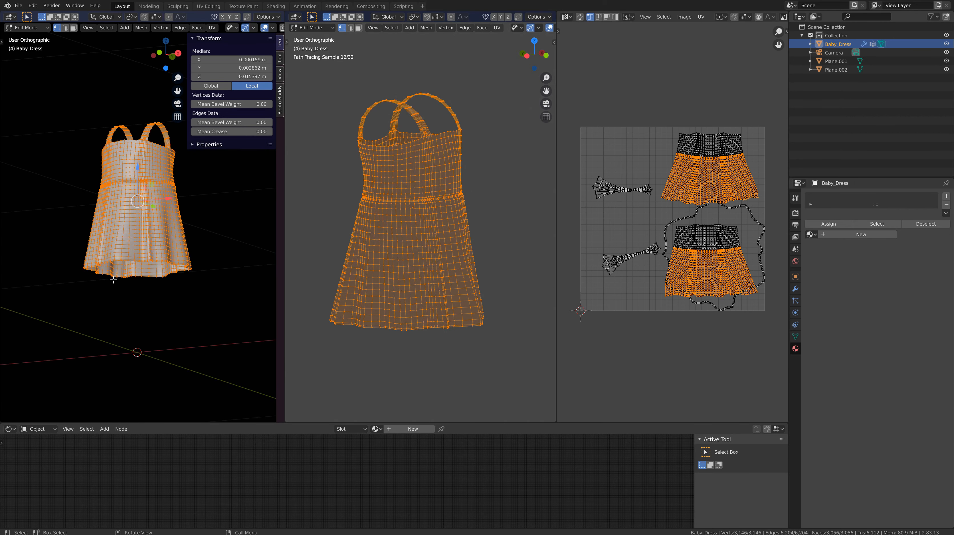
scroll(117, 275, up, 15)
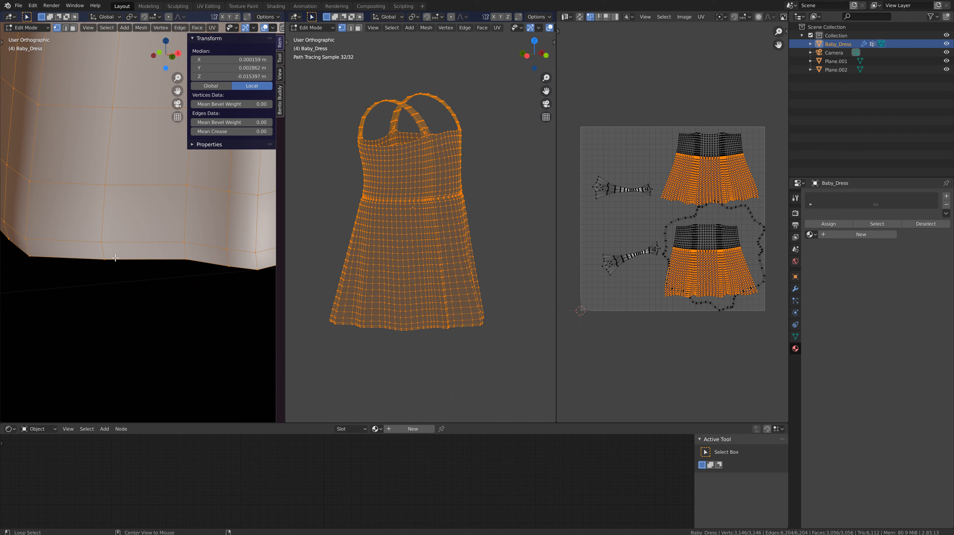
alt+click(115, 258)
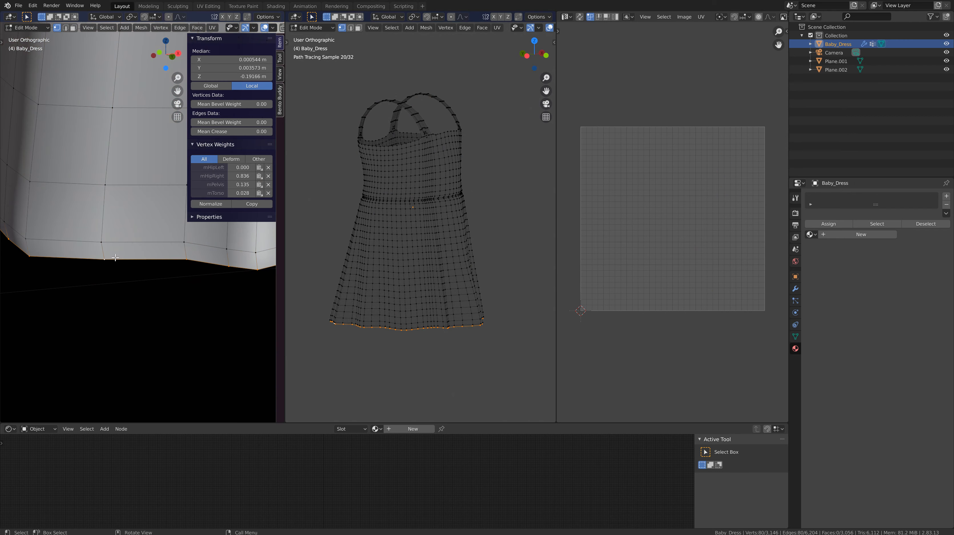
key(x)
click(115, 257)
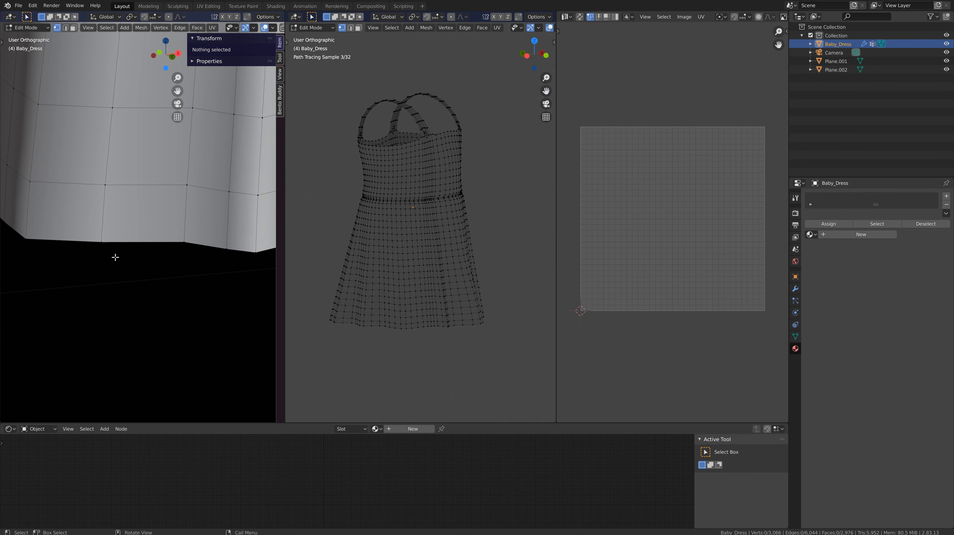
Select the edge loop that runs around the waist crease where the bodice meets the skirt
scroll(139, 210, down, 6)
shift+middle_drag(147, 141, 119, 218)
middle_drag(121, 168, 153, 167)
scroll(123, 204, up, 2)
scroll(152, 167, up, 3)
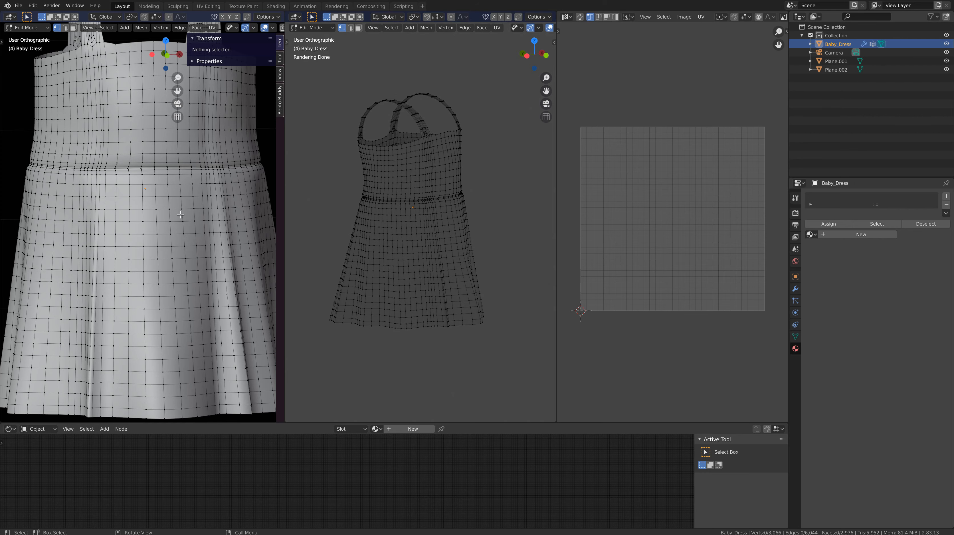
middle_drag(180, 215, 156, 215)
scroll(155, 171, up, 4)
scroll(165, 201, up, 4)
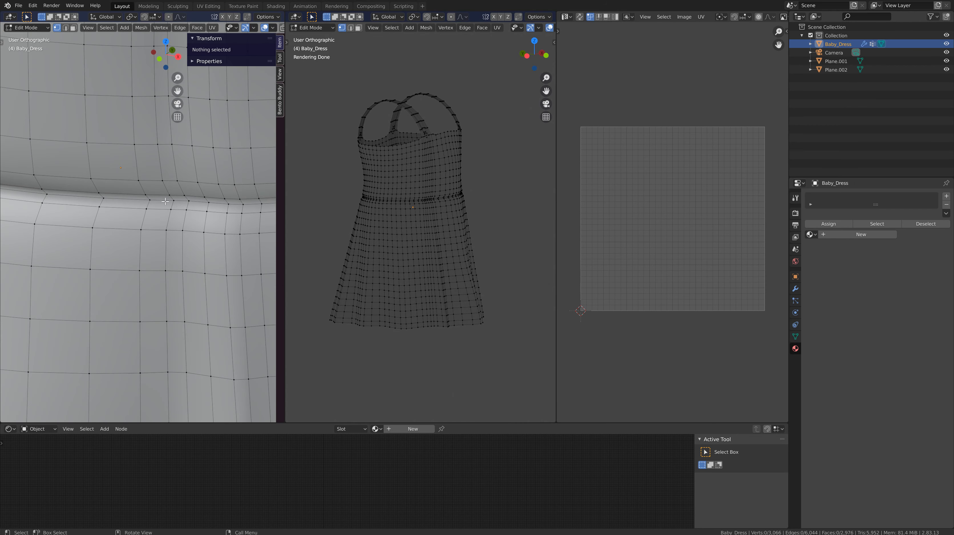
scroll(163, 200, up, 3)
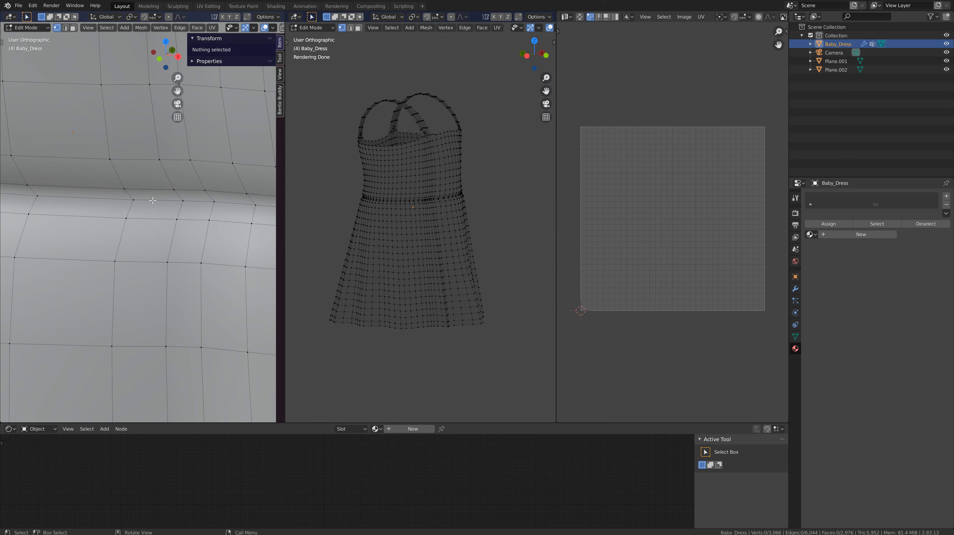
alt+click(153, 200)
scroll(129, 221, down, 5)
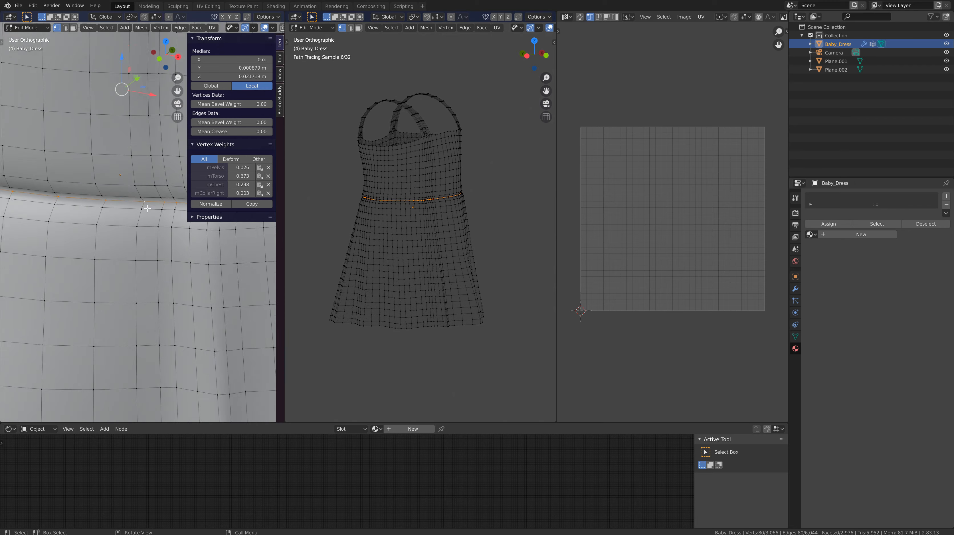
Rip the dress mesh along the selected waist loop, leaving the split vertices in place
scroll(129, 221, down, 4)
scroll(135, 211, up, 3)
middle_drag(139, 201, 146, 195)
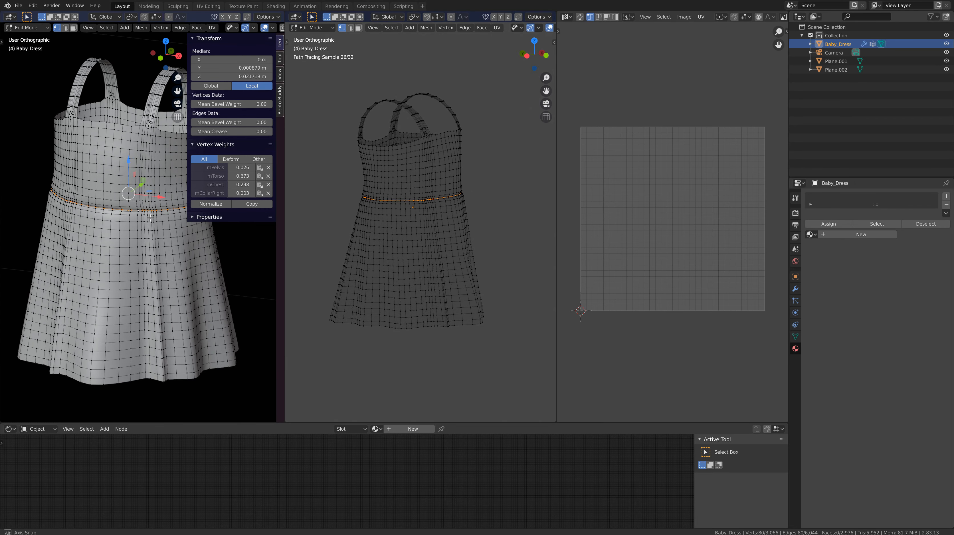
scroll(146, 195, up, 1)
scroll(146, 195, up, 3)
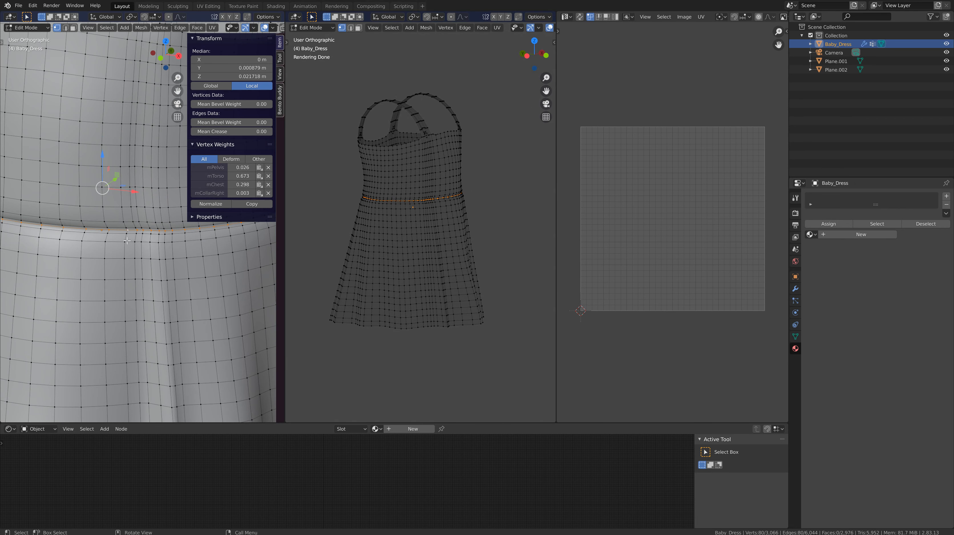
scroll(126, 240, up, 2)
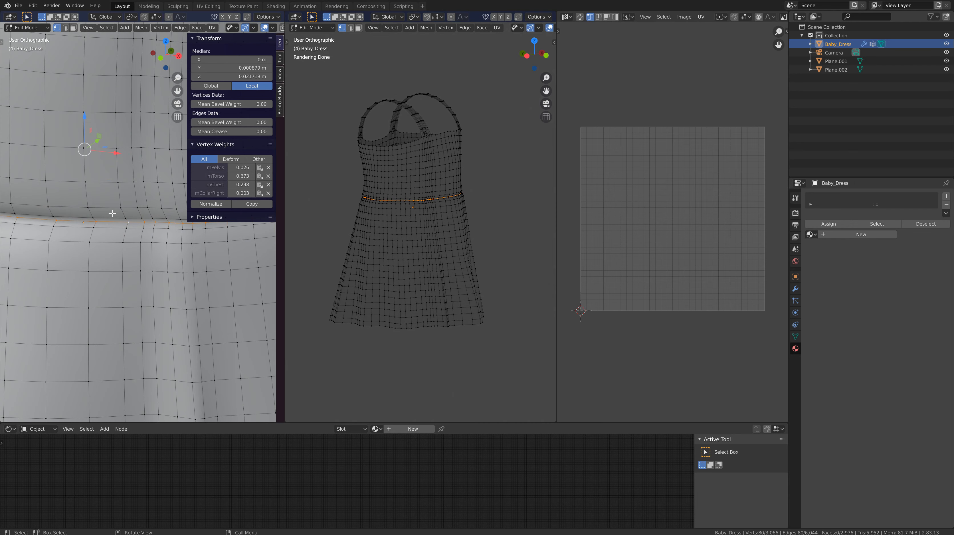
scroll(140, 226, down, 5)
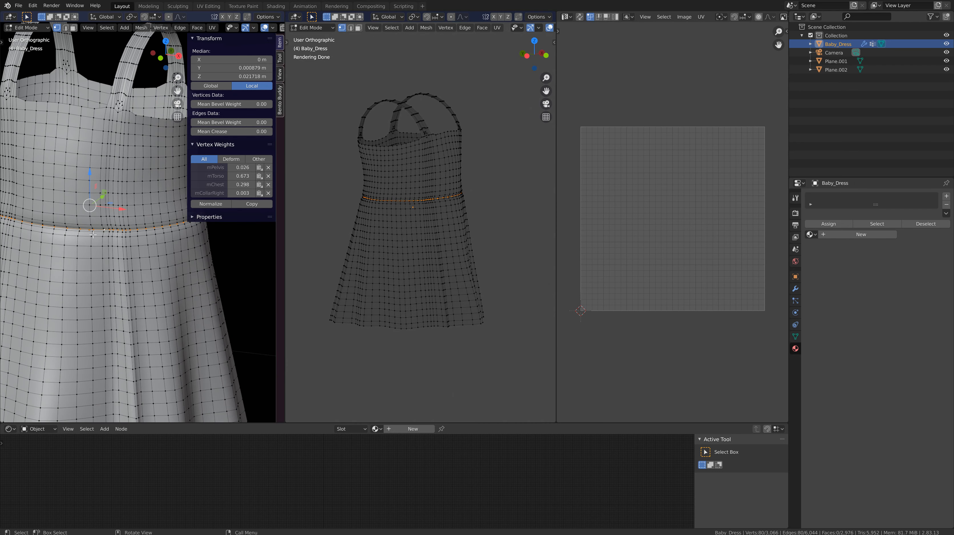
scroll(93, 235, up, 4)
key(g)
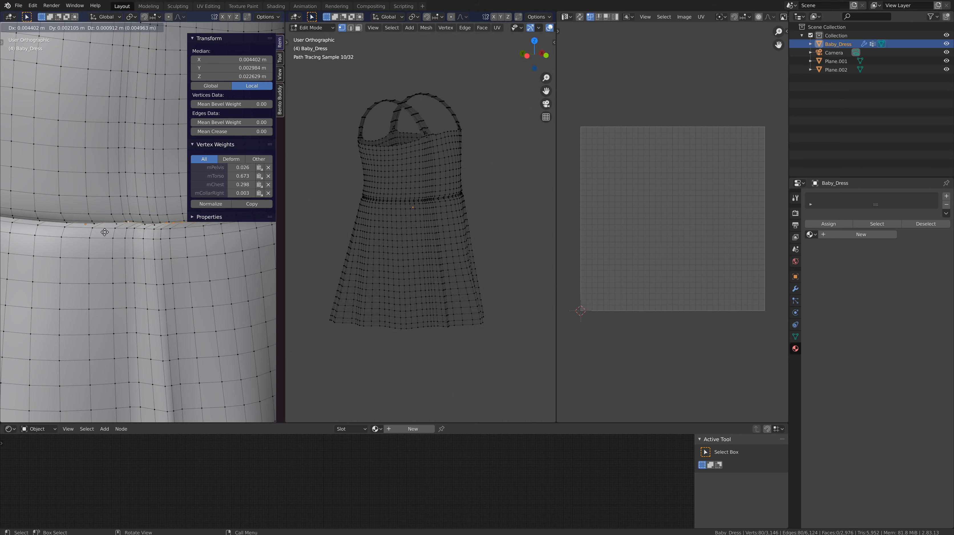
right_click(105, 232)
right_click(105, 233)
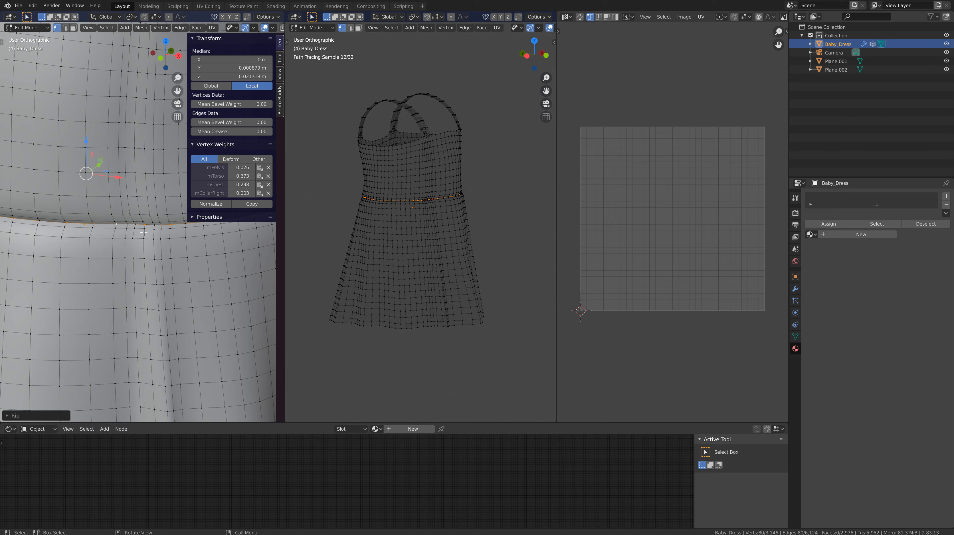
Clear the selection and select the skirt's linked geometry below the waist split
middle_drag(129, 231, 234, 233)
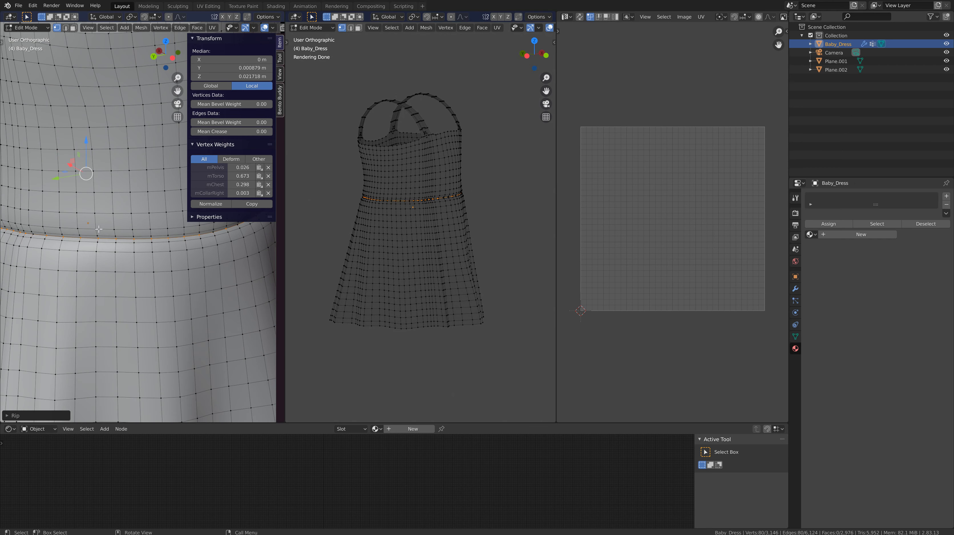
scroll(101, 244, up, 5)
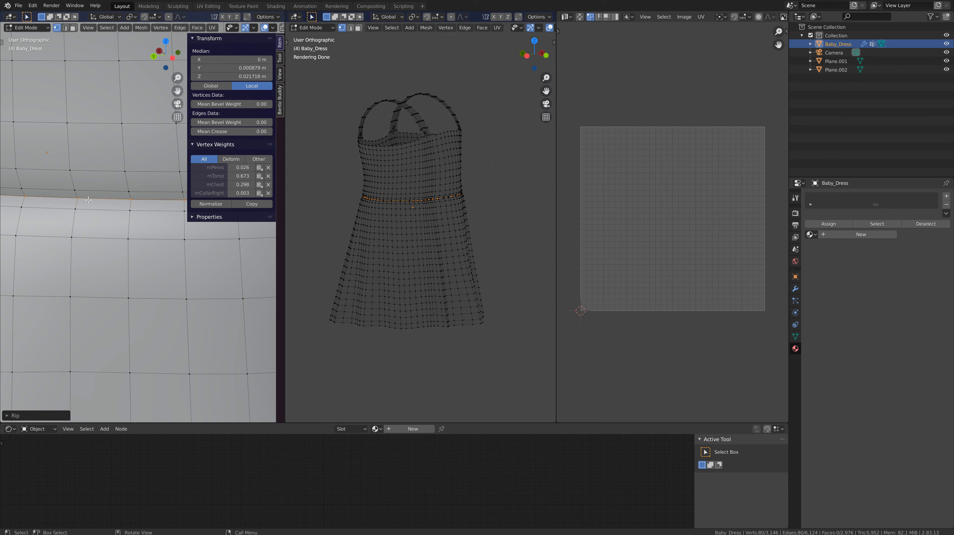
scroll(88, 199, down, 8)
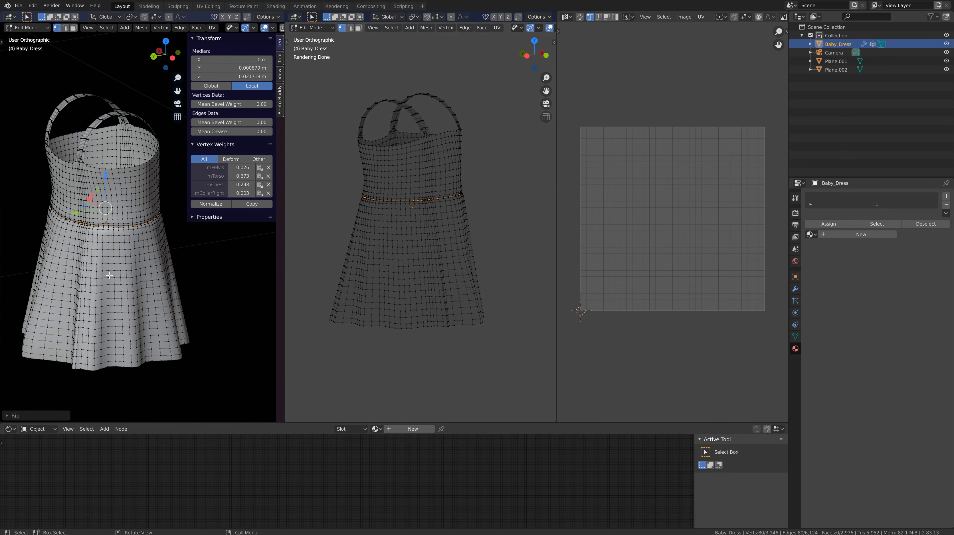
key(a)
key(a)
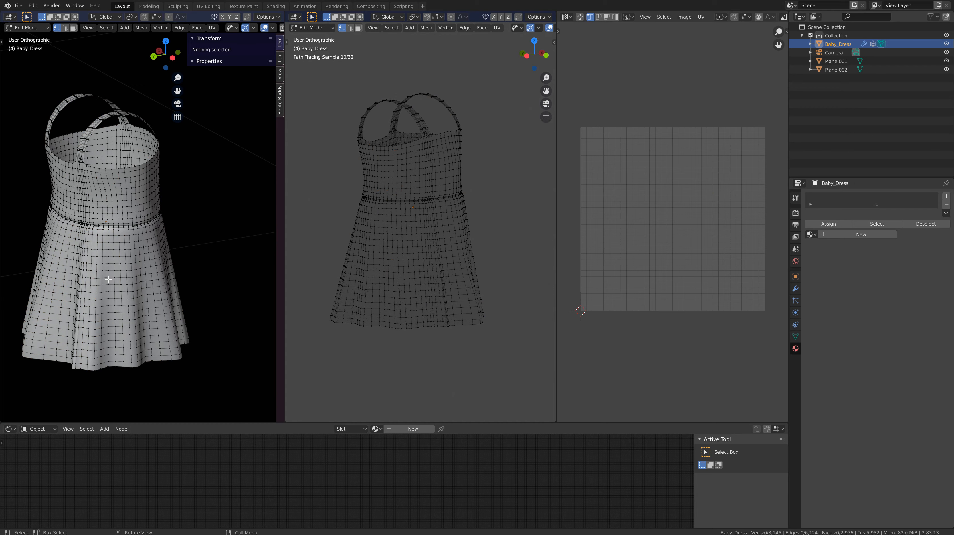
key(l)
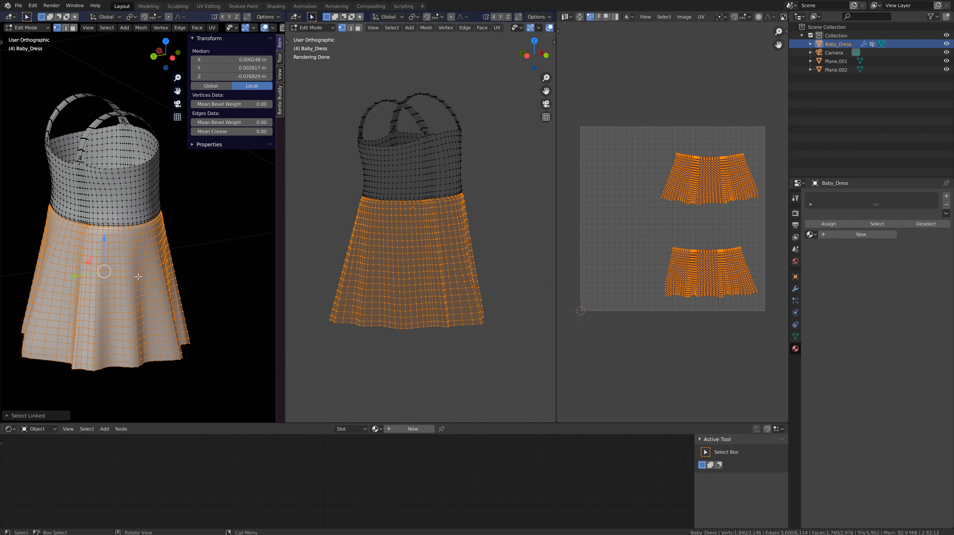
Deselect the skirt and select the linked geometry of the bodice and straps
key(a)
key(alt+a)
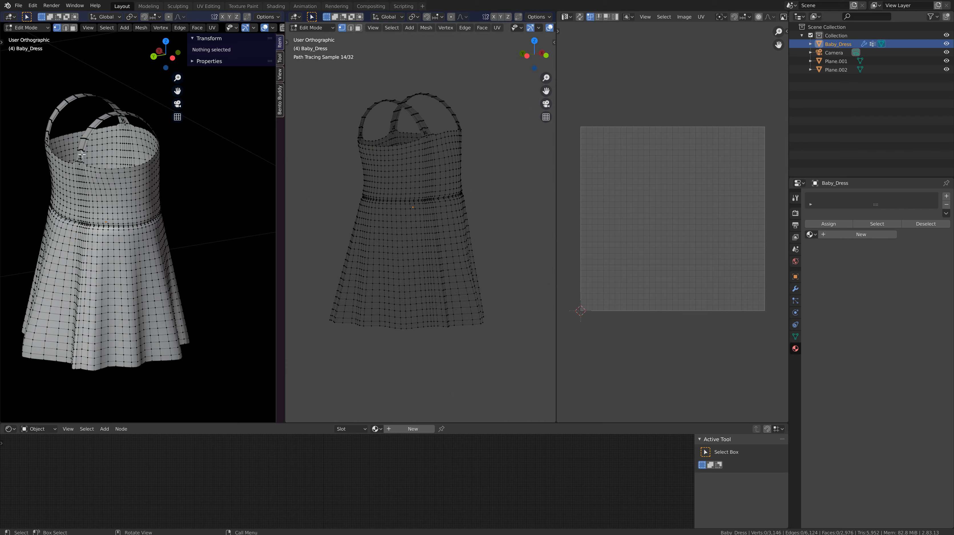
key(l)
Examine the selected bodice and straps against the skirt from several angles and distances
middle_drag(165, 214, 88, 221)
scroll(88, 221, down, 6)
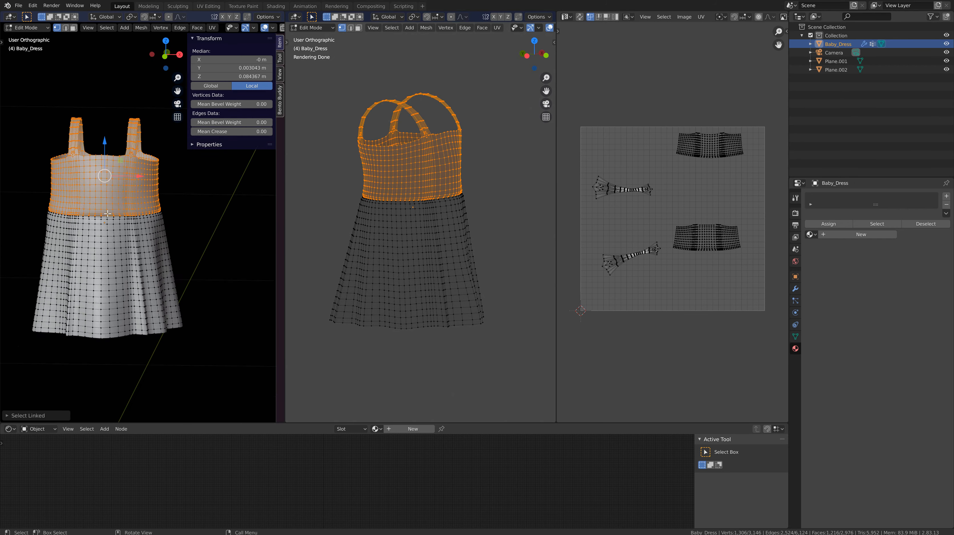
scroll(122, 230, up, 8)
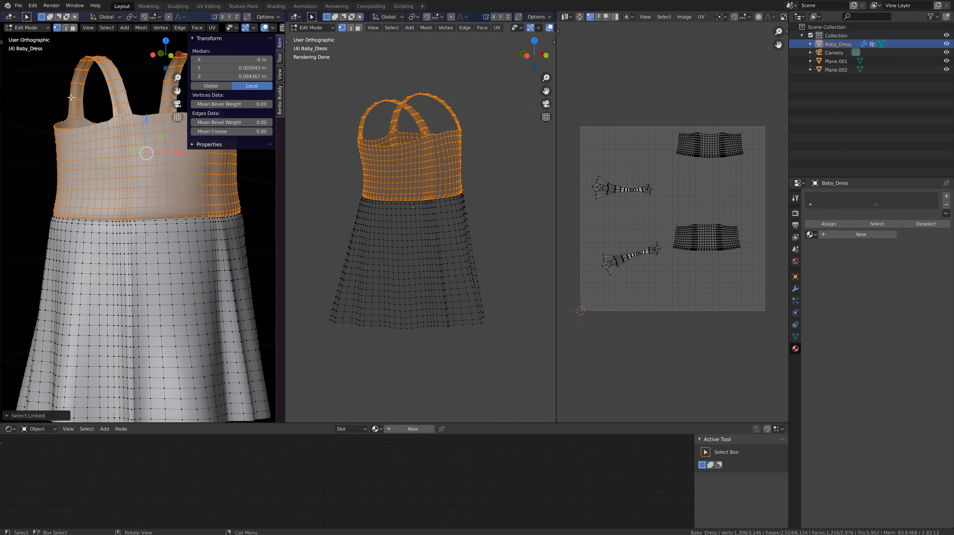
scroll(83, 86, down, 4)
scroll(85, 111, up, 2)
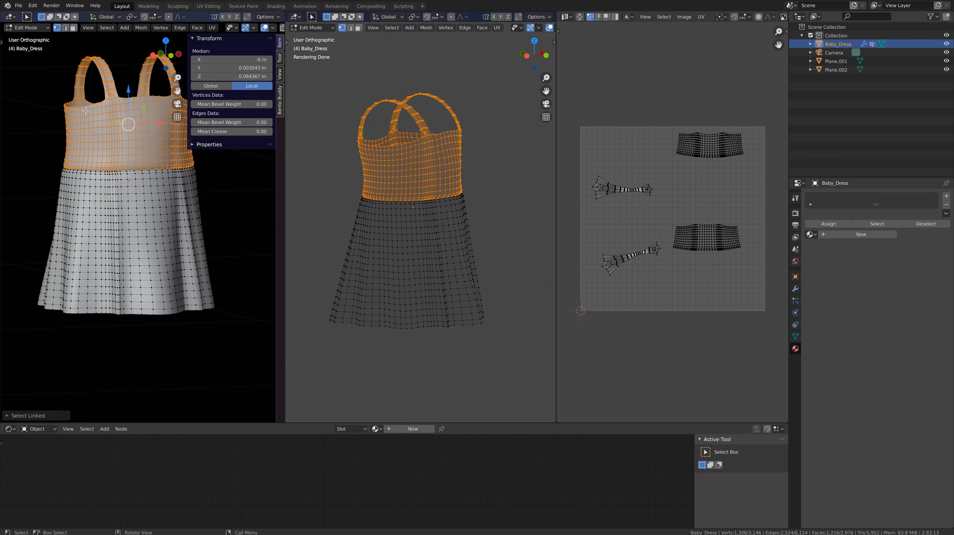
scroll(85, 85, down, 2)
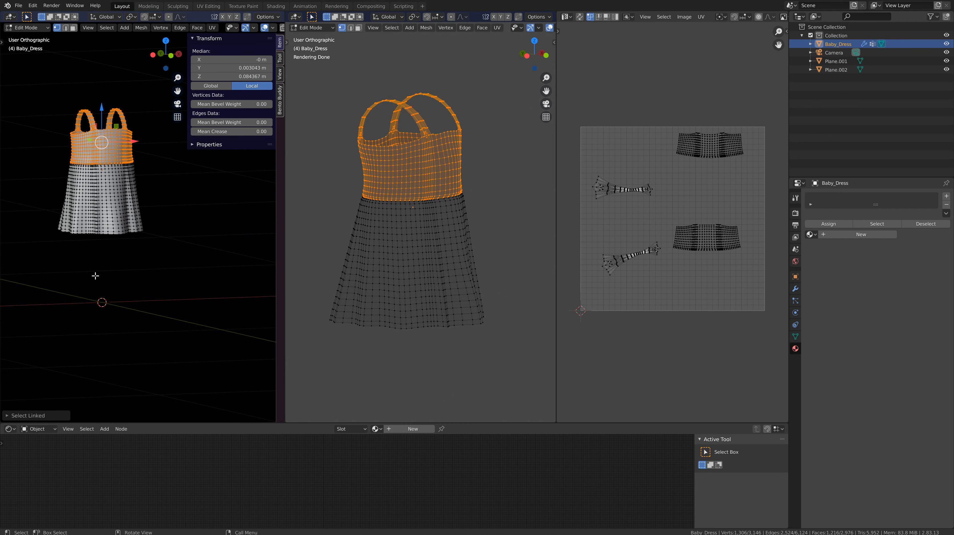
middle_drag(97, 265, 118, 261)
shift+middle_drag(102, 116, 108, 182)
scroll(108, 182, up, 2)
scroll(92, 263, up, 2)
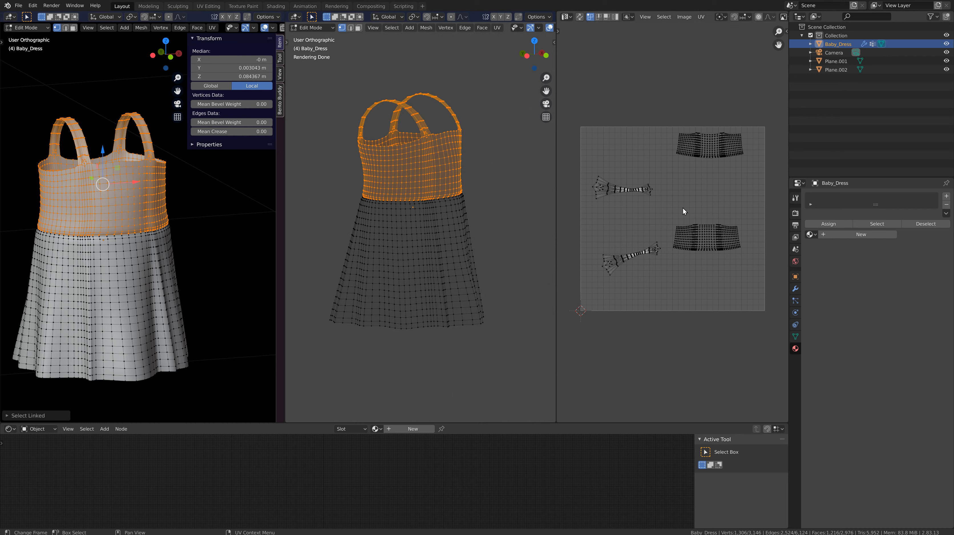
Select all the bodice's UVs, create a new material named "top", and assign it to the selected bodice and straps
key(a)
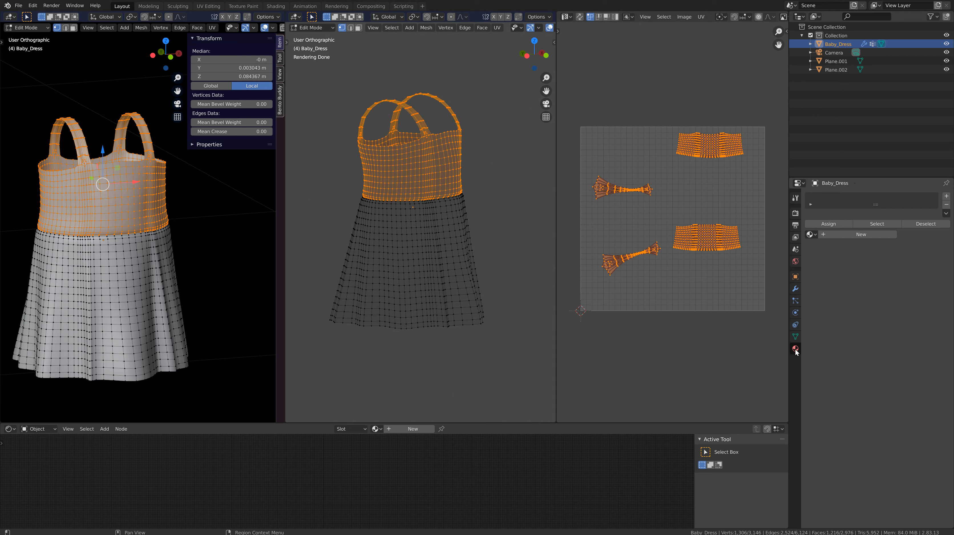
click(856, 234)
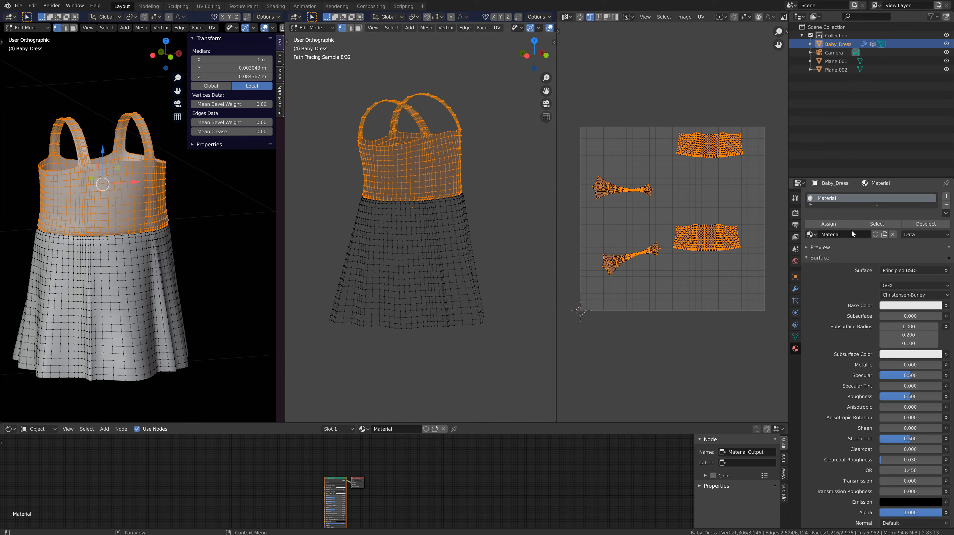
double_click(848, 233)
text(tOP)
key(Return)
double_click(848, 234)
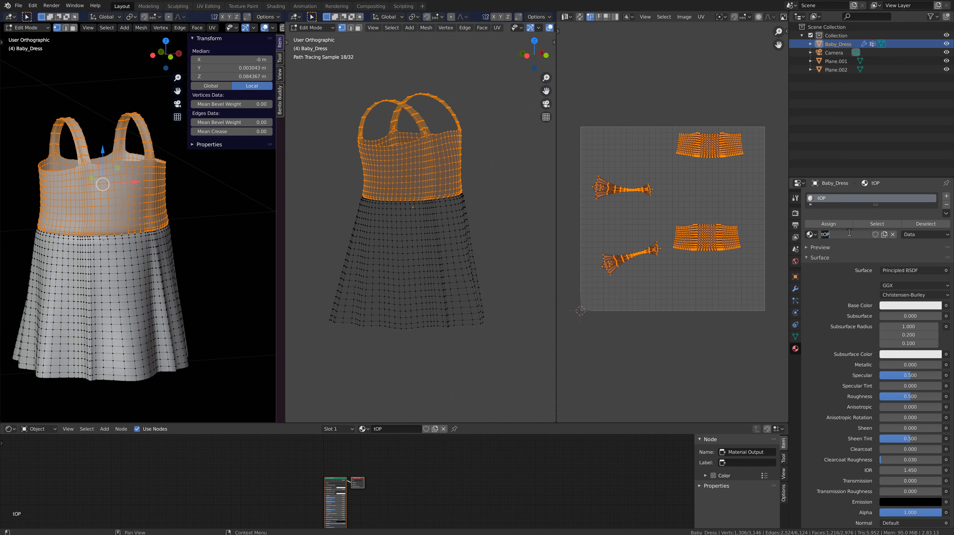
key(BackSpace)
text(top)
key(Return)
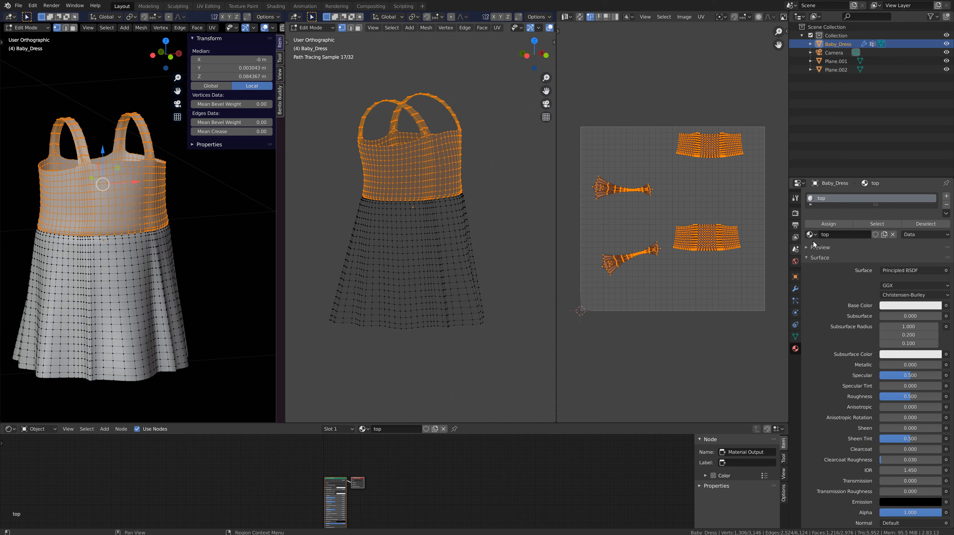
click(825, 223)
Change the top material's surface from Principled BSDF to a Mix Shader
scroll(412, 481, up, 3)
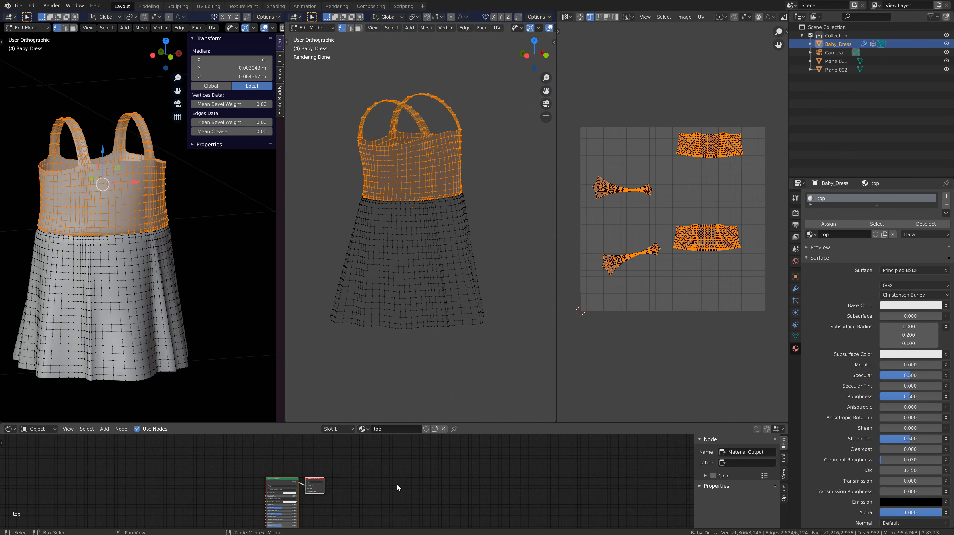
scroll(345, 500, up, 4)
middle_drag(365, 486, 454, 482)
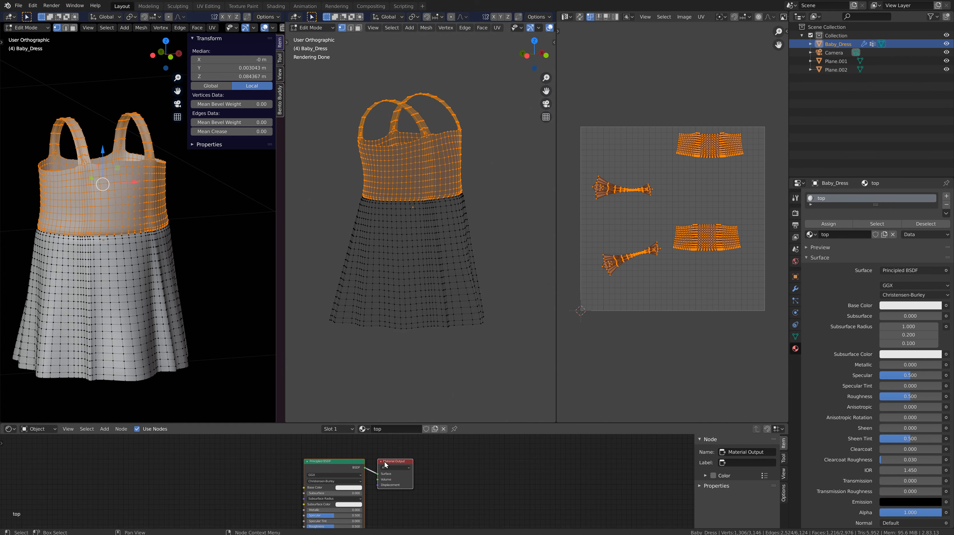
scroll(391, 465, up, 2)
scroll(391, 465, up, 2)
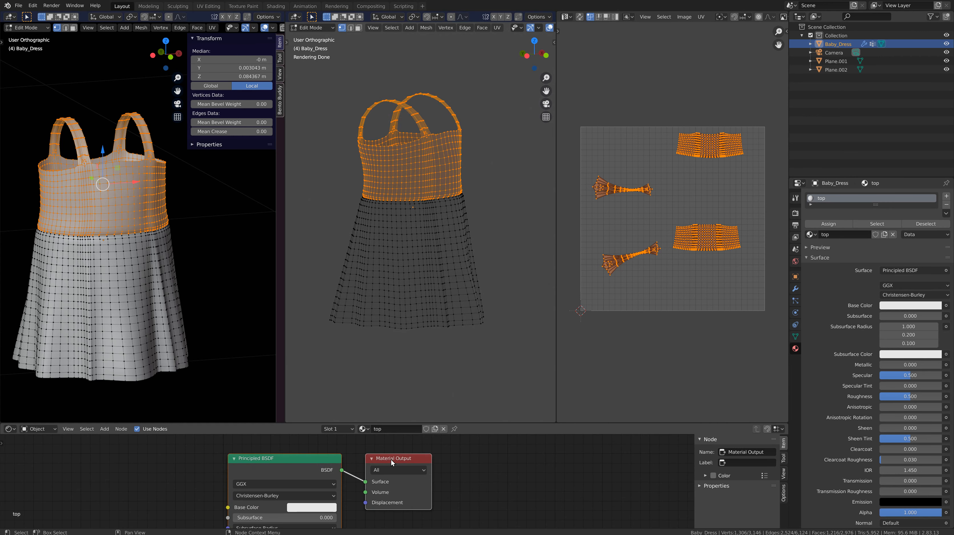
scroll(394, 464, down, 6)
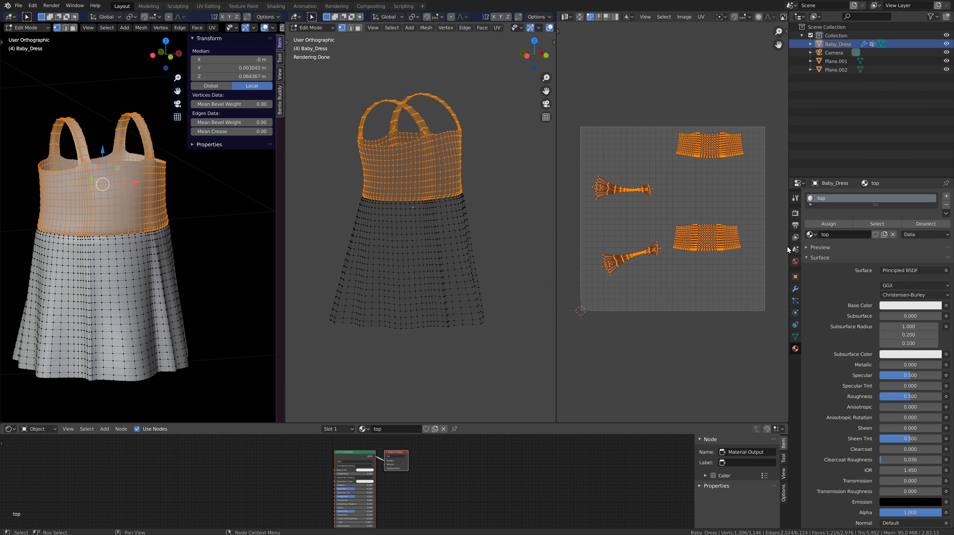
click(904, 270)
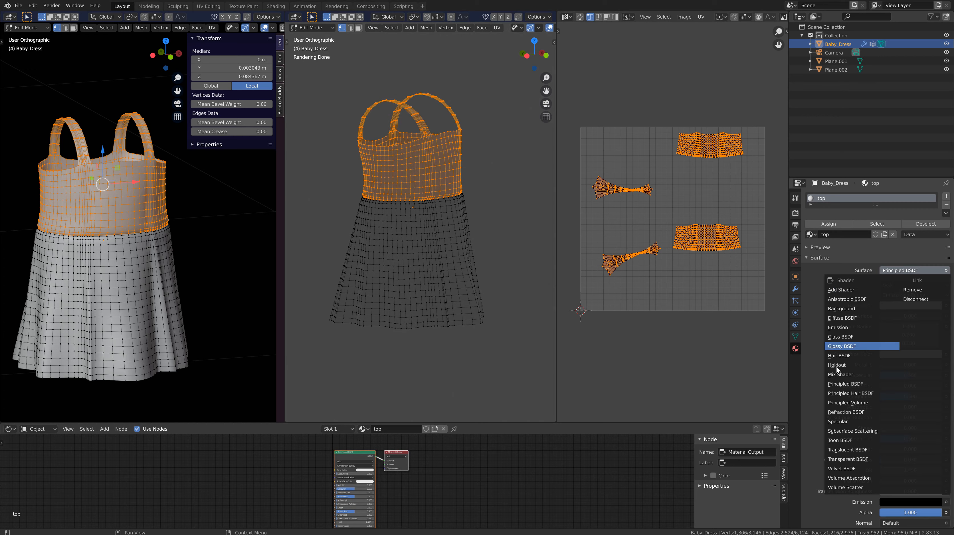
click(835, 374)
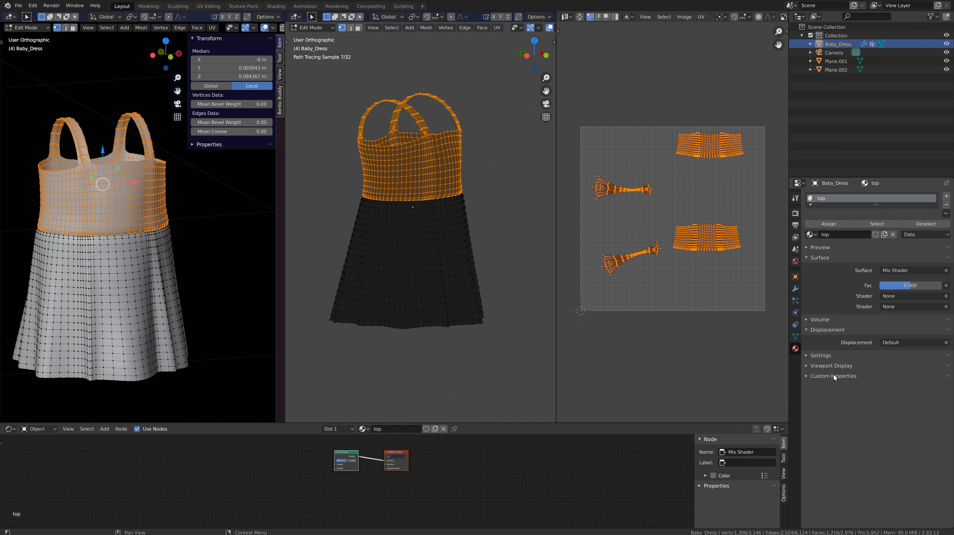
Set the Mix Shader's first shader to Diffuse BSDF and move the diffuse node up beside the Mix Shader
scroll(389, 481, up, 2)
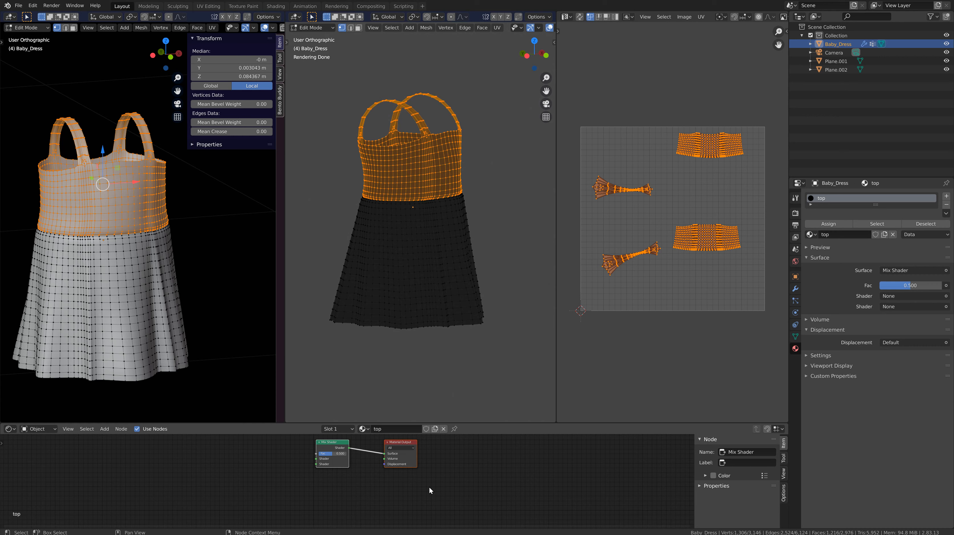
middle_drag(437, 460, 452, 479)
scroll(453, 479, up, 1)
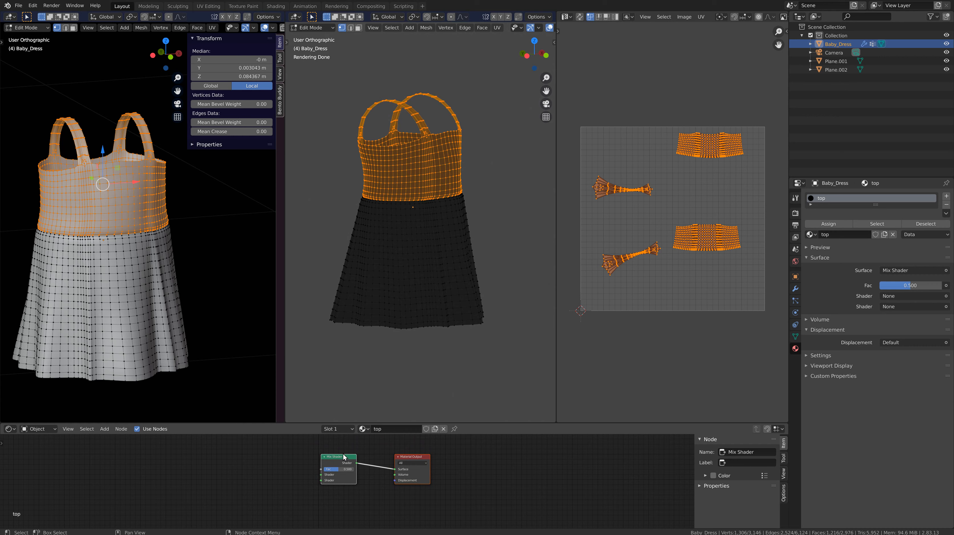
drag(340, 456, 416, 474)
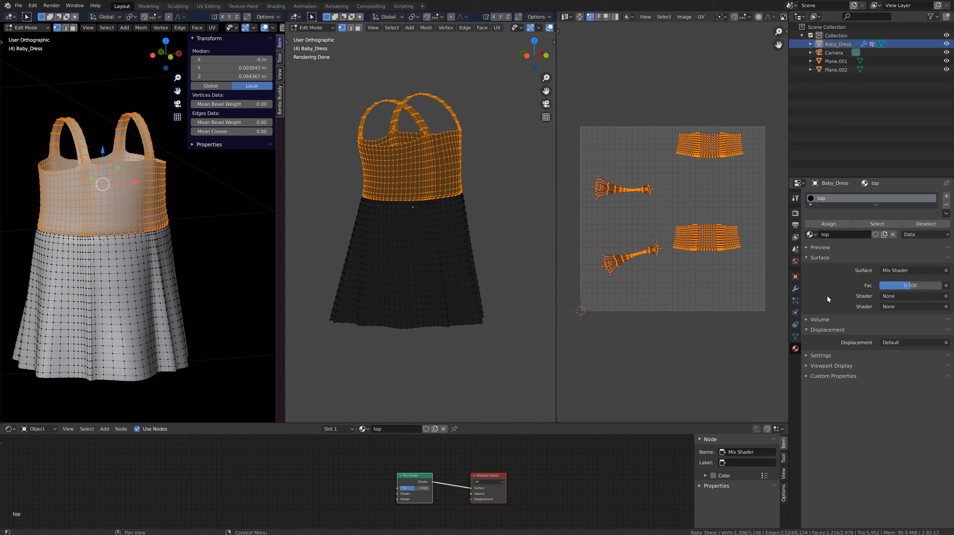
click(903, 296)
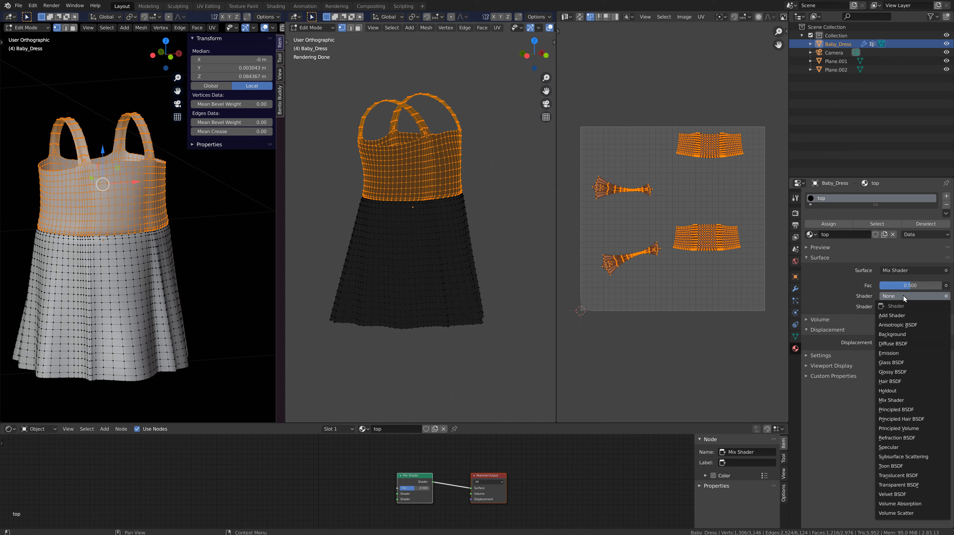
click(890, 343)
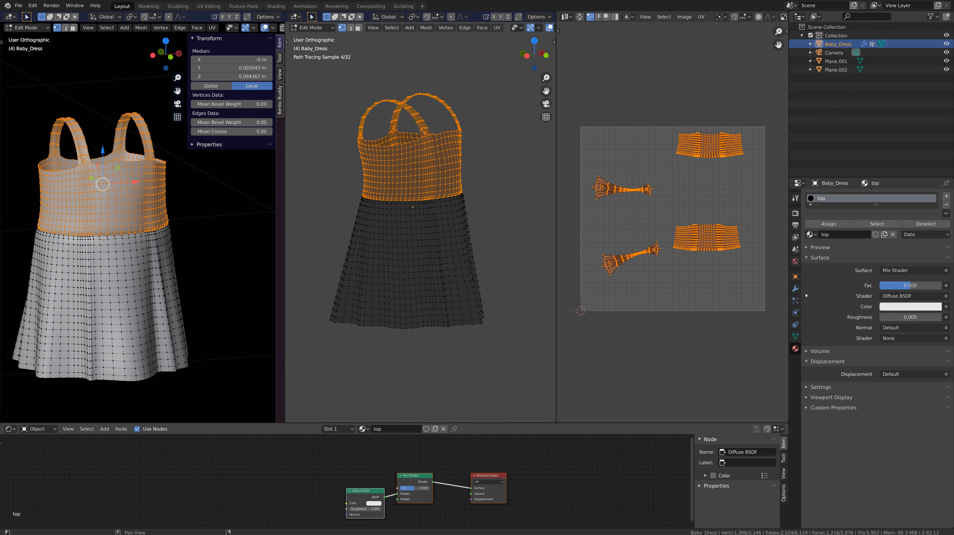
middle_drag(364, 496, 355, 467)
drag(353, 462, 355, 449)
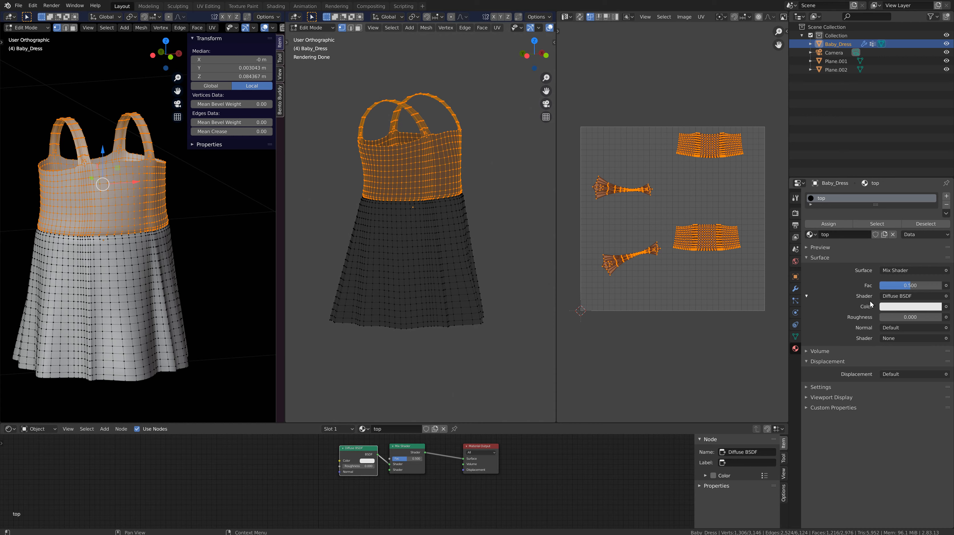
Set the Mix Shader's second shader to Glossy BSDF and arrange the shader and output nodes so none overlap
click(888, 339)
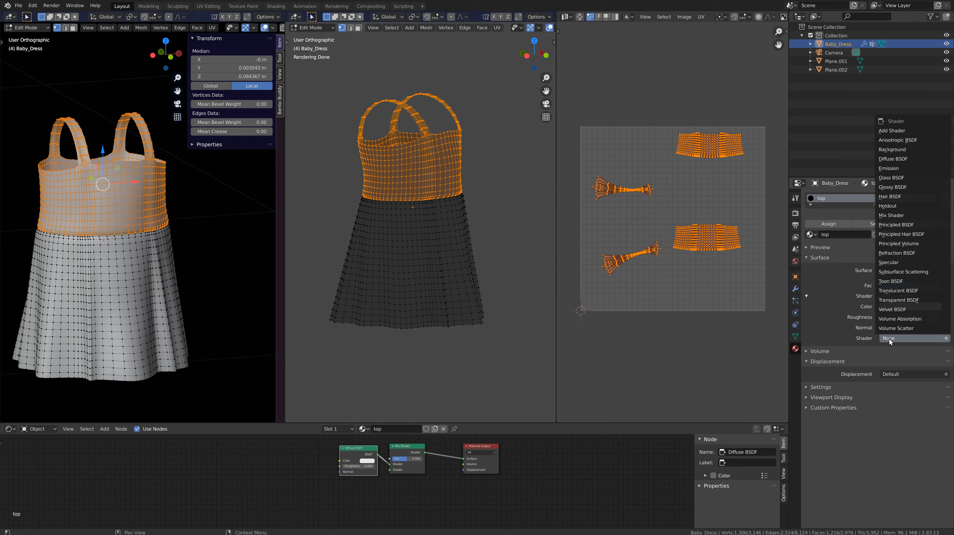
click(890, 187)
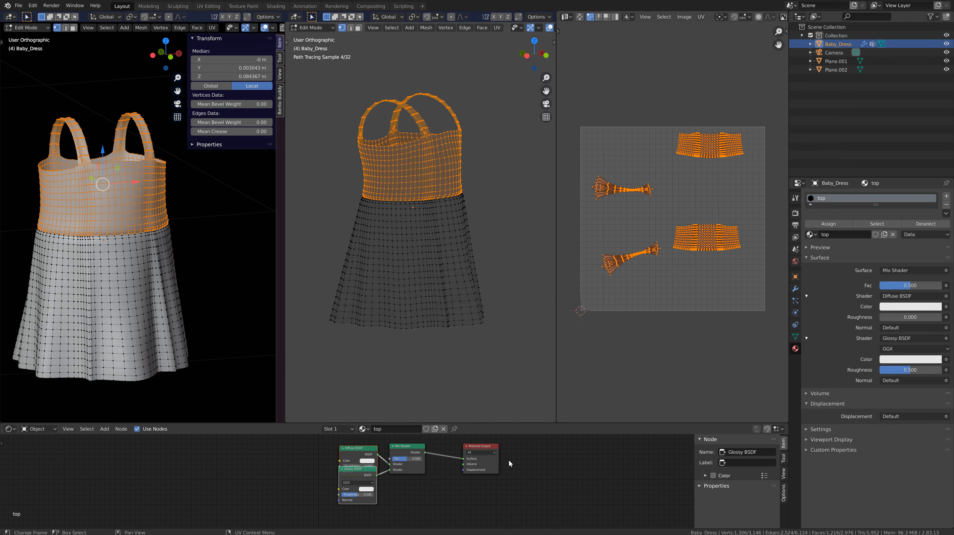
double_click(357, 467)
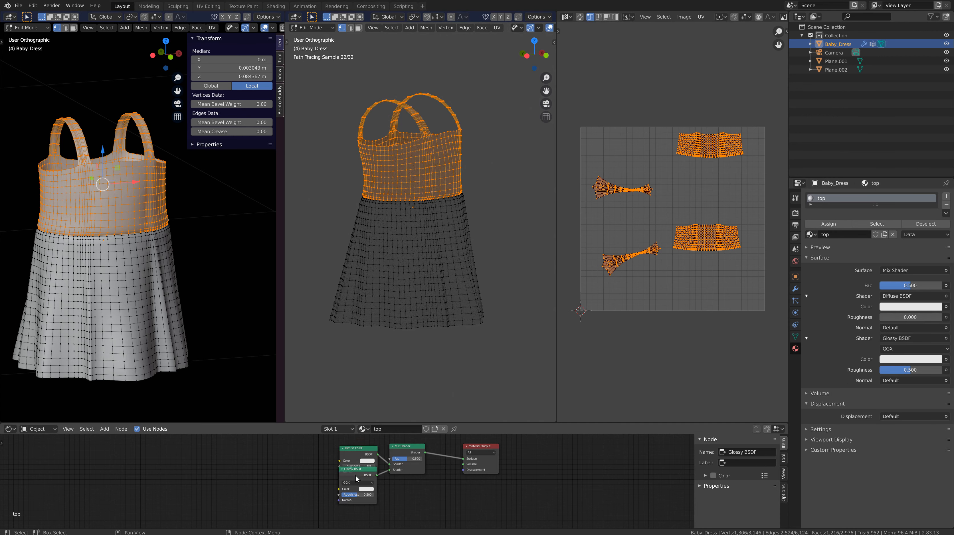
click(220, 470)
drag(353, 468, 354, 485)
drag(407, 451, 411, 470)
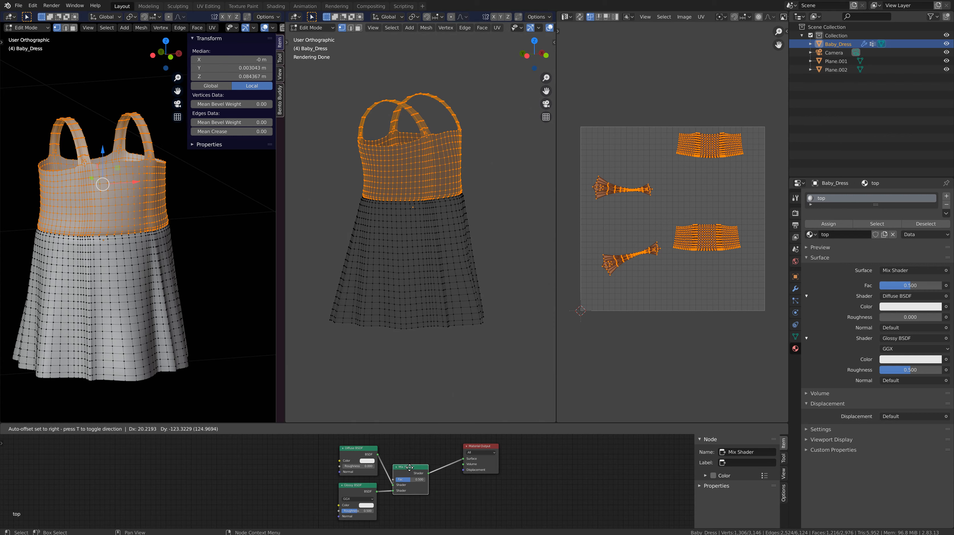
drag(479, 449, 460, 468)
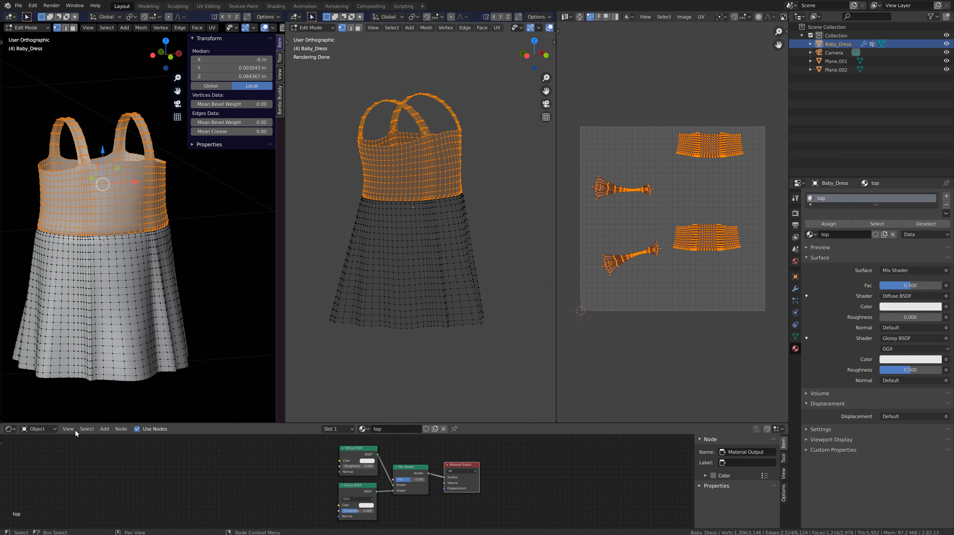
Add a second Material Output node to the right of the existing shader nodes
click(100, 429)
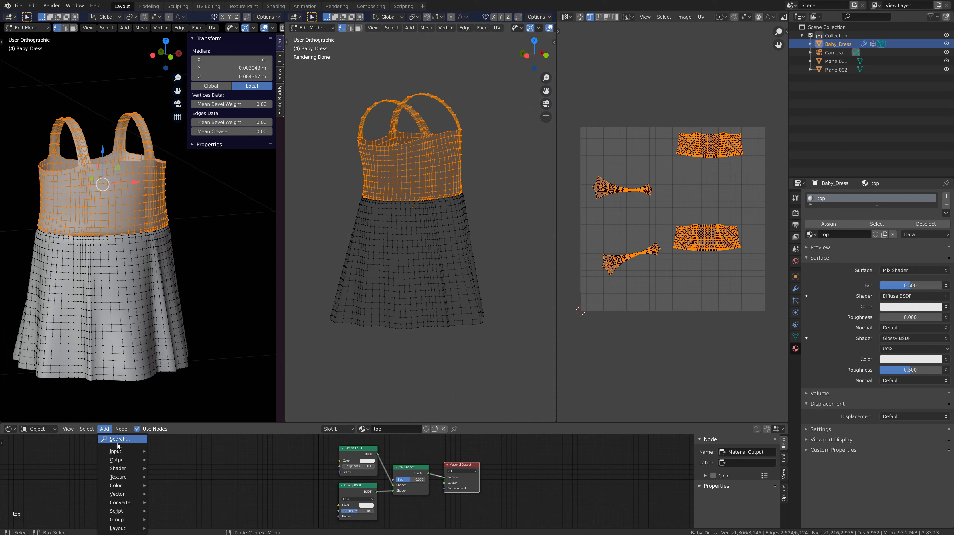
mouse_move(119, 460)
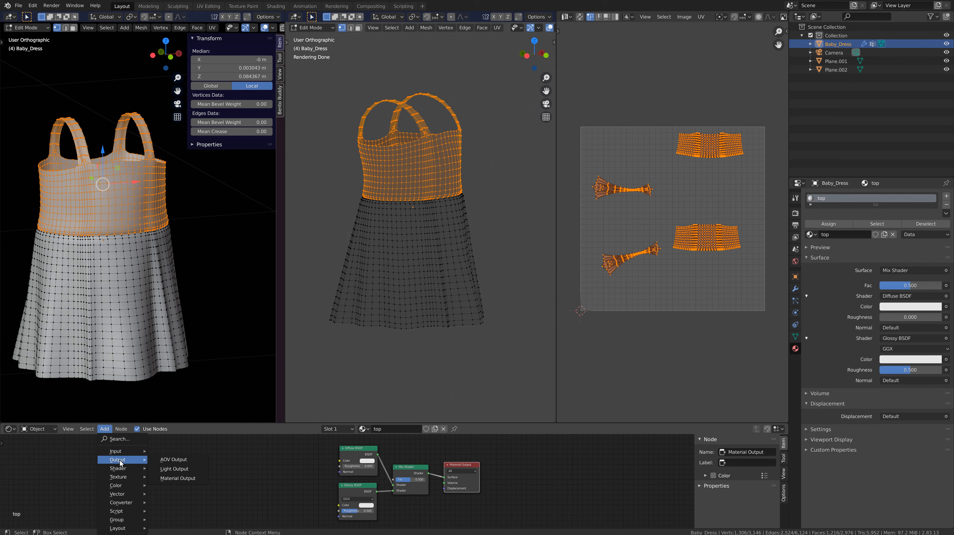
click(169, 483)
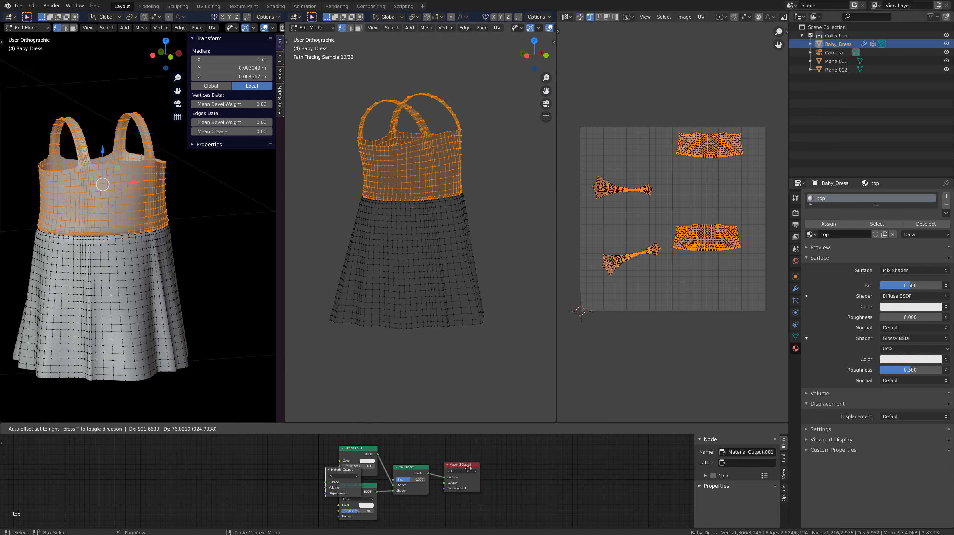
click(592, 462)
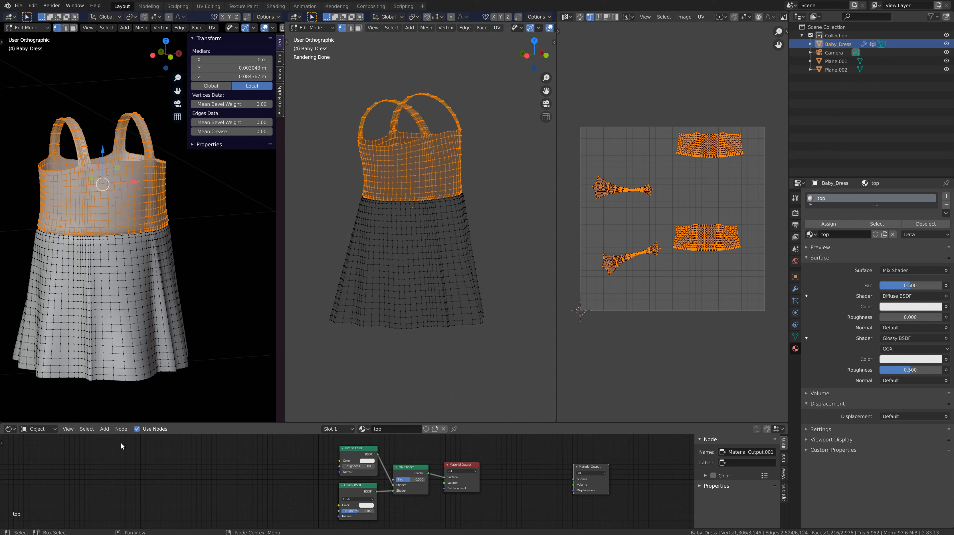
Add an Image Texture node beside the second Material Output and link its Color to that output's Surface
click(105, 428)
mouse_move(109, 453)
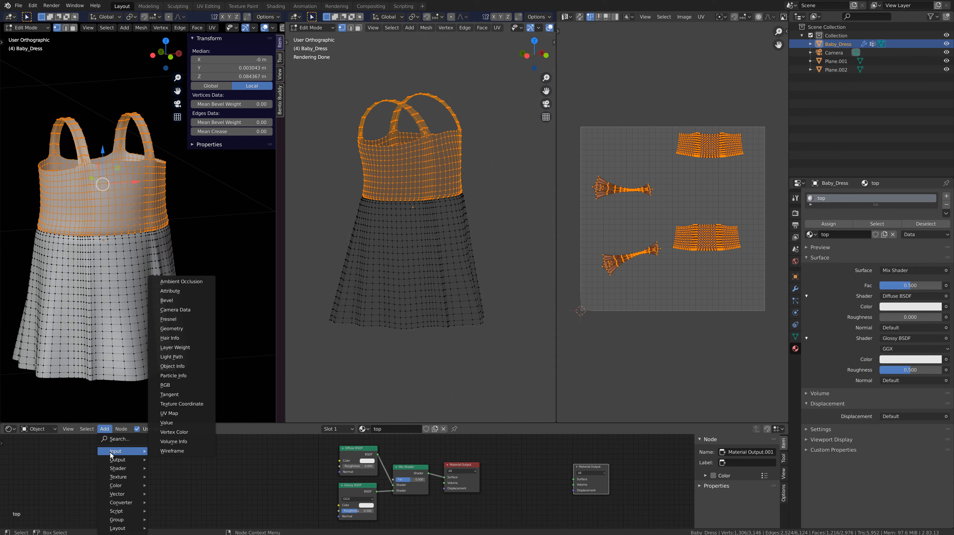
mouse_move(109, 479)
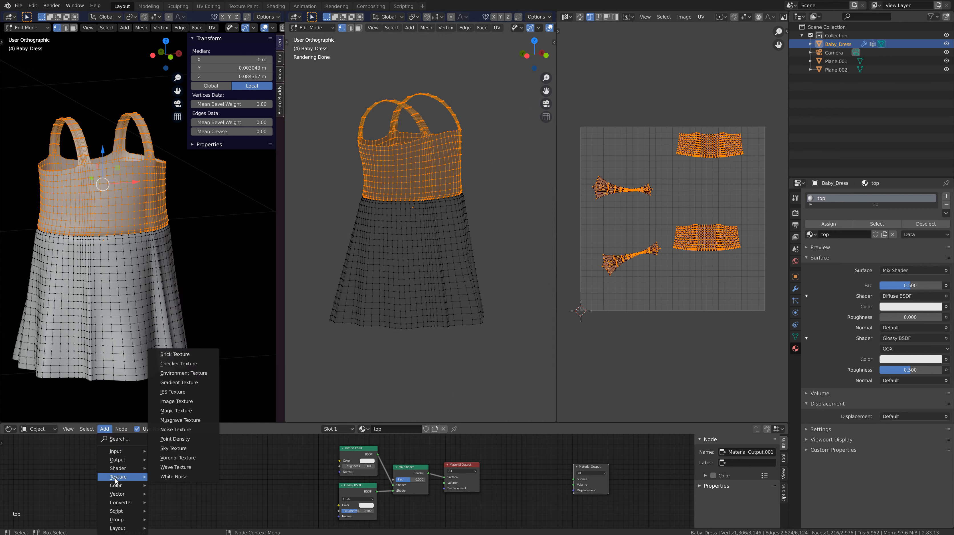
click(190, 402)
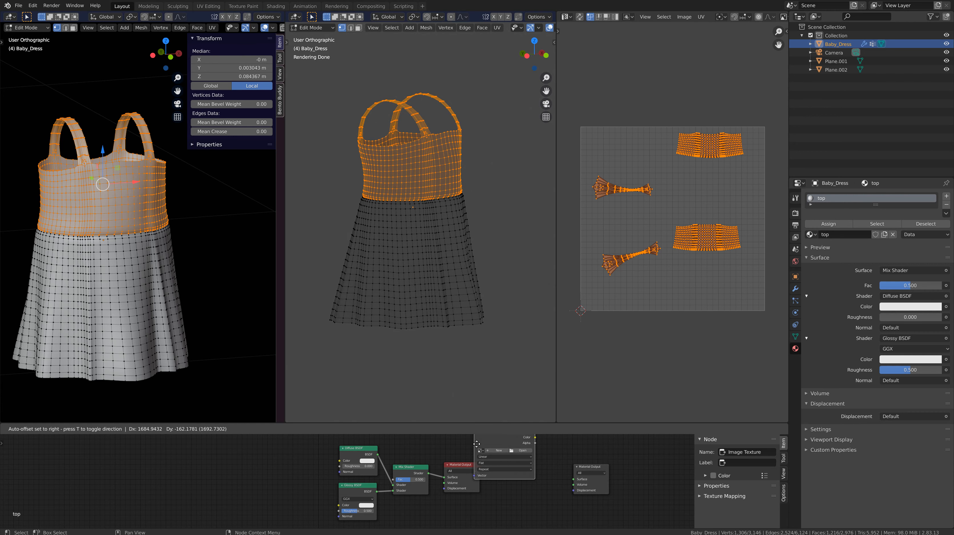
click(504, 456)
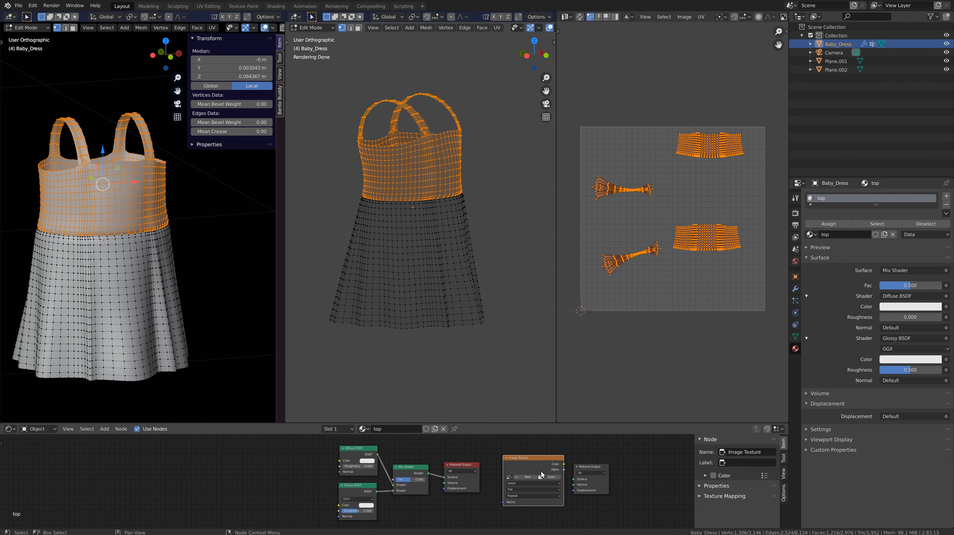
mouse_move(583, 466)
mouse_down()
mouse_move(597, 459)
mouse_move(568, 459)
mouse_up()
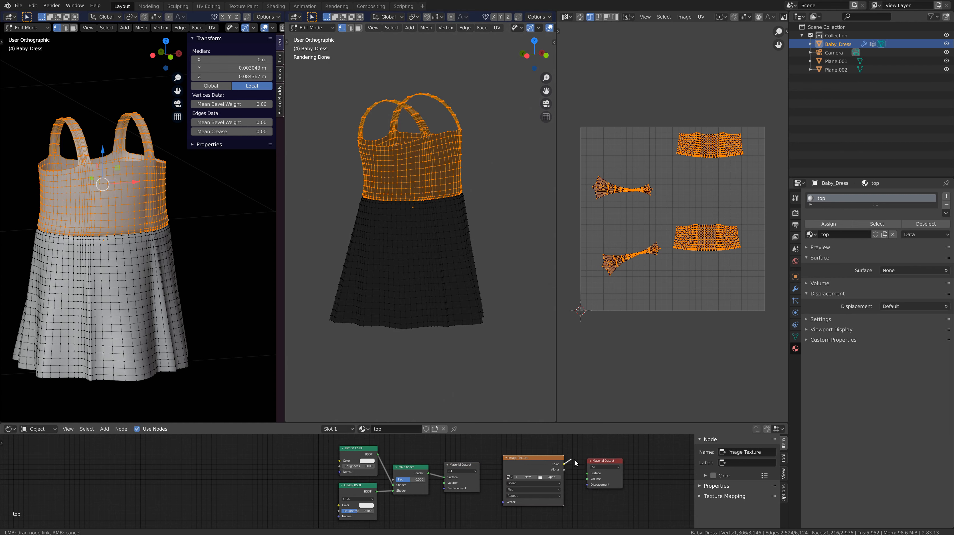
drag(586, 477, 586, 474)
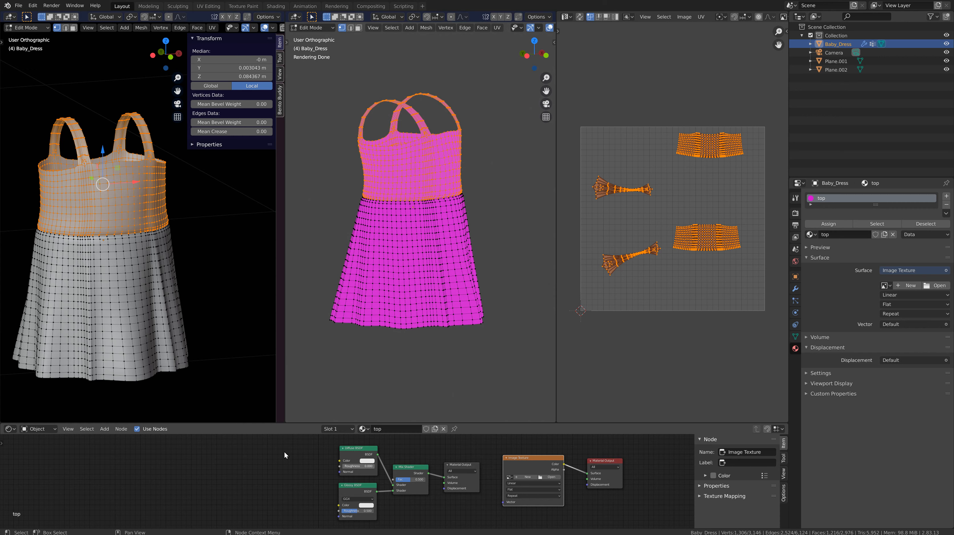
Add another Image Texture node to the left of the Diffuse and Glossy BSDF nodes
click(102, 430)
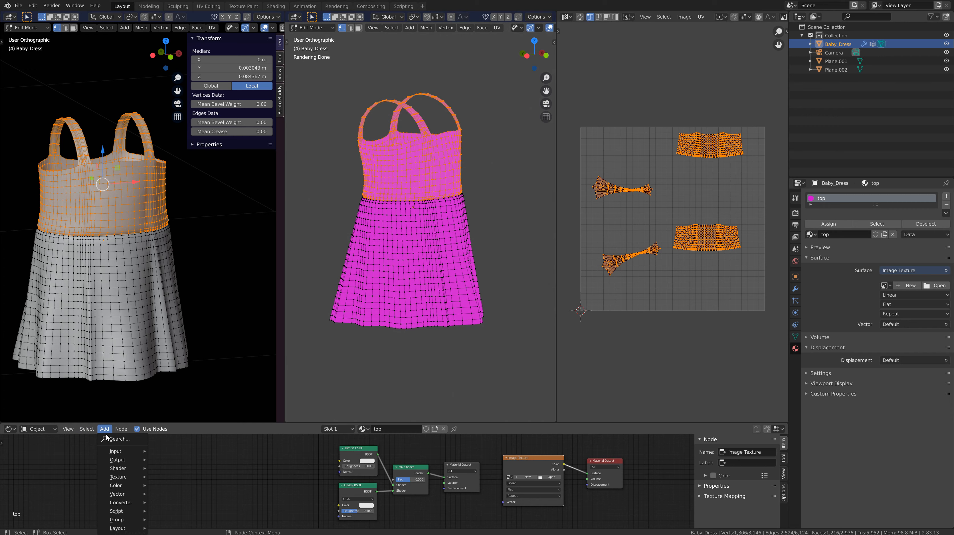
mouse_move(117, 480)
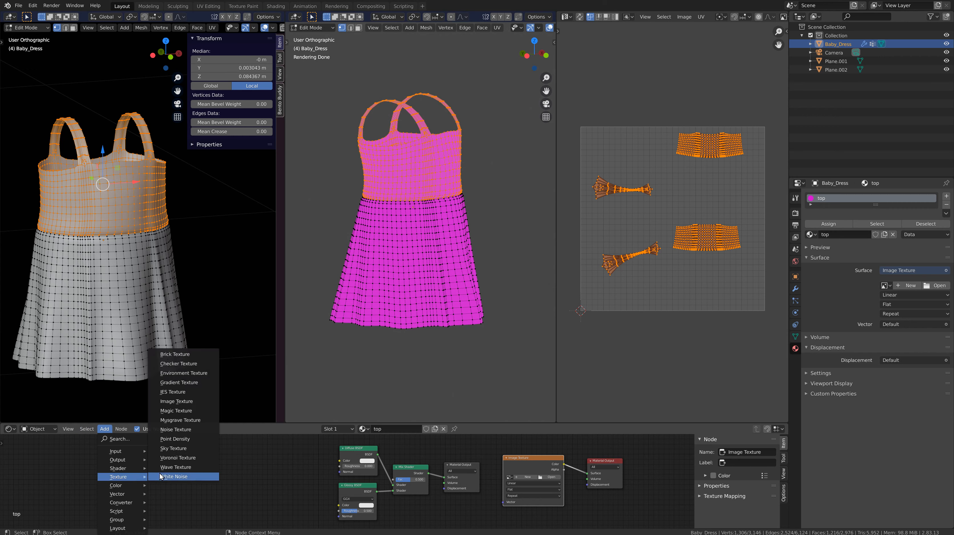
click(184, 402)
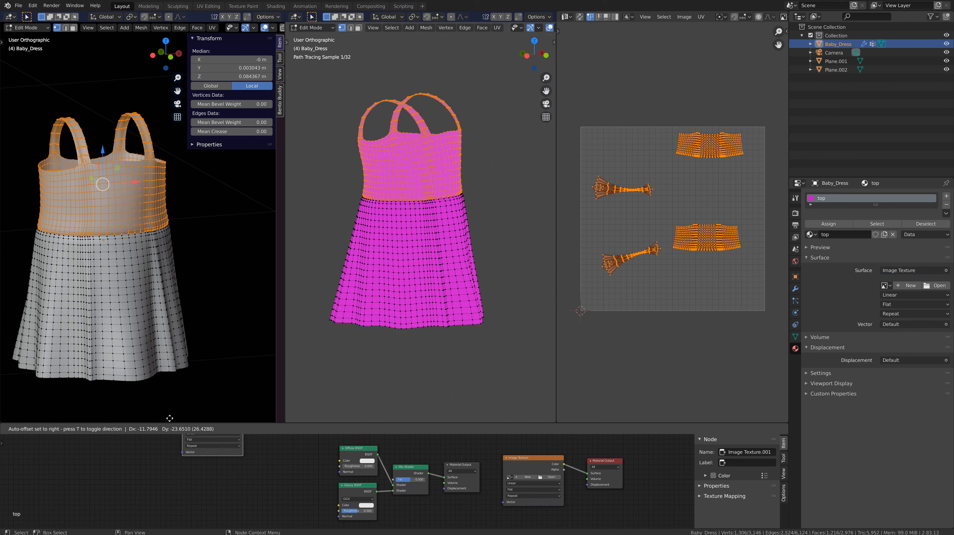
click(158, 462)
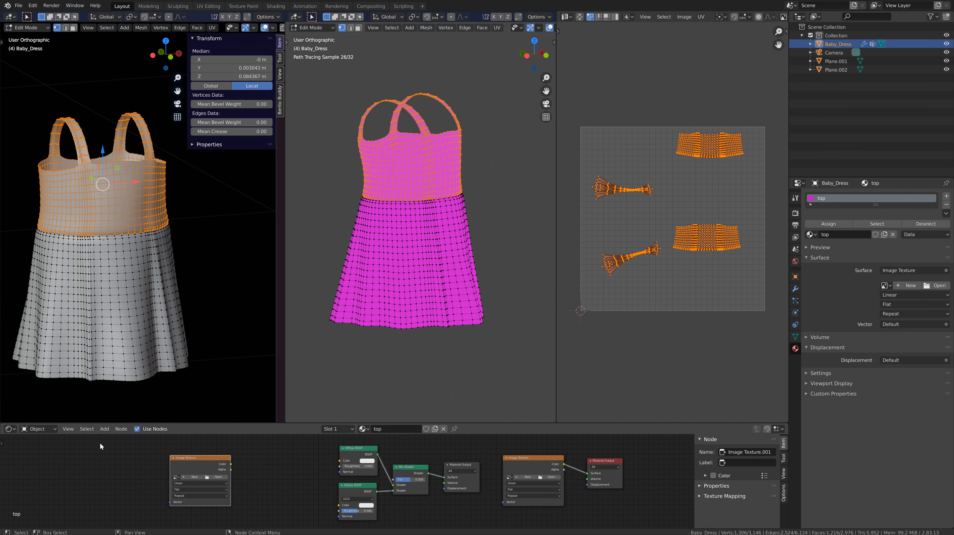
Add a Mapping node just to the left of the unconnected Image Texture node
click(102, 429)
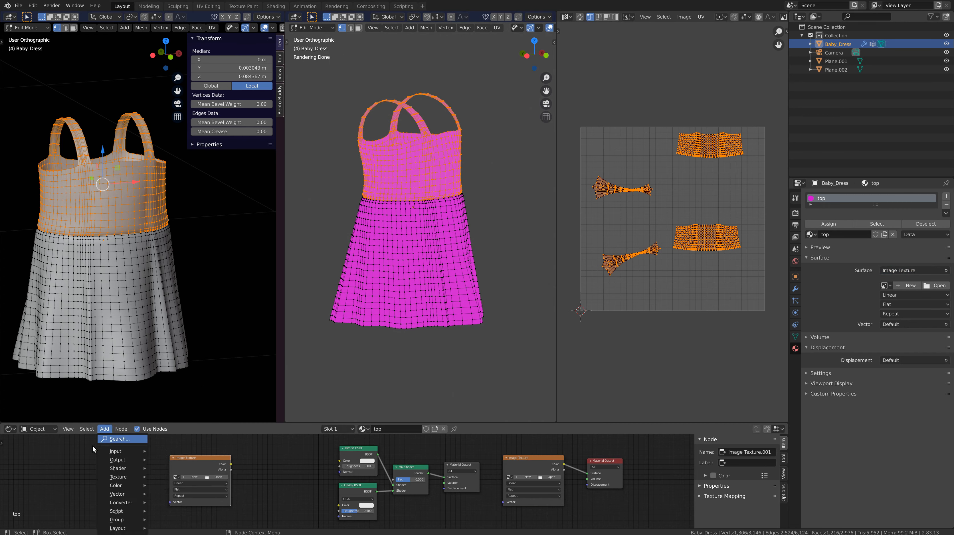
mouse_move(116, 493)
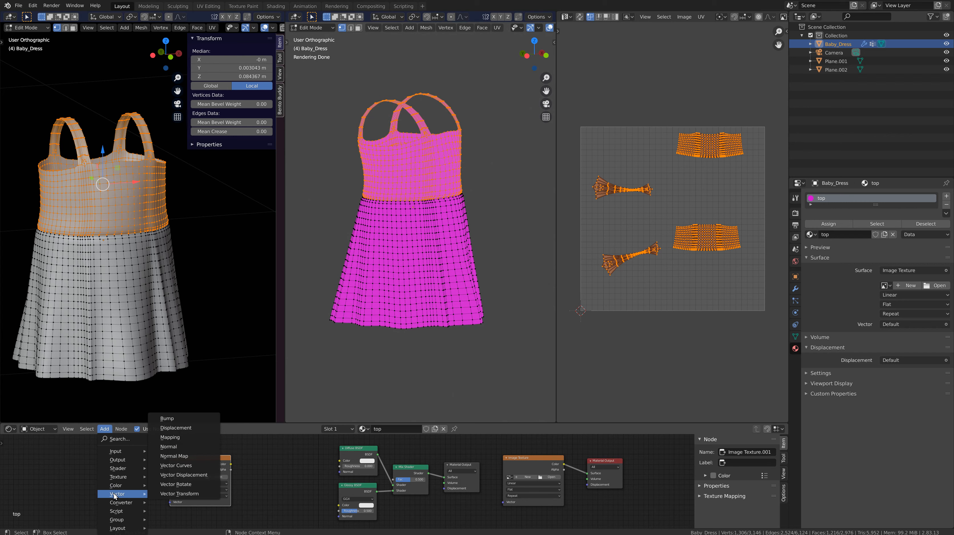
click(188, 437)
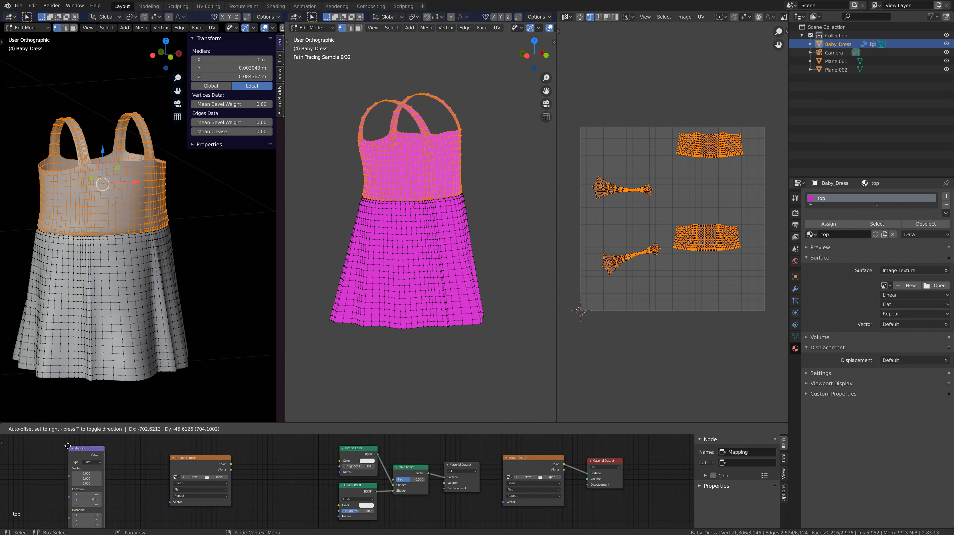
click(127, 440)
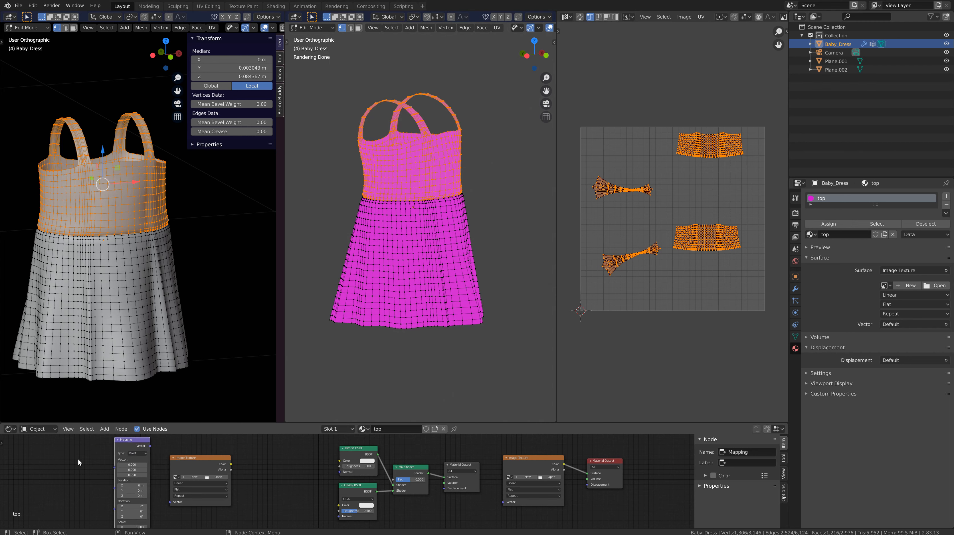
Add a Texture Coordinate node to the left of the Mapping node
click(103, 431)
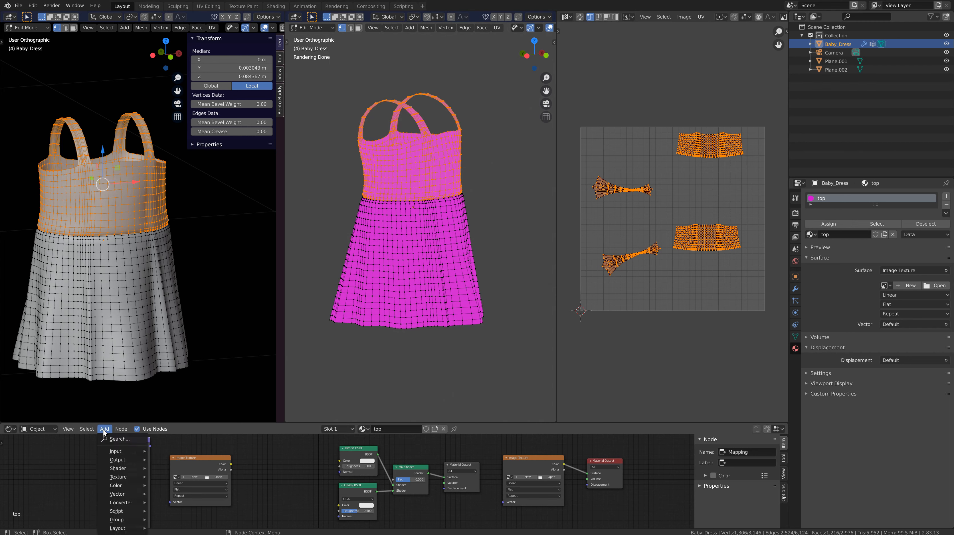
mouse_move(115, 452)
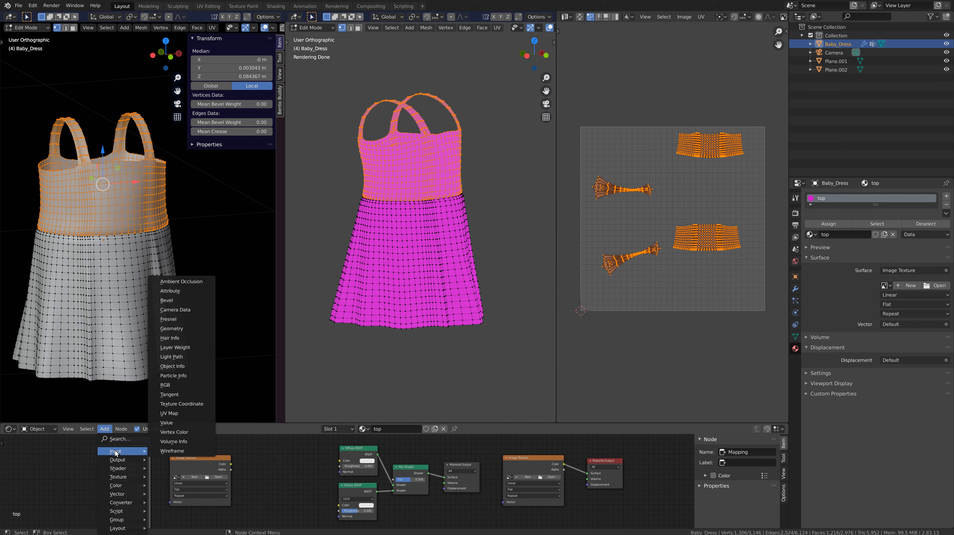
click(184, 404)
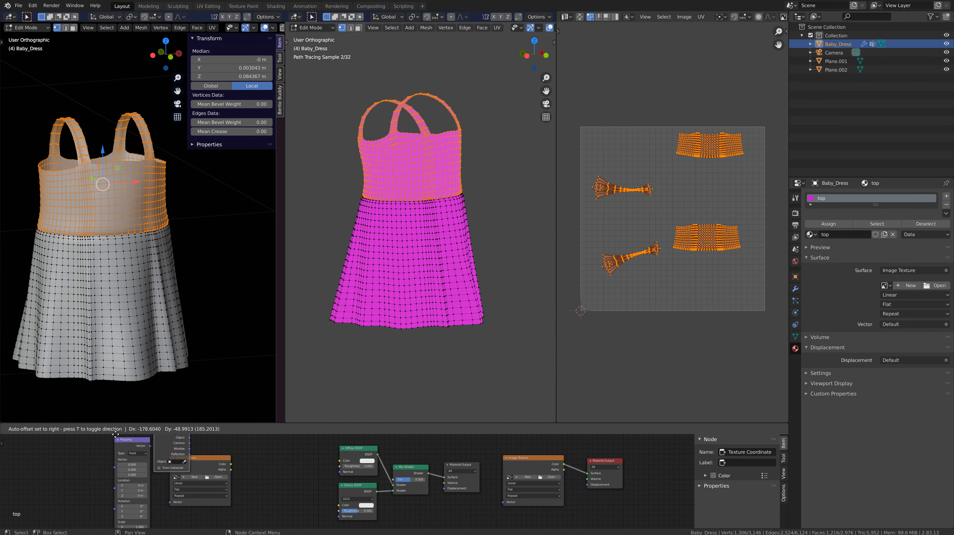
click(57, 453)
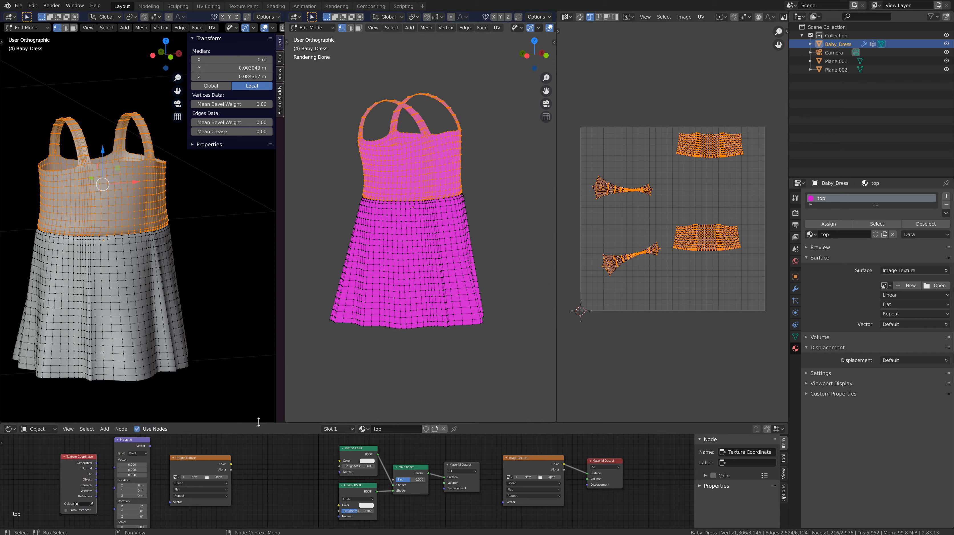
Enlarge the shader node editor upward and select the whole bodice with its straps as linked geometry
click(257, 413)
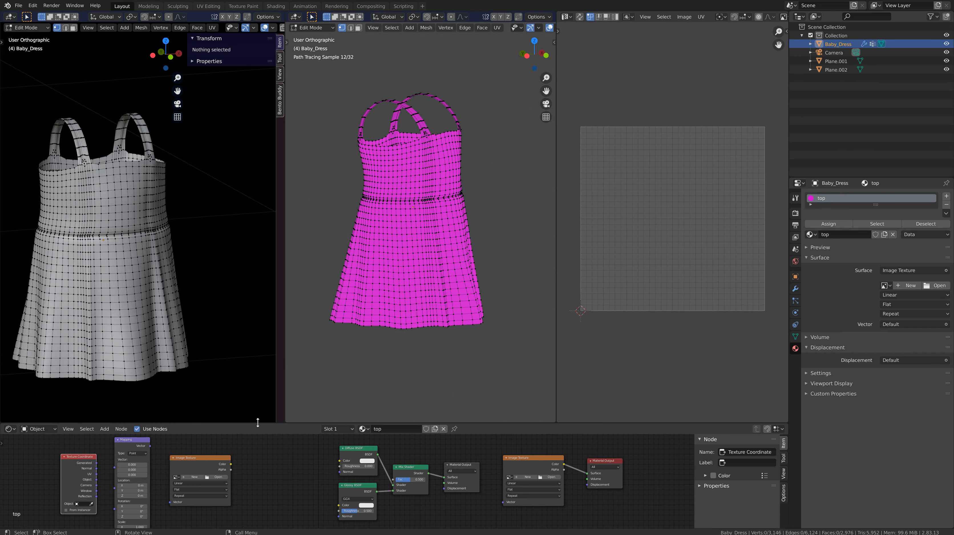
drag(256, 423, 284, 263)
scroll(295, 462, up, 5)
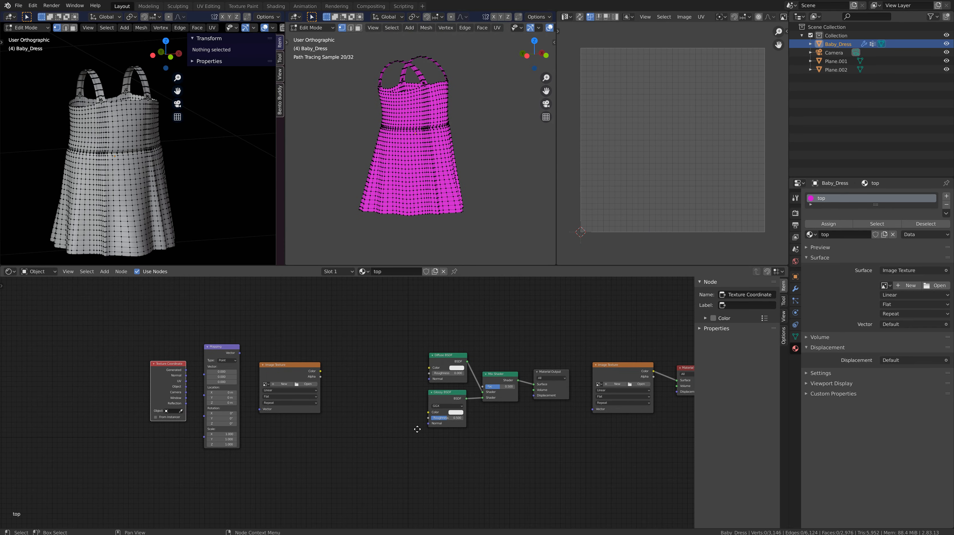
scroll(267, 455, down, 2)
middle_drag(280, 446, 365, 463)
scroll(377, 459, up, 1)
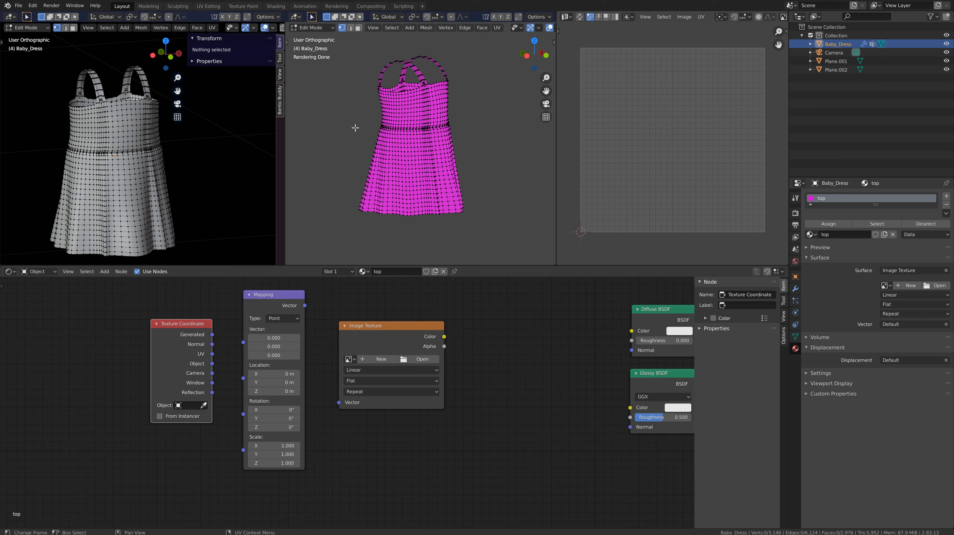
click(131, 131)
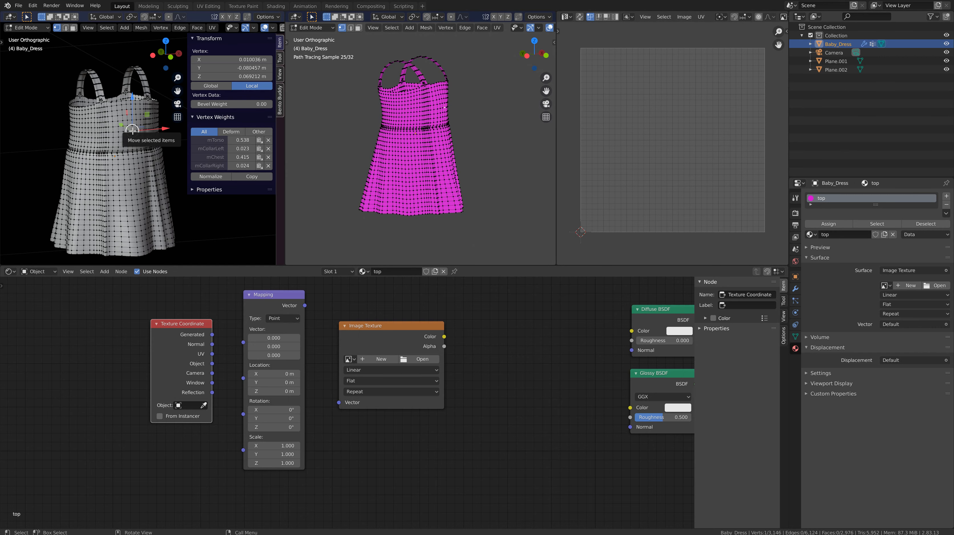
key(ctrl+l)
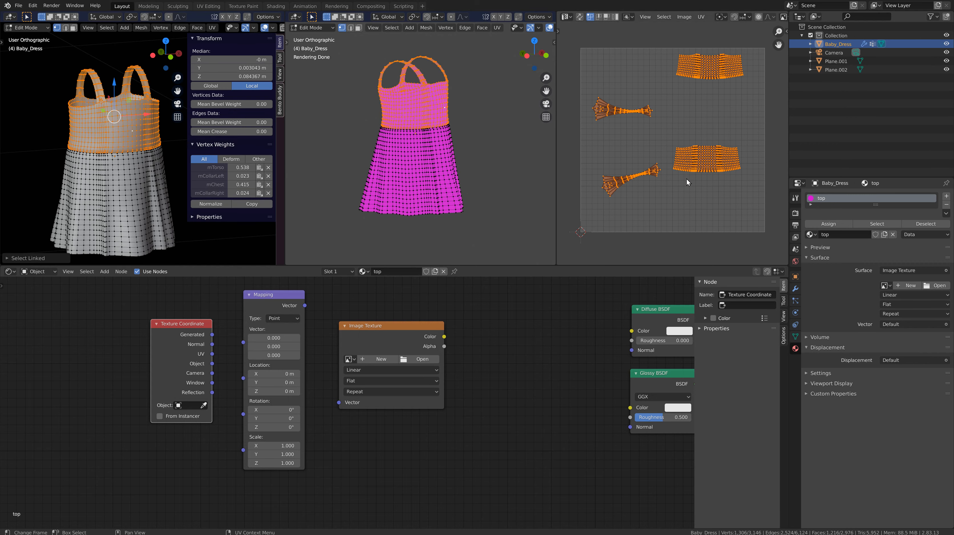
Link the Texture Coordinate's UV to the Mapping's Vector input, and the Mapping's Vector output to the Image Texture's Vector
click(173, 326)
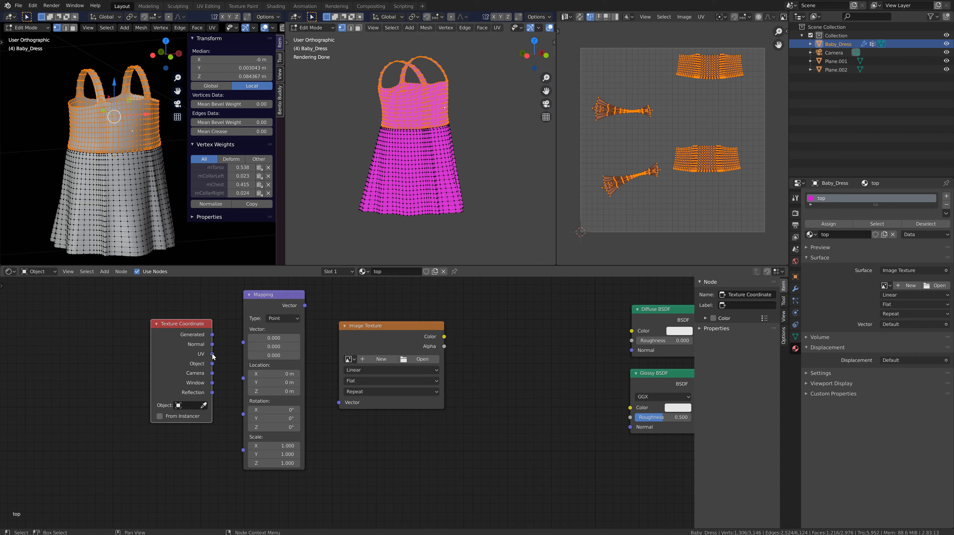
drag(212, 353, 241, 346)
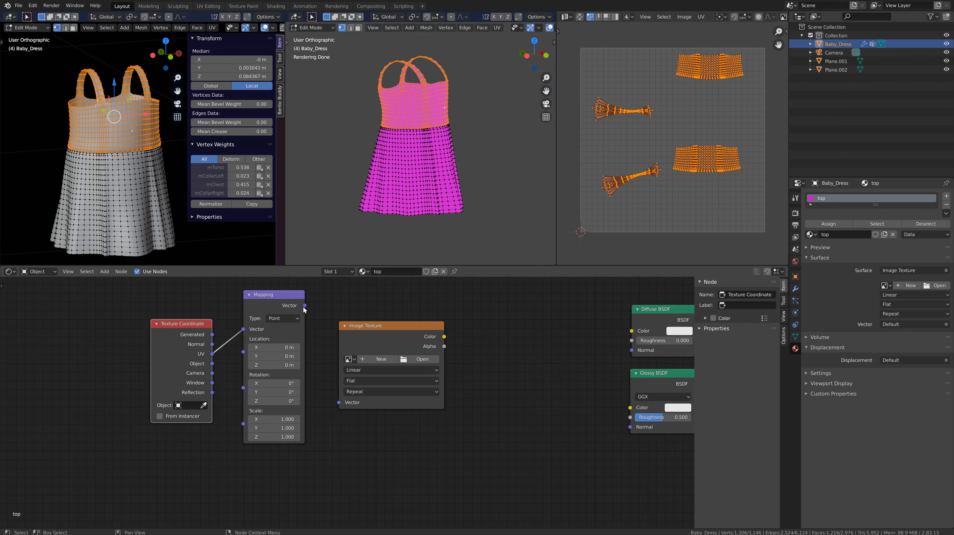
drag(305, 306, 307, 307)
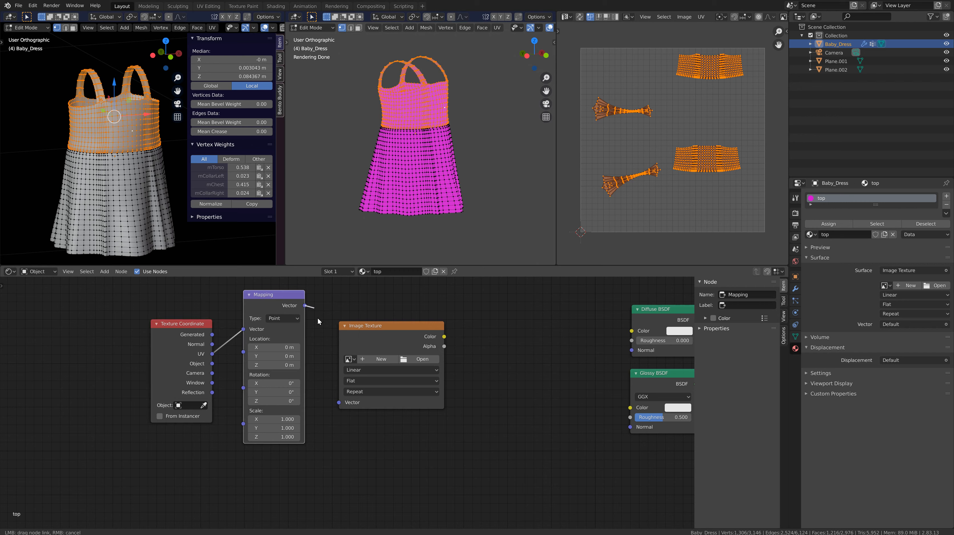
drag(316, 373, 337, 404)
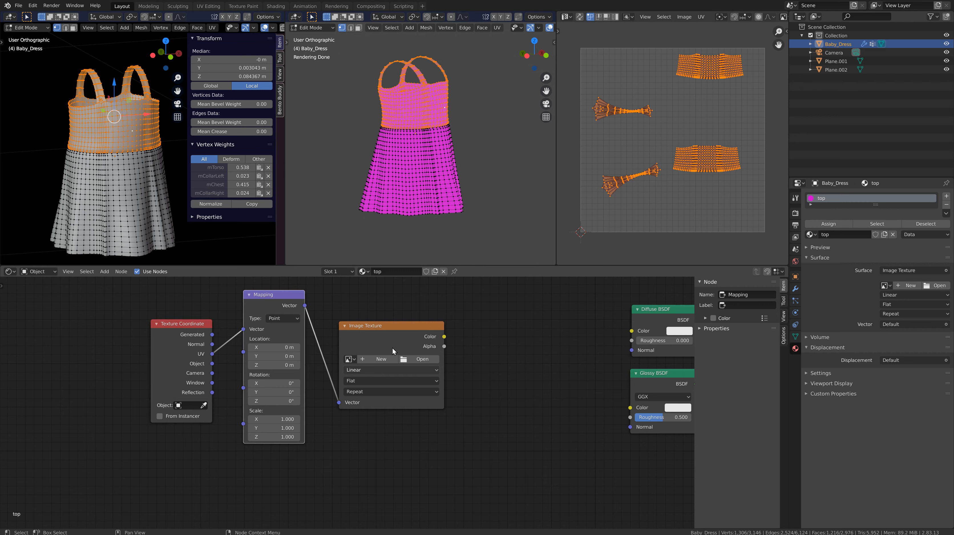
Assign the existing image 2.jpeg to the Image Texture node beside the Mapping node and show it whole behind the bodice UVs
drag(382, 327, 384, 311)
click(351, 344)
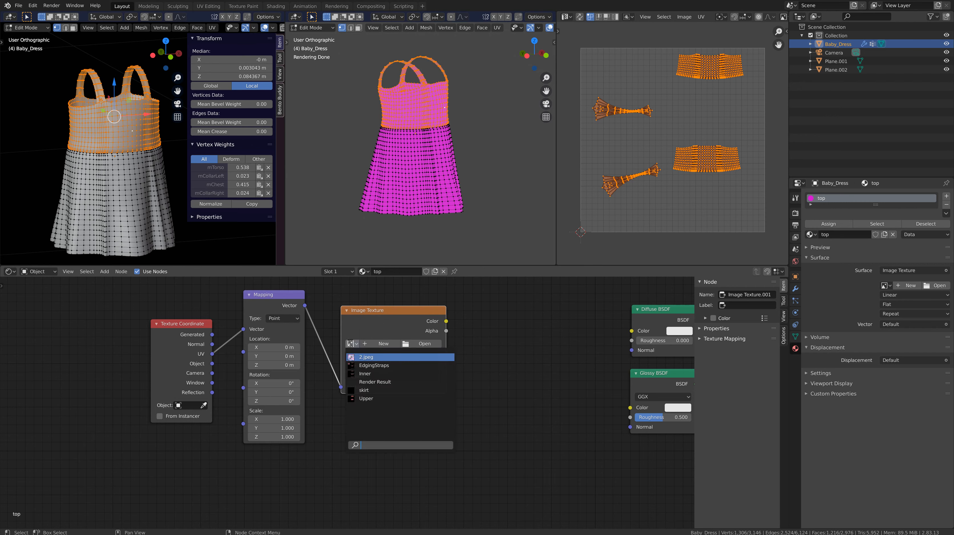
click(370, 357)
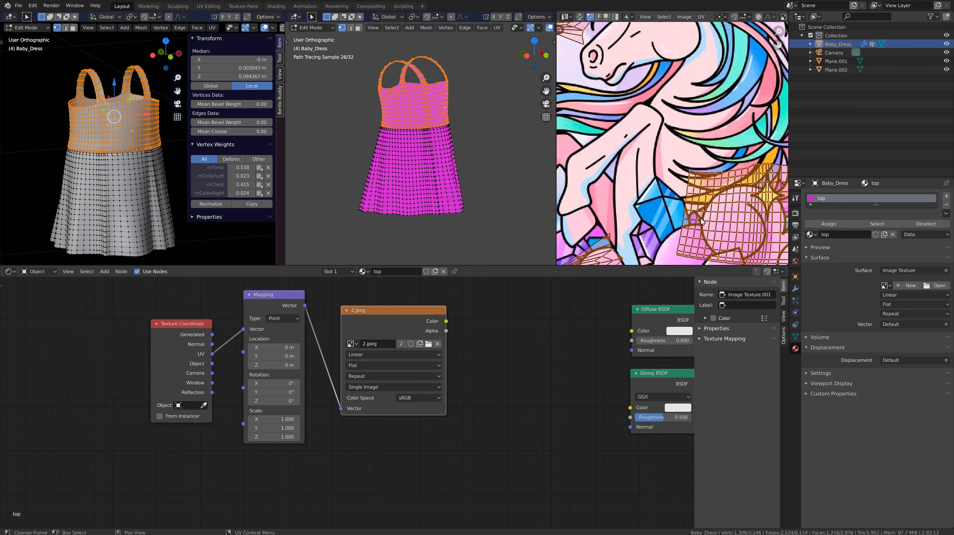
scroll(638, 221, down, 9)
scroll(638, 220, down, 5)
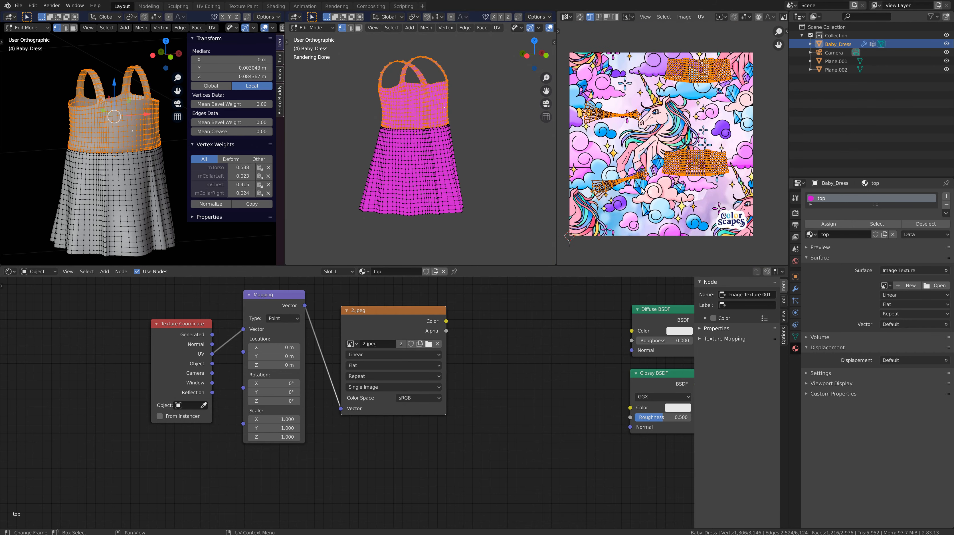
scroll(365, 382, up, 1)
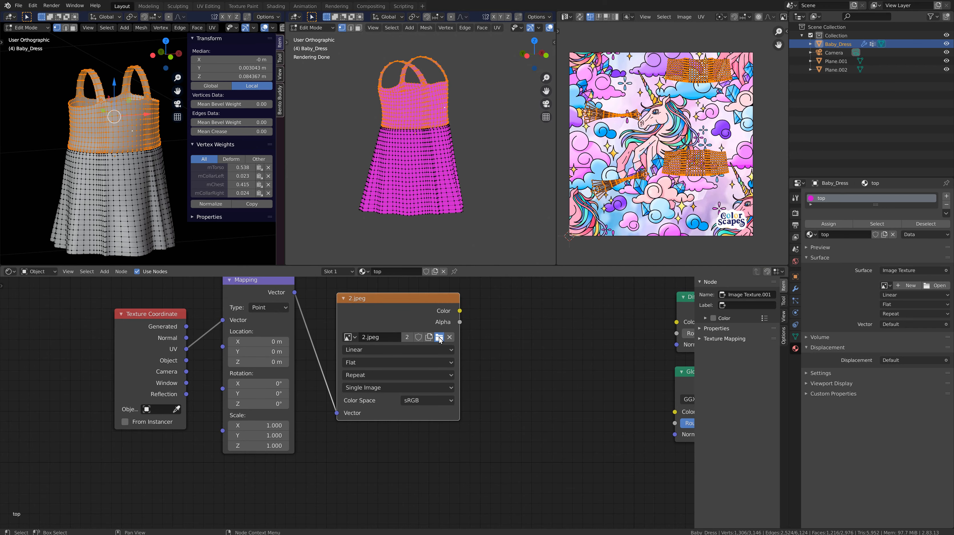
Start opening a new image for the Image Texture node and browse to the Baby dress tutorial folder
click(439, 337)
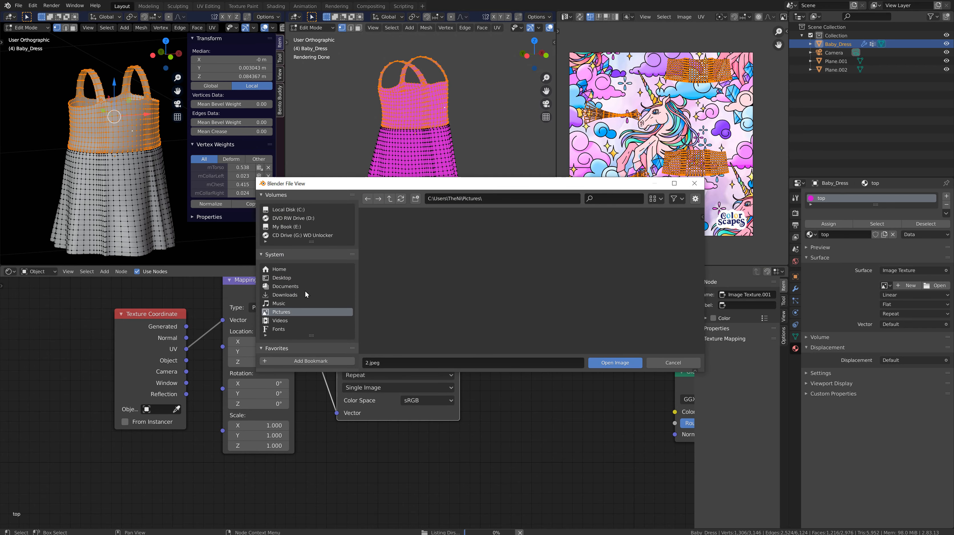
scroll(304, 300, down, 3)
scroll(303, 307, down, 3)
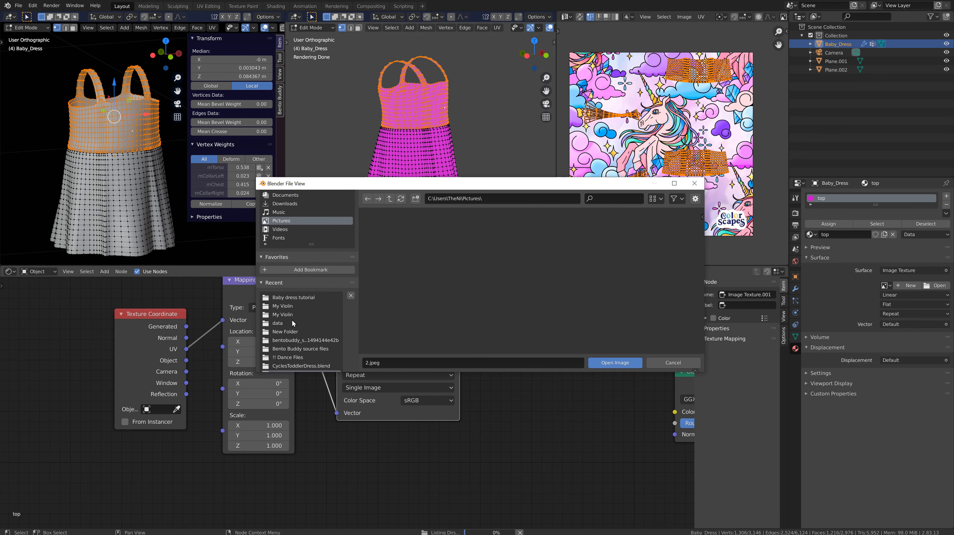
scroll(292, 323, down, 1)
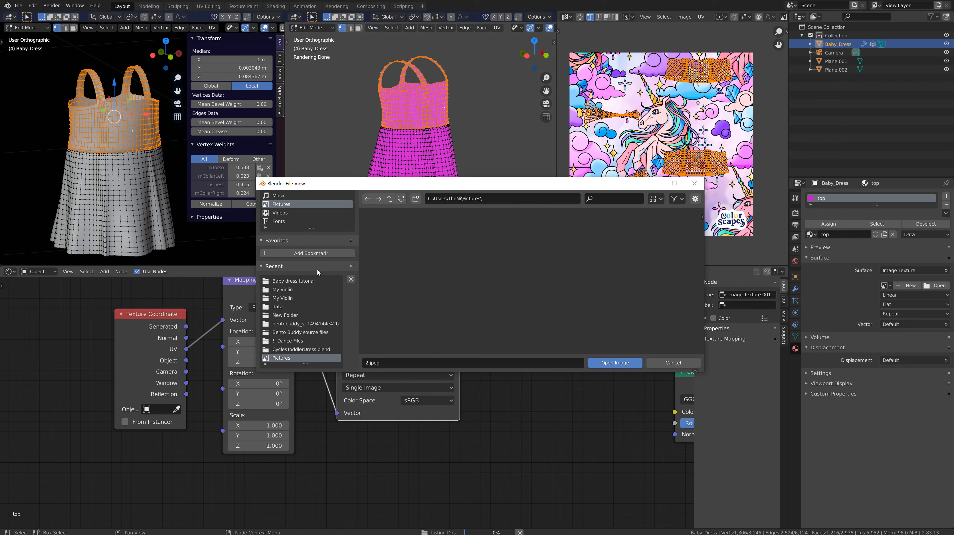
click(298, 331)
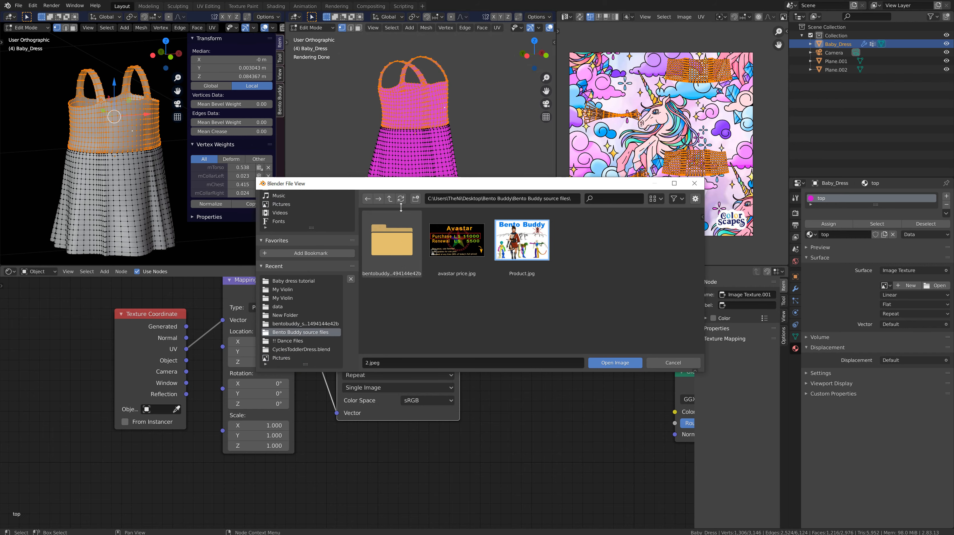
click(389, 198)
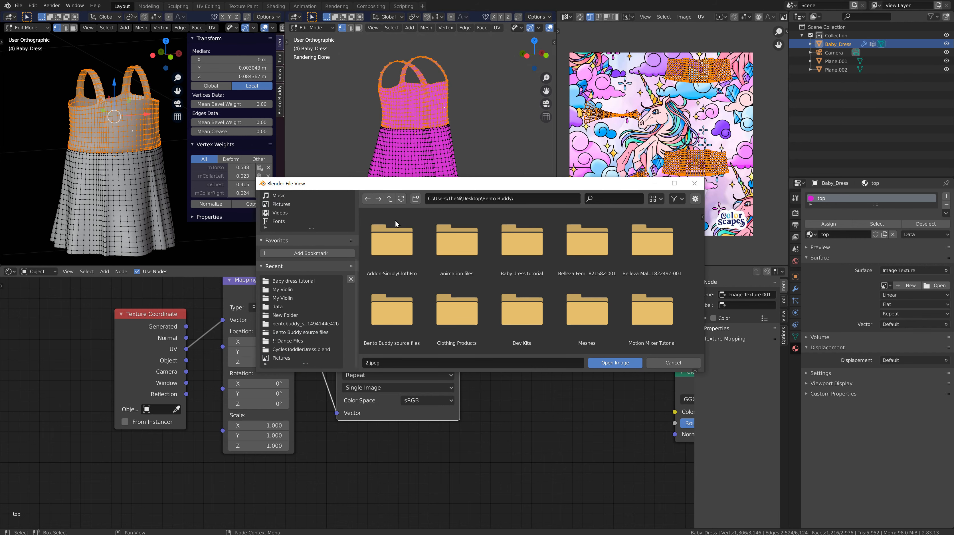
double_click(509, 240)
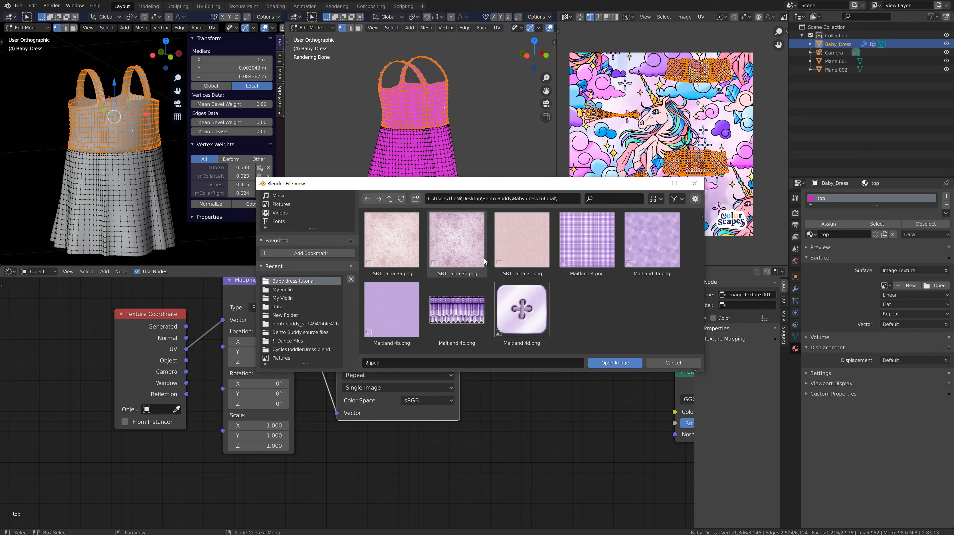
Load Maitland 4.png, -SBT- Jalna 3a.png and Maitland 4b.png together, and assign Maitland 4.png to the Image Texture node
click(587, 246)
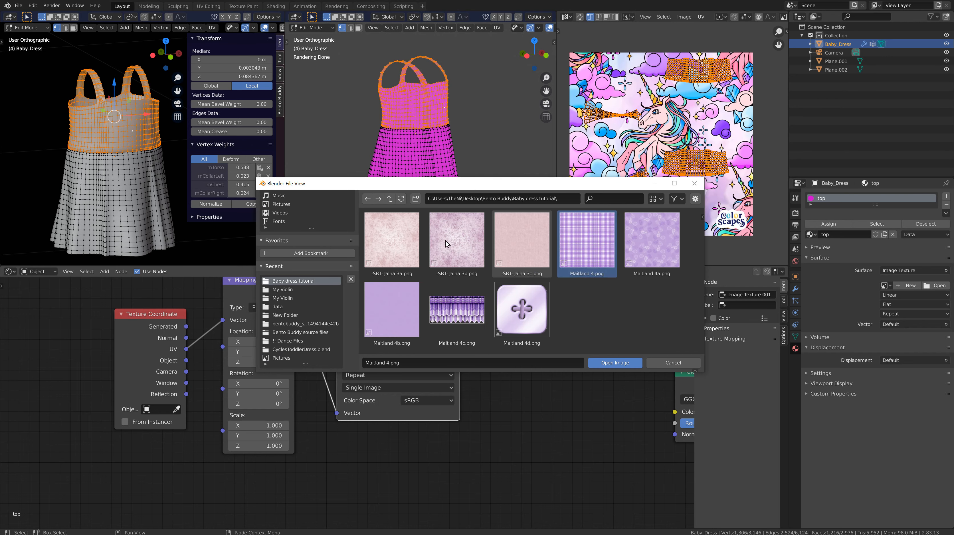
click(377, 241)
click(390, 302)
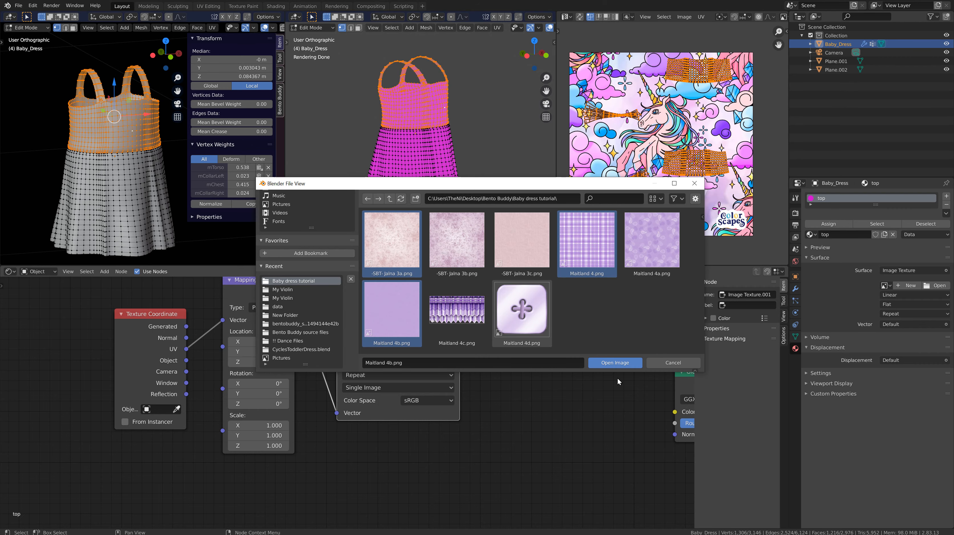
click(615, 363)
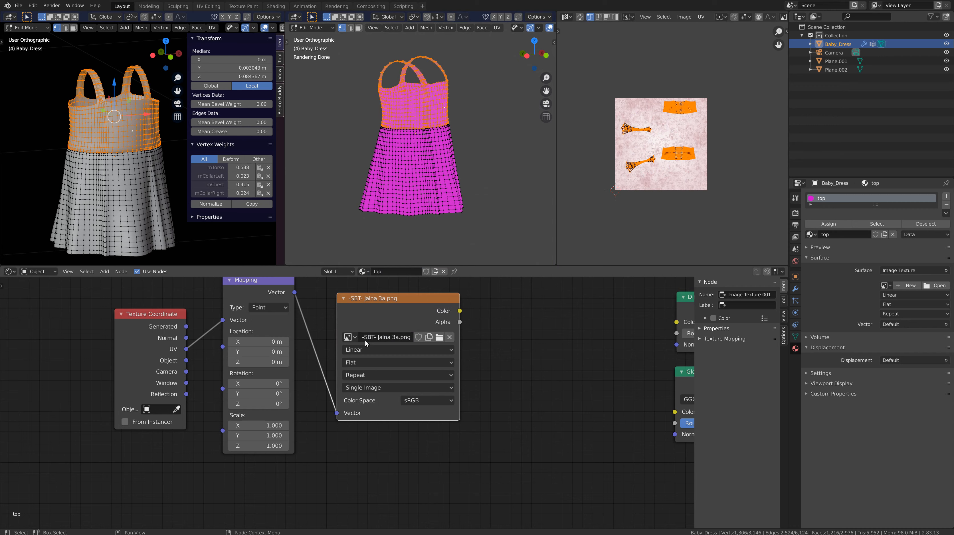
click(352, 337)
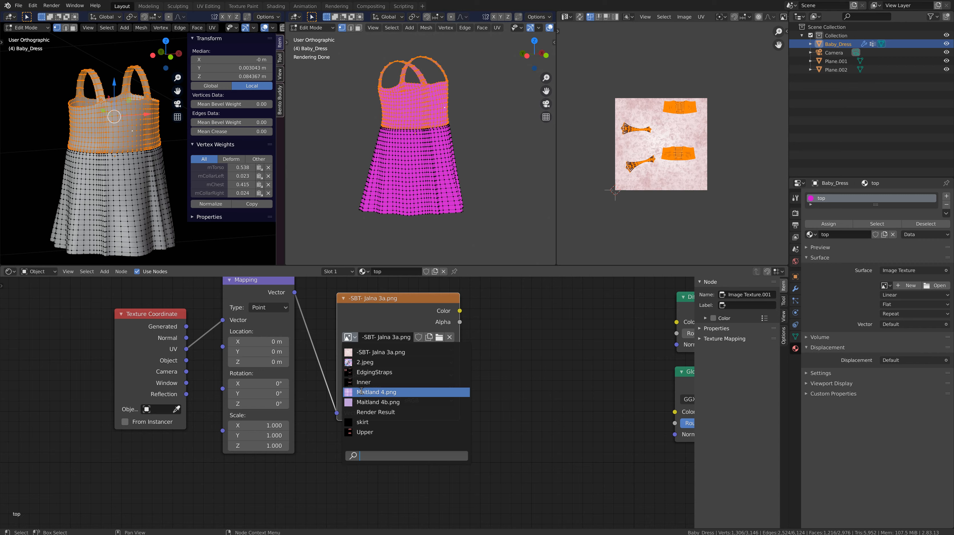
click(380, 391)
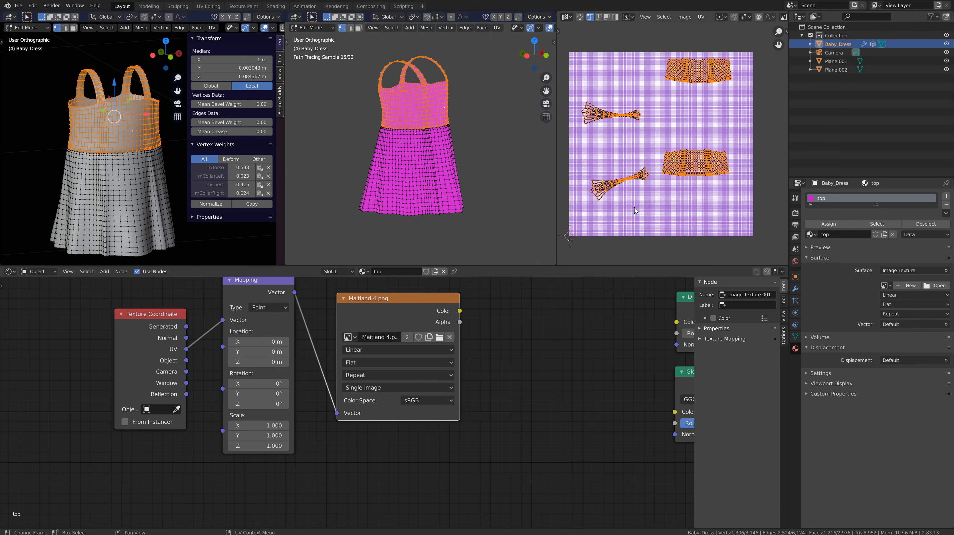
Move the Mapping node and the Maitland 4.png texture node closer to the Texture Coordinate node
drag(380, 302, 359, 310)
drag(245, 281, 219, 302)
click(334, 306)
drag(335, 307, 306, 318)
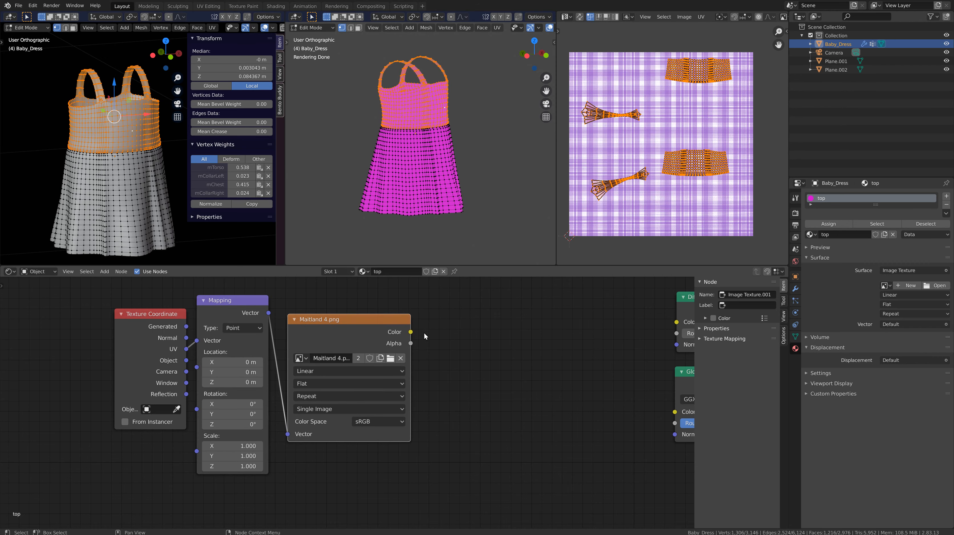
Move the Diffuse BSDF and Glossy BSDF nodes closer to the Maitland 4.png texture node
scroll(461, 357, down, 1)
middle_drag(460, 355, 265, 357)
drag(487, 305, 331, 312)
drag(479, 372, 327, 376)
Move the Mix Shader and its Material Output together so they sit just beside the Diffuse and Glossy BSDF nodes
scroll(465, 427, down, 1)
middle_drag(464, 427, 311, 432)
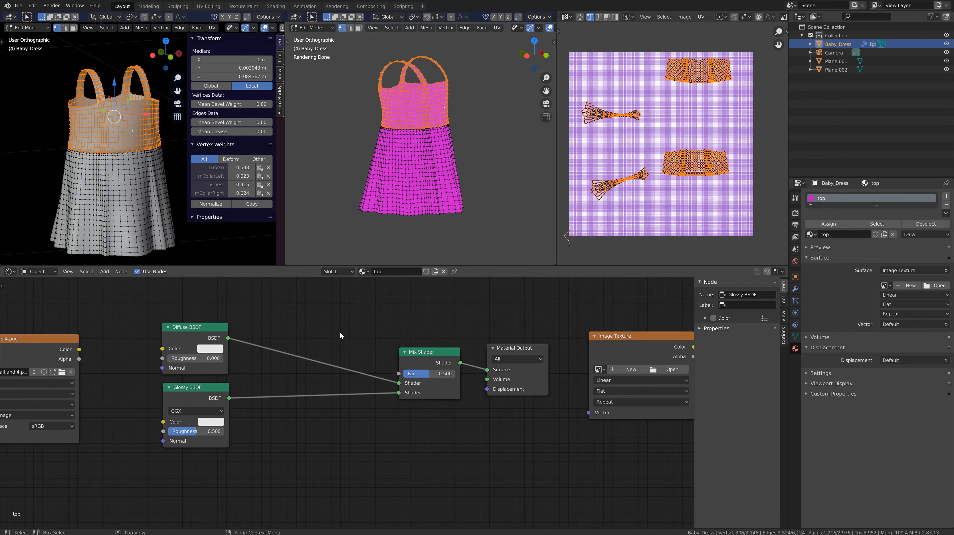
drag(340, 323, 498, 397)
drag(429, 353, 290, 346)
scroll(366, 398, down, 2)
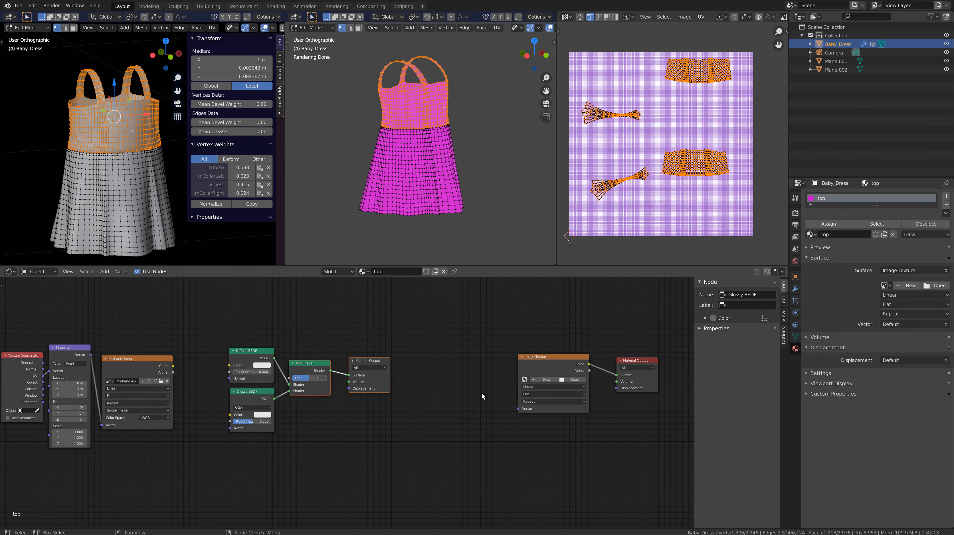
Move the empty Image Texture and its Material Output below the Mix Shader, and bring the shader and output nodes closer to the Maitland 4.png texture
drag(466, 321, 663, 448)
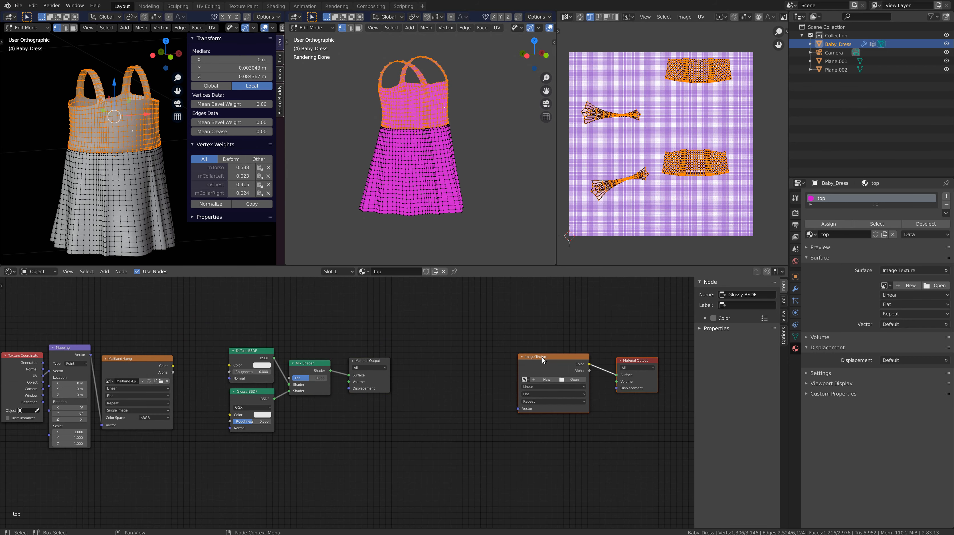
drag(543, 361, 297, 406)
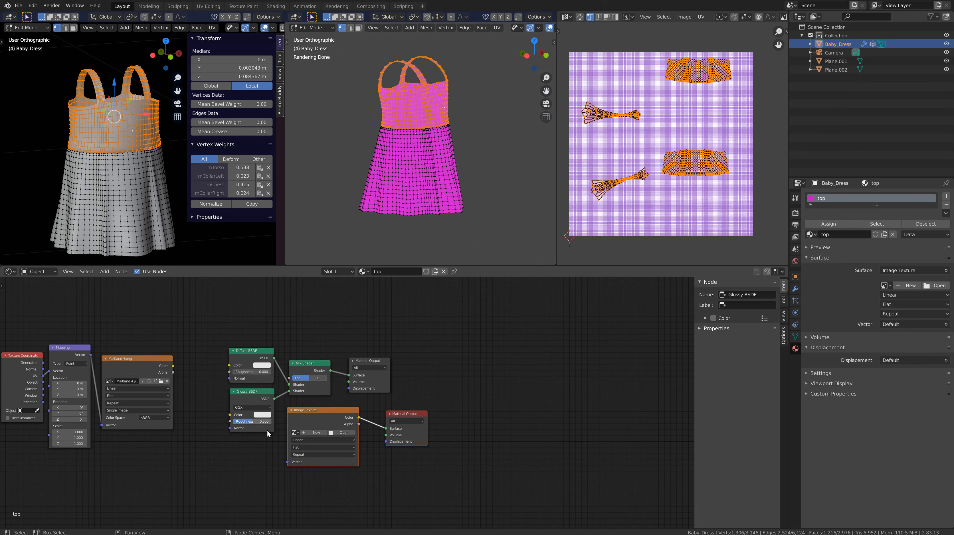
middle_drag(270, 418, 417, 402)
drag(351, 298, 622, 489)
drag(393, 338, 342, 338)
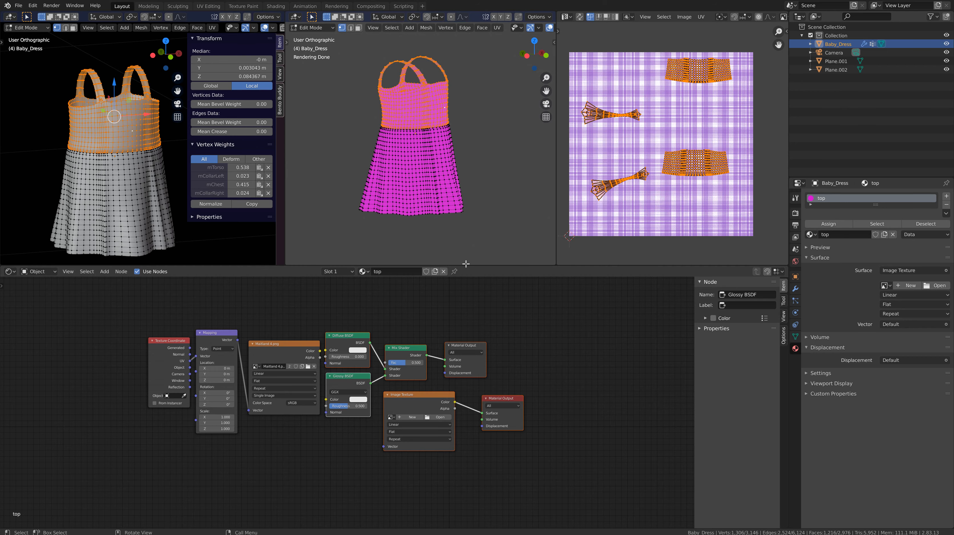
Enlarge the viewports above the node editor and select the dress's entire linked skirt mesh
drag(465, 265, 476, 377)
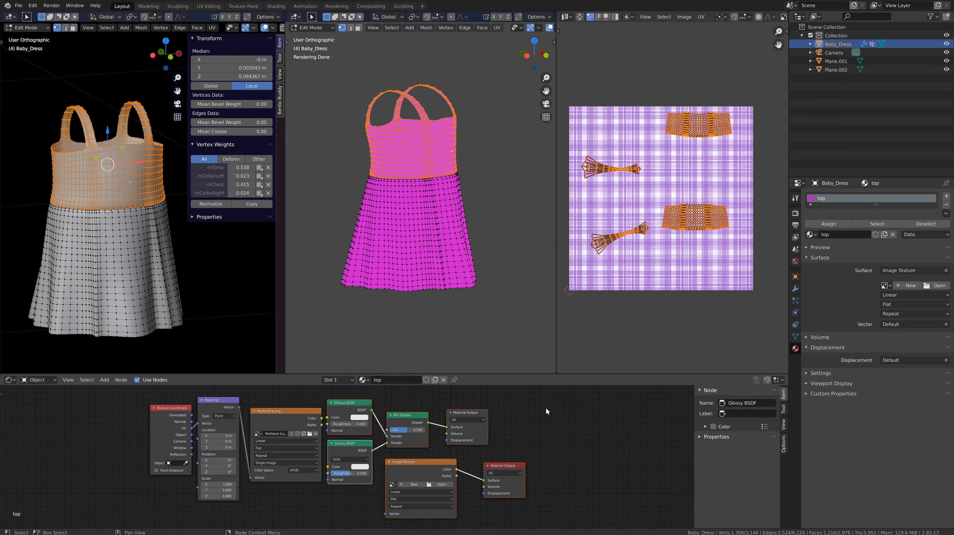
click(113, 254)
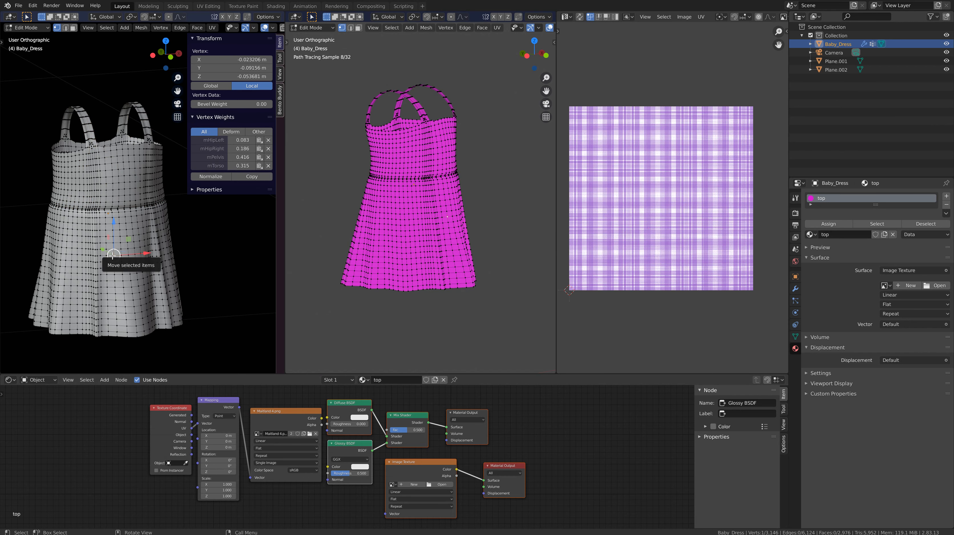
key(ctrl+l)
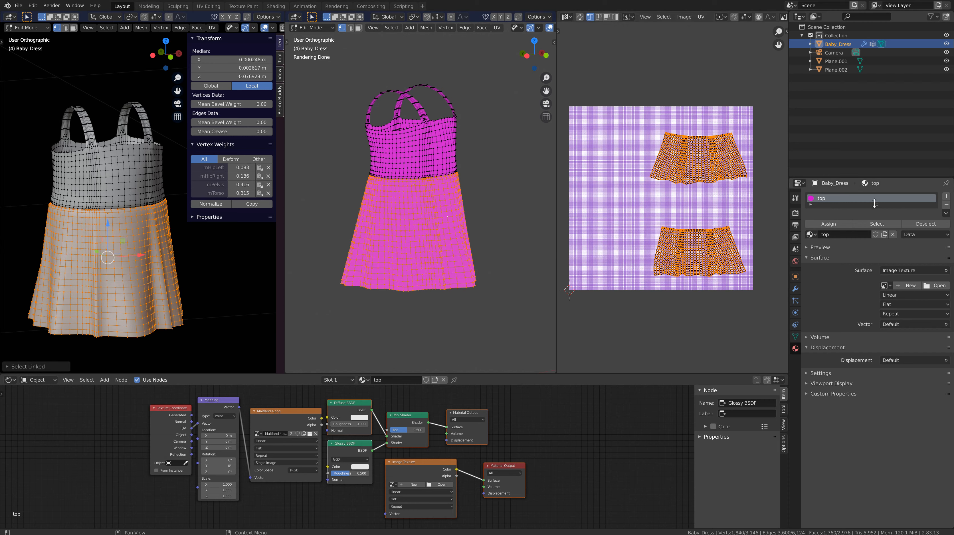
Add a second material slot with a new material named "skirt" and assign it to the selected skirt mesh
drag(874, 203, 875, 261)
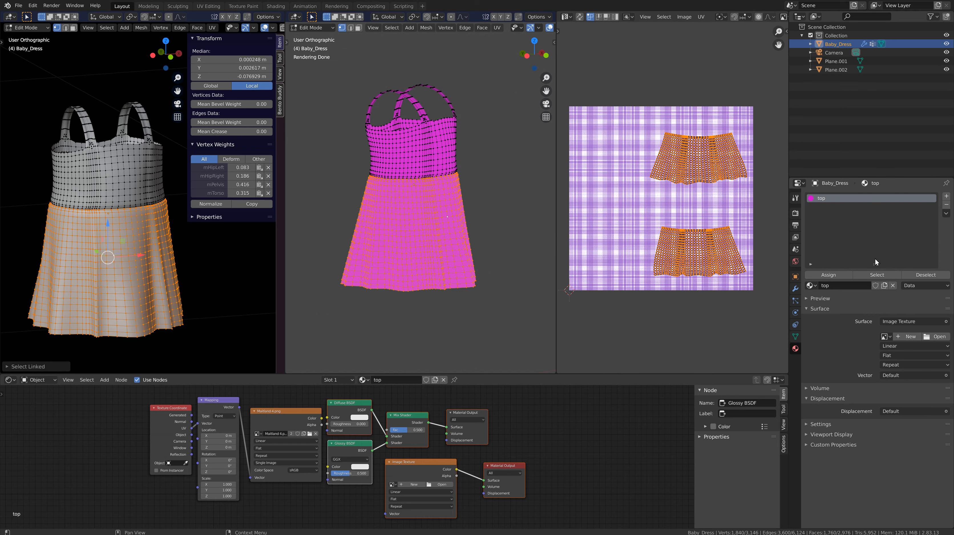
click(945, 196)
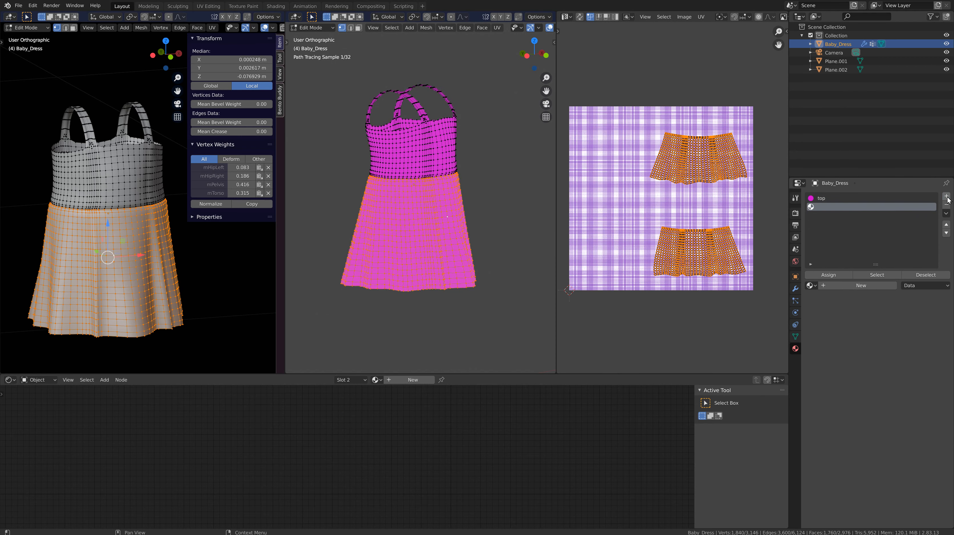
click(855, 284)
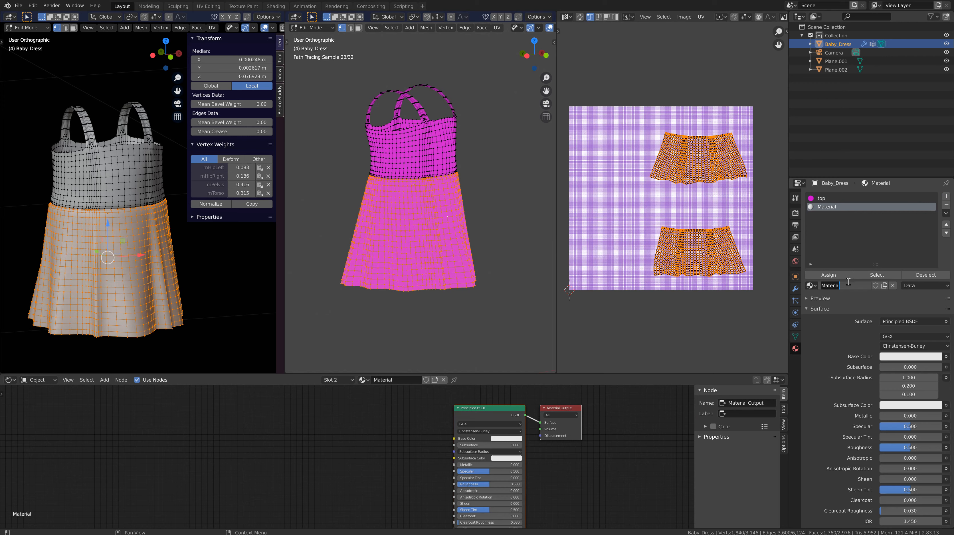
text(skirt)
key(Return)
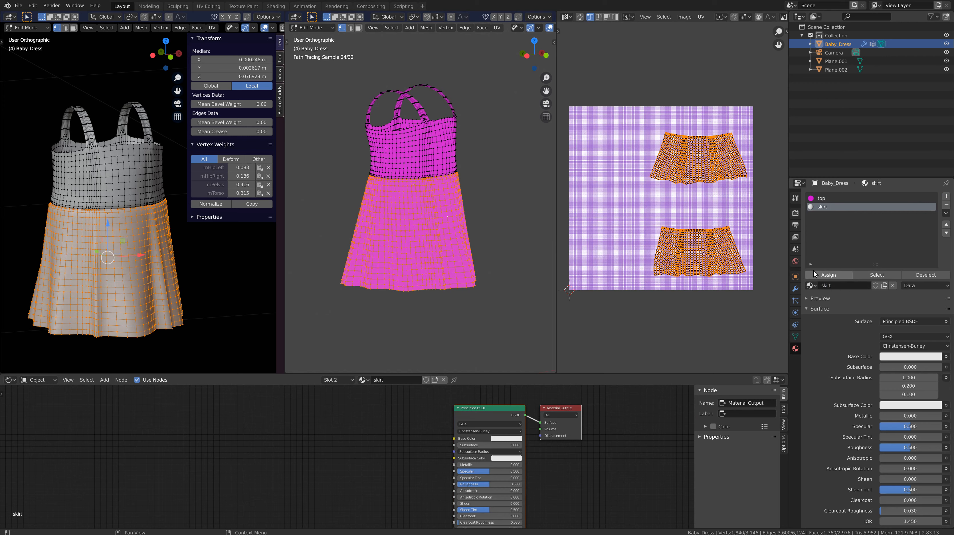
click(823, 273)
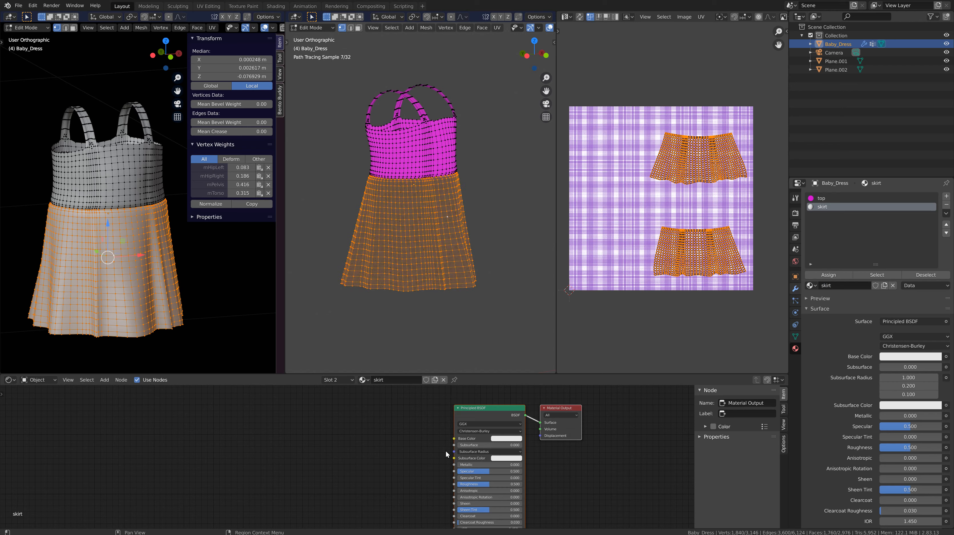
Replace the skirt material's Principled BSDF with a Mix Shader combining a Diffuse BSDF and a Glossy BSDF
scroll(432, 463, down, 2)
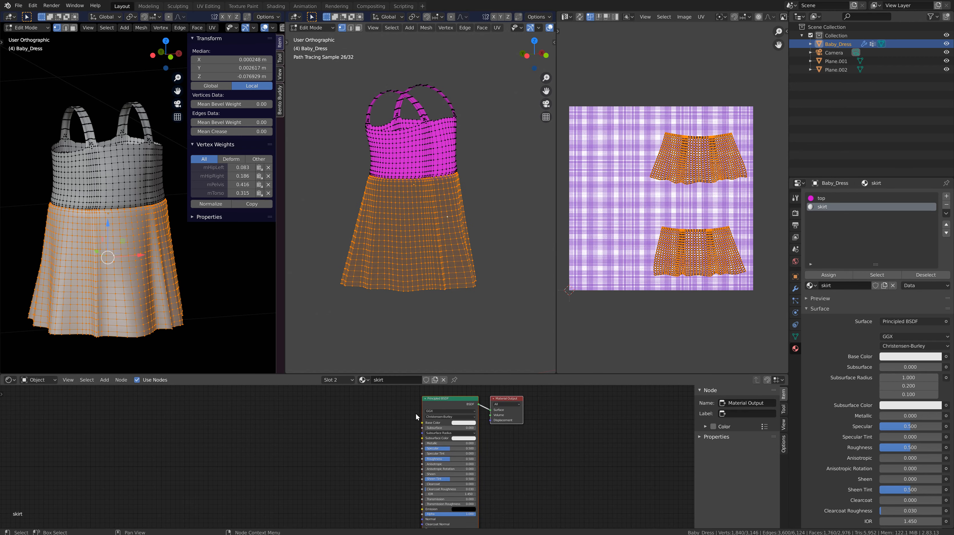
click(446, 399)
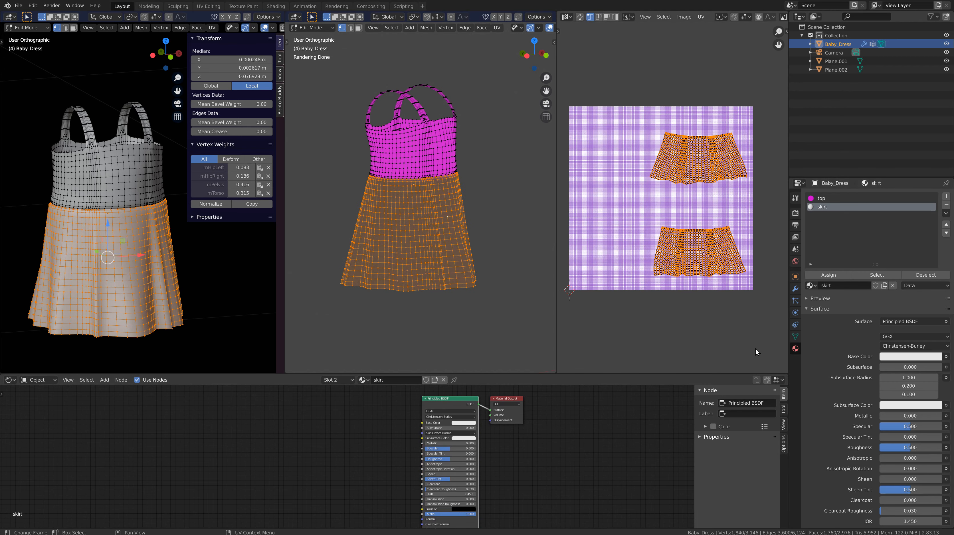
click(891, 319)
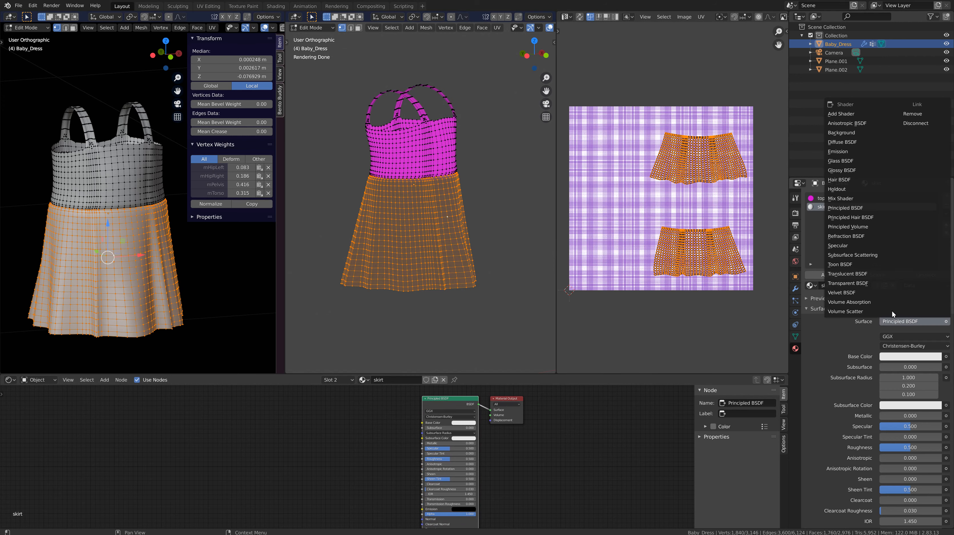
click(843, 198)
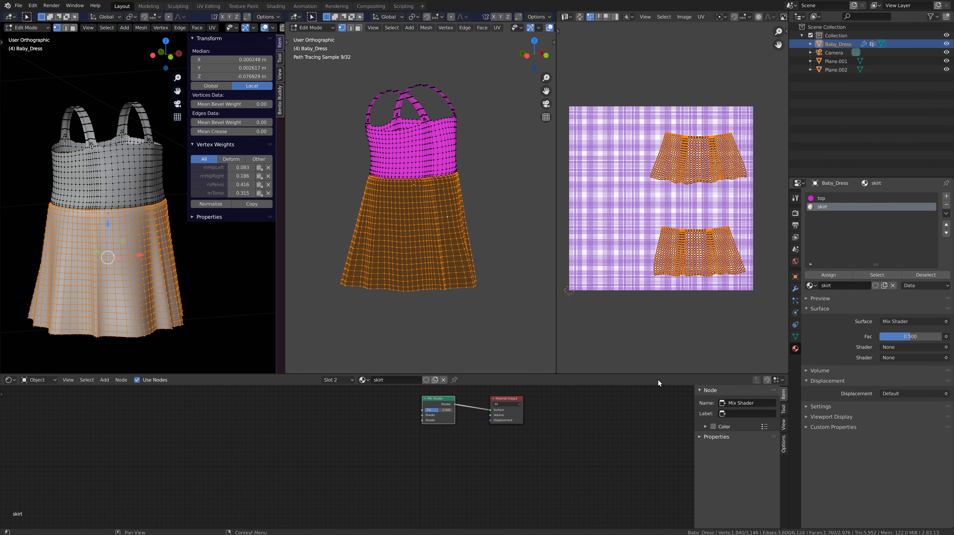
click(902, 346)
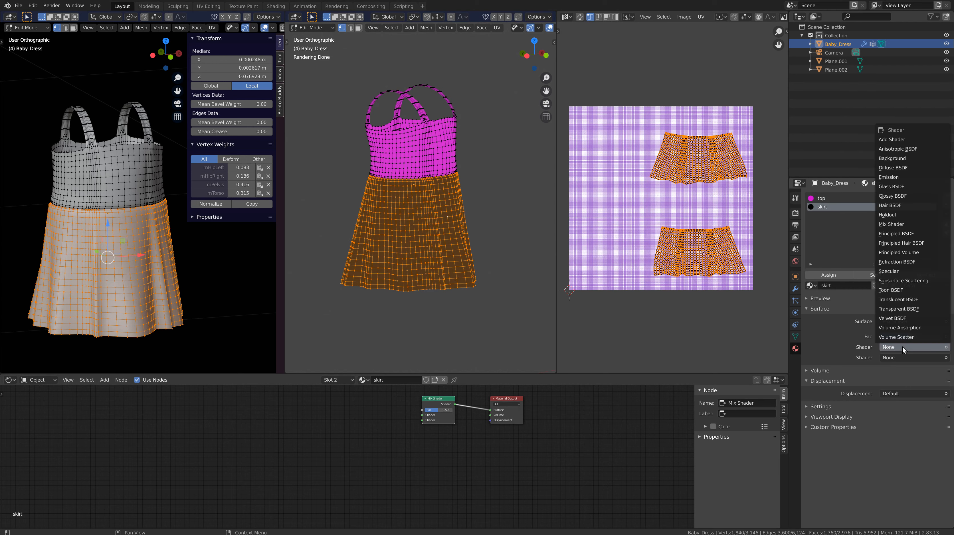
click(897, 167)
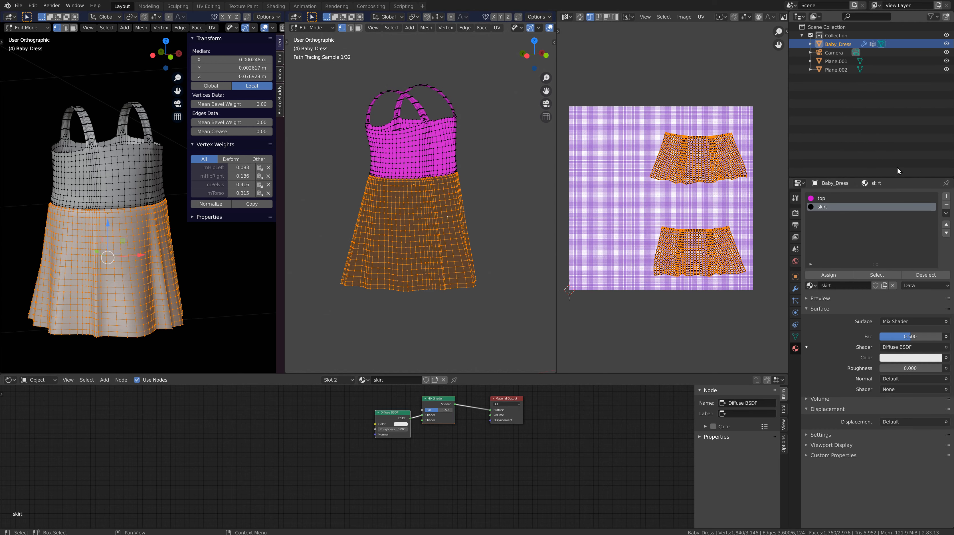
click(893, 389)
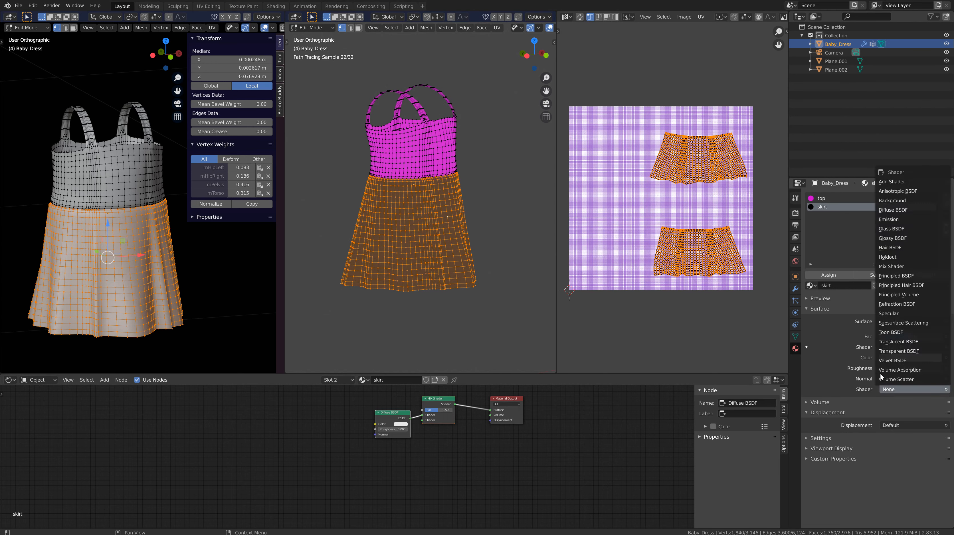
click(890, 238)
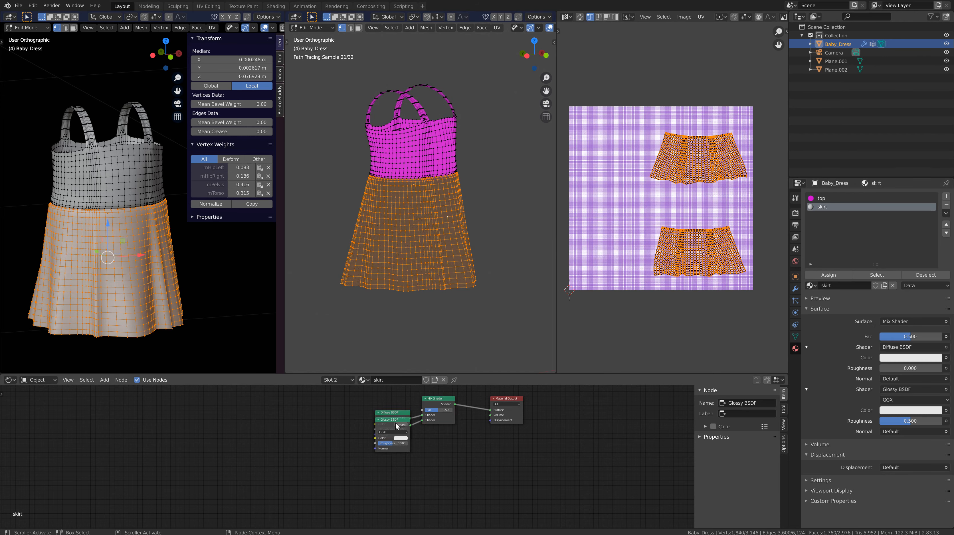
Arrange the skirt's Glossy BSDF below the Diffuse BSDF with the Mix Shader and Material Output beside them, and place a duplicate Material Output farther out
drag(394, 423, 398, 453)
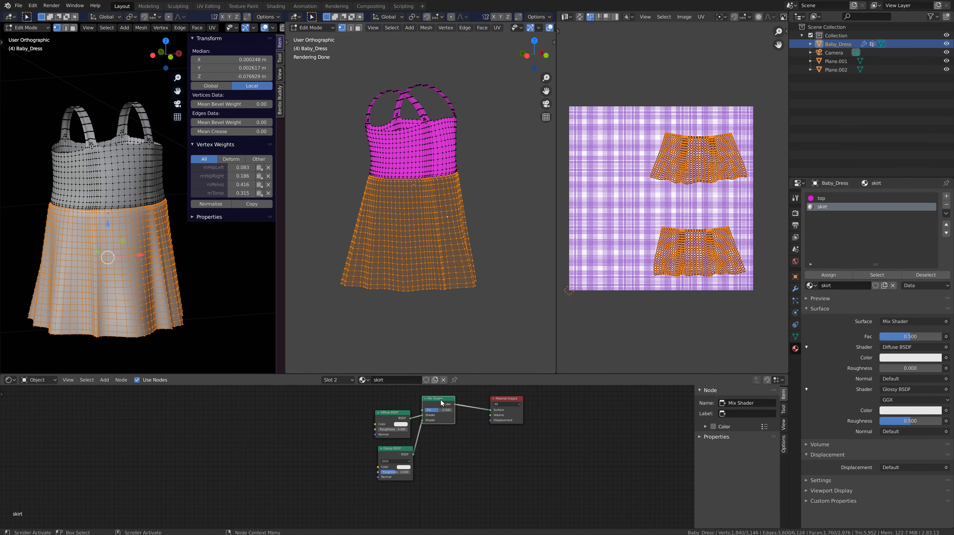
drag(441, 399, 442, 421)
drag(505, 404, 489, 417)
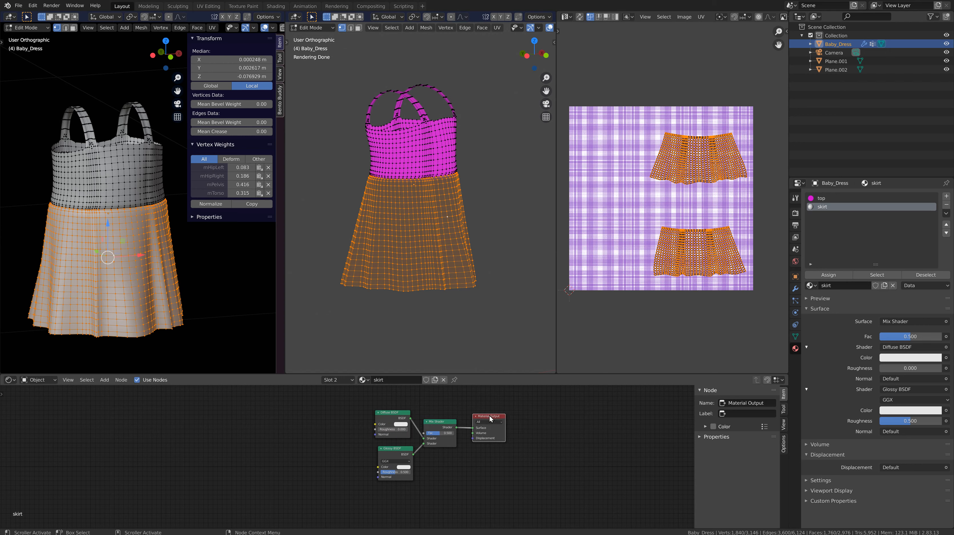
key(shift+d)
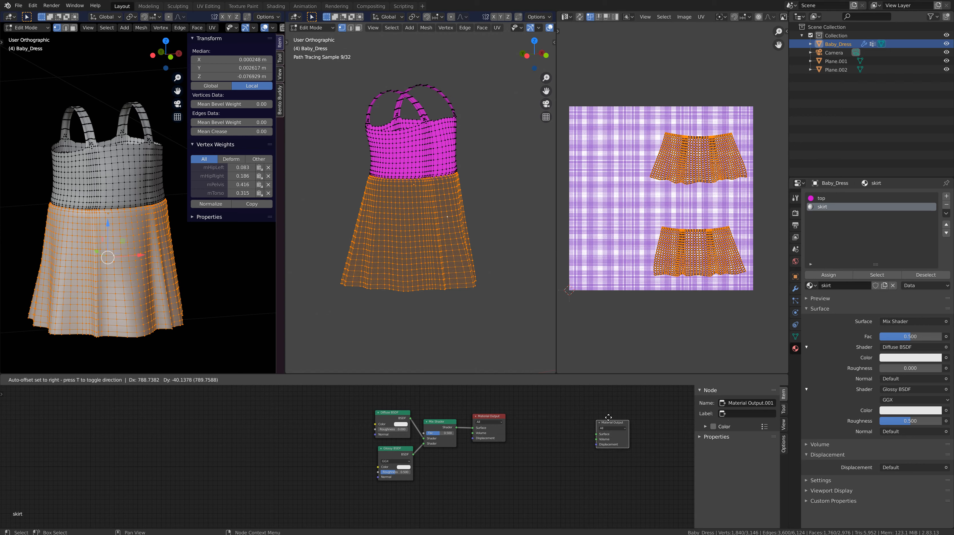
click(608, 417)
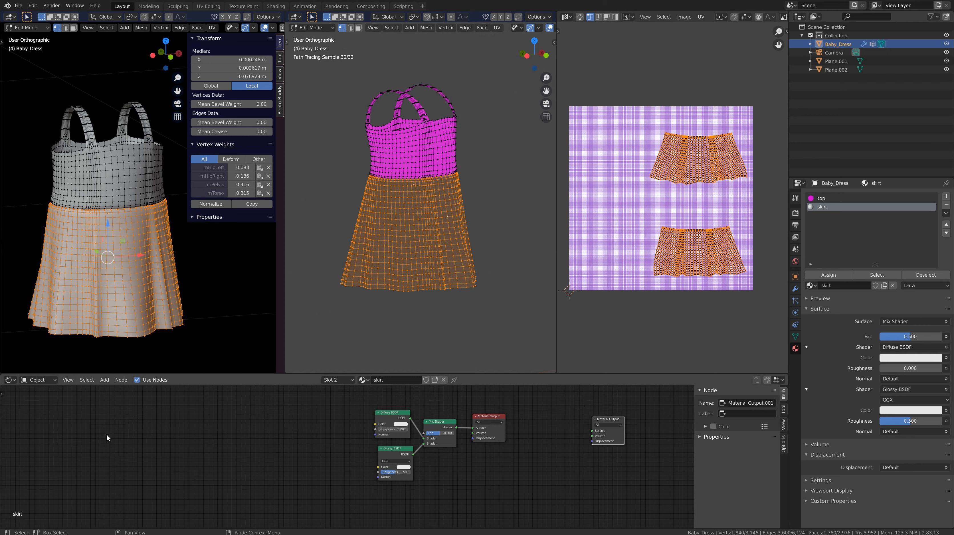
Add an Image Texture node beside the duplicate Material Output and place a copy of it ahead of the Diffuse and Glossy BSDF nodes
click(107, 378)
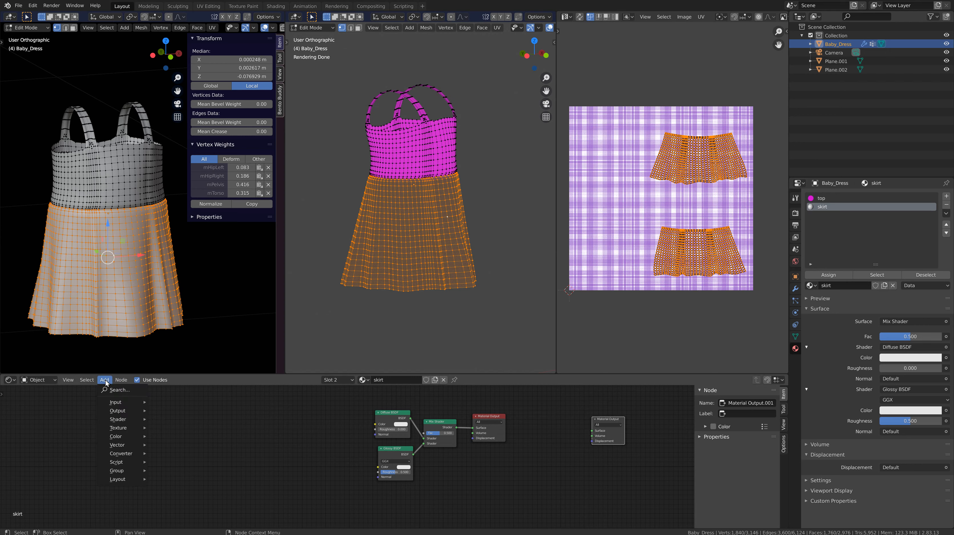
mouse_move(112, 429)
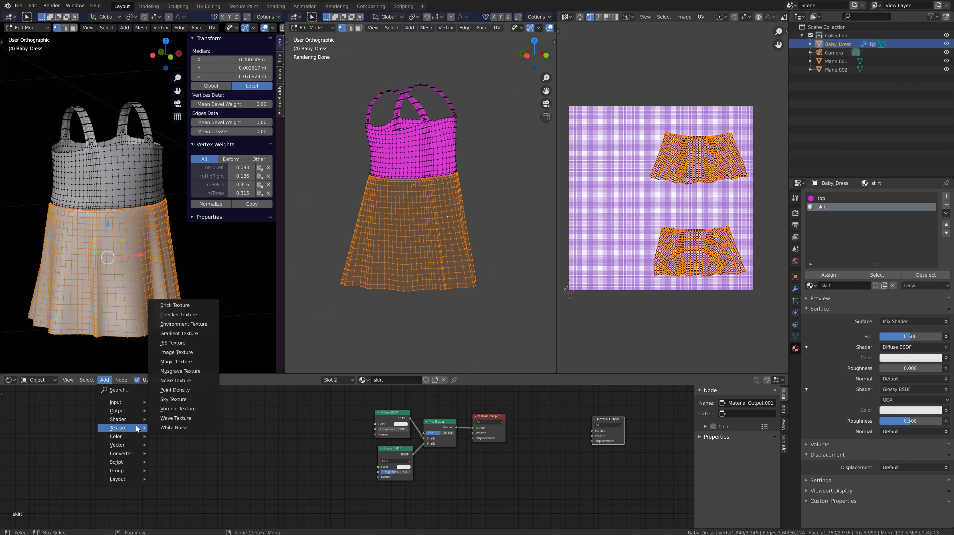
click(176, 353)
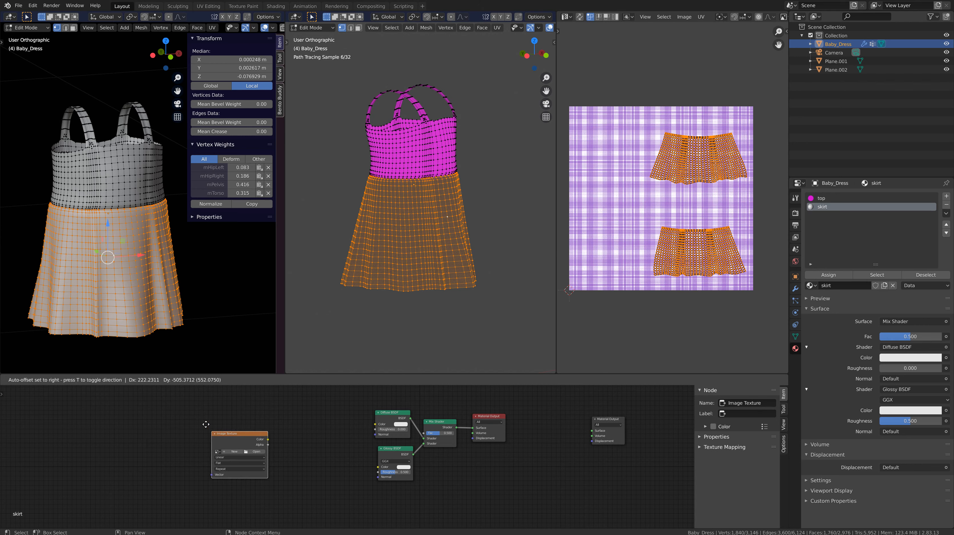
click(545, 418)
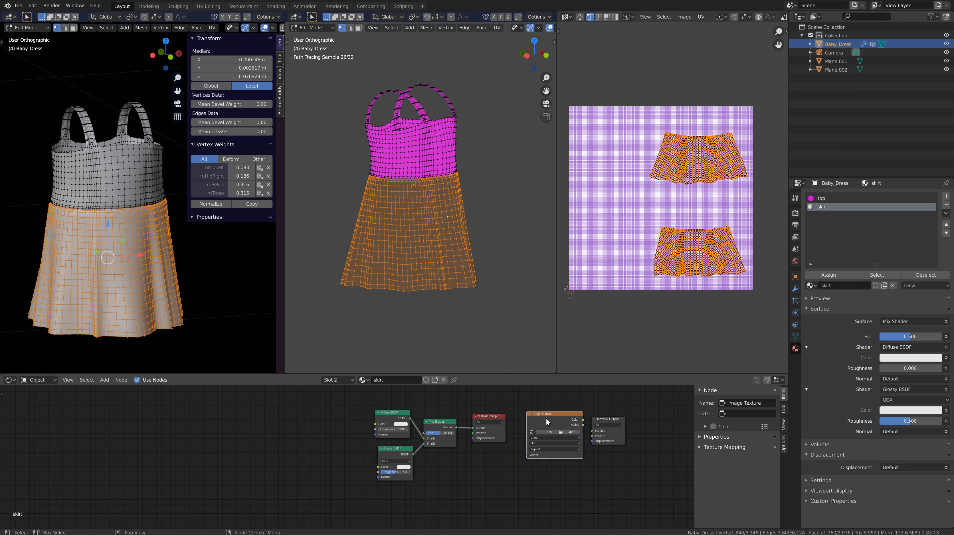
key(shift+d)
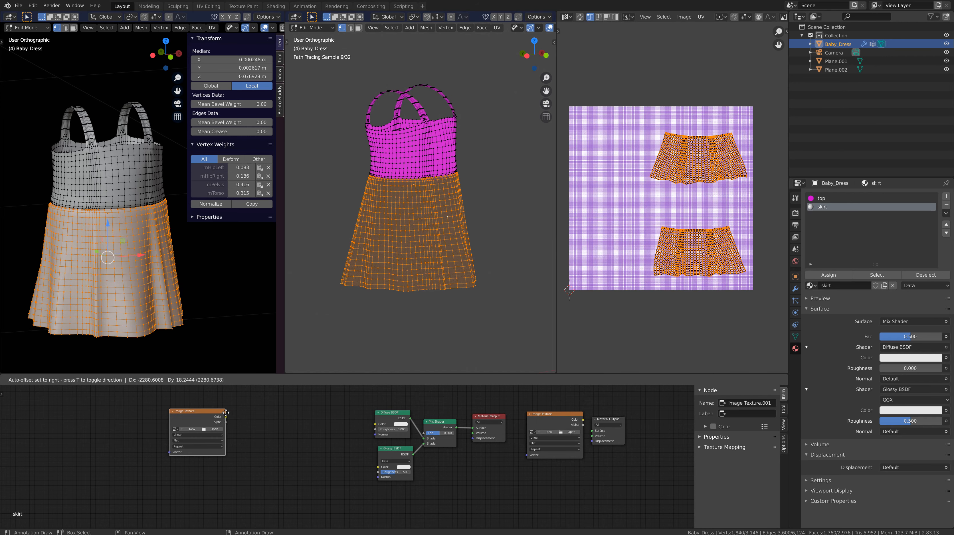
click(326, 426)
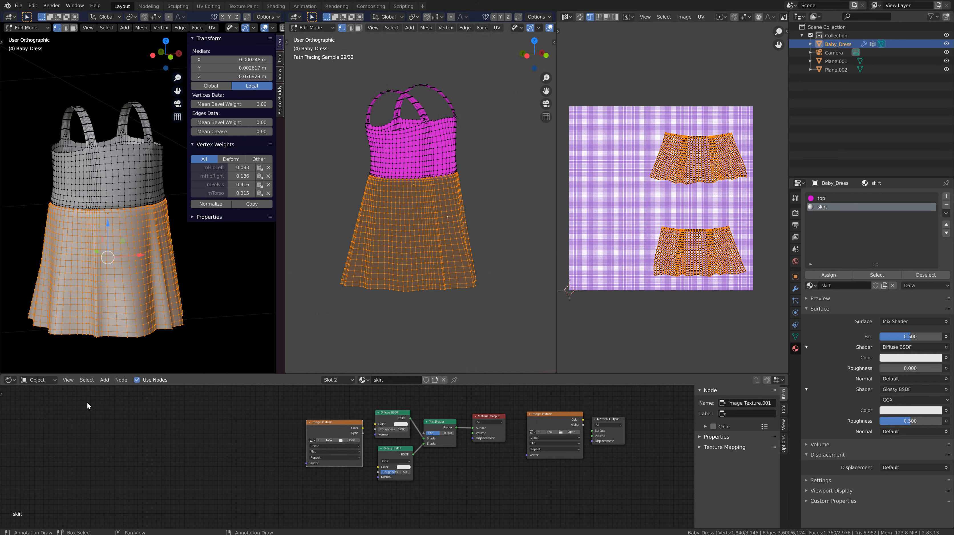
Add a Texture Coordinate node and a Mapping node ahead of the skirt material's first Image Texture node
click(107, 380)
mouse_move(120, 403)
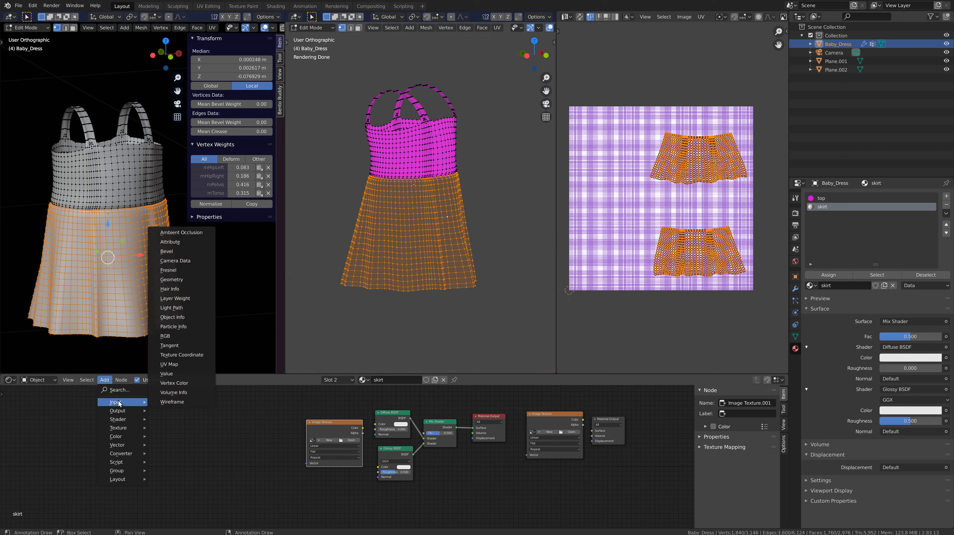
click(180, 355)
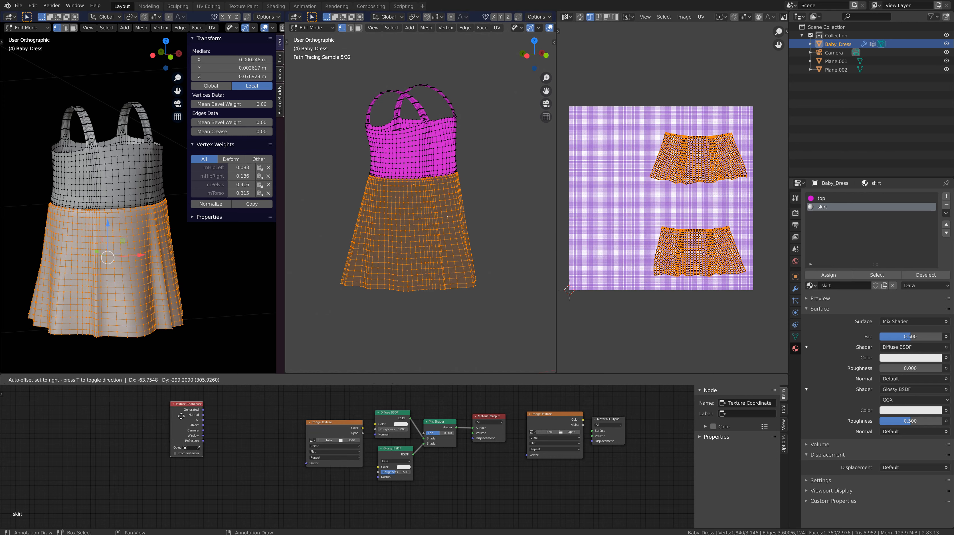
click(188, 431)
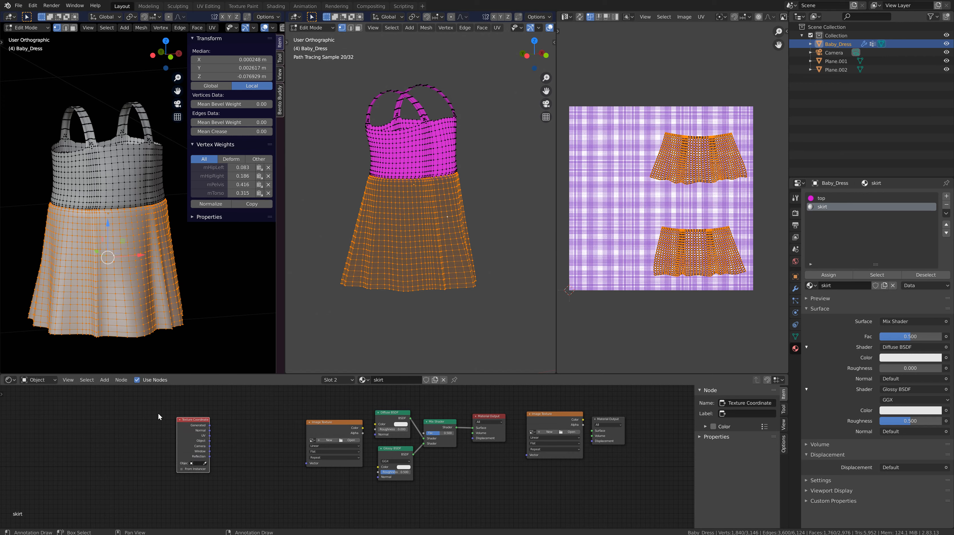
click(105, 380)
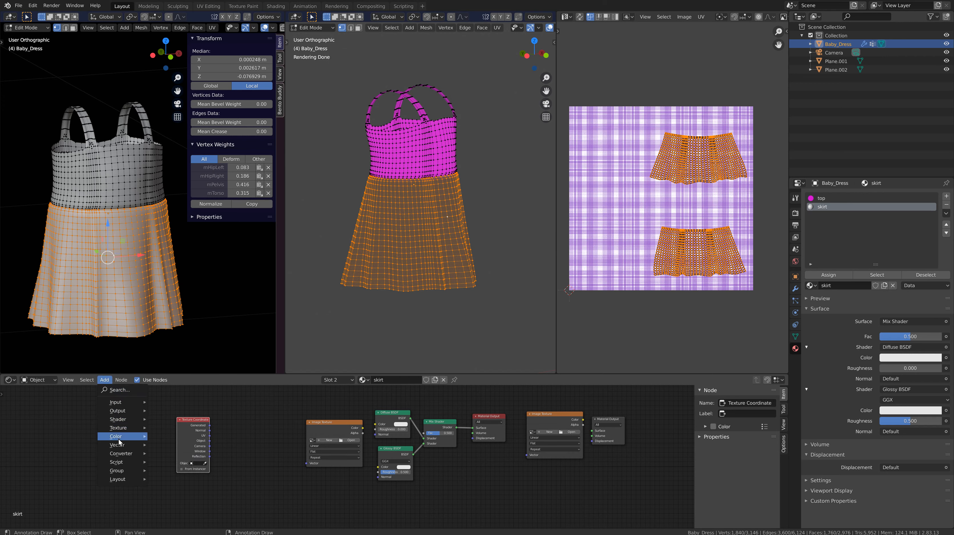
mouse_move(119, 447)
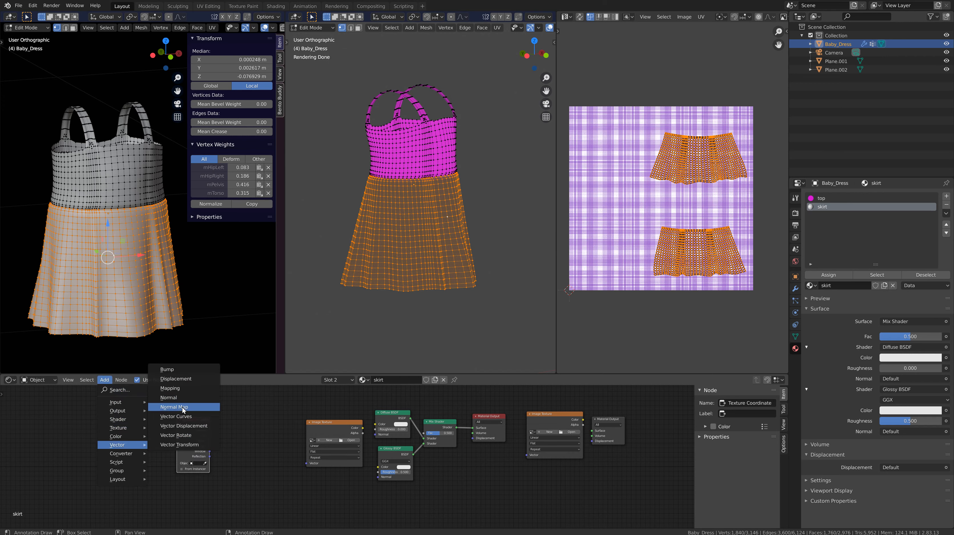
click(179, 389)
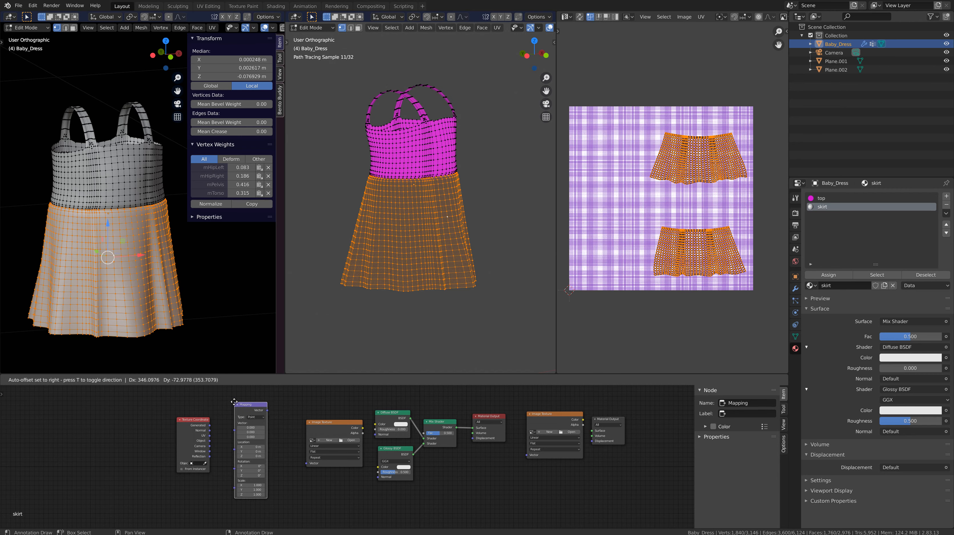
click(234, 400)
Load the existing image Maitland 4b.png into the Image Texture node ahead of the skirt's Diffuse and Glossy shaders
scroll(306, 465, up, 2)
scroll(306, 466, up, 3)
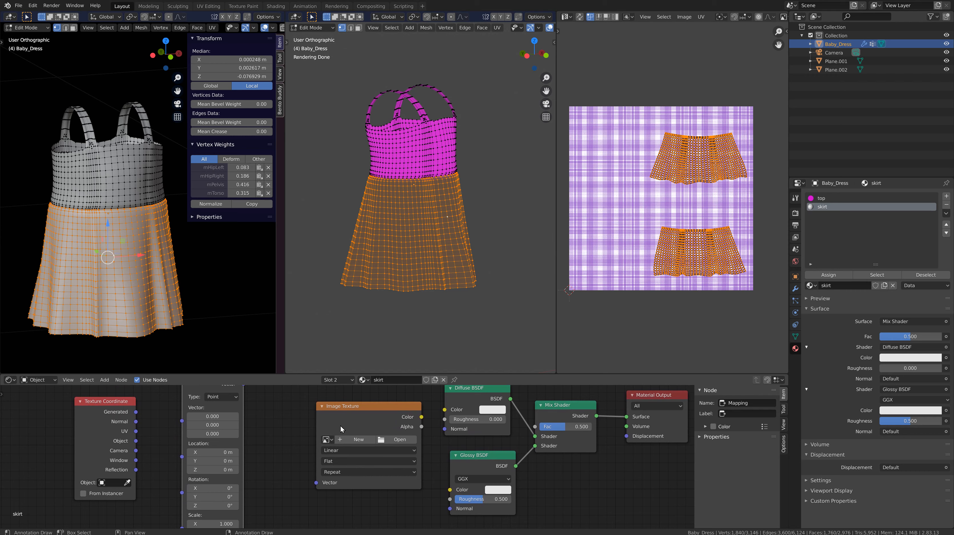
click(327, 440)
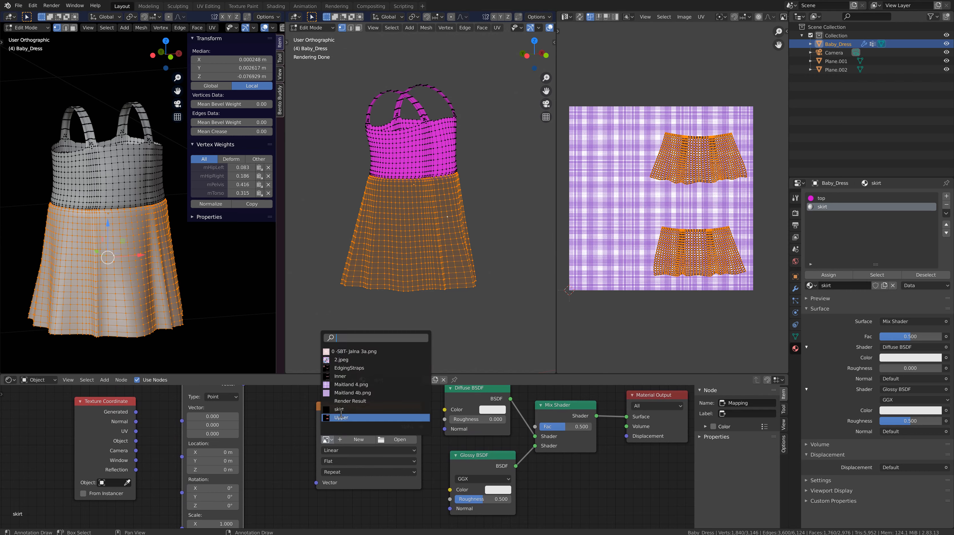
click(345, 392)
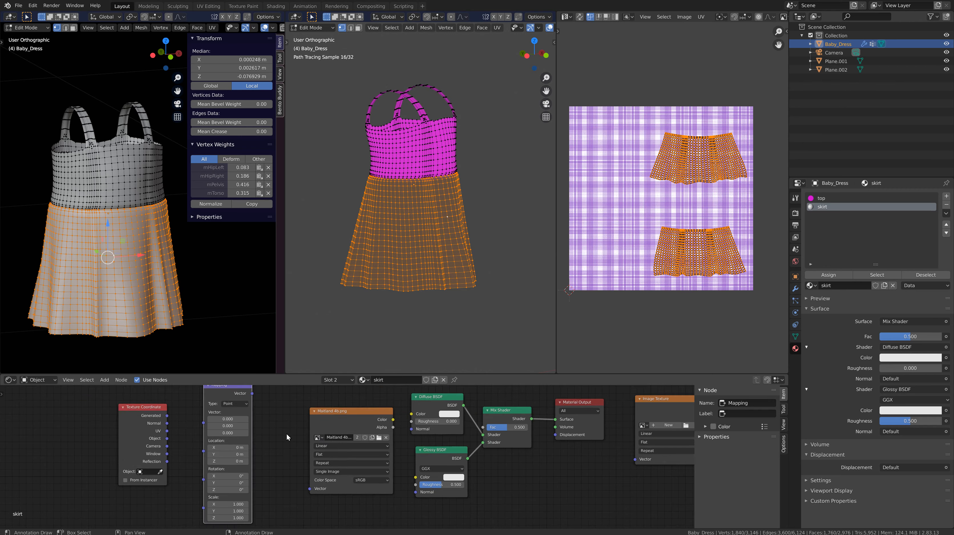
Link the Texture Coordinate node's UV output to the Mapping vector, and the Mapping output to the Maitland 4b.png texture's vector
scroll(286, 433, down, 3)
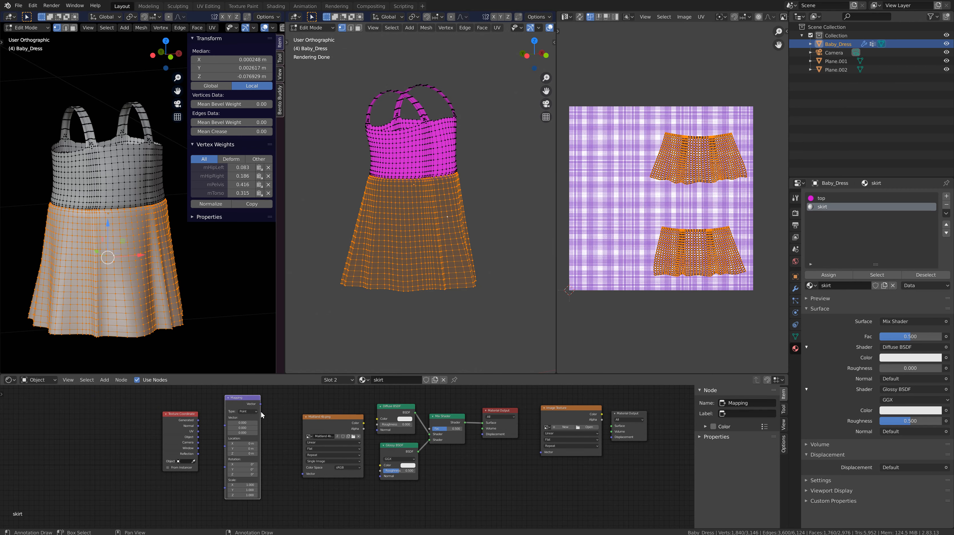
drag(260, 403, 302, 473)
drag(199, 431, 225, 425)
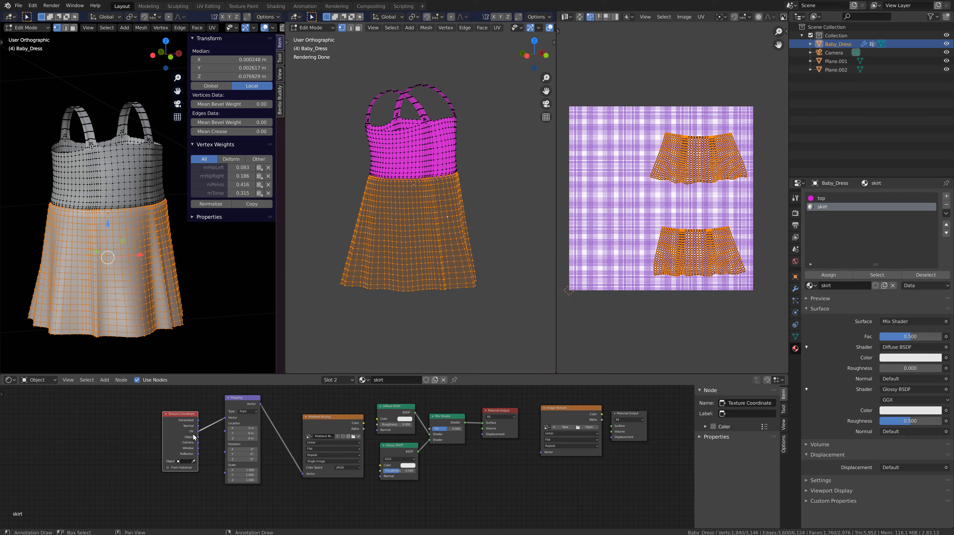
scroll(234, 442, up, 3)
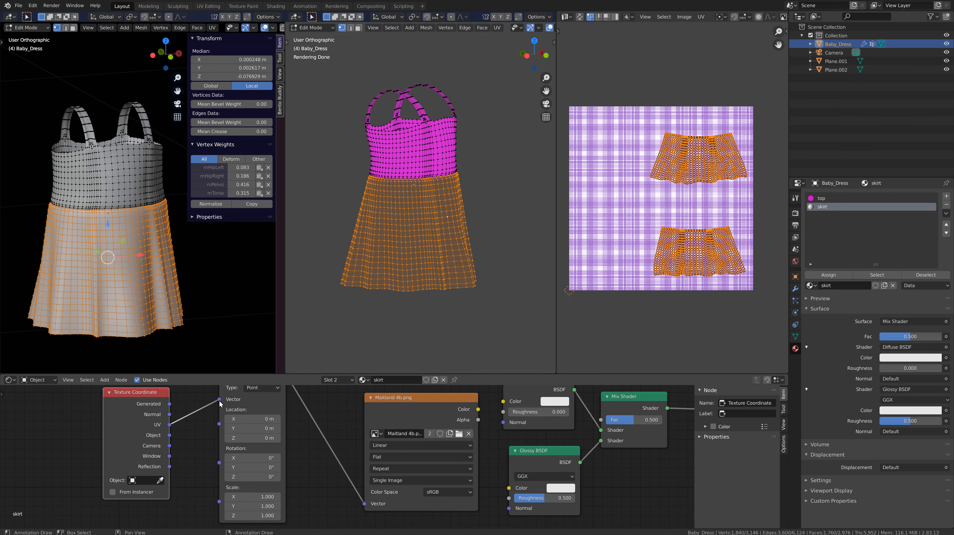
scroll(294, 438, down, 2)
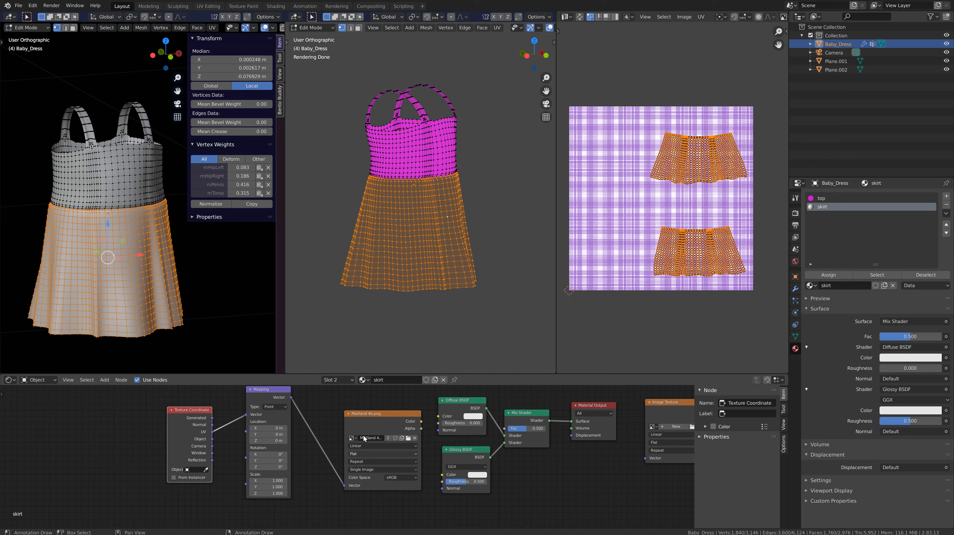
Tighten the skirt's node layout and place the empty Image Texture, linked to the duplicate Material Output's surface, below the main chain
drag(258, 388, 236, 395)
drag(390, 414, 326, 405)
middle_drag(409, 387, 270, 399)
drag(261, 389, 485, 530)
drag(314, 414, 260, 411)
drag(480, 407, 630, 490)
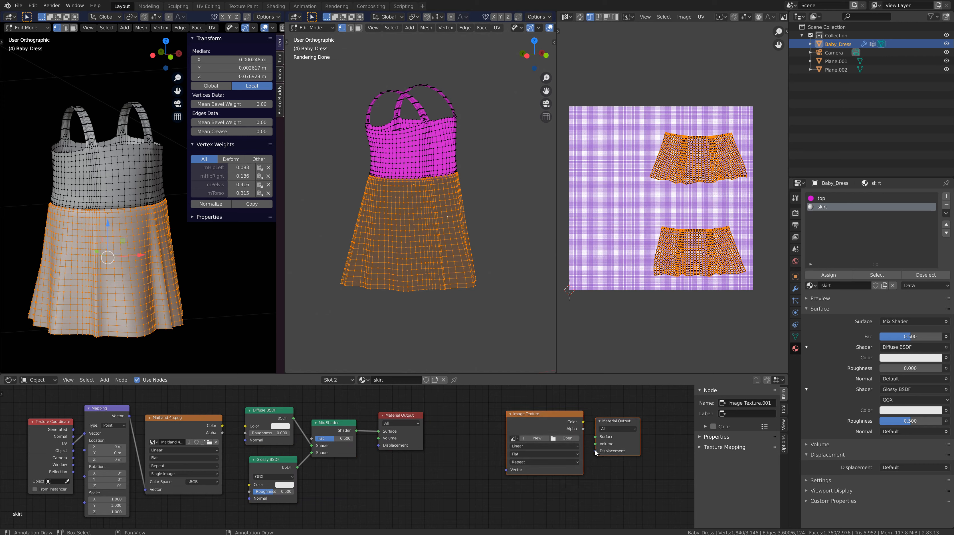
drag(550, 412, 459, 484)
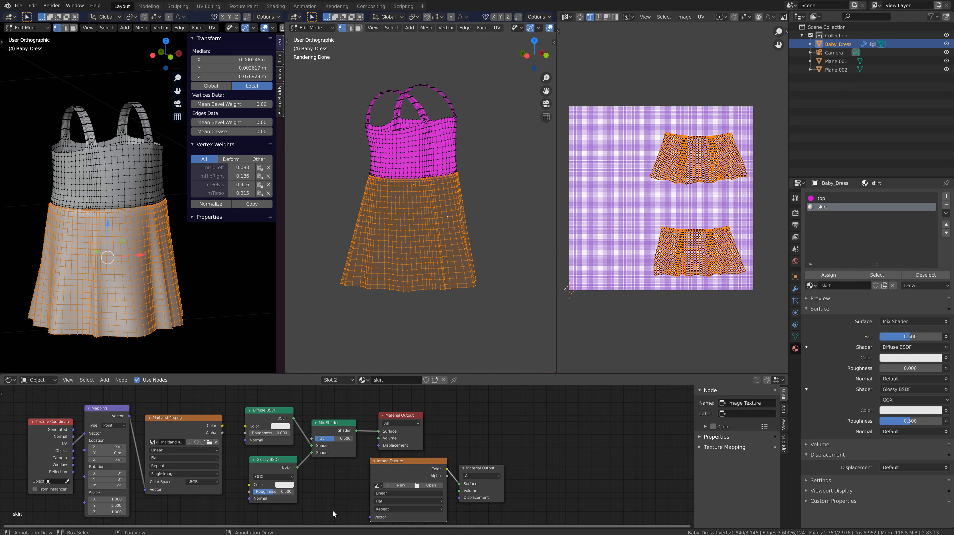
middle_drag(332, 510, 396, 496)
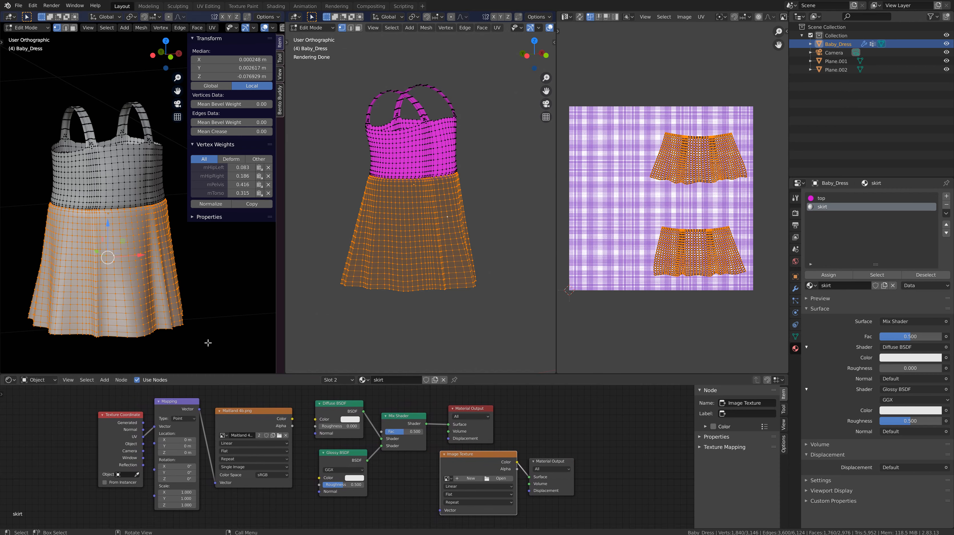
Return to Object Mode, select Plane.001 above the dress, and give it a new material named "light"
key(Tab)
scroll(223, 330, down, 10)
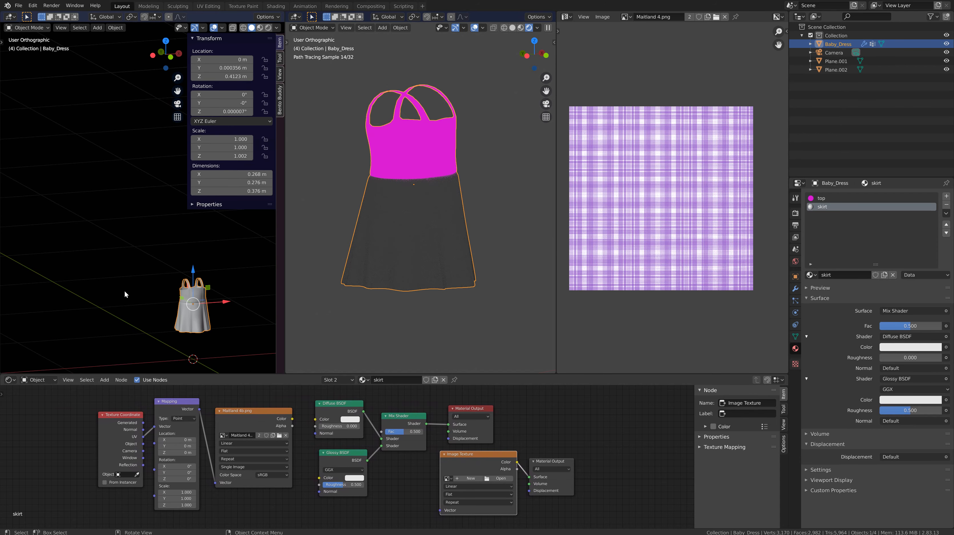
scroll(124, 290, down, 4)
click(174, 139)
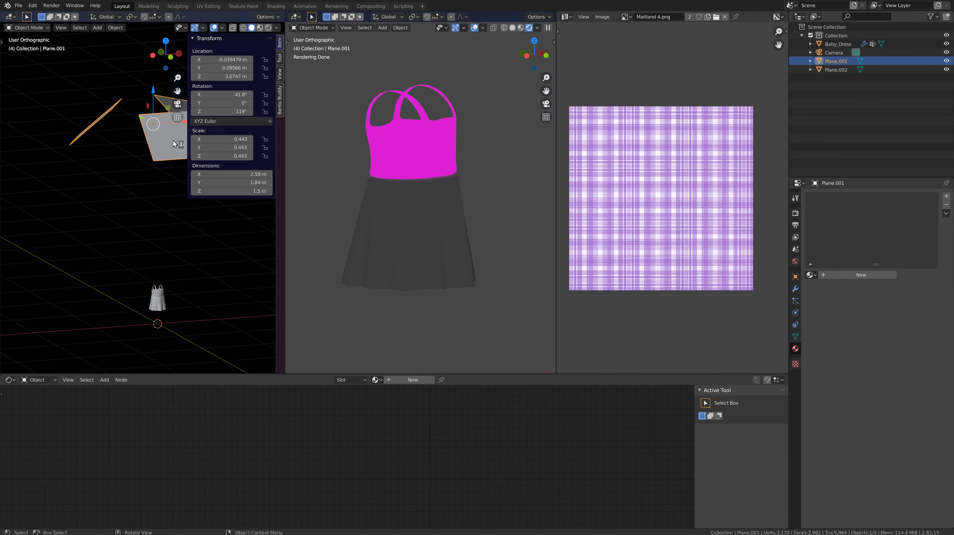
scroll(170, 139, up, 2)
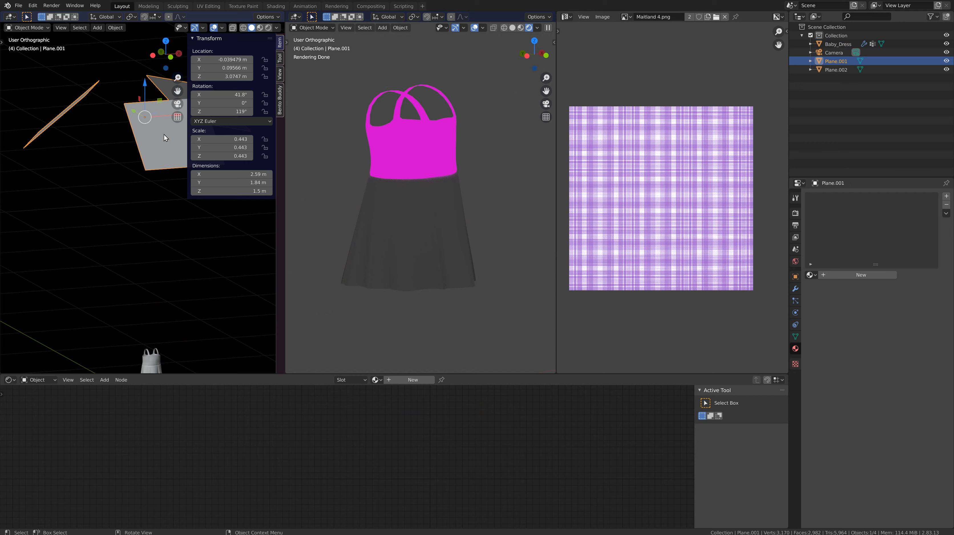
click(867, 275)
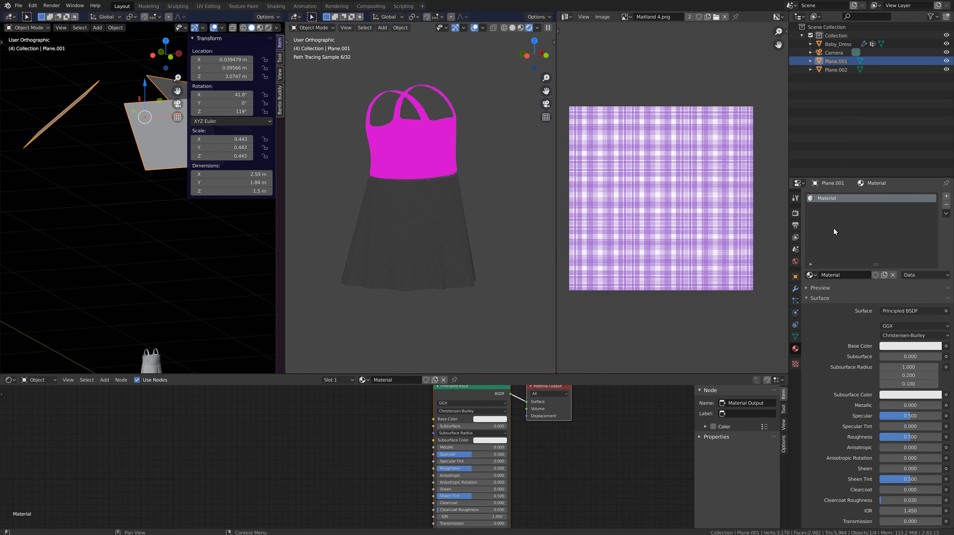
text(light)
key(Return)
Change the light material's surface to Emission and place its Emission and Material Output nodes close together
click(888, 312)
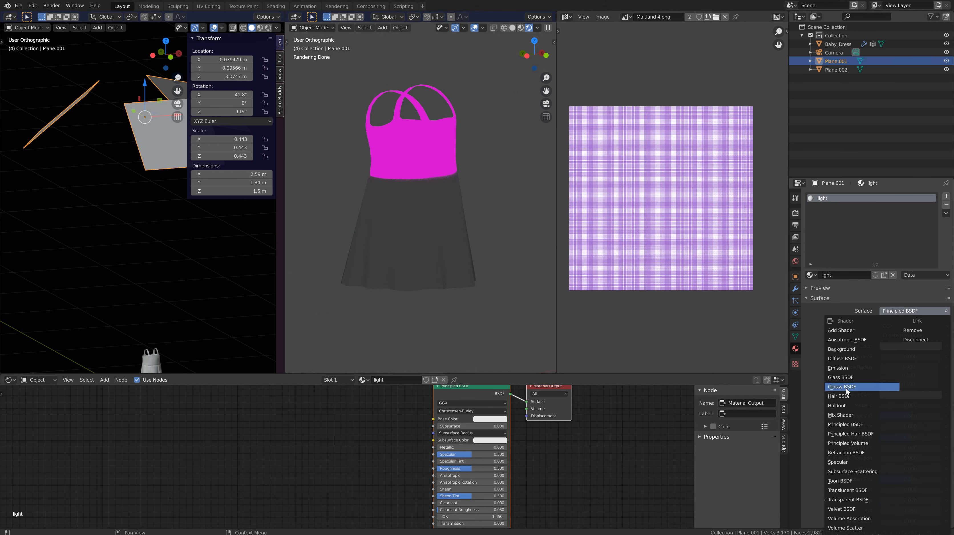
click(842, 367)
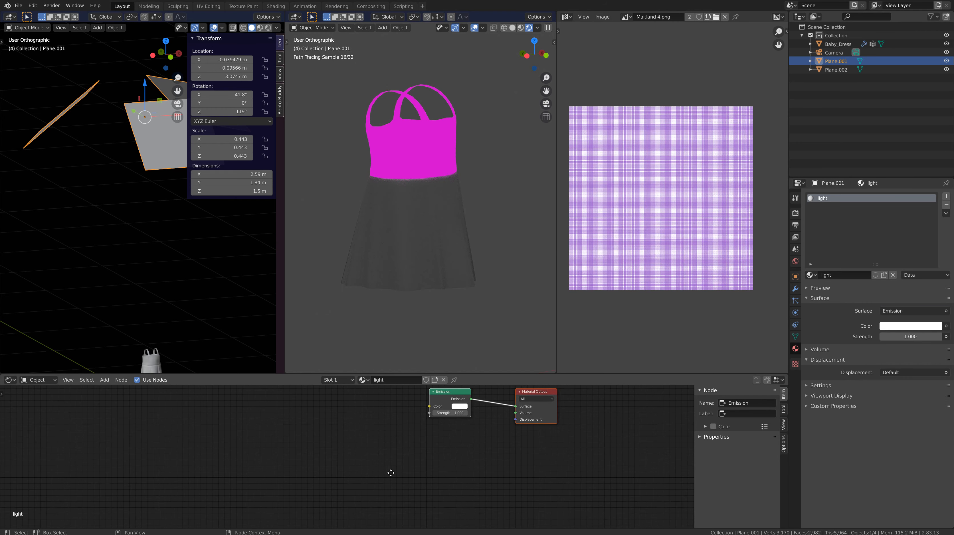
key(Home)
drag(402, 430, 338, 442)
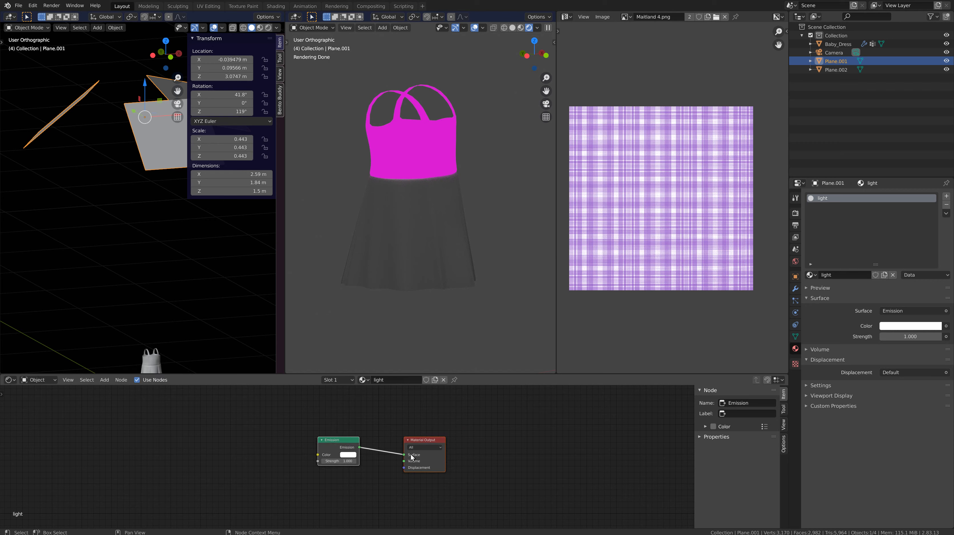
drag(419, 442, 385, 435)
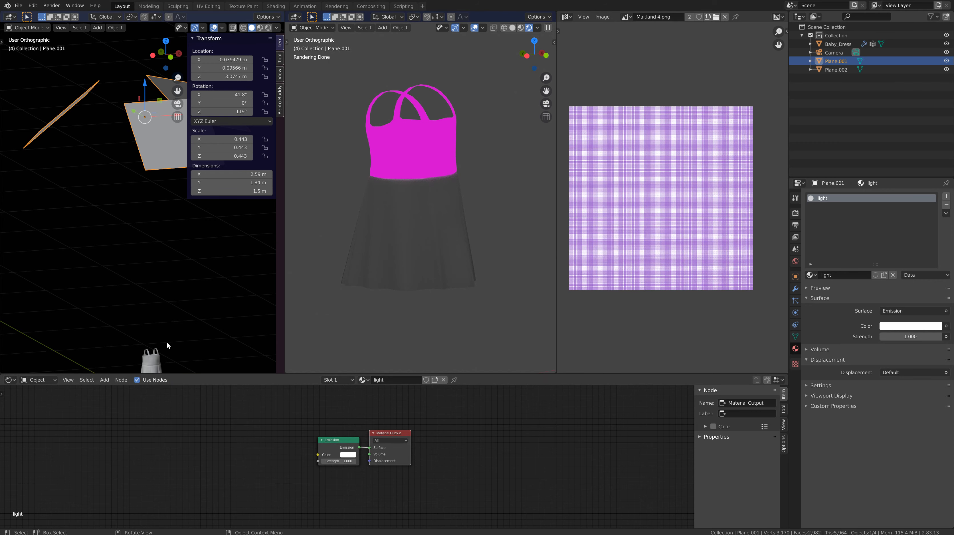
Select the dress again and compare the node setups of its top and skirt materials
middle_drag(166, 341, 153, 327)
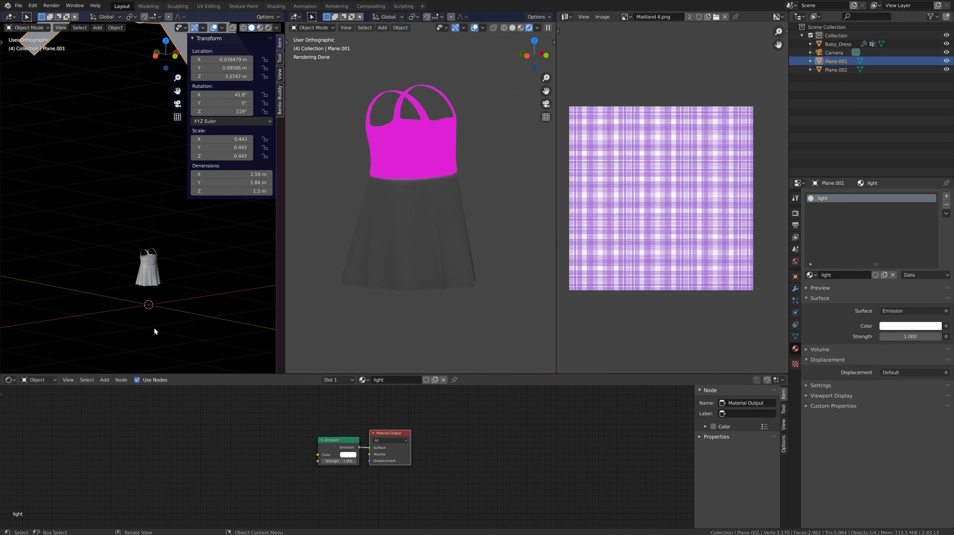
click(149, 279)
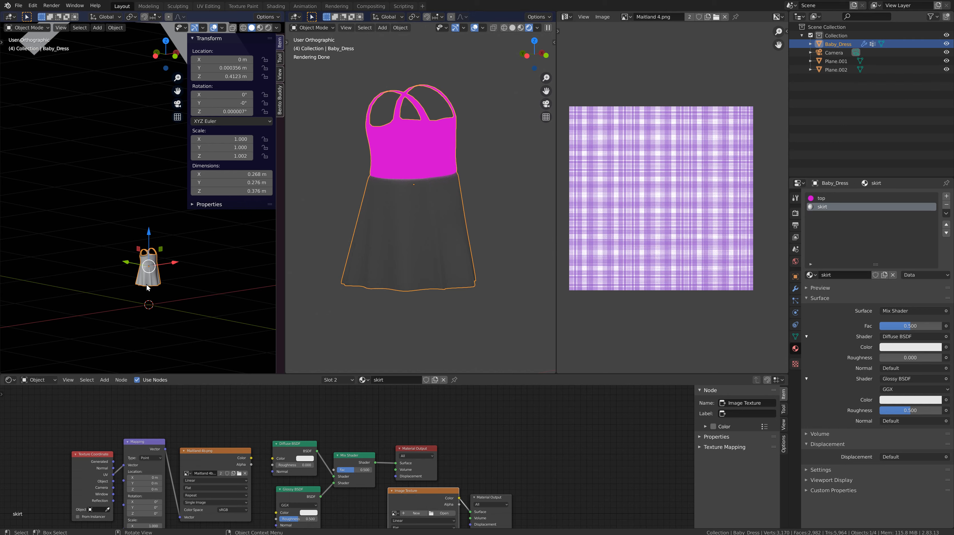
scroll(146, 282, up, 5)
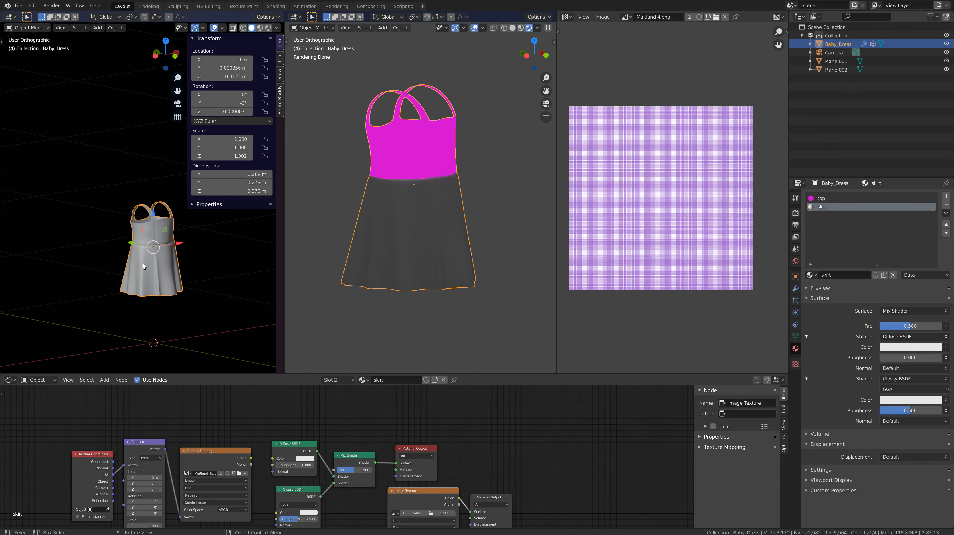
key(Tab)
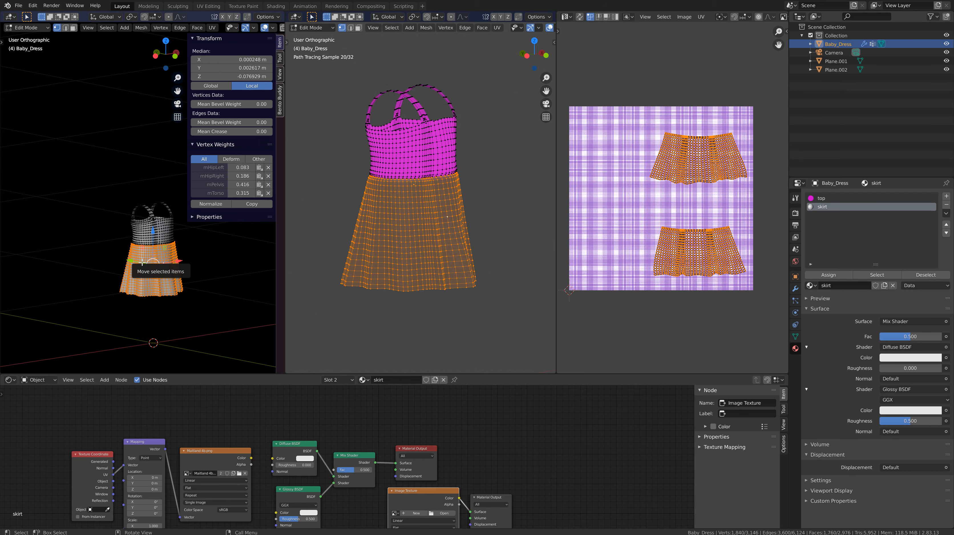
key(Tab)
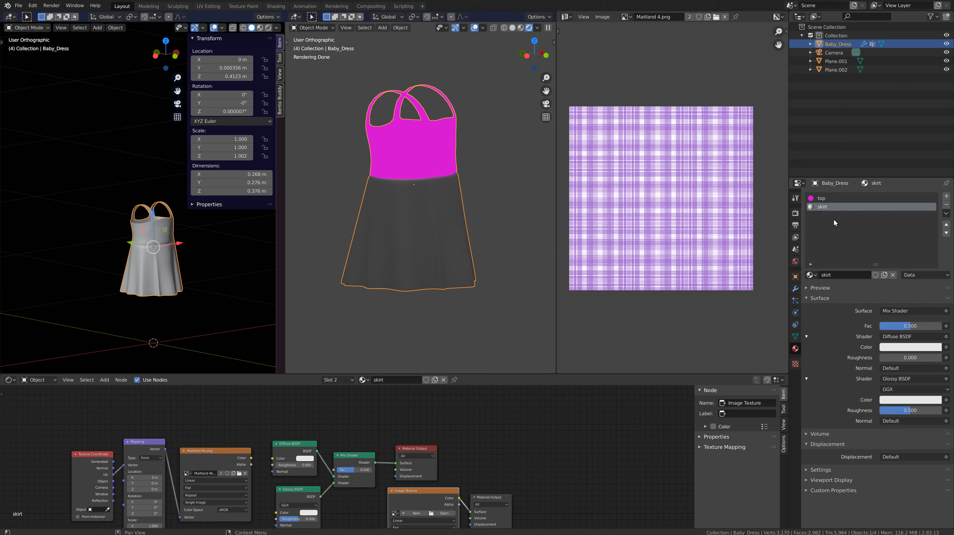
click(822, 197)
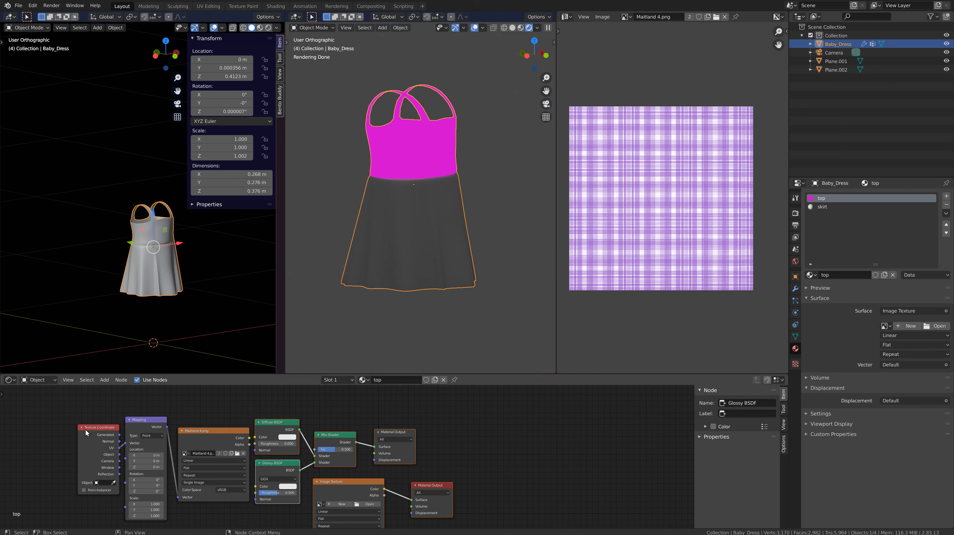
click(818, 207)
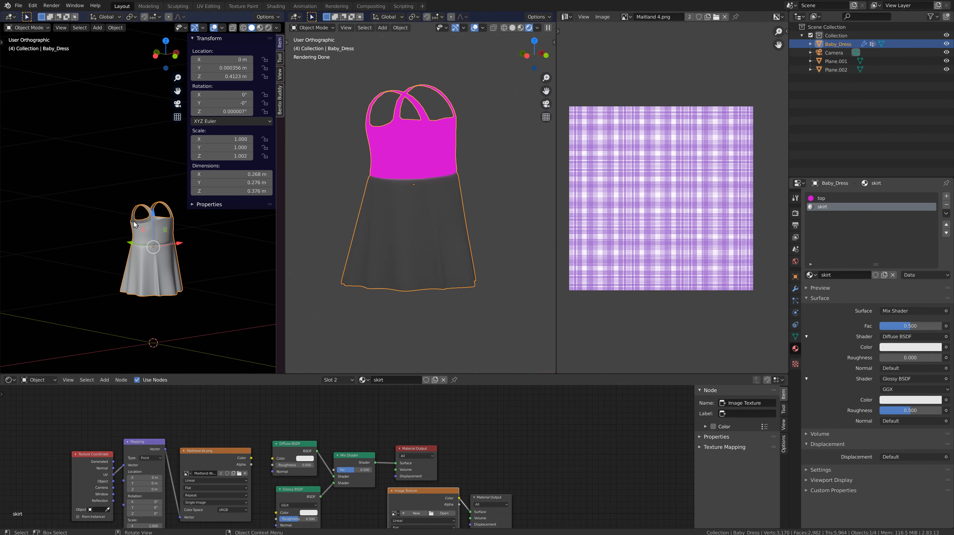
Enter Edit Mode on the dress and create a new blank 1024 × 1024 px image named "skirt" for the skirt's UV layout
key(Tab)
scroll(159, 281, up, 3)
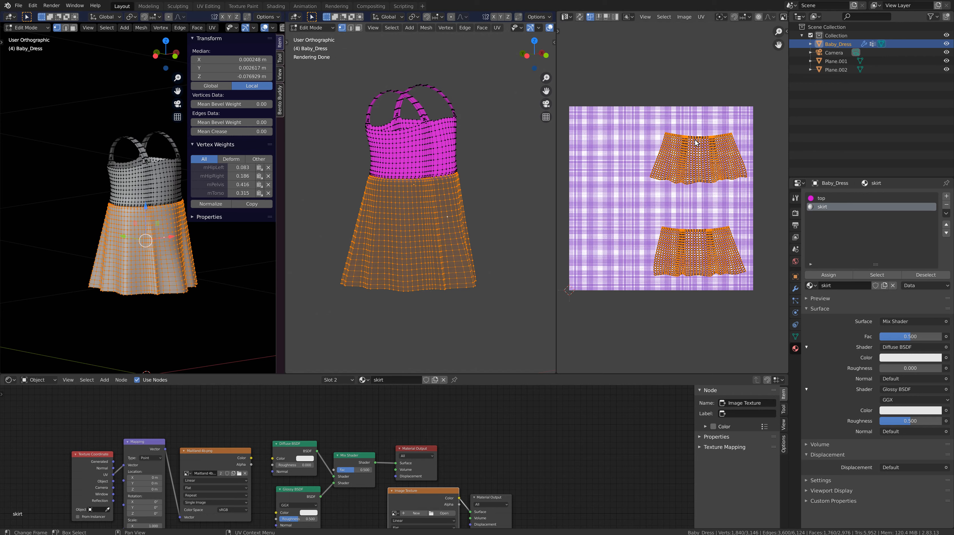
middle_drag(712, 43, 715, 63)
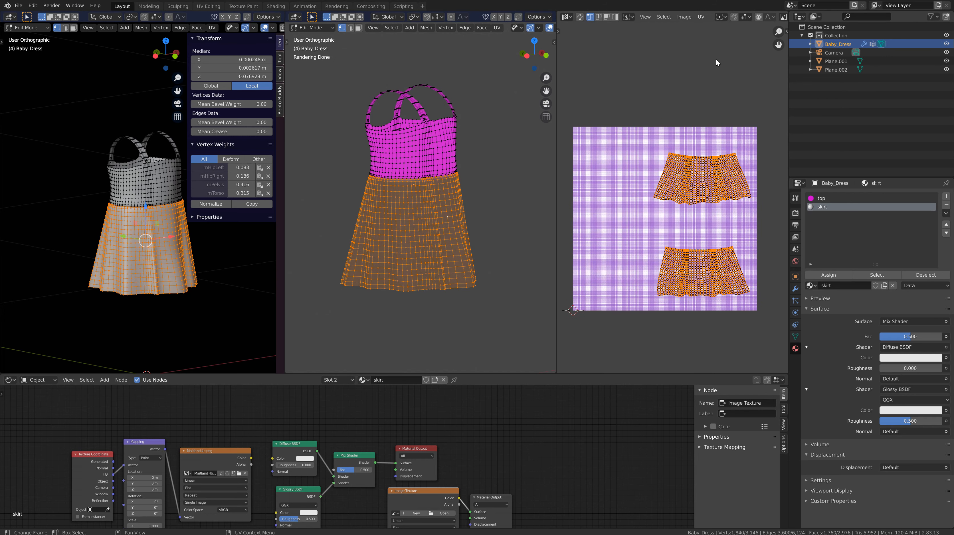
scroll(749, 18, down, 10)
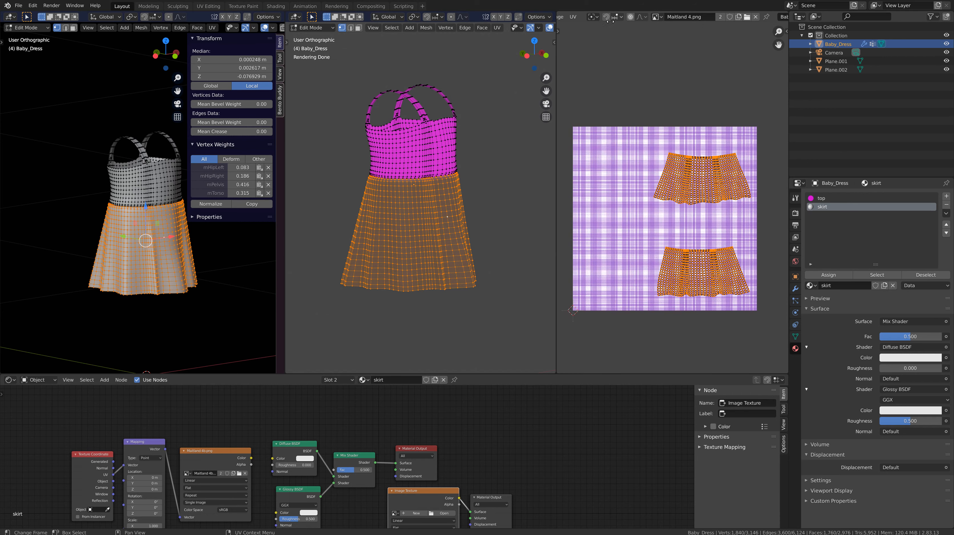
middle_drag(578, 22, 573, 21)
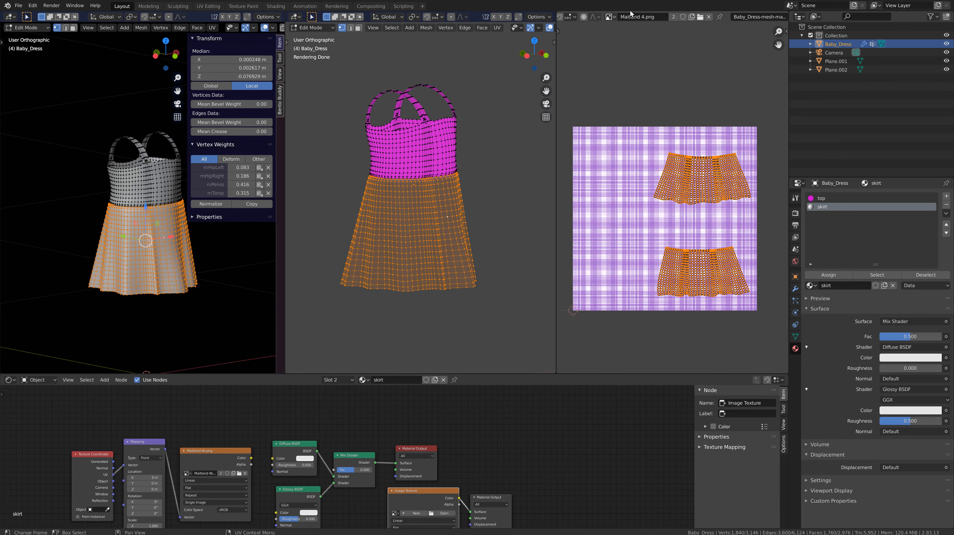
click(692, 17)
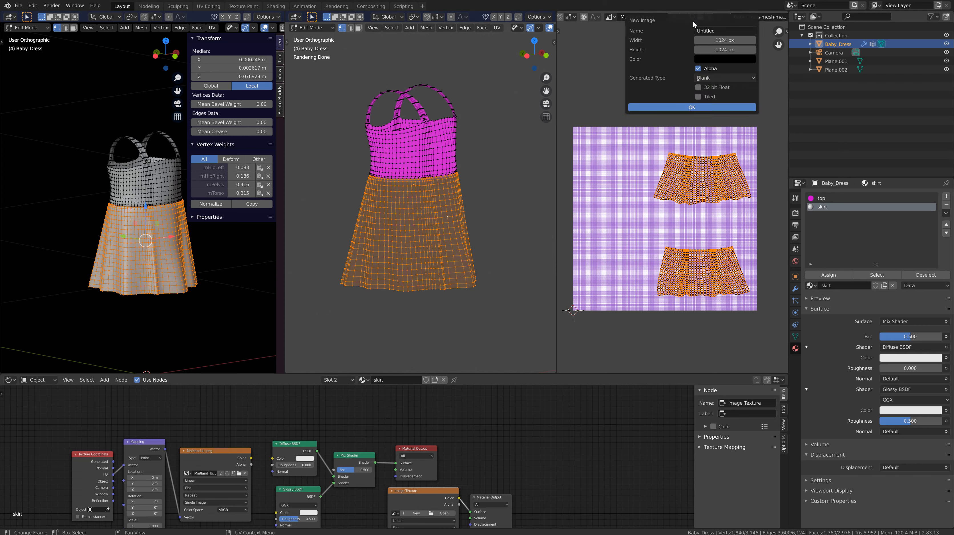
click(708, 30)
text(skirt)
key(Return)
click(680, 106)
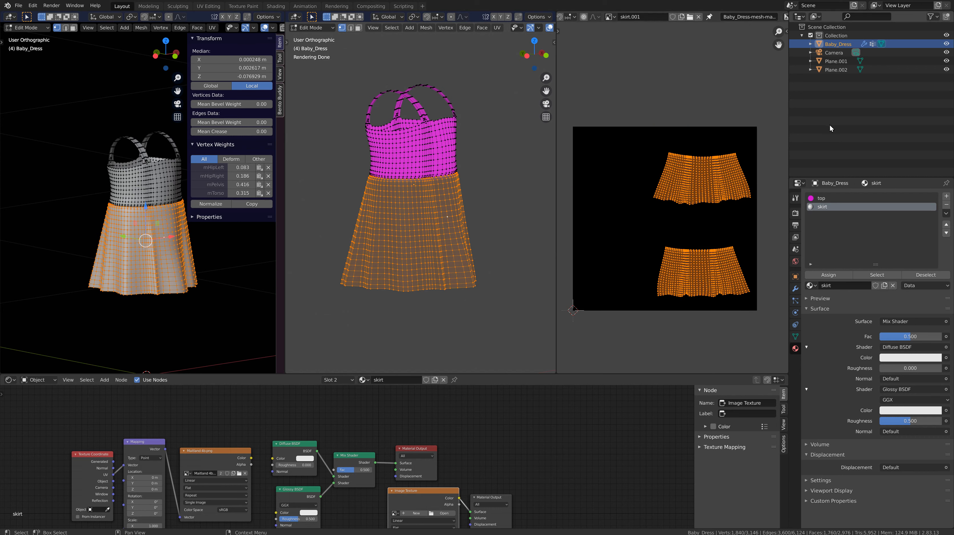
Make the top material active and select only the linked bodice and strap geometry of the dress
click(825, 198)
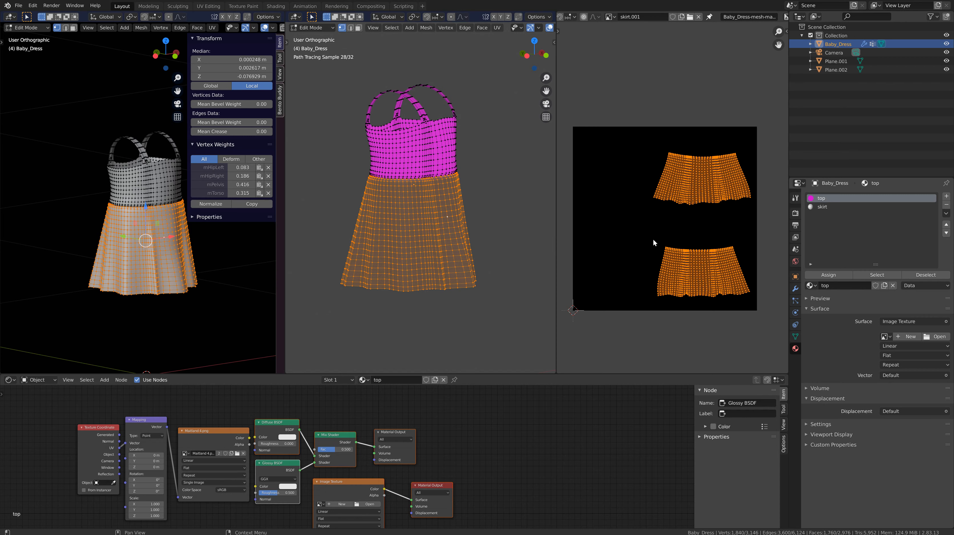
key(a)
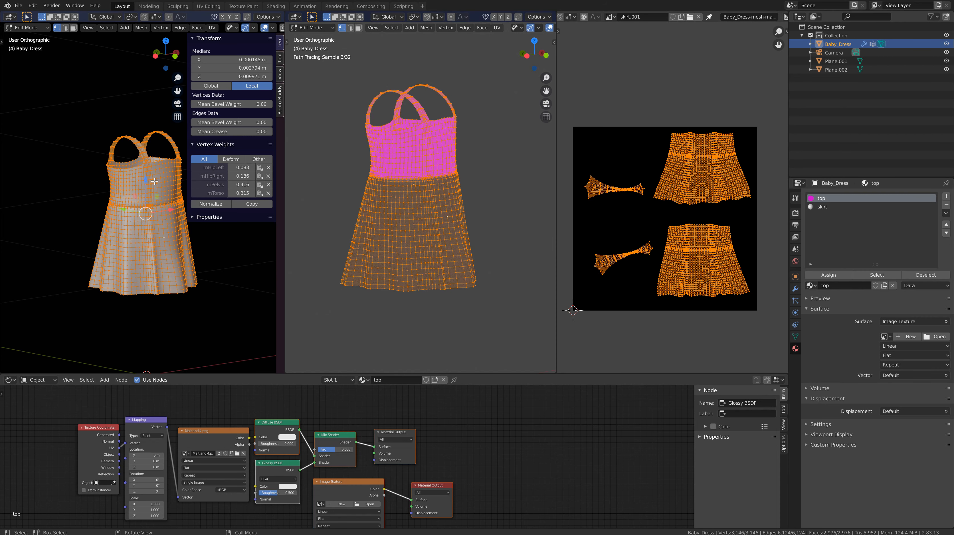
key(alt+a)
click(154, 181)
key(ctrl+l)
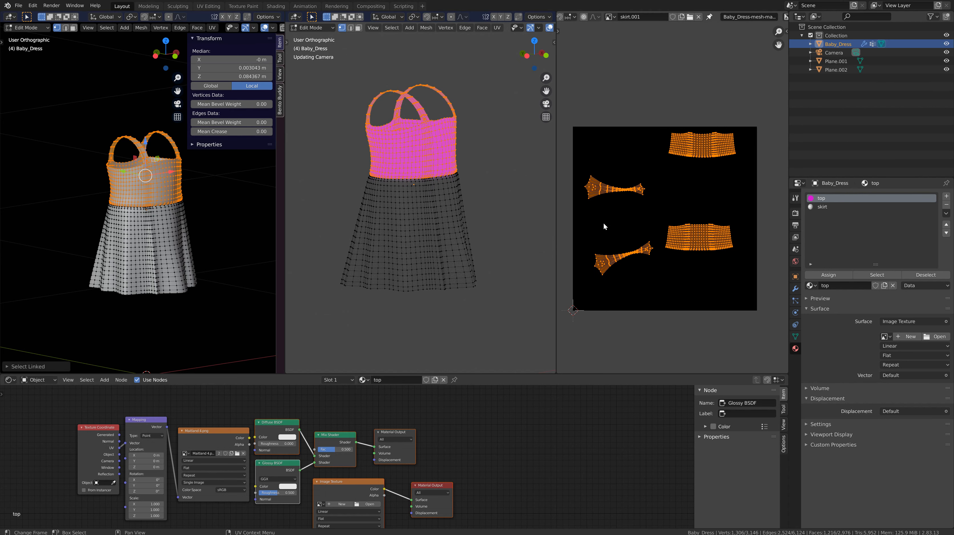
Create a new blank 1024 × 1024 px image named "top" in the UV editor and select all the top's UV islands
click(681, 17)
click(694, 29)
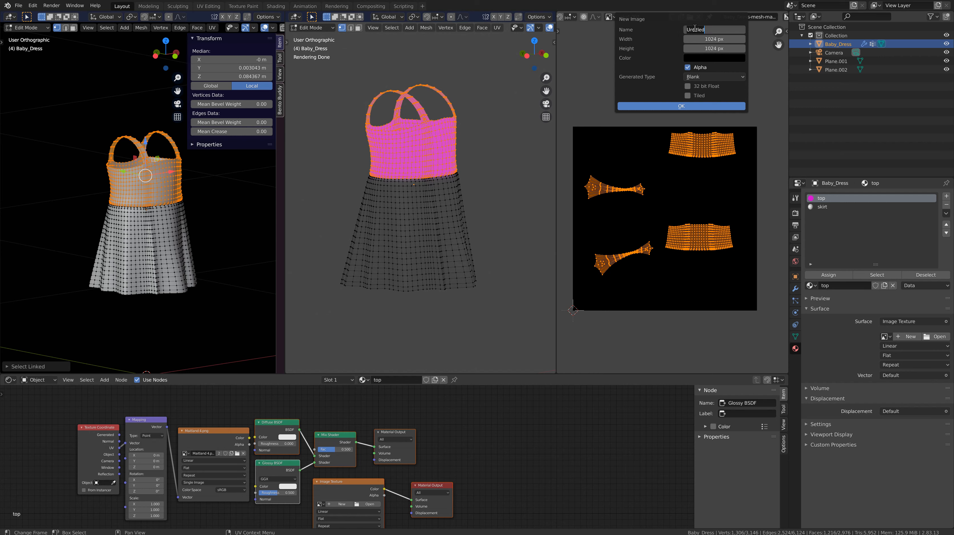
text(top)
click(678, 106)
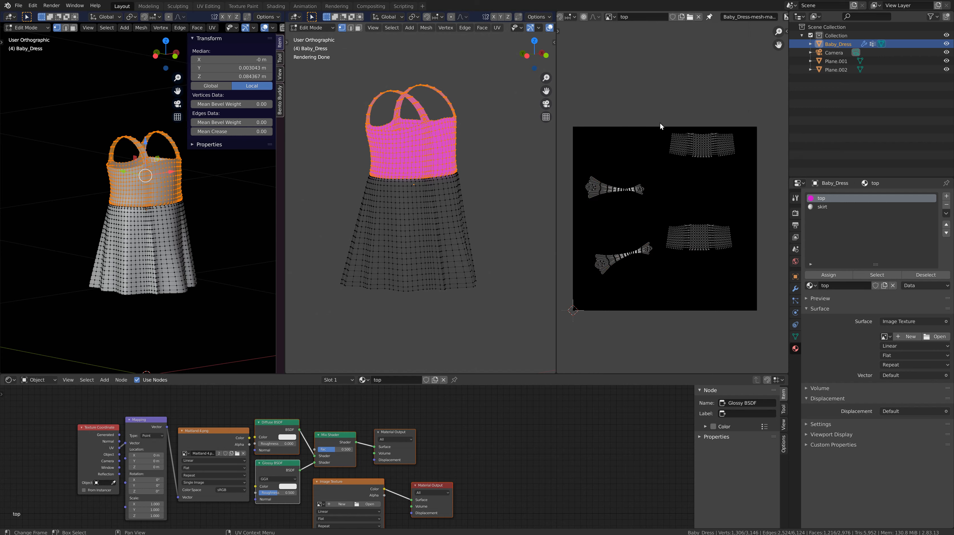
key(a)
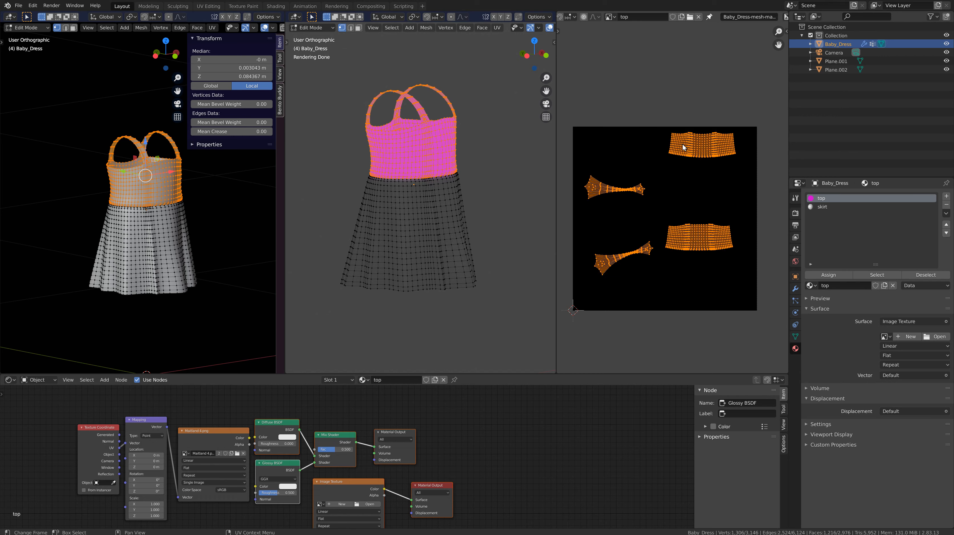
scroll(681, 143, down, 2)
scroll(585, 251, up, 2)
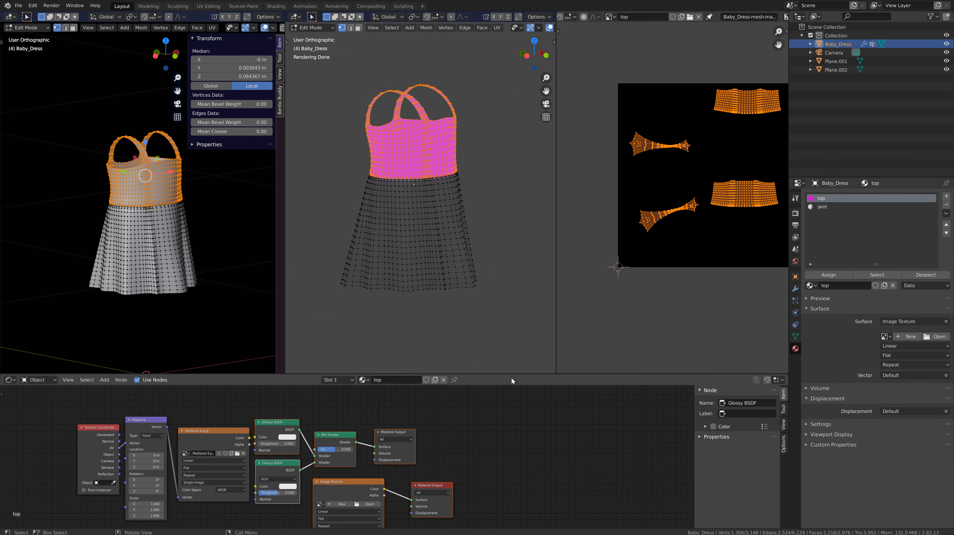
Enlarge the node editor area and place the top material's empty Image Texture and its linked Material Output closer together
drag(511, 373, 511, 292)
middle_drag(498, 411, 586, 380)
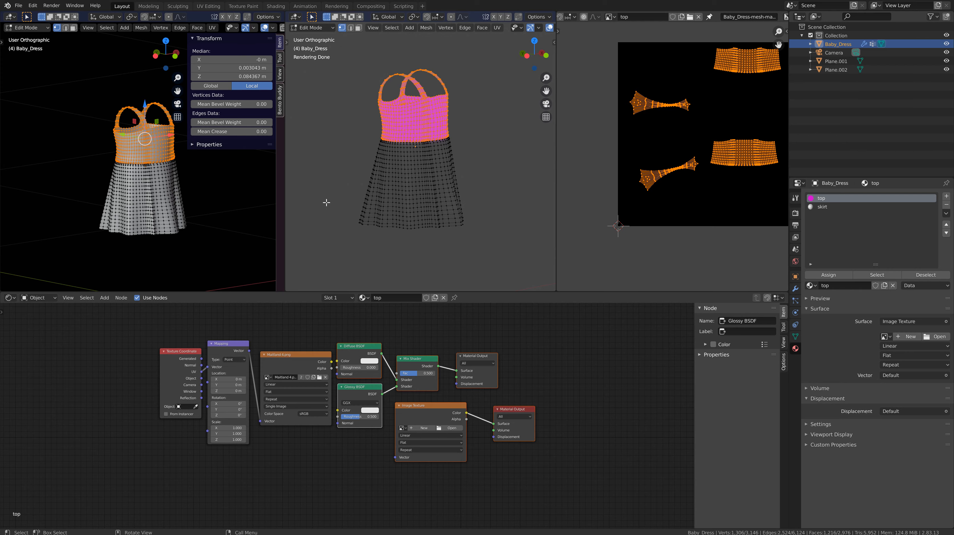
scroll(461, 480, up, 3)
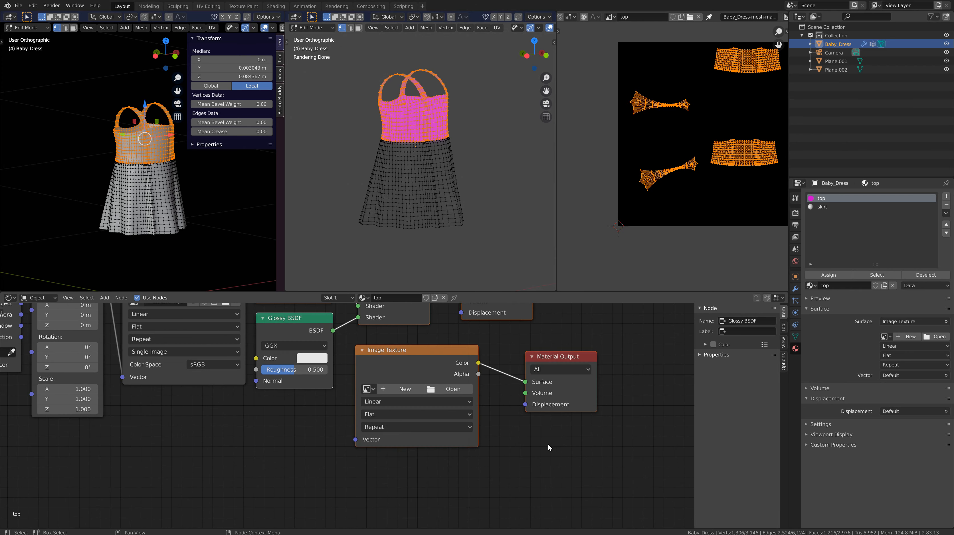
drag(445, 338, 462, 352)
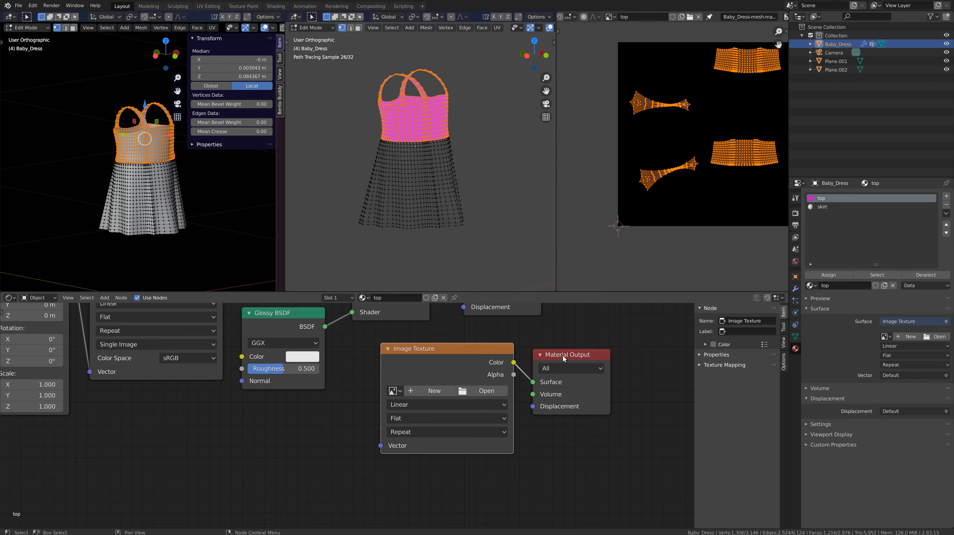
drag(563, 355, 565, 362)
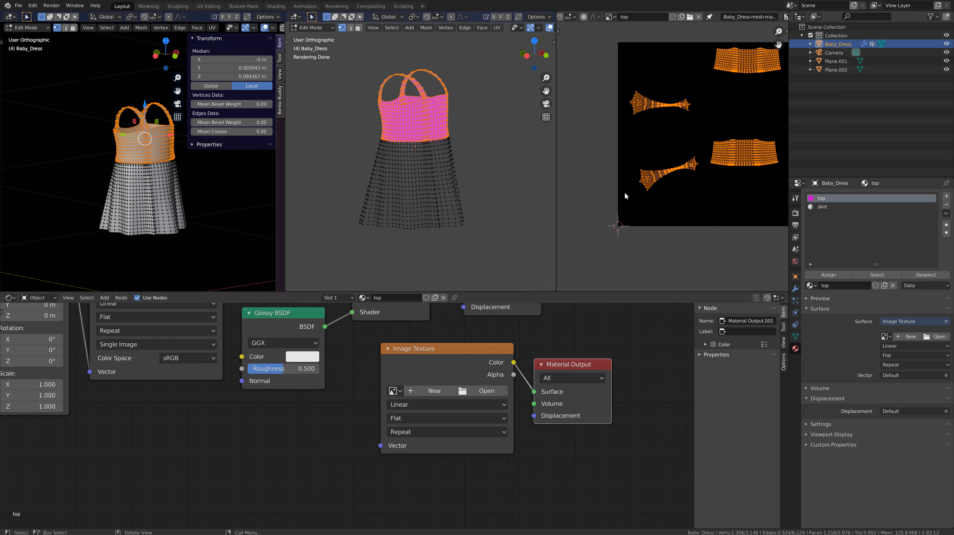
Assign the "top" image to the top material's empty Image Texture and nudge that node toward its Material Output
click(712, 185)
key(Home)
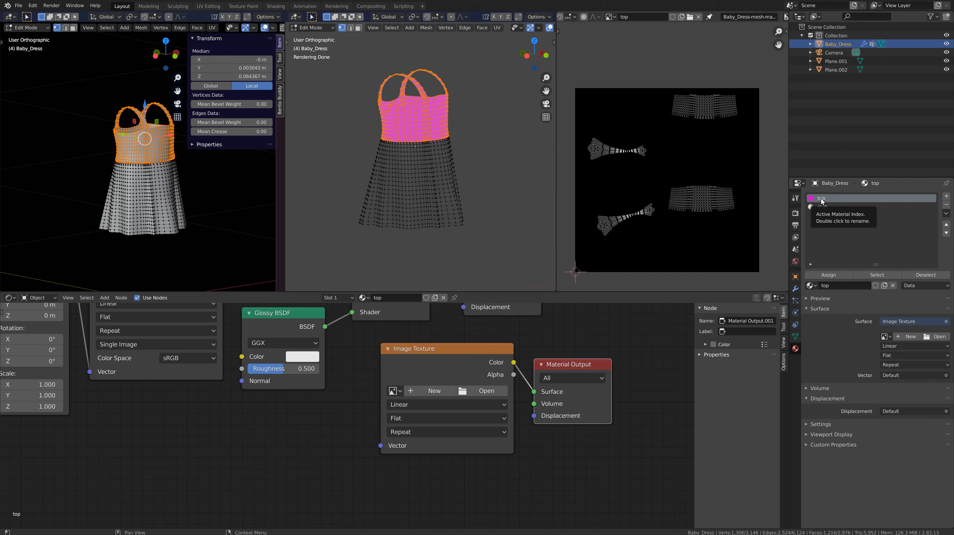
click(397, 391)
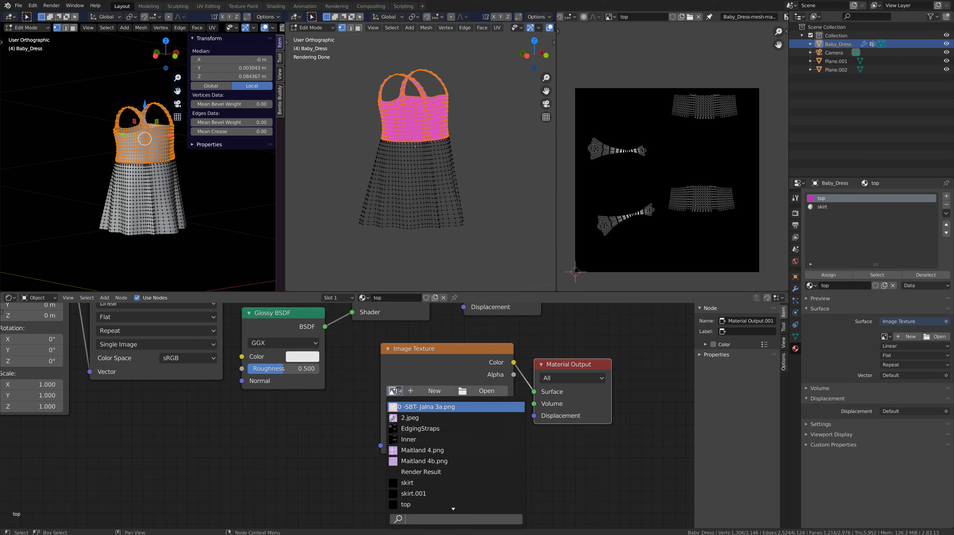
click(399, 505)
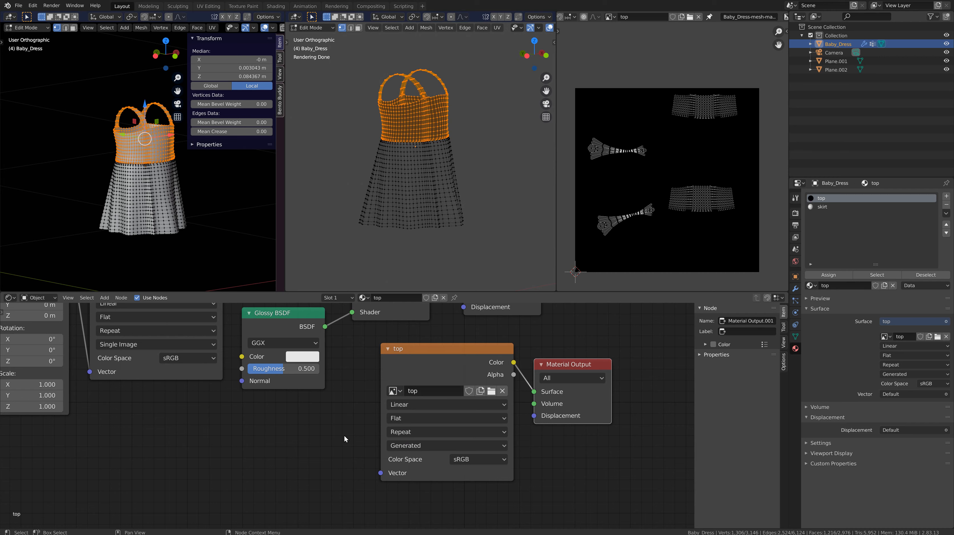
click(381, 365)
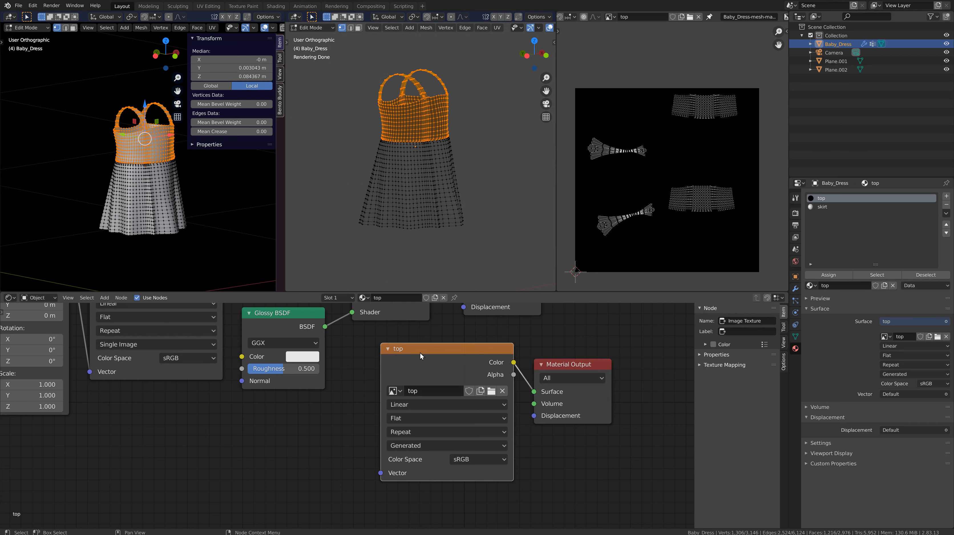
mouse_move(428, 348)
mouse_down()
mouse_move(445, 348)
mouse_move(435, 348)
mouse_up()
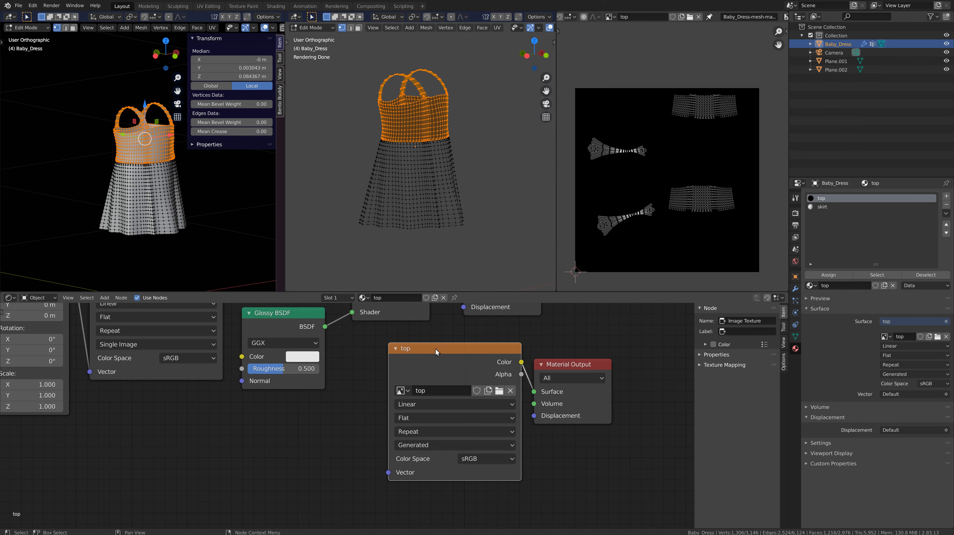
scroll(347, 417, down, 3)
middle_drag(320, 432, 381, 463)
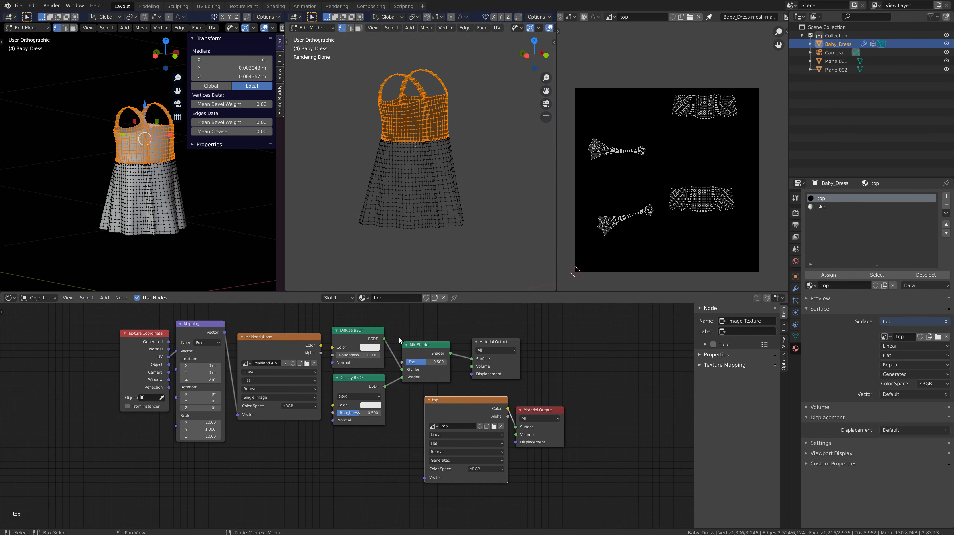
Make the skirt material active and browse the images available for its empty Image Texture without choosing one
click(822, 207)
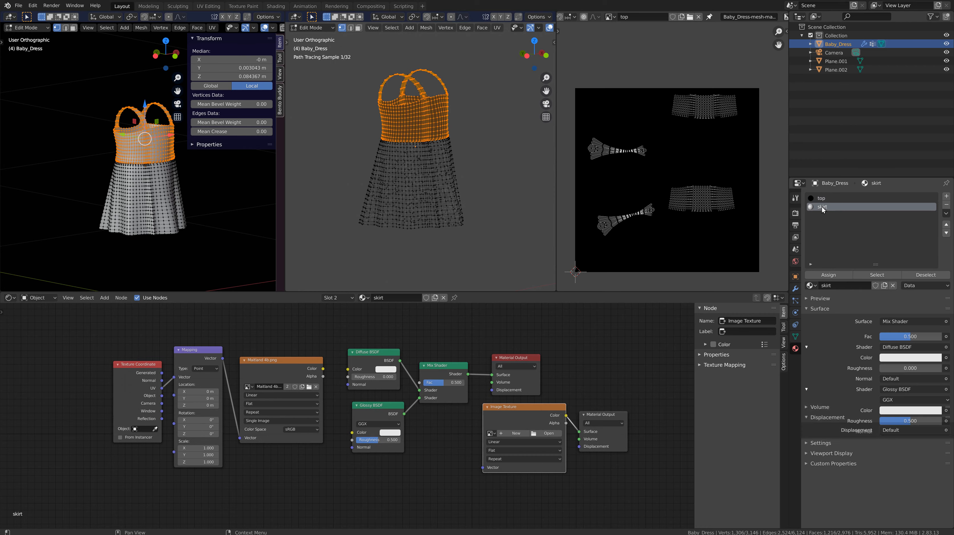
scroll(477, 469, up, 3)
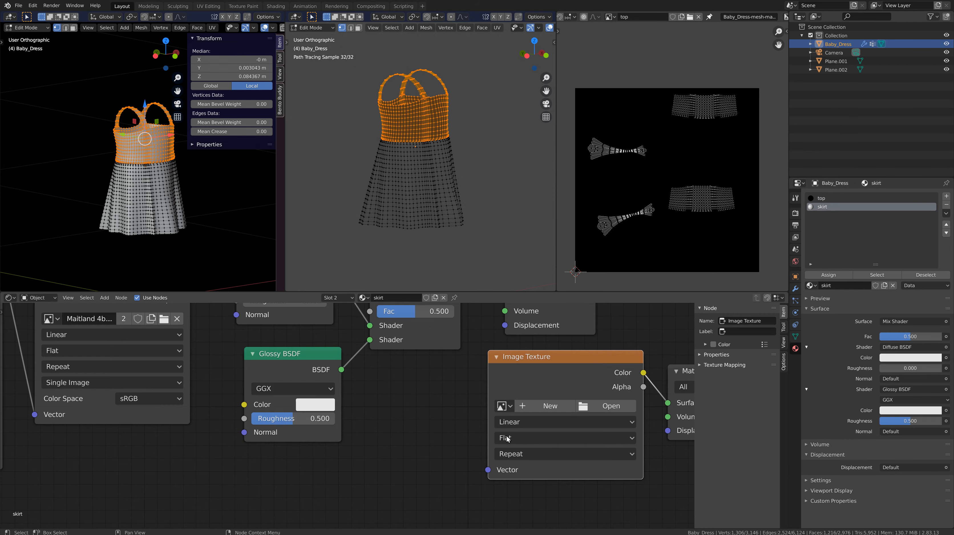
click(504, 405)
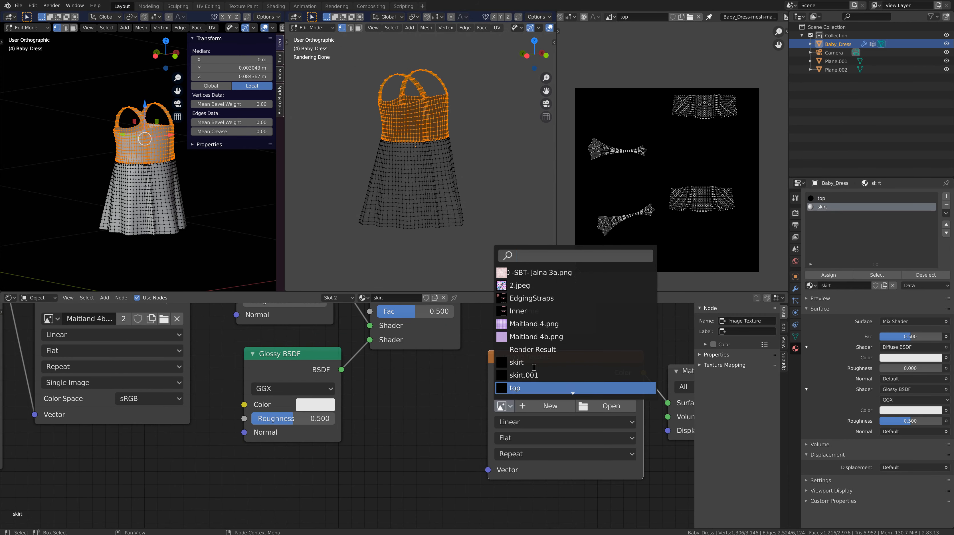
scroll(528, 358, down, 1)
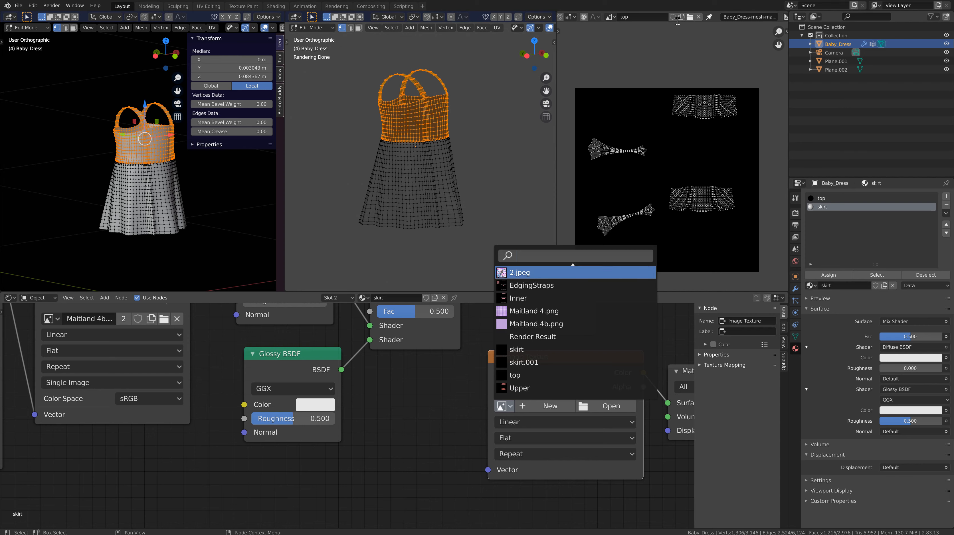
click(615, 16)
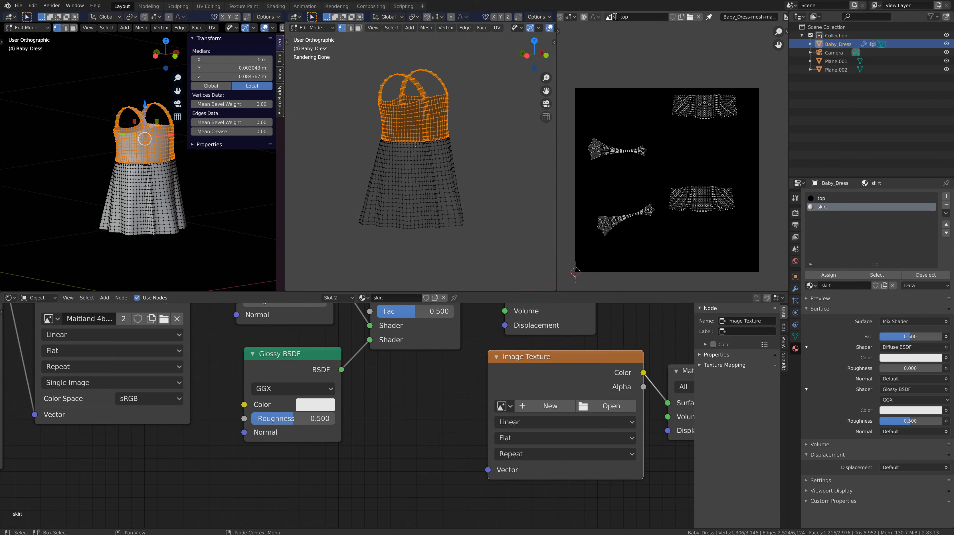
Display the "skirt" image and the "skirt.001" image in turn in the UV editor to compare them
click(611, 17)
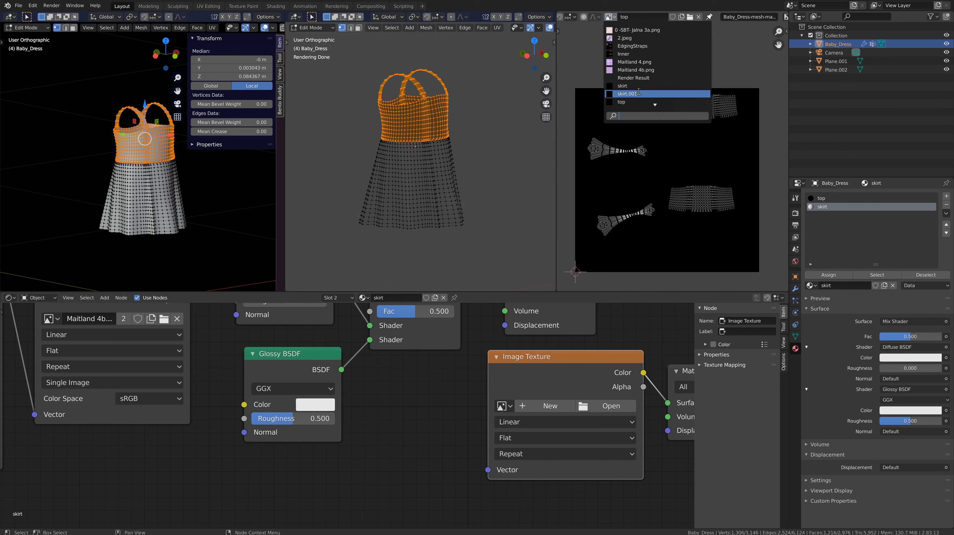
click(627, 85)
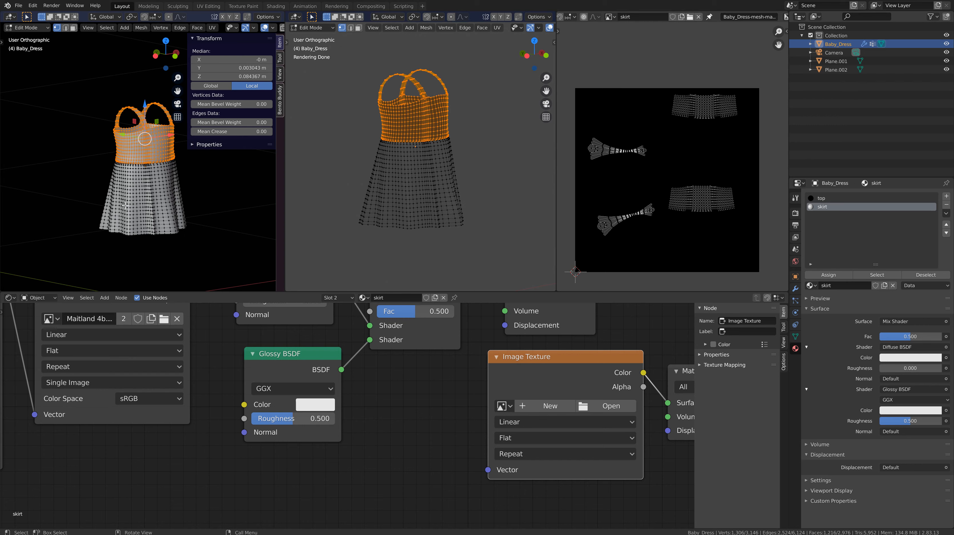
click(611, 18)
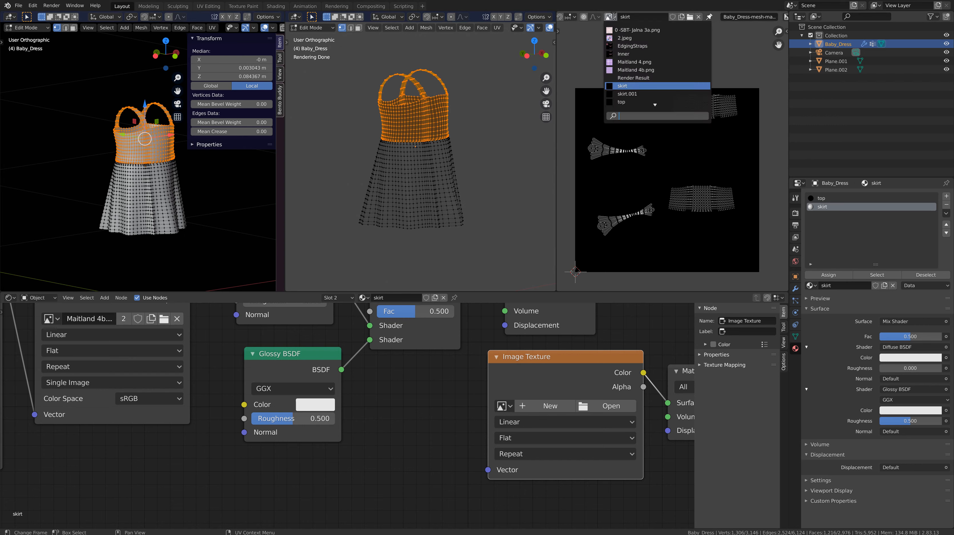
click(624, 95)
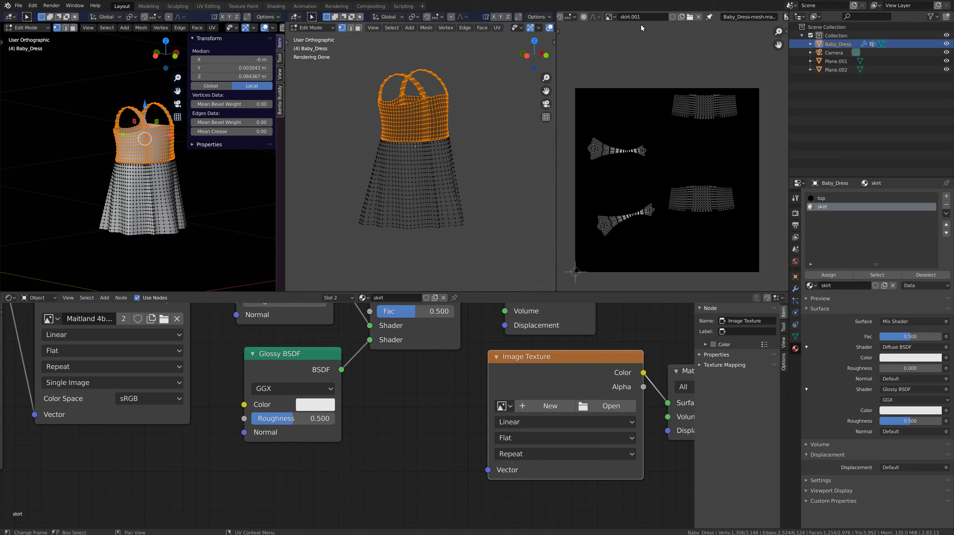
Unlink the "skirt.001" image from the UV editor and select all the displayed UV islands
click(698, 17)
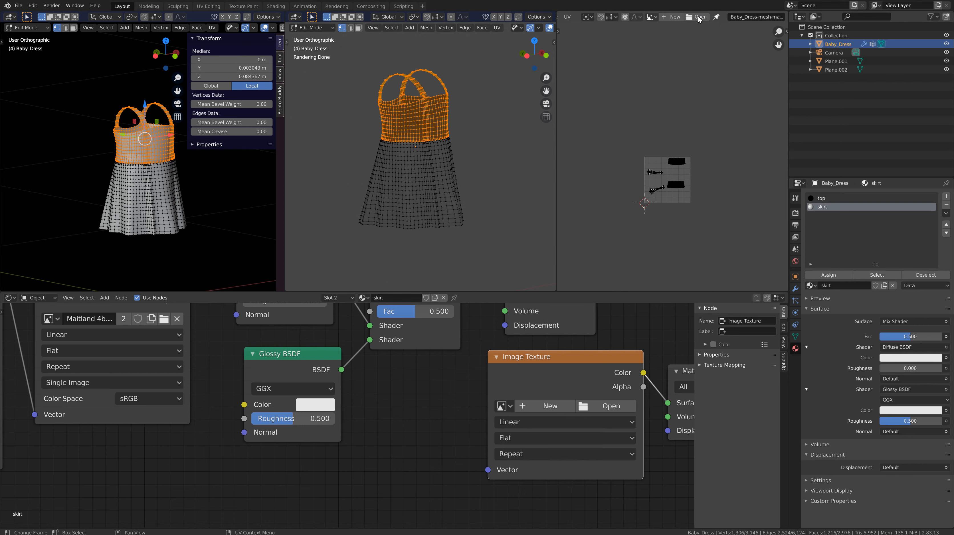
scroll(668, 172, up, 6)
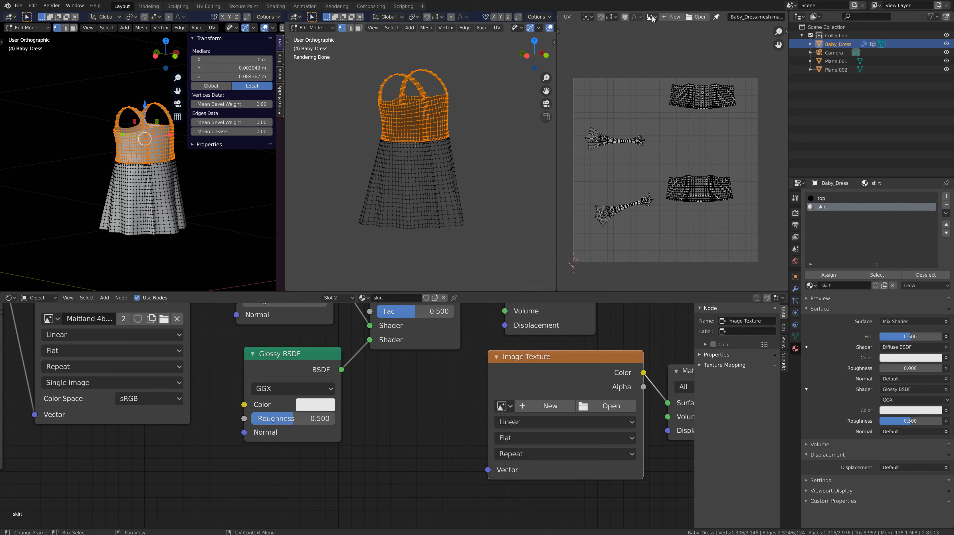
key(a)
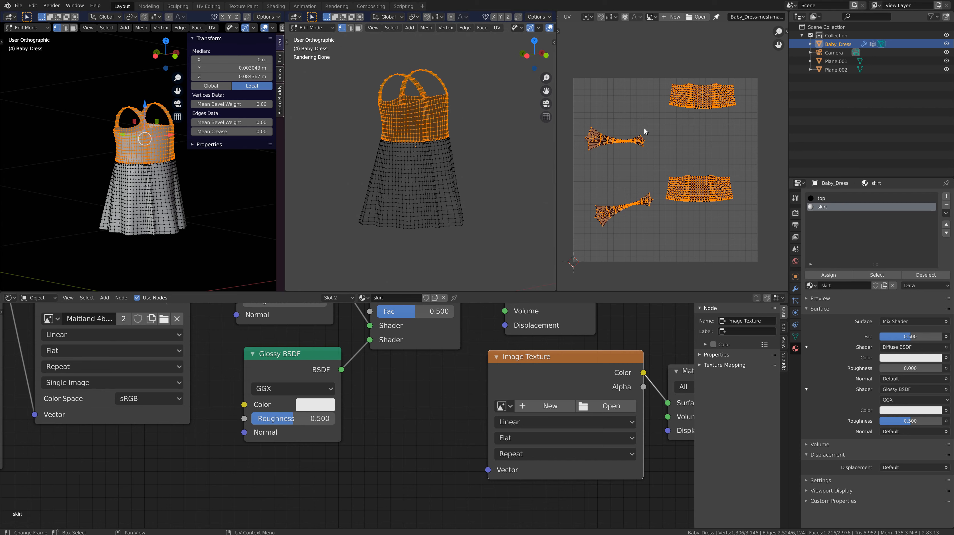
Select all the linked skirt geometry and display the "skirt" image behind its UV islands in the UV editor
click(142, 209)
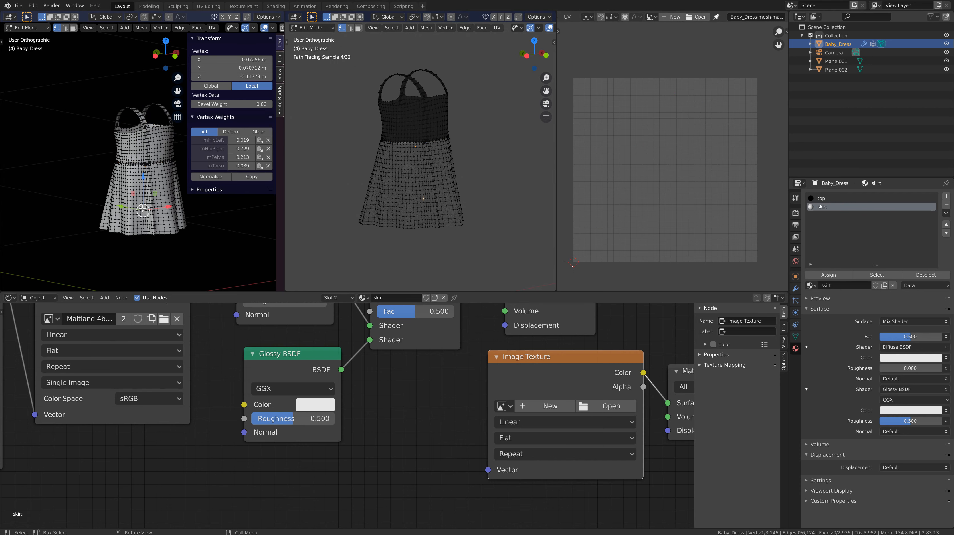
key(ctrl+l)
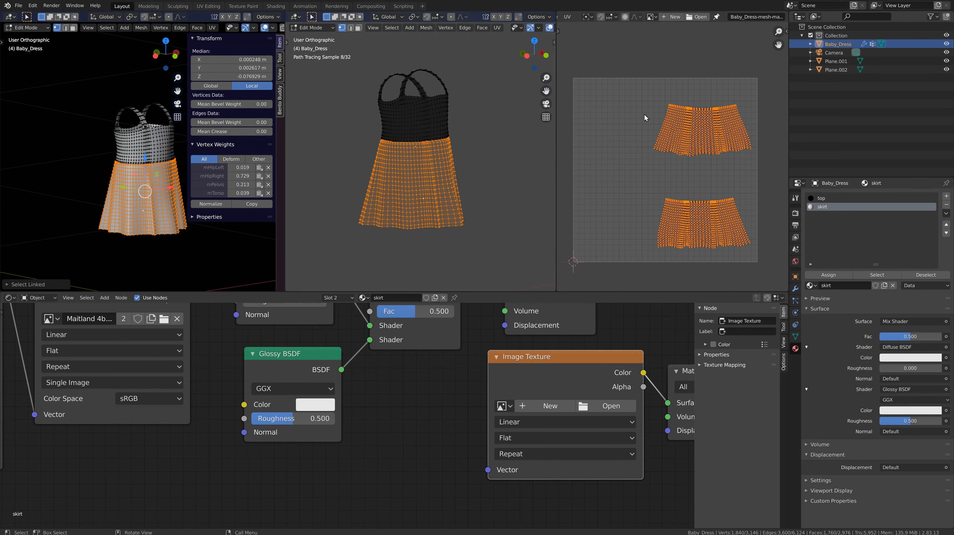
click(651, 17)
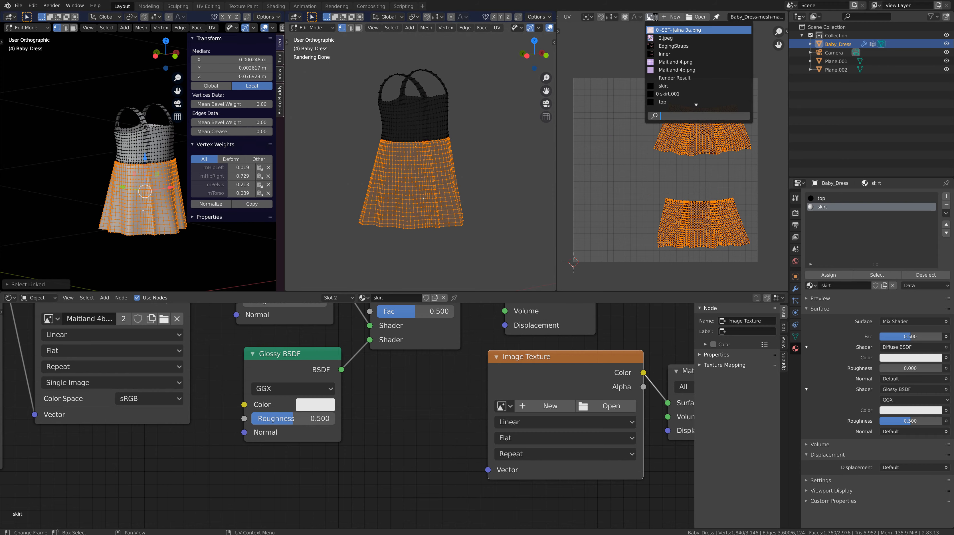
click(681, 86)
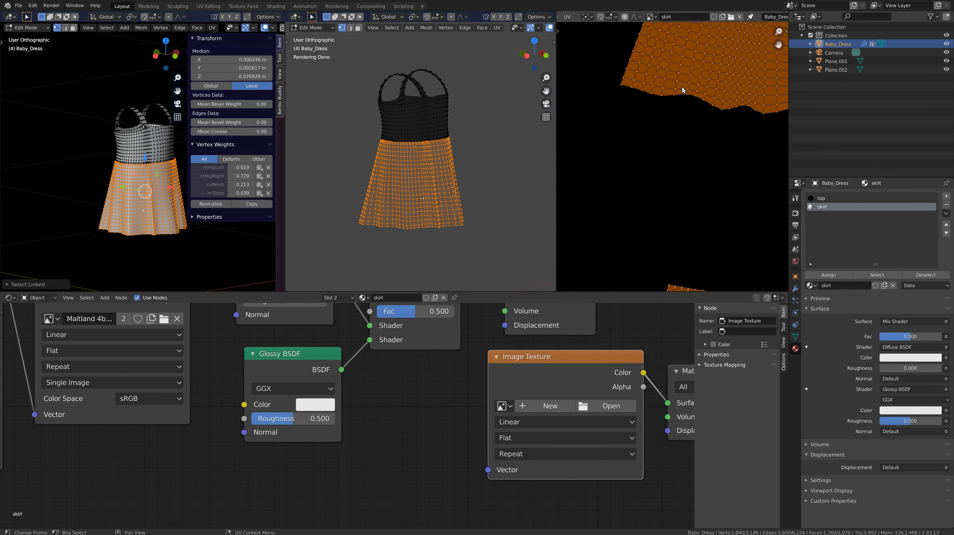
scroll(659, 140, down, 2)
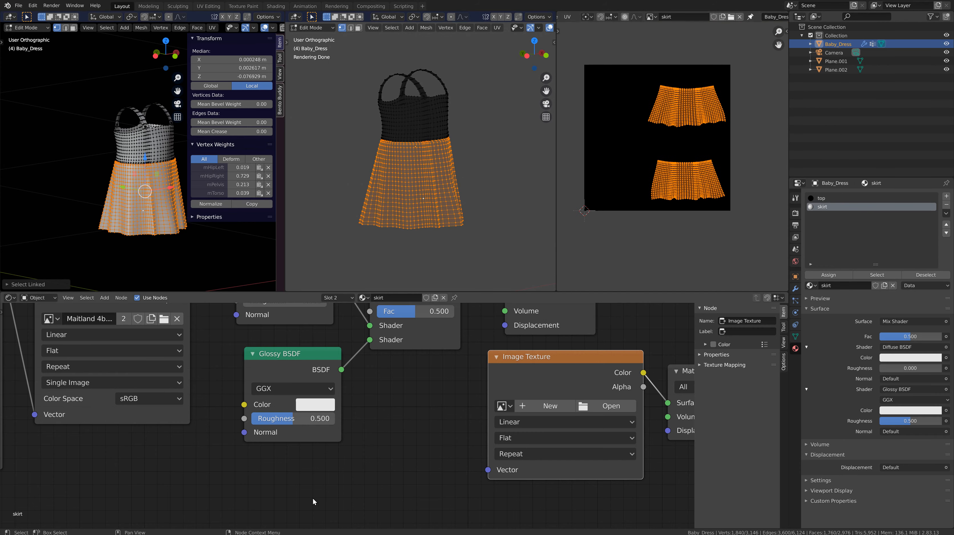
Assign the "skirt" image to the empty Image Texture node of the skirt material
click(508, 409)
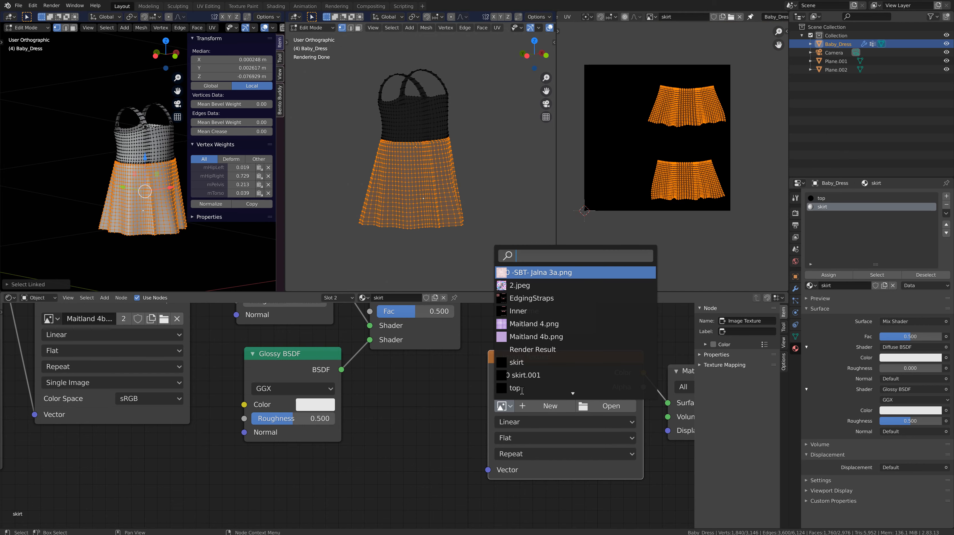
click(520, 362)
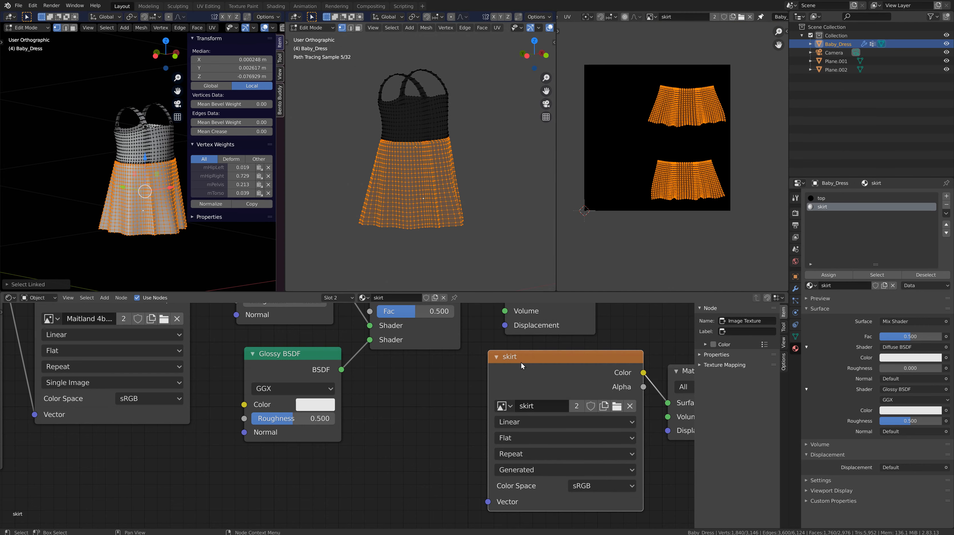
scroll(390, 452, down, 5)
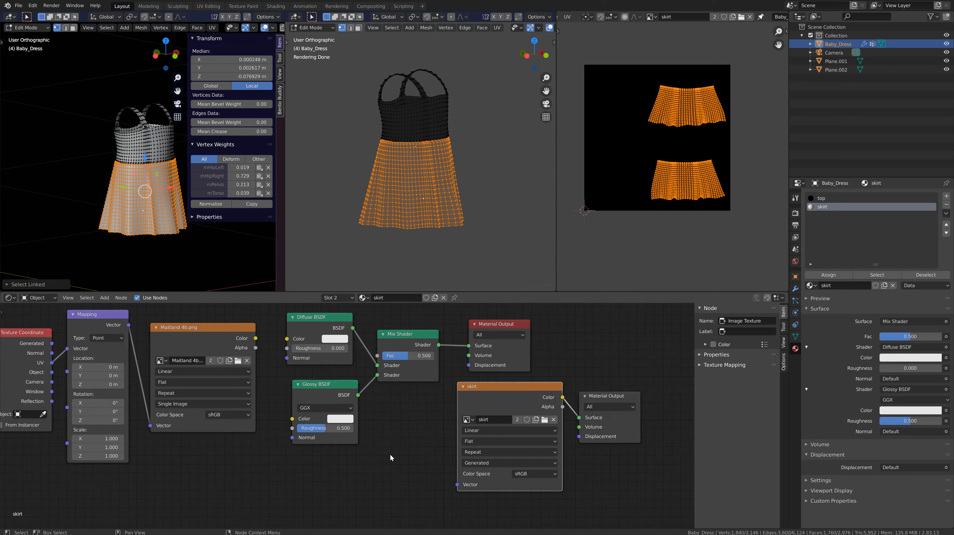
Return the dress to Object Mode and hide the 3D viewport's sidebar, with the dress and light planes in view
scroll(177, 224, down, 10)
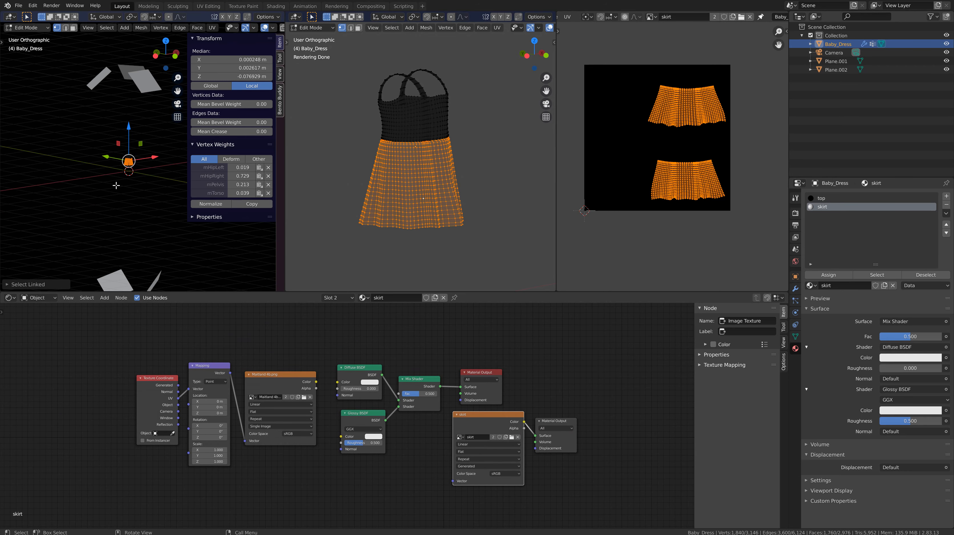
key(Tab)
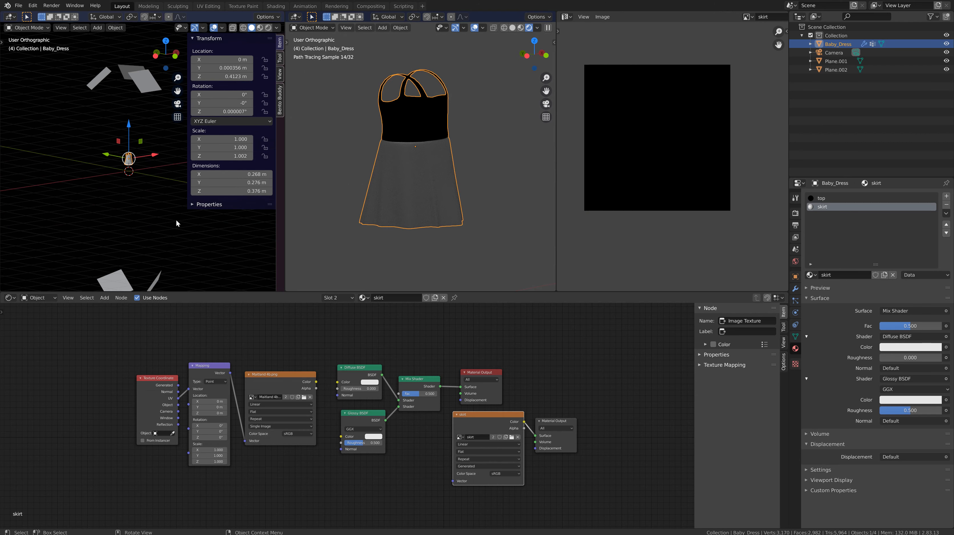
shift+middle_drag(164, 182, 146, 218)
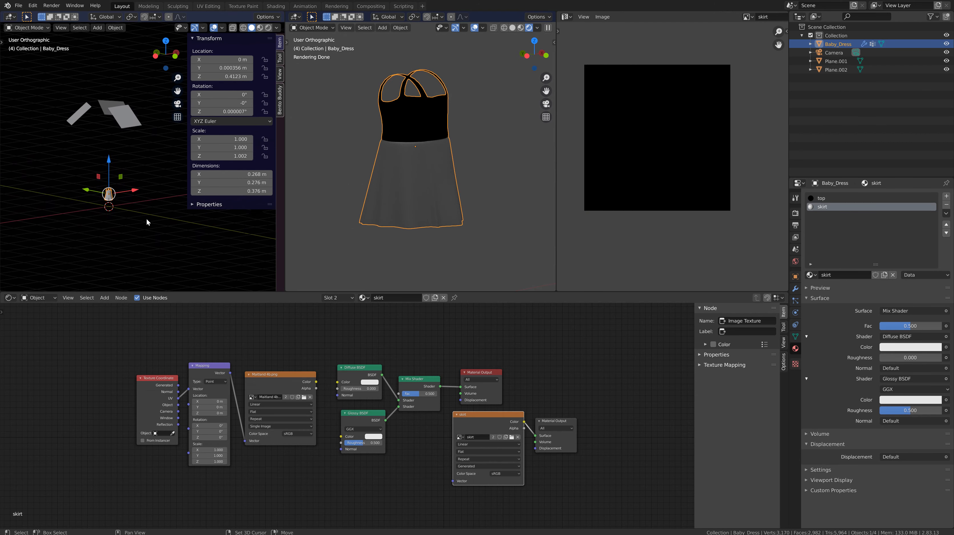
scroll(146, 218, up, 2)
key(n)
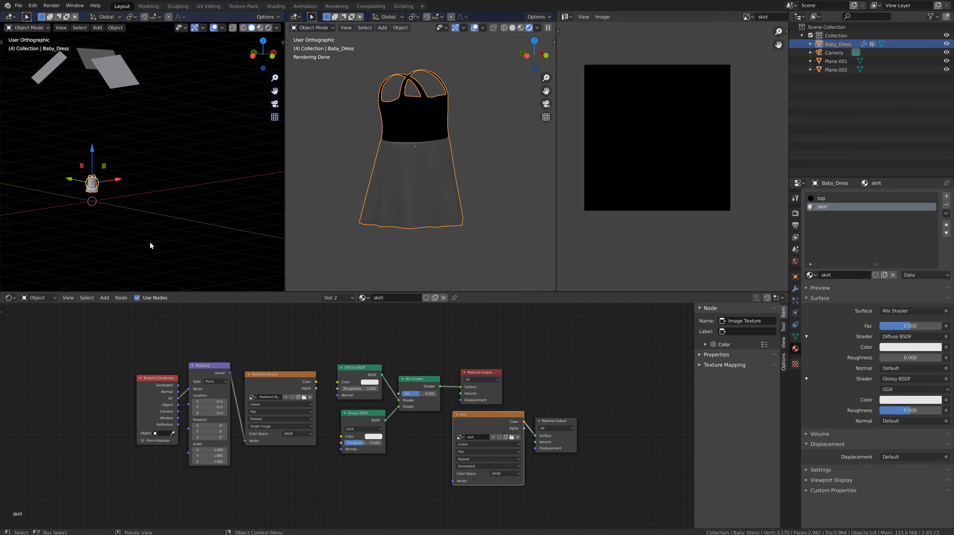
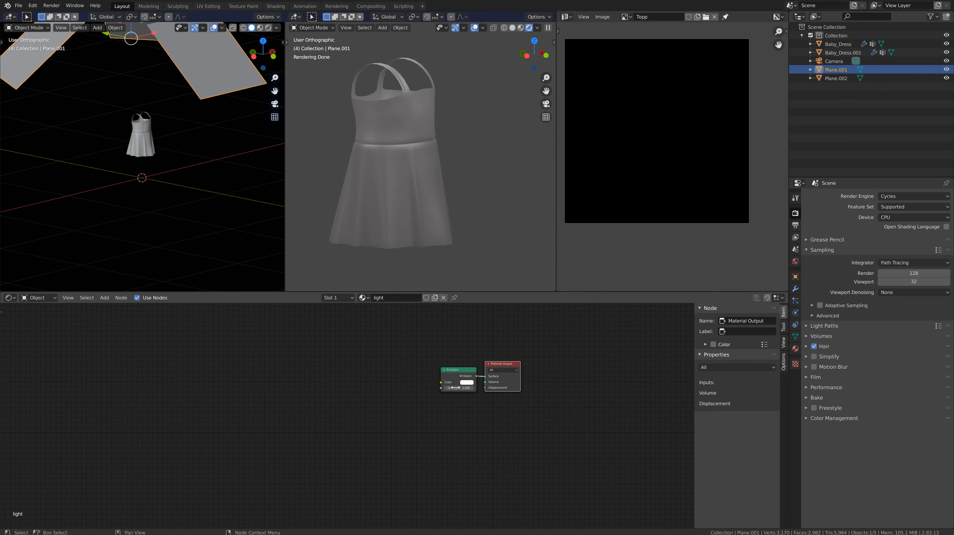
Set the emission strength of the light material on the upper light planes to 10
scroll(483, 416, up, 6)
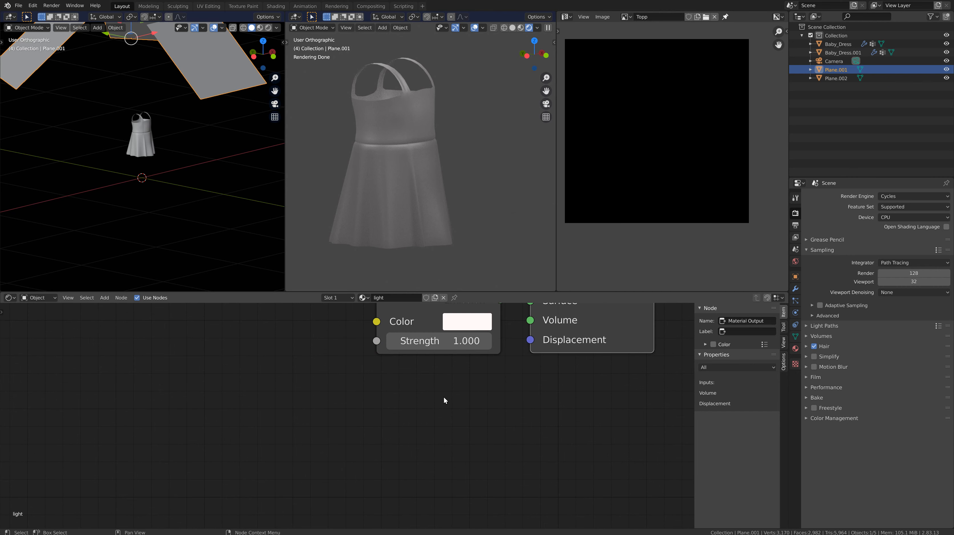
middle_drag(443, 400, 345, 484)
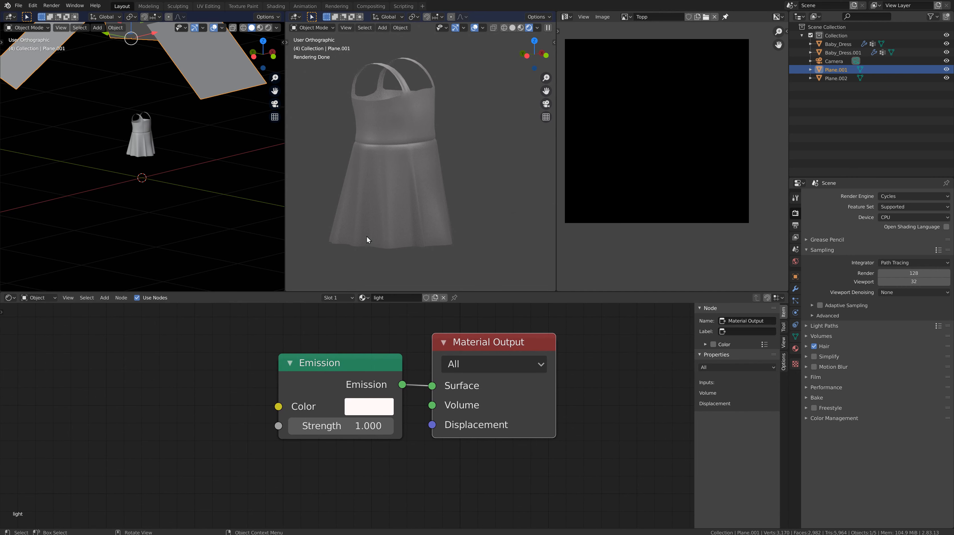
click(343, 428)
text(10.)
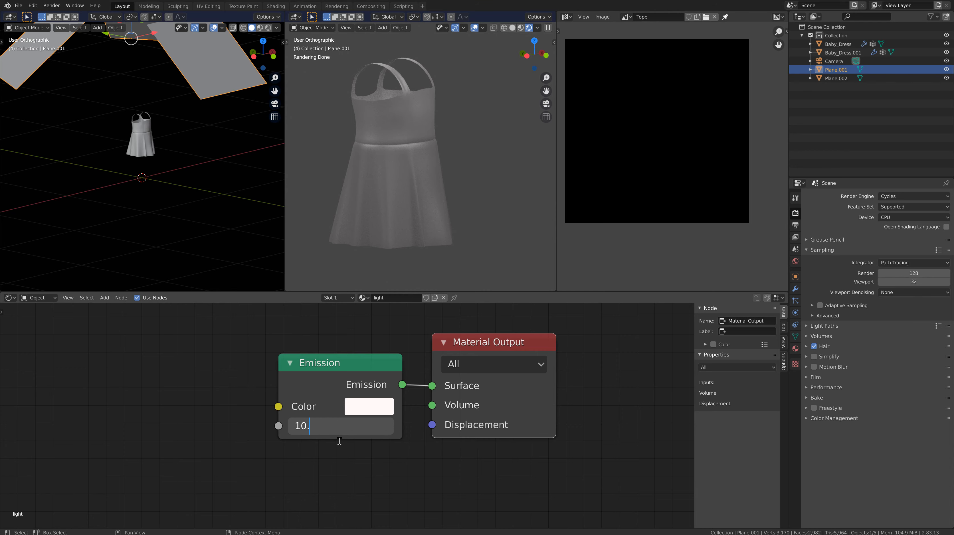
key(Return)
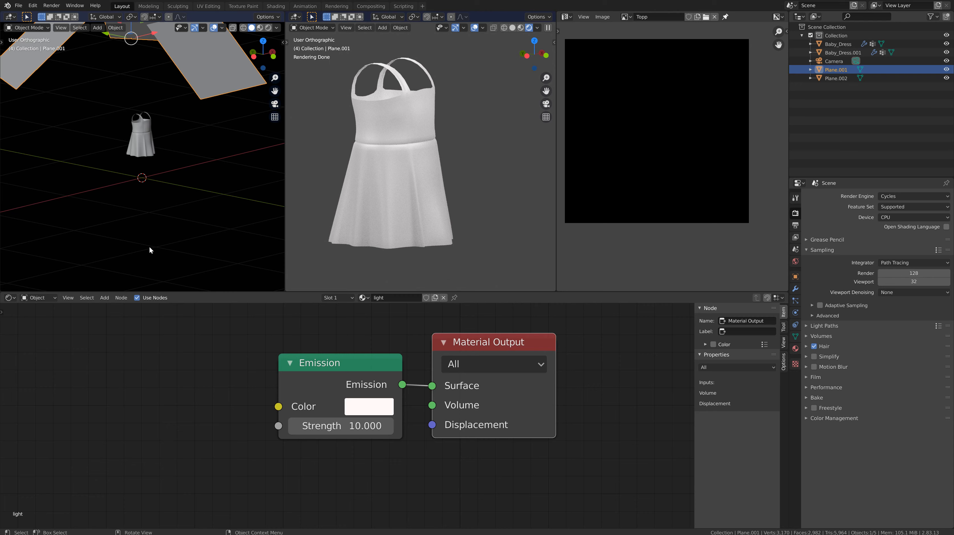
Tint the upper light planes' emission colour coral, with a hue of about 0.013 and a saturation of about 0.606
click(388, 410)
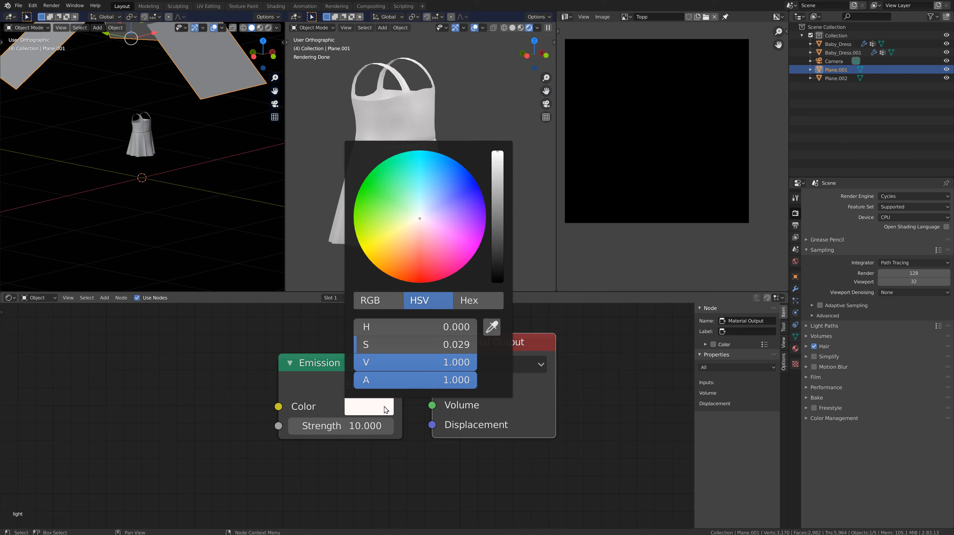
mouse_move(427, 218)
mouse_down()
mouse_move(400, 251)
mouse_move(416, 257)
mouse_up()
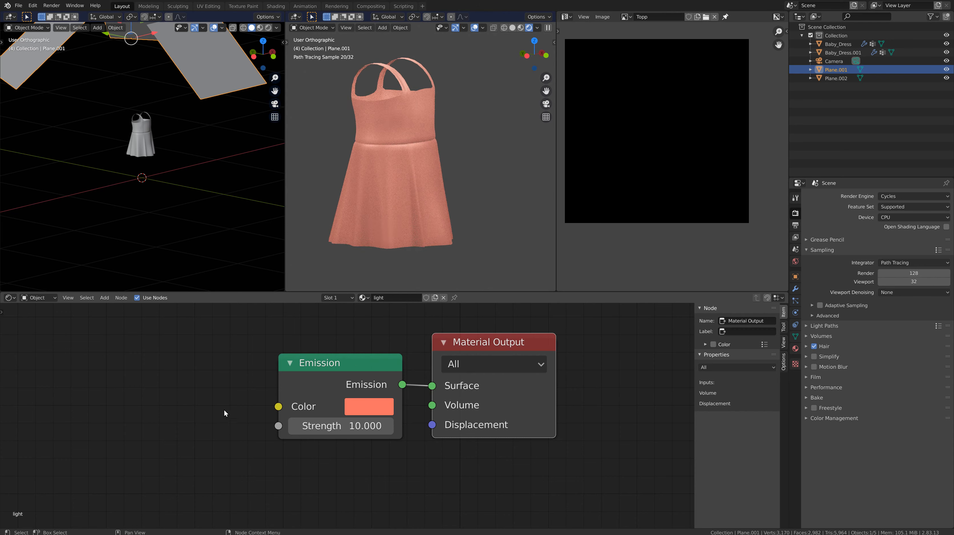
scroll(172, 185, down, 5)
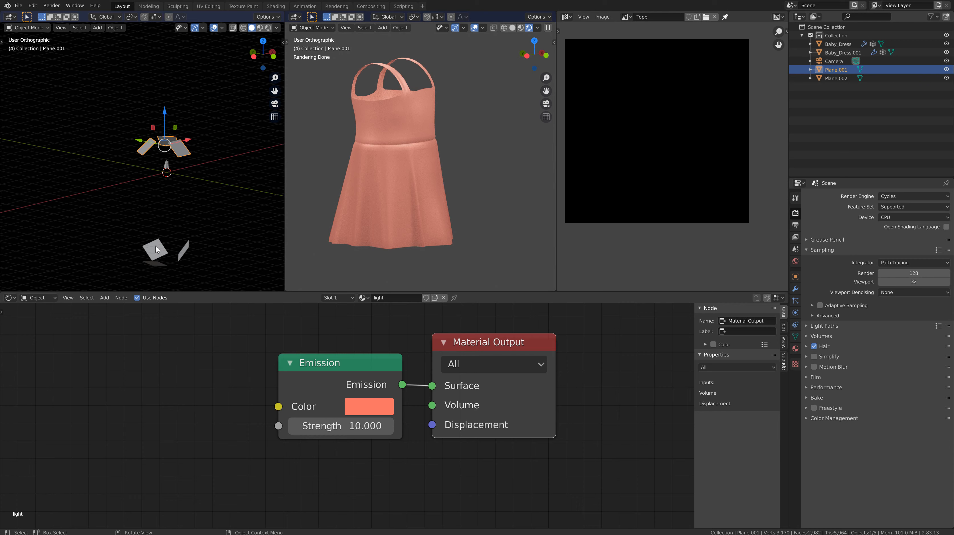
scroll(156, 246, up, 4)
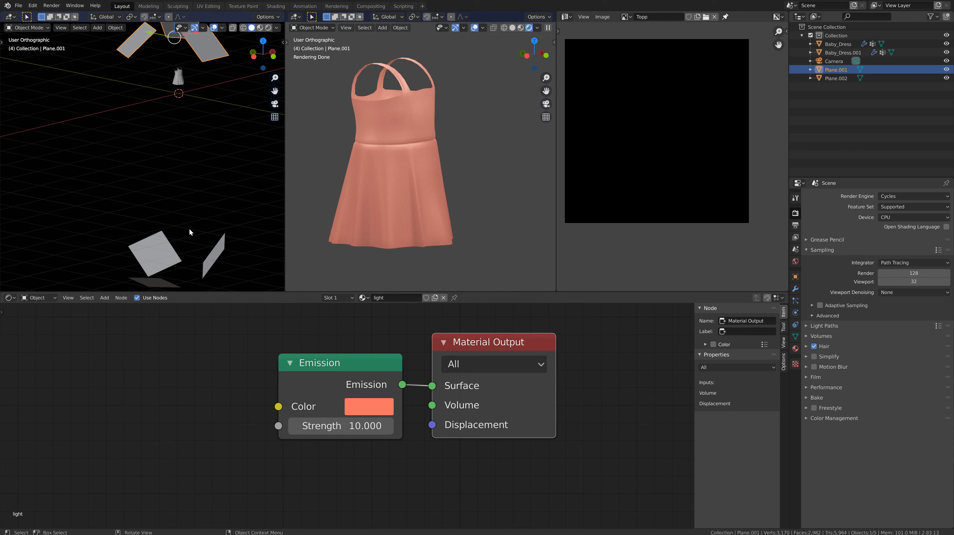
Give the lower light planes, Plane.002, a new material and set its surface to Emission
click(208, 259)
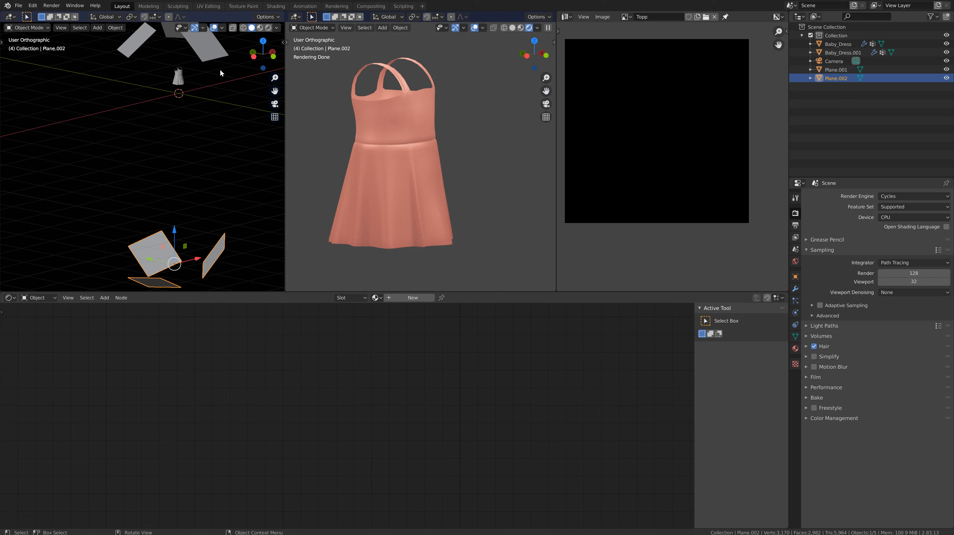
click(208, 50)
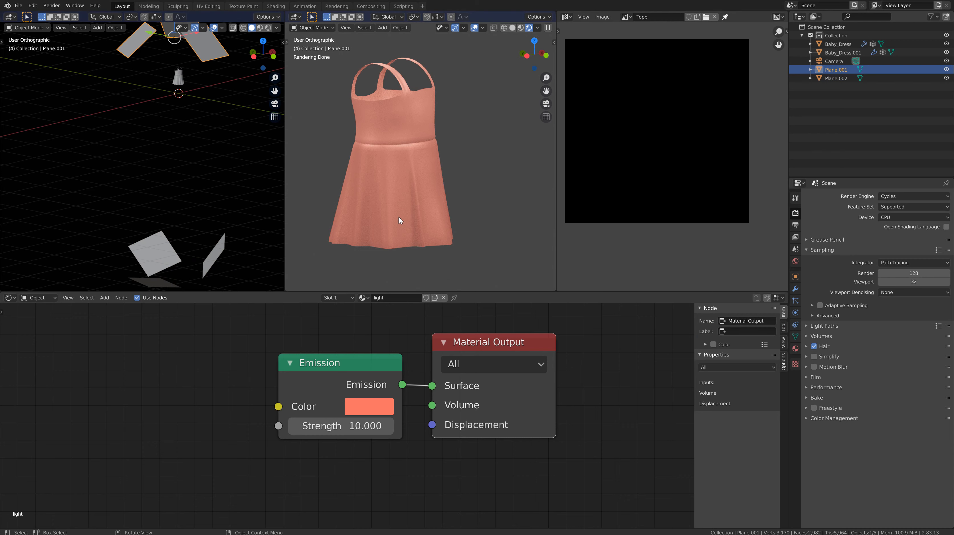
scroll(394, 218, up, 2)
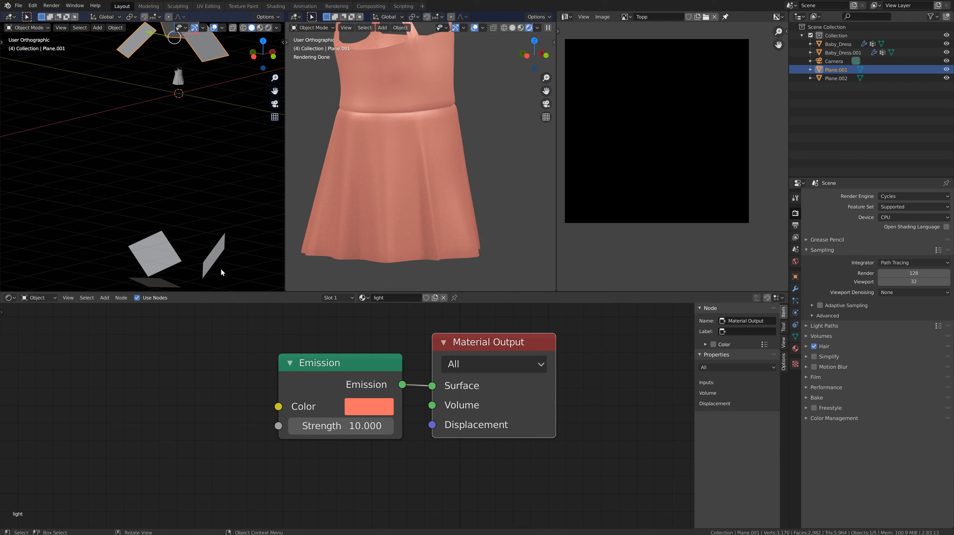
click(214, 258)
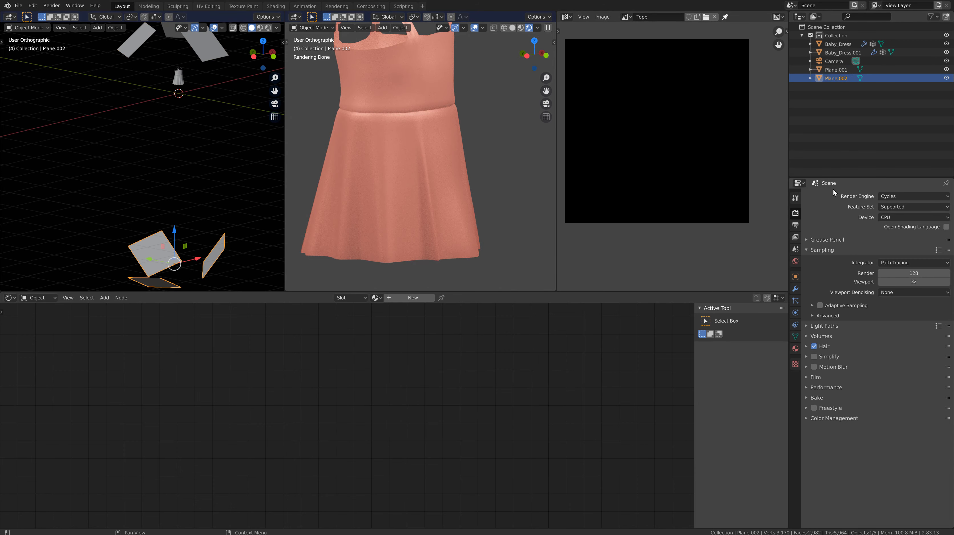
click(794, 350)
click(860, 272)
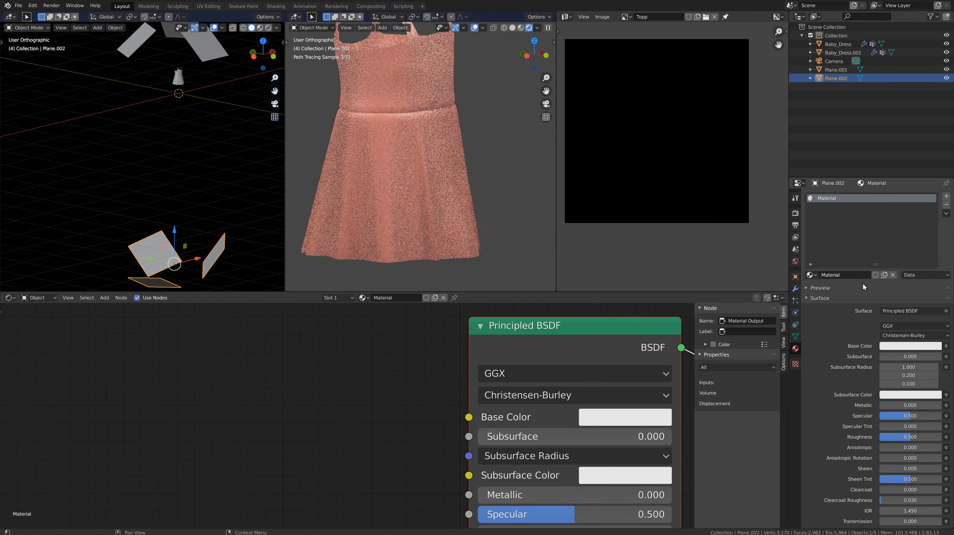
click(895, 311)
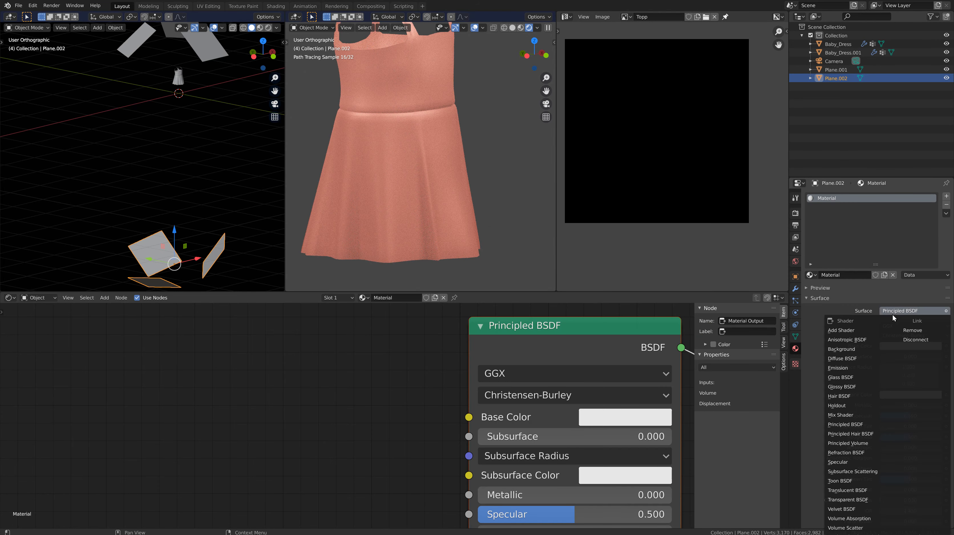
click(840, 369)
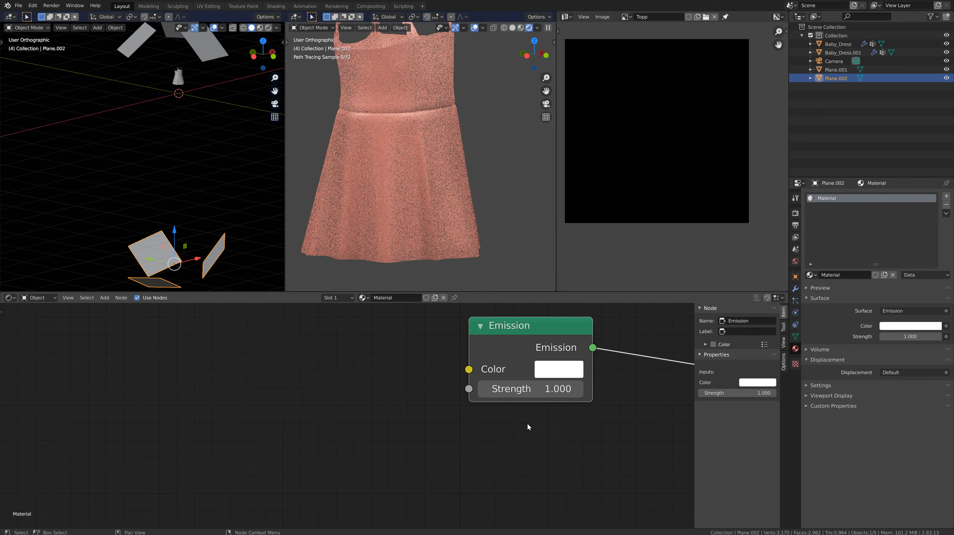
Set the lower planes' emission strength to 10 and colour to purple, about 0.785 hue and 0.742 saturation
click(541, 390)
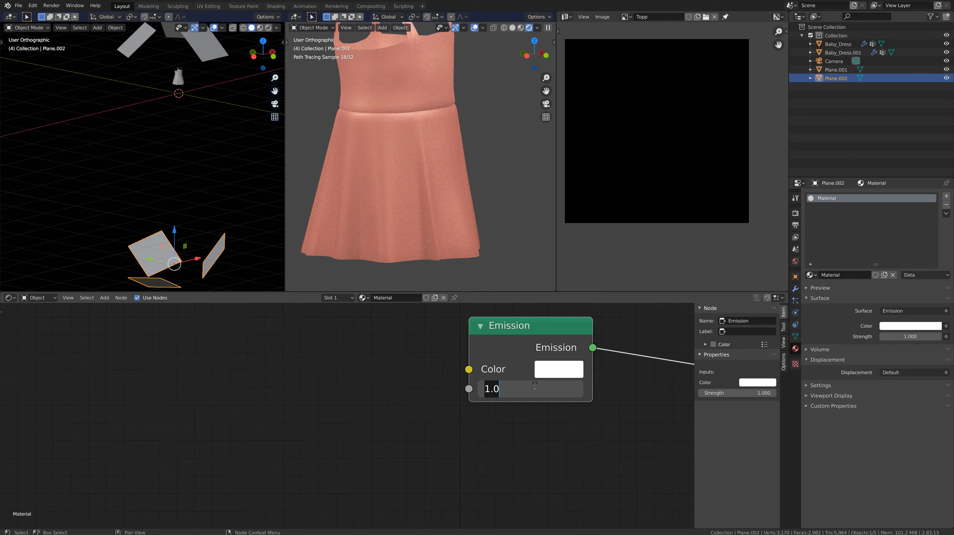
text(10)
key(Return)
click(546, 375)
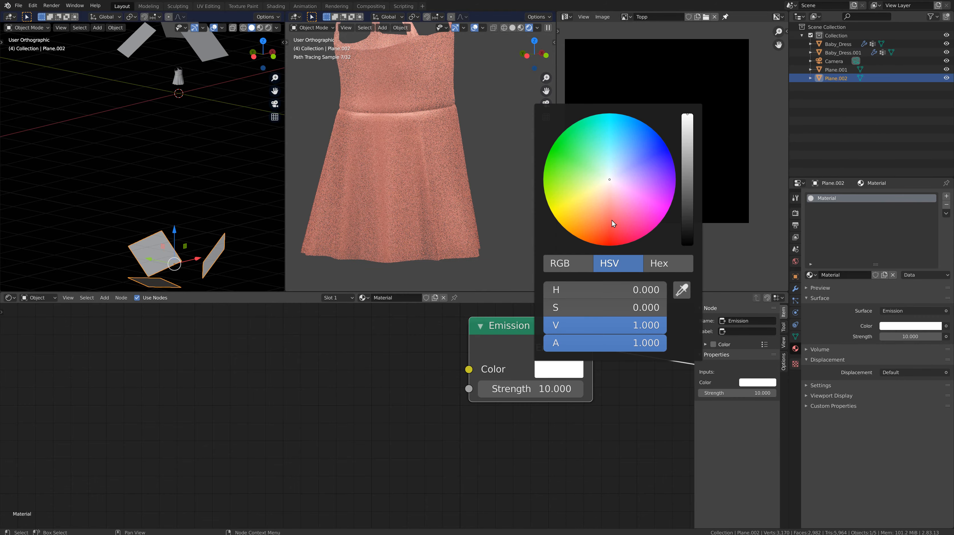
drag(618, 189, 657, 190)
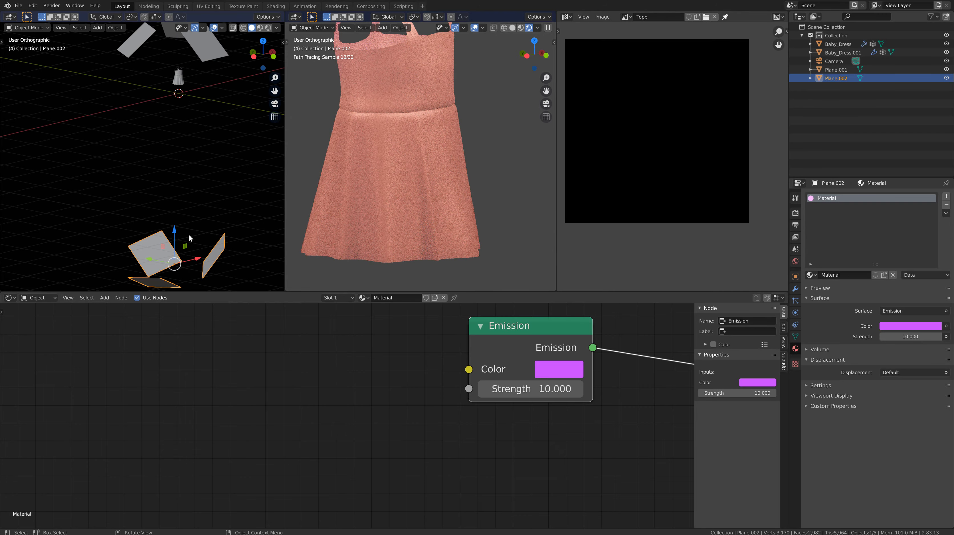
Raise the lower light planes along Z toward the dress and check the rendered lighting on it
drag(177, 222, 176, 107)
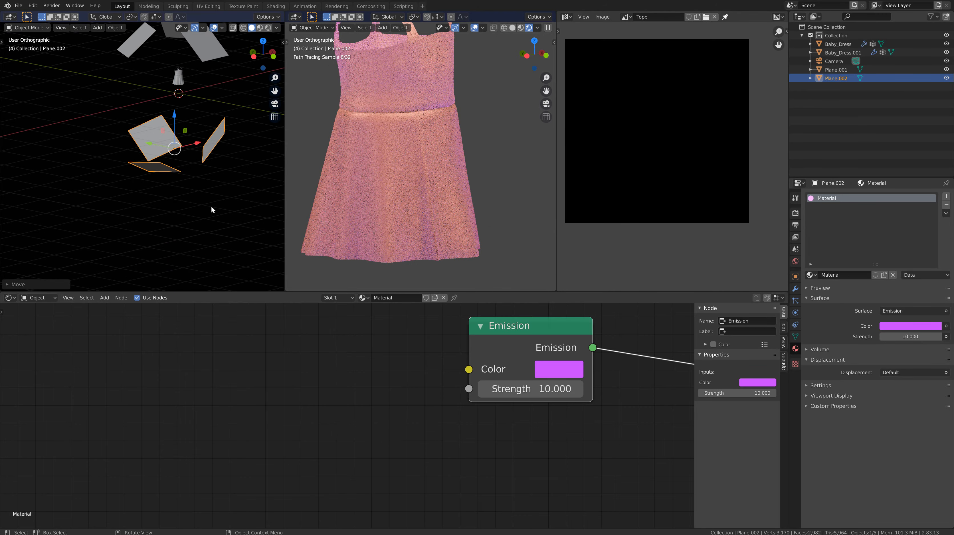
scroll(212, 207, down, 3)
middle_drag(414, 156, 450, 158)
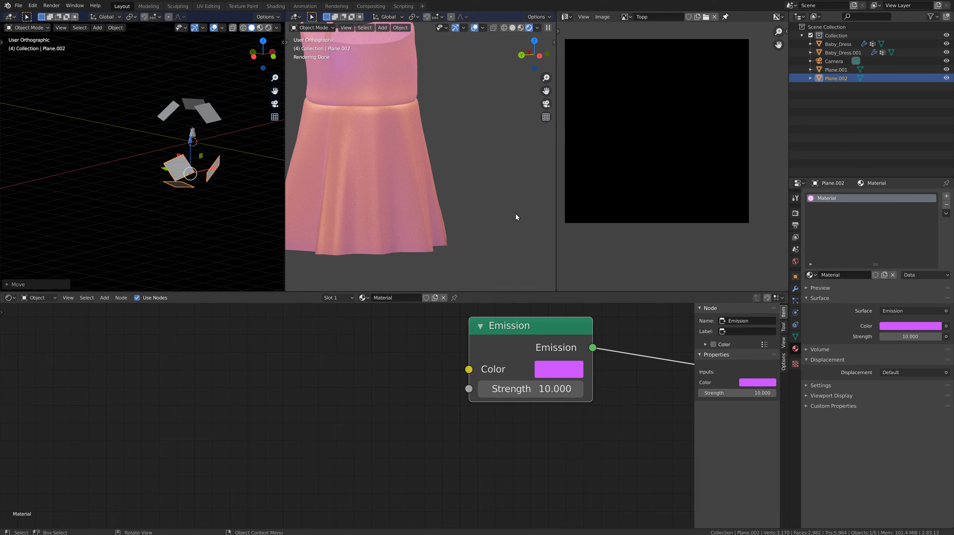
scroll(441, 189, down, 3)
scroll(446, 185, up, 4)
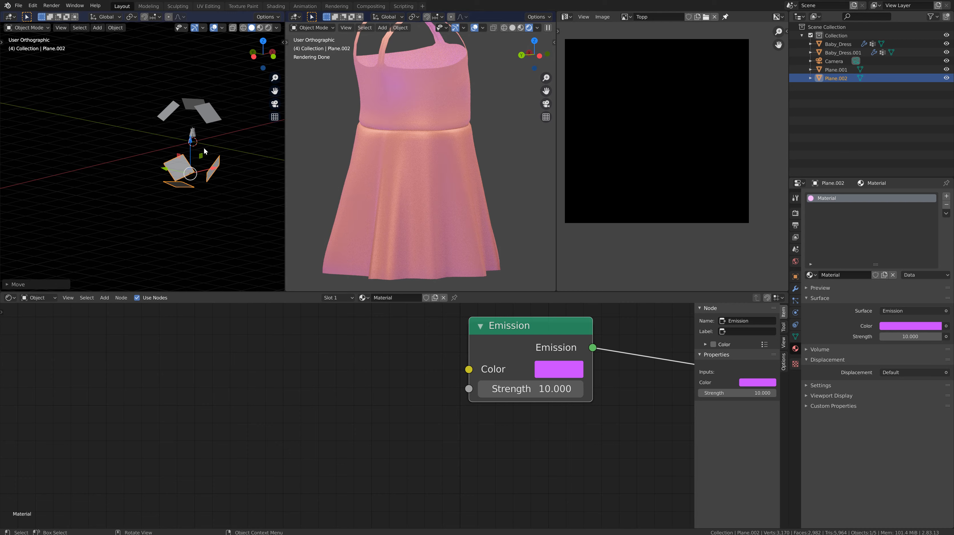
Raise the lower light planes along Z to just below the dress, and move them back down well beneath it
scroll(193, 143, up, 5)
scroll(206, 196, up, 1)
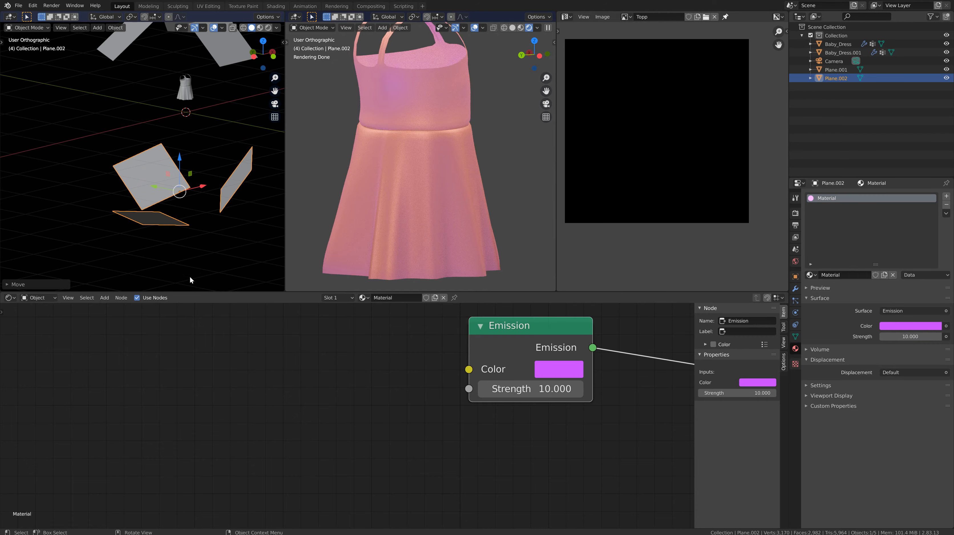
drag(179, 155, 179, 104)
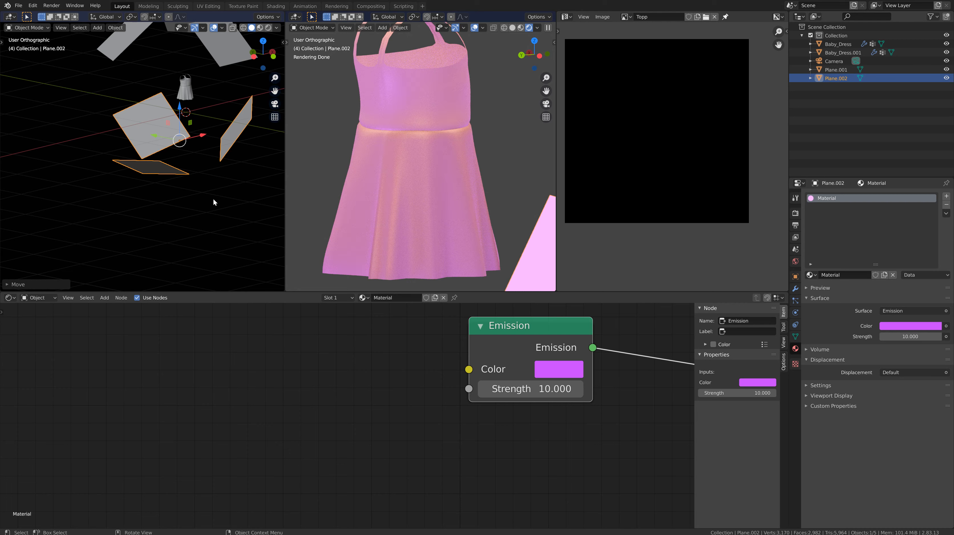
drag(179, 107, 172, 246)
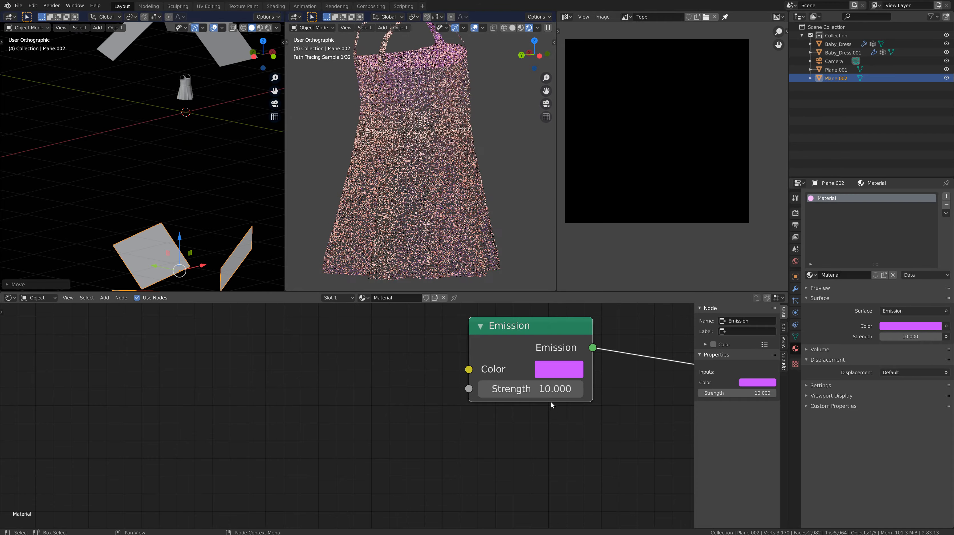
Set the lower light planes' emission colour to white, with hue and saturation 0, and the emission strength to 0
click(550, 370)
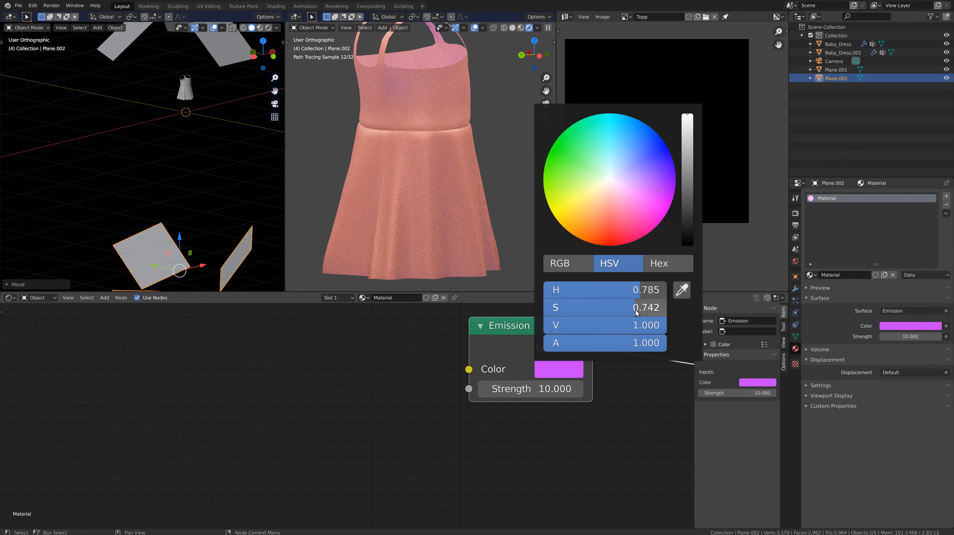
drag(636, 312, 525, 305)
drag(625, 292, 528, 293)
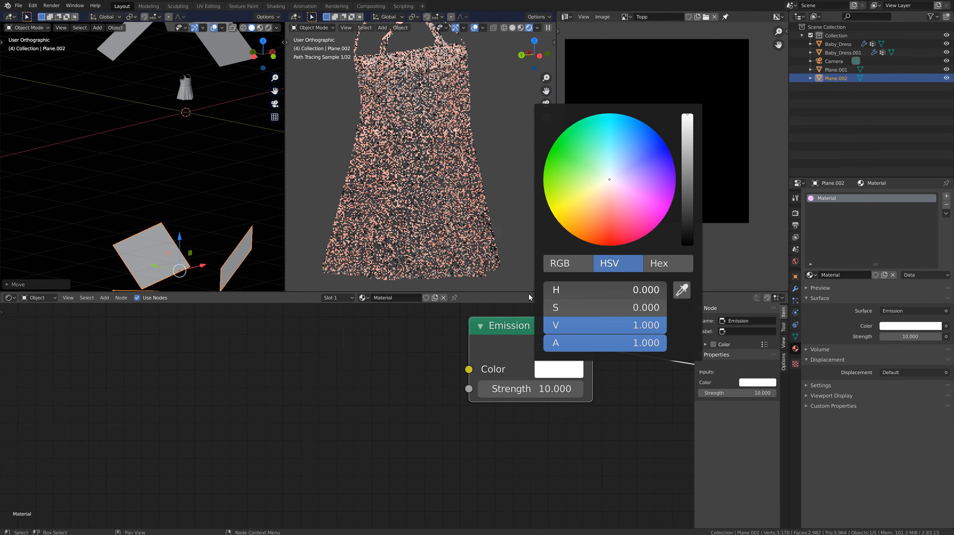
drag(551, 388, 547, 389)
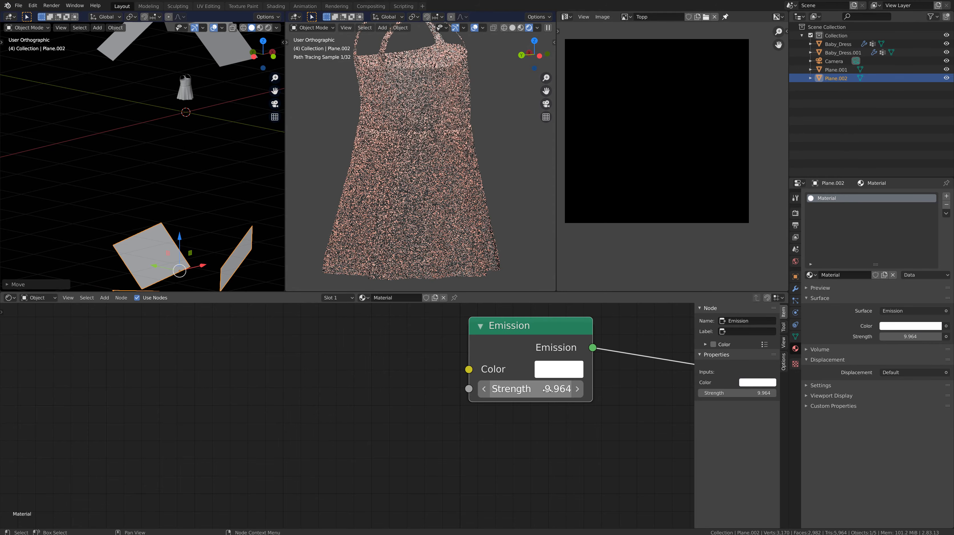
click(547, 389)
text(0.0)
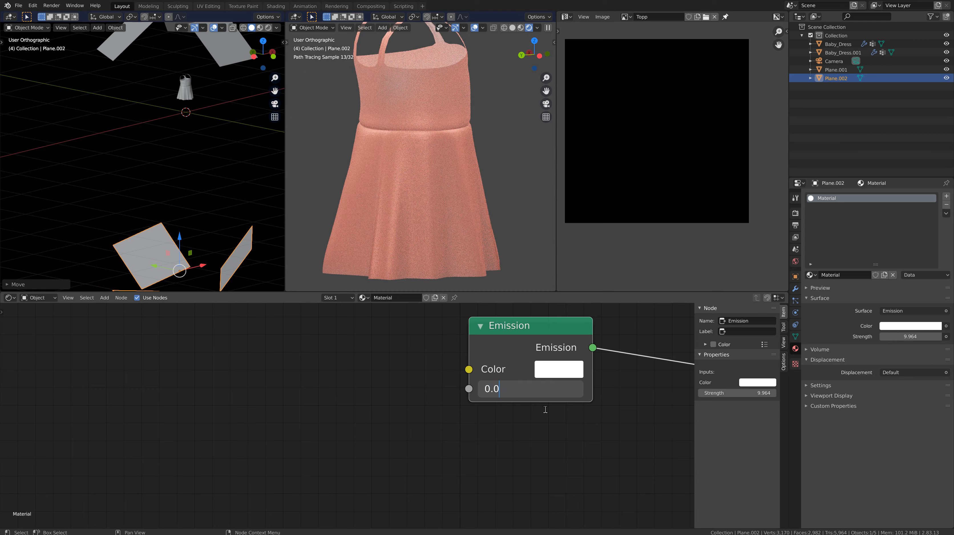
key(Return)
Reset the upper light planes' emission colour to white by setting its hue and saturation to 0
middle_drag(220, 179, 220, 205)
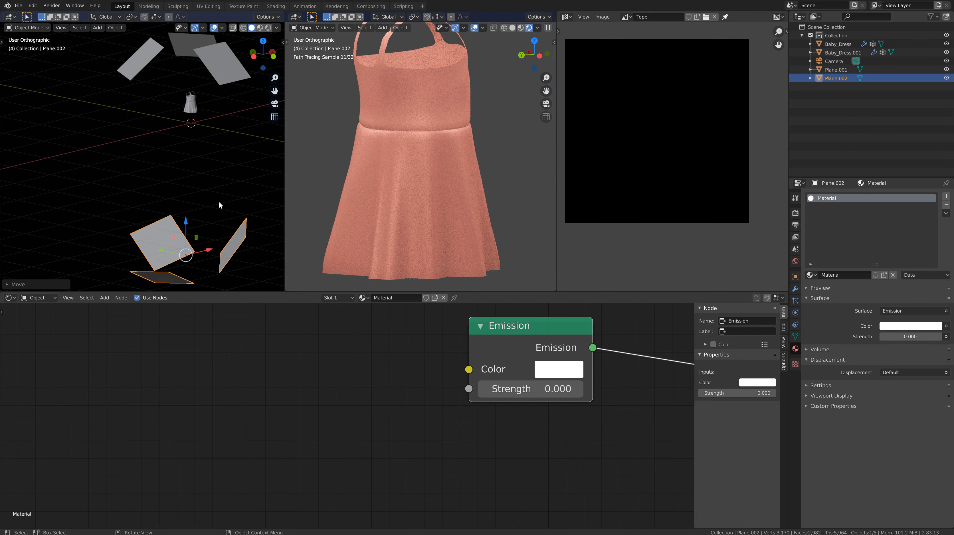
scroll(220, 205, down, 3)
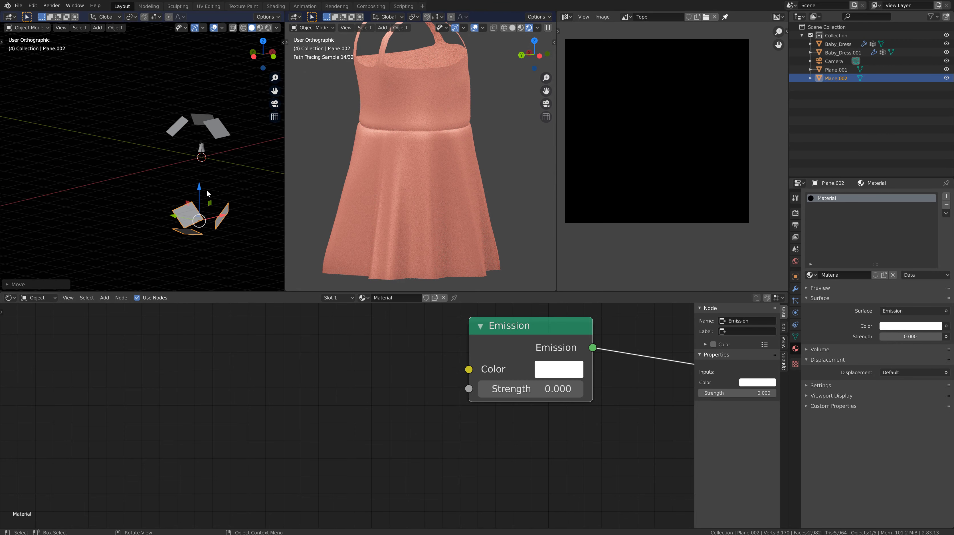
scroll(224, 130, up, 2)
click(223, 127)
click(356, 406)
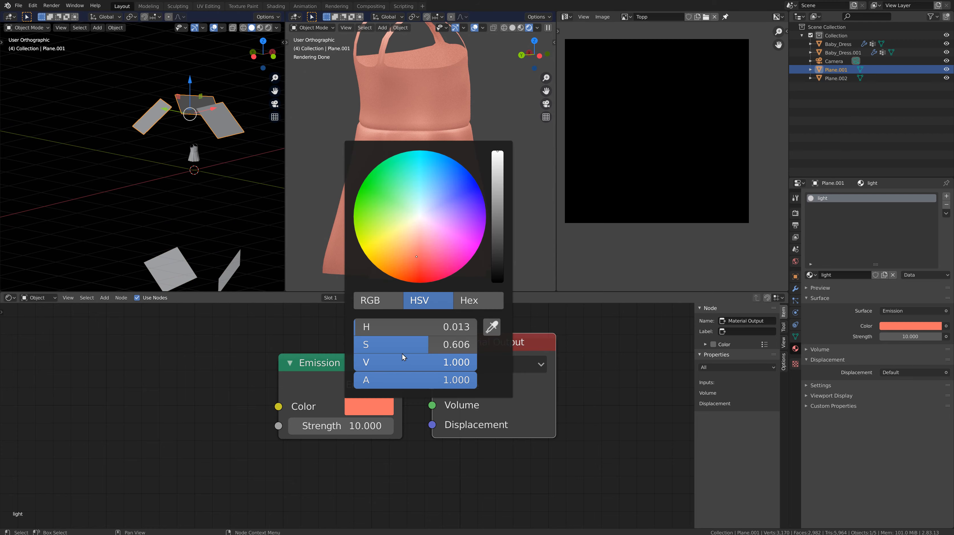
drag(427, 343, 293, 339)
drag(355, 330, 323, 327)
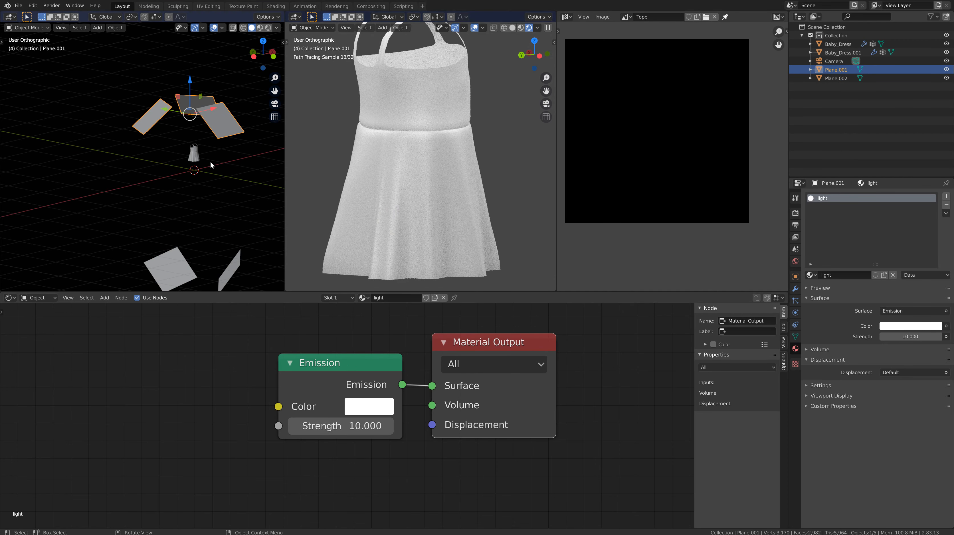
scroll(273, 183, down, 2)
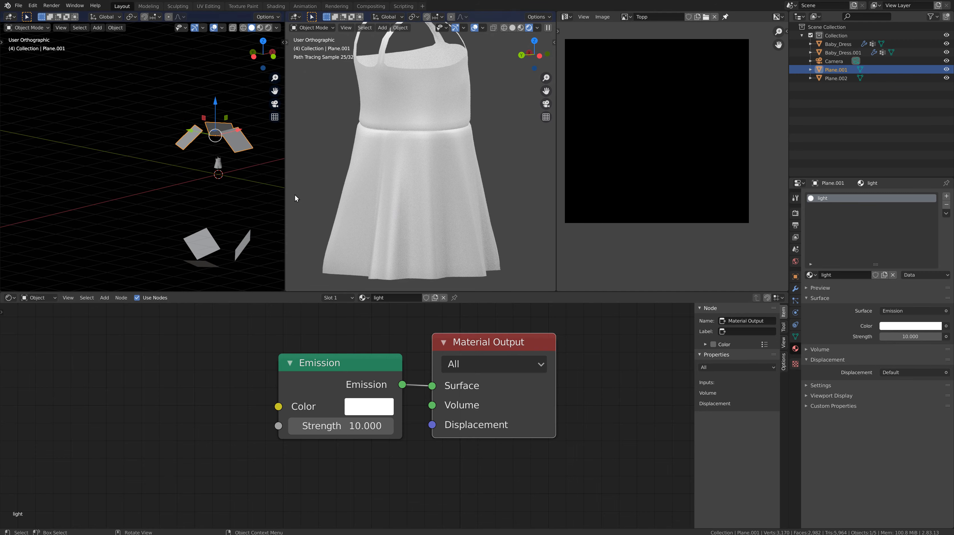
scroll(111, 218, down, 3)
scroll(176, 123, up, 3)
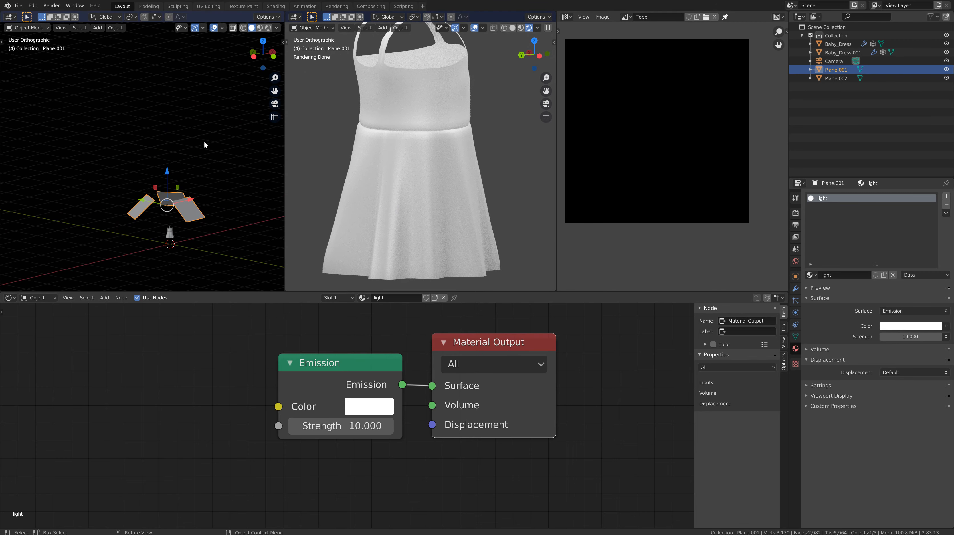
scroll(224, 256, up, 2)
middle_drag(432, 163, 369, 168)
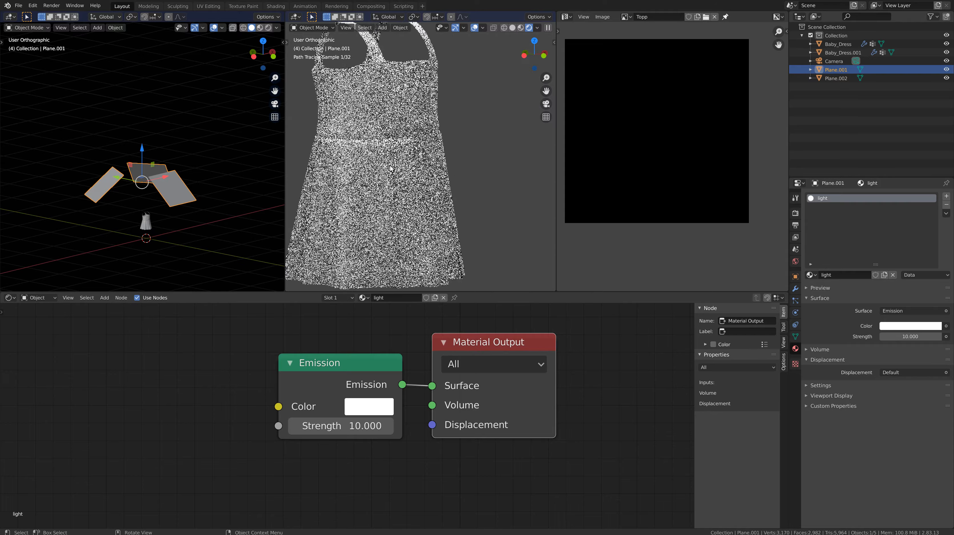
Move the upper light planes up along Z, farther above the dress
scroll(485, 139, down, 2)
scroll(414, 200, up, 3)
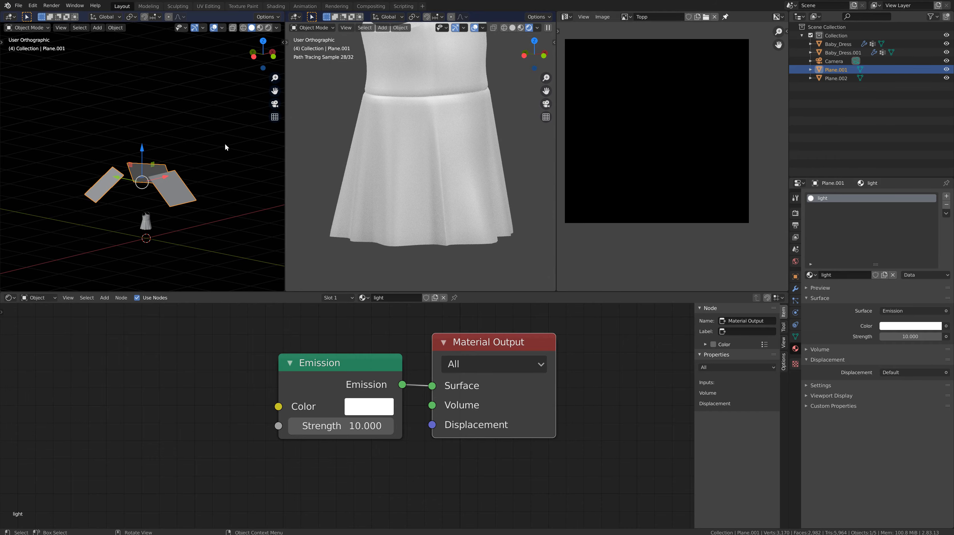
drag(141, 149, 148, 124)
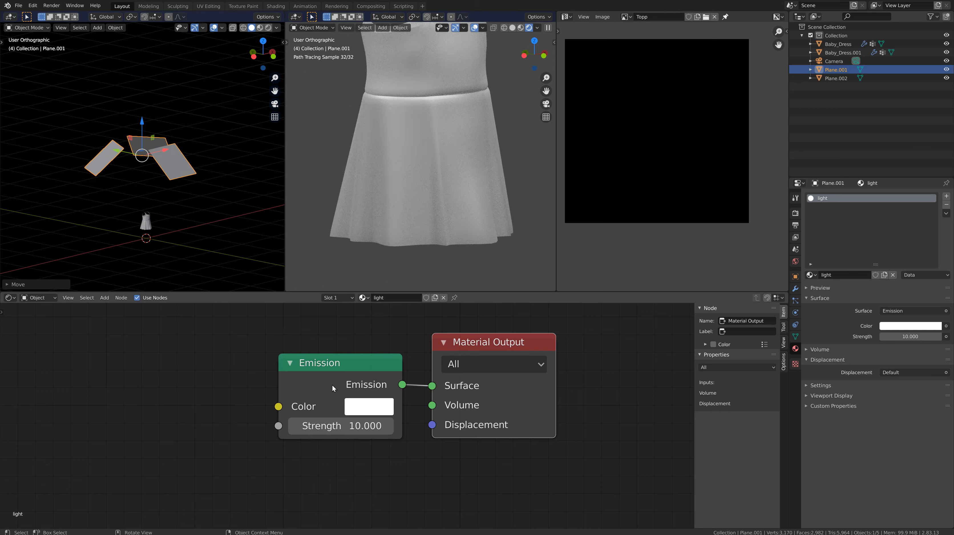
Increase the upper light planes' emission strength to 12.3
click(386, 426)
click(386, 426)
click(386, 427)
click(387, 426)
click(386, 426)
click(386, 426)
click(387, 426)
click(386, 426)
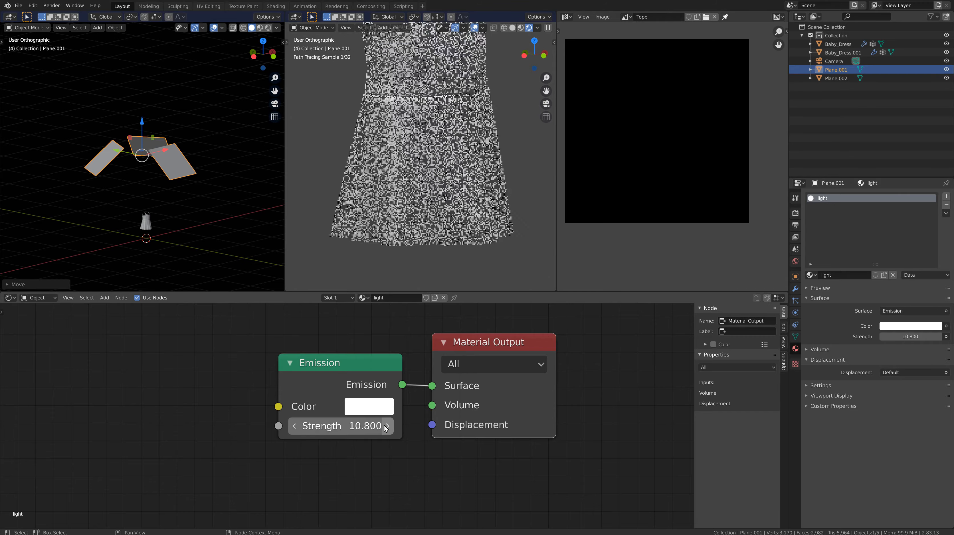
click(386, 426)
click(387, 426)
click(386, 427)
click(386, 426)
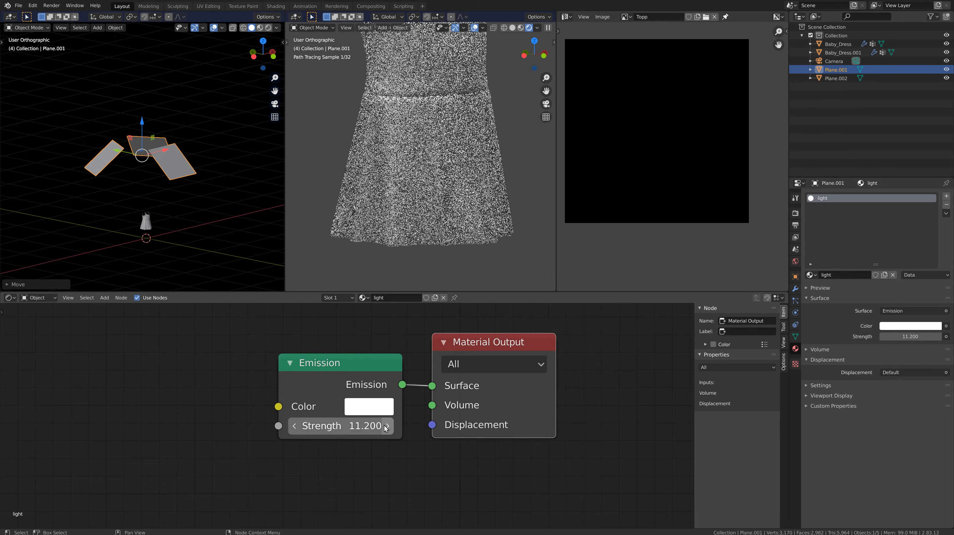
click(386, 427)
click(386, 426)
click(386, 426)
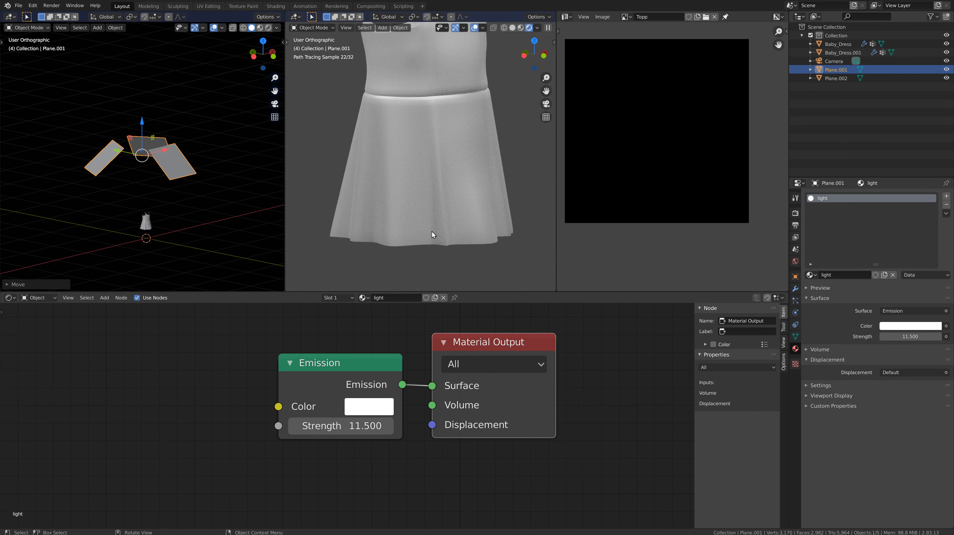
click(386, 426)
click(387, 426)
click(387, 427)
click(387, 426)
click(387, 426)
click(387, 426)
Examine the rendered lighting on the dress from above, close up and at full length
mouse_move(384, 183)
middle_down()
mouse_move(420, 160)
mouse_move(445, 161)
mouse_move(412, 152)
middle_up()
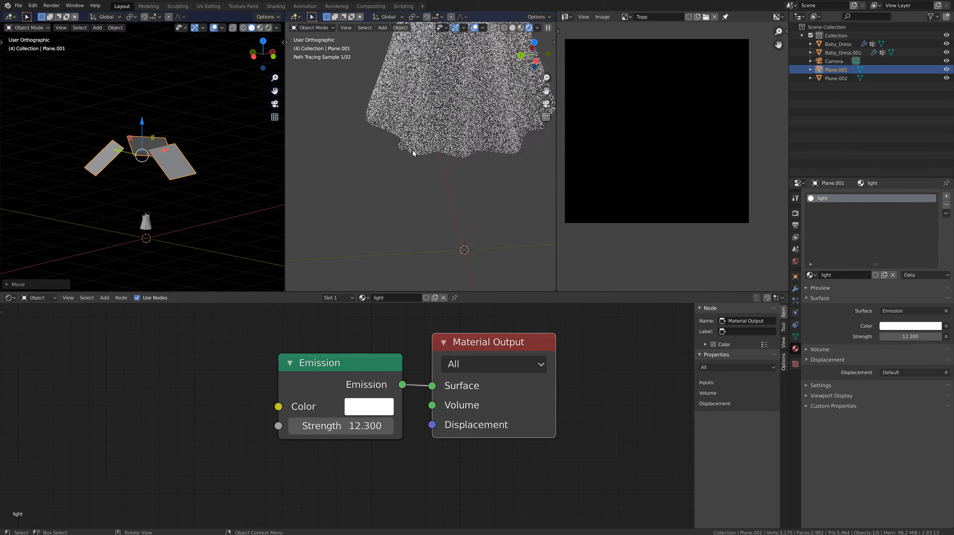
scroll(411, 154, down, 5)
scroll(435, 111, up, 6)
shift+middle_drag(441, 64, 412, 176)
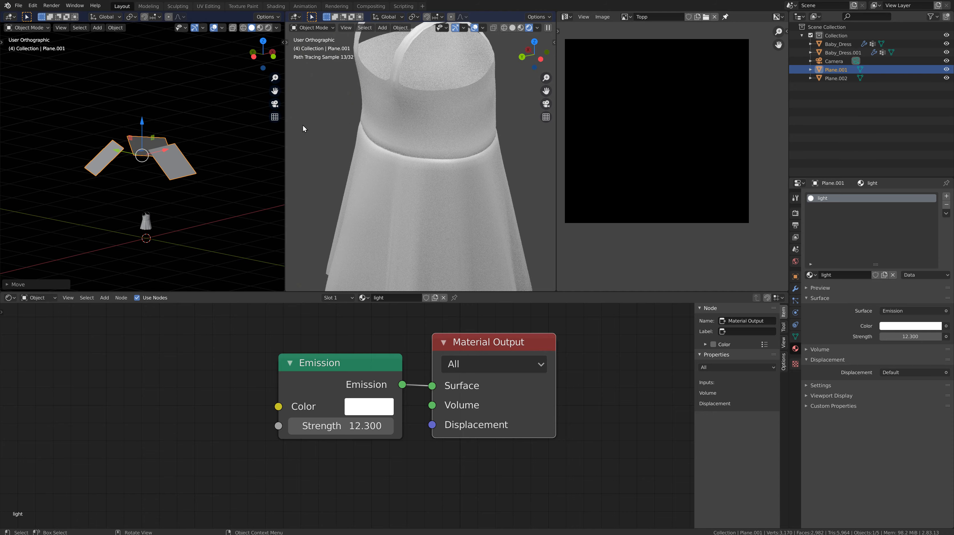
scroll(339, 158, down, 2)
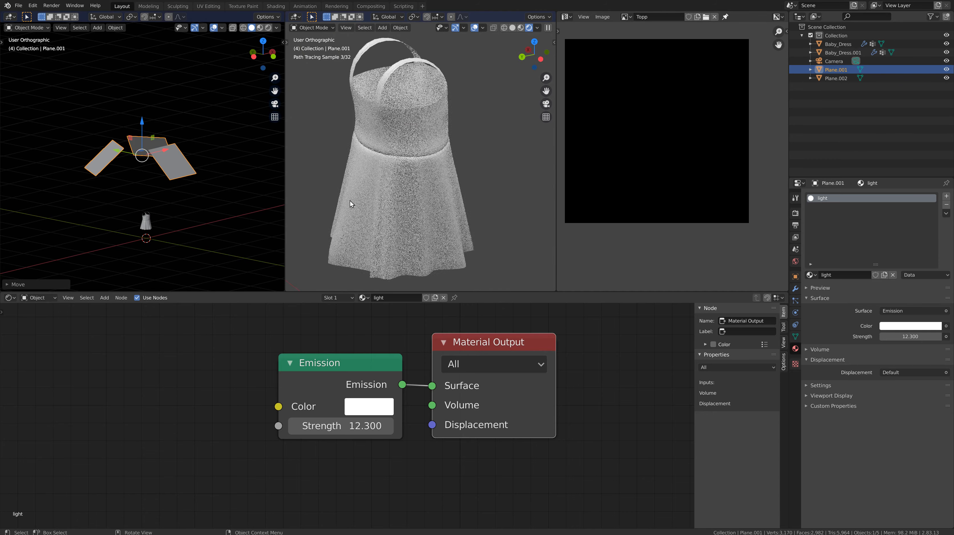
scroll(350, 200, up, 1)
scroll(350, 200, down, 1)
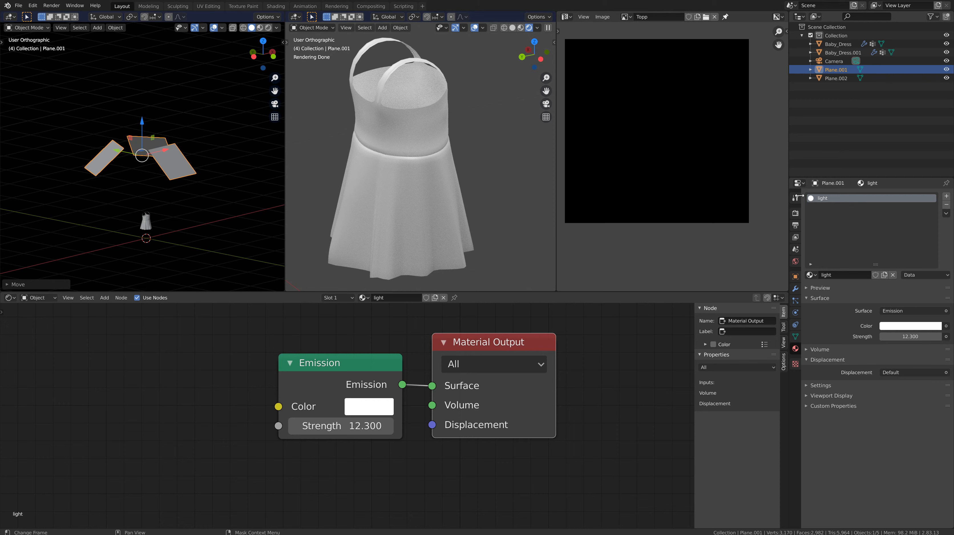
Show the scene's Bake render settings and look through the available bake types
click(795, 213)
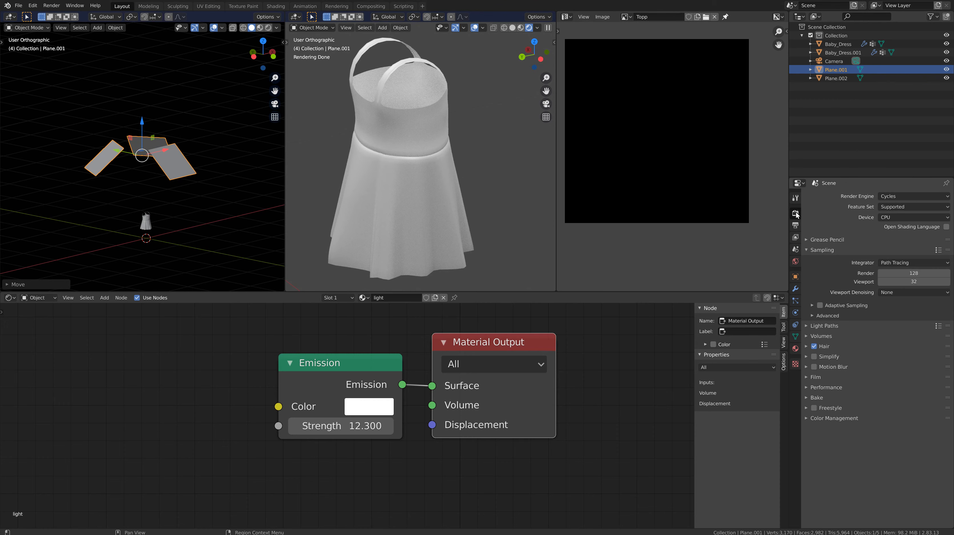
click(808, 398)
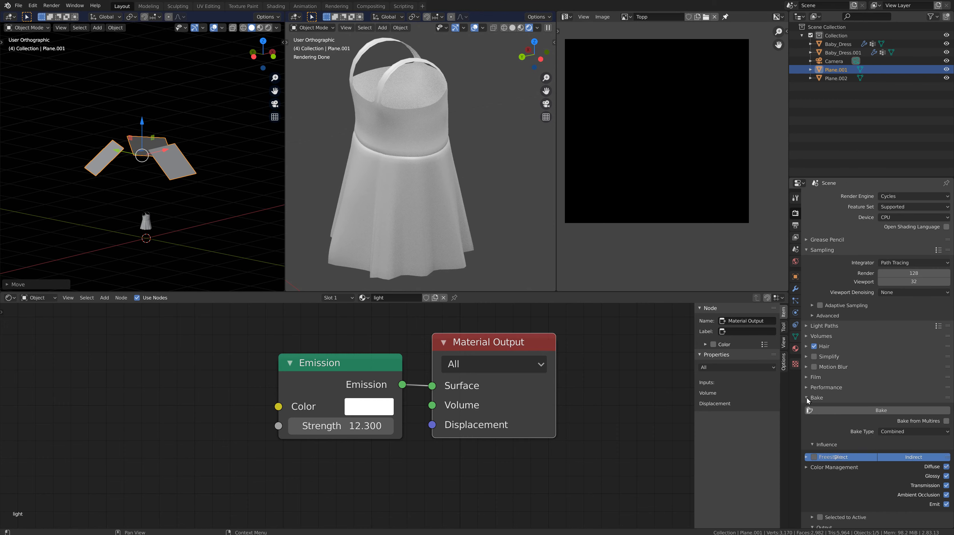
scroll(853, 369, down, 3)
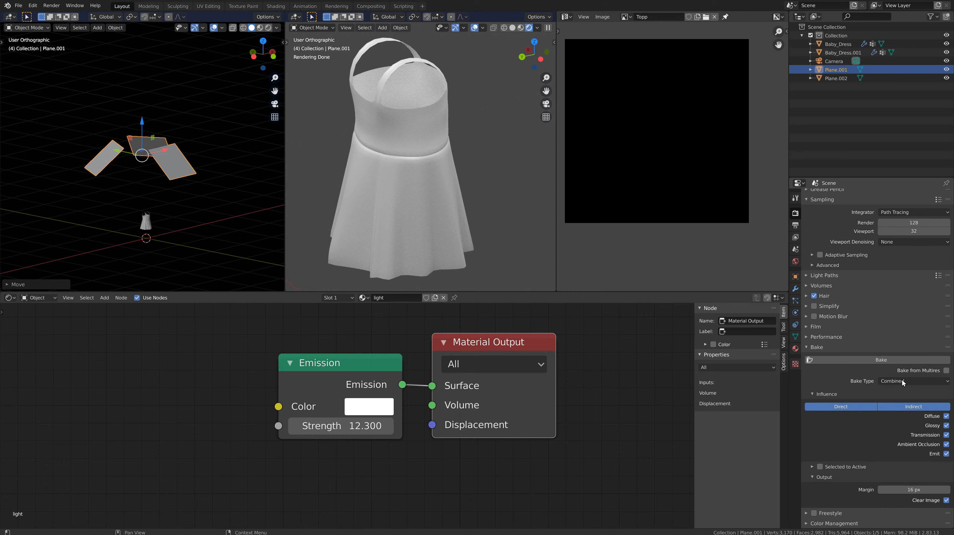
click(900, 380)
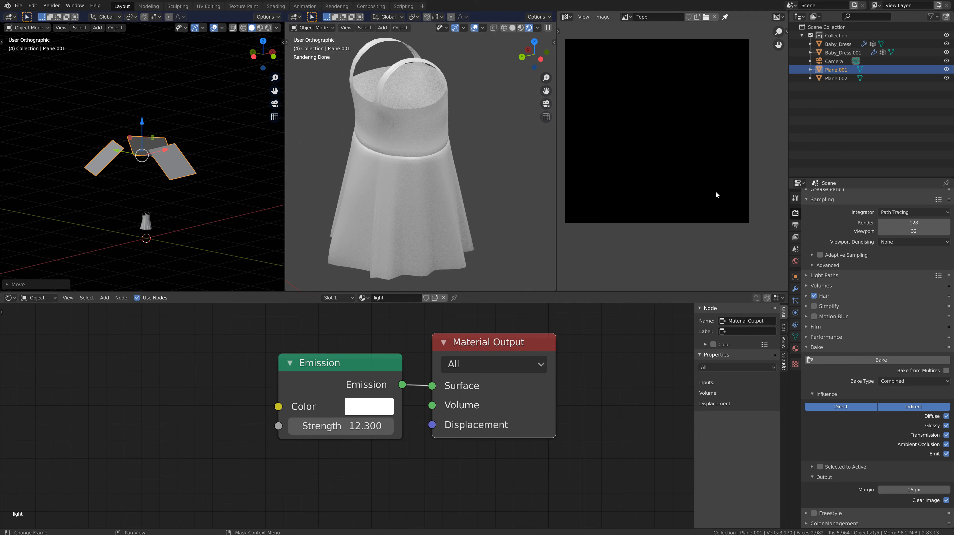
Select the dress's lower part and show the full node tree of its skirt material in an enlarged node editor
click(794, 349)
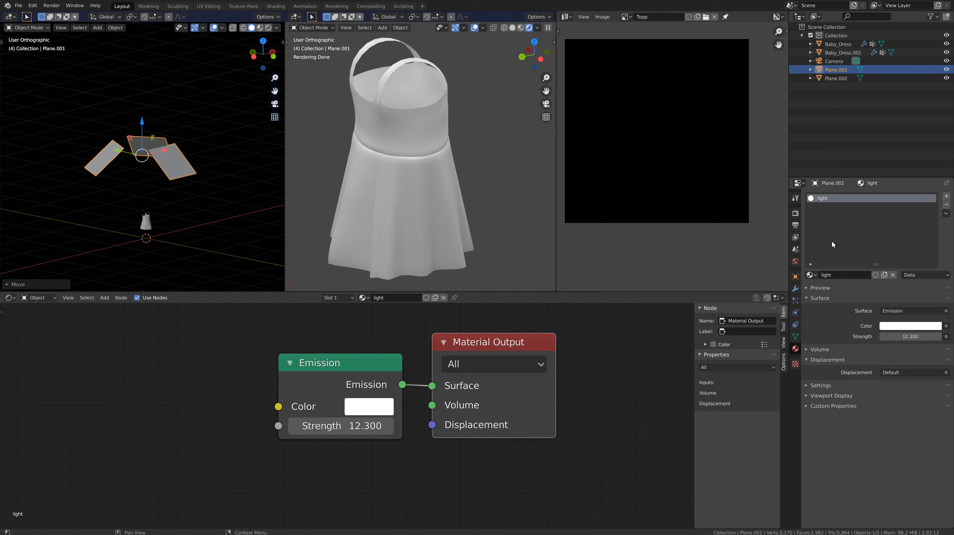
click(145, 224)
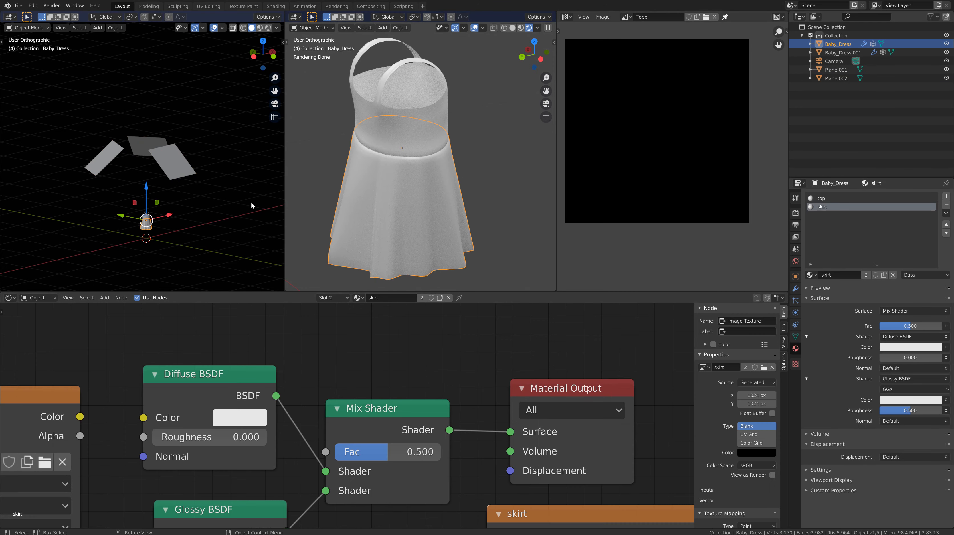
click(825, 198)
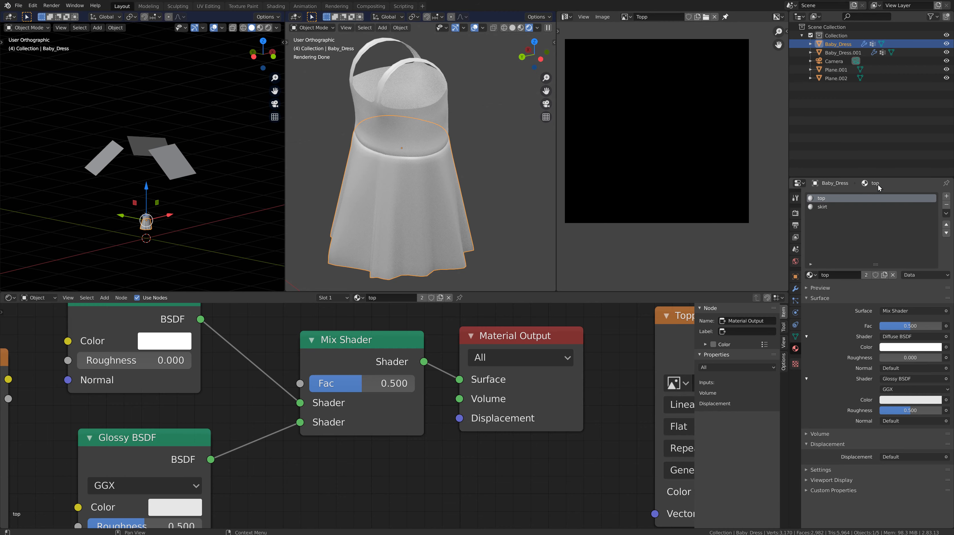
click(822, 206)
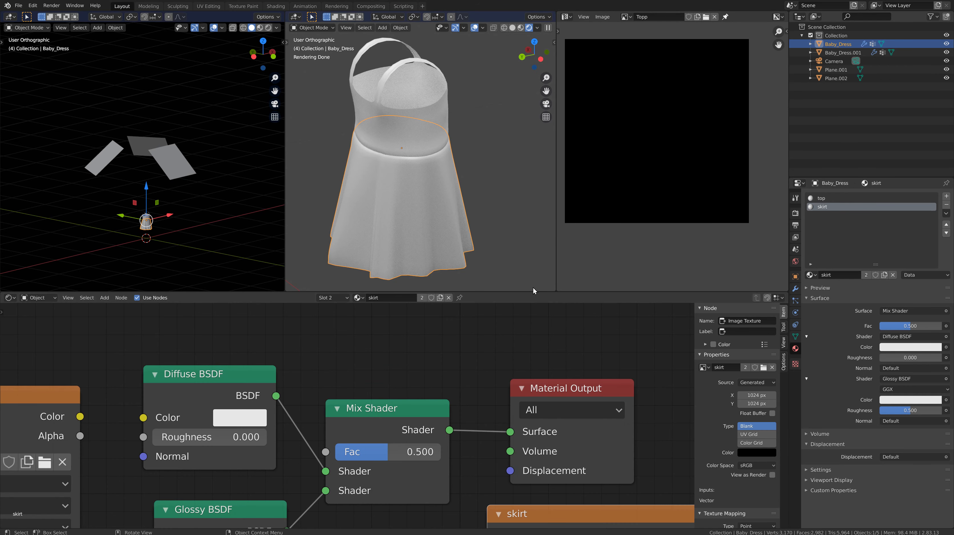
mouse_move(531, 291)
mouse_down()
mouse_move(537, 245)
mouse_move(526, 273)
mouse_up()
middle_drag(489, 348, 678, 333)
scroll(483, 387, down, 9)
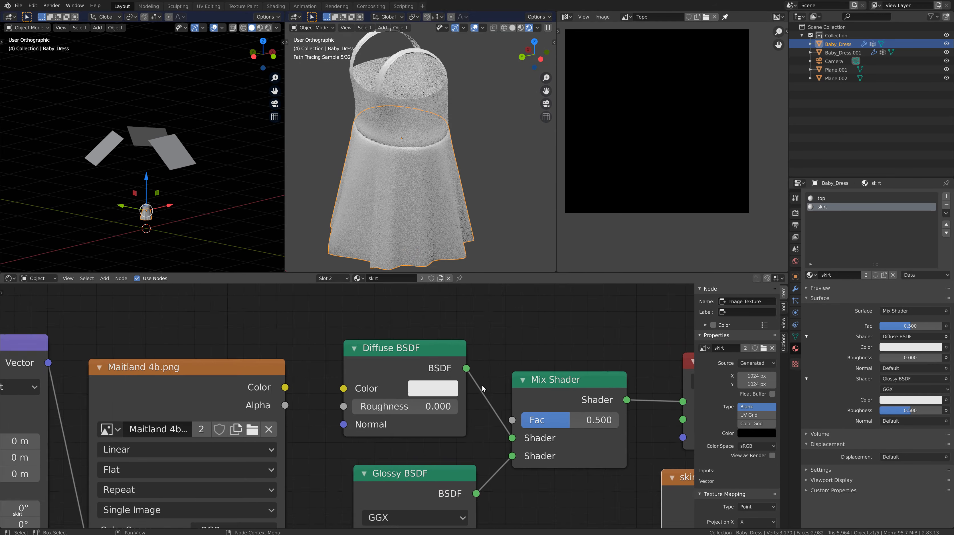
middle_drag(405, 443, 324, 408)
scroll(448, 412, down, 1)
middle_drag(448, 411, 438, 410)
scroll(429, 414, up, 1)
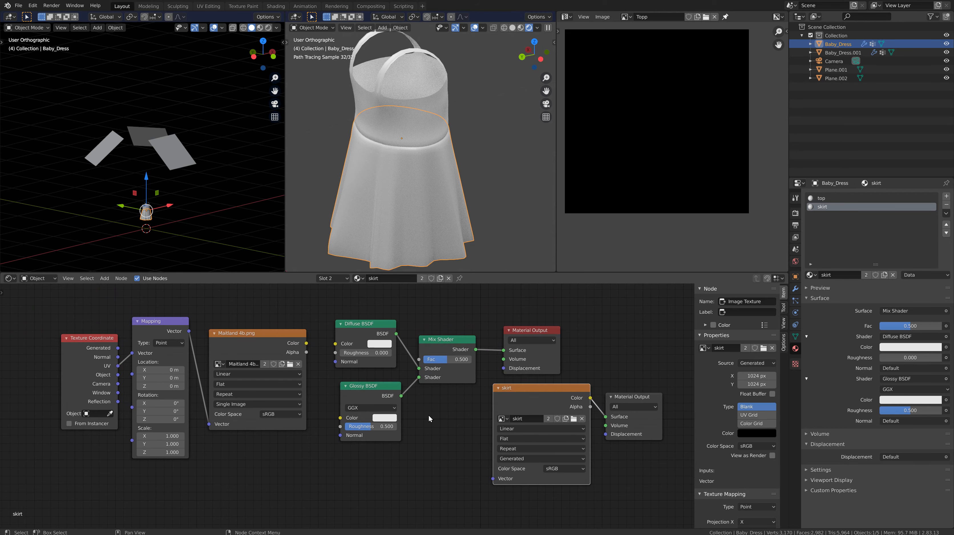
Set the skirt material's Diffuse BSDF colour to red and check it on the rendered dress
click(376, 344)
drag(401, 259, 401, 286)
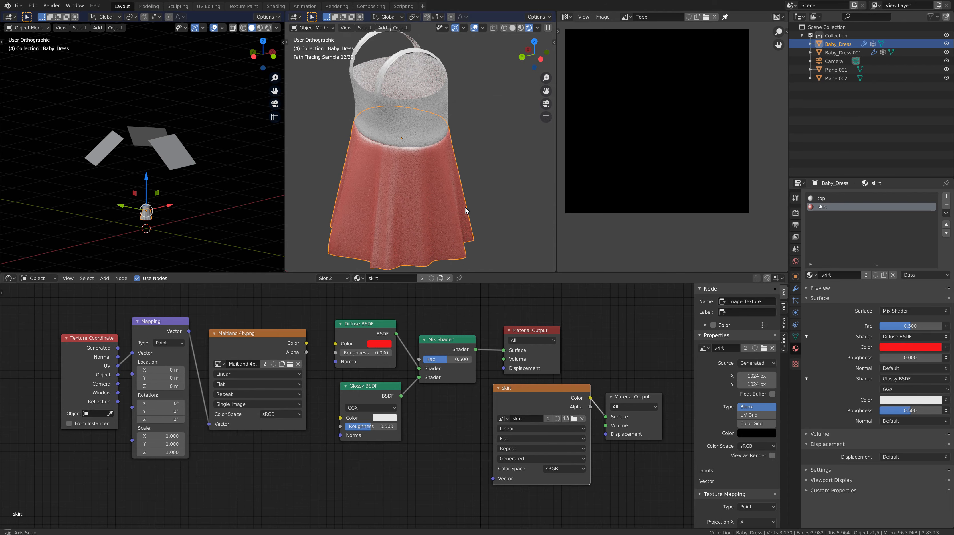
middle_drag(465, 207, 471, 201)
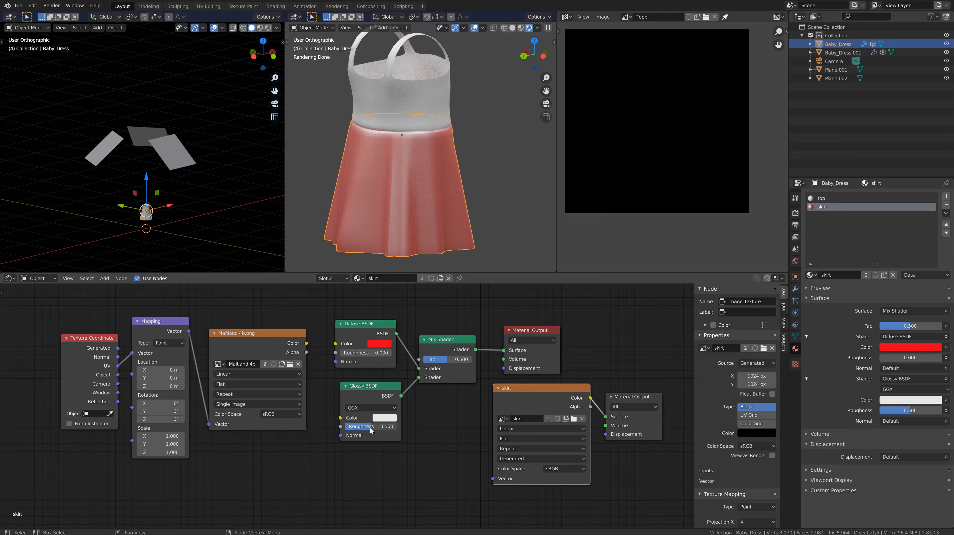
Try a Glossy BSDF roughness of 0.197 on the skirt material, and raise it to 0.346
drag(370, 430, 353, 429)
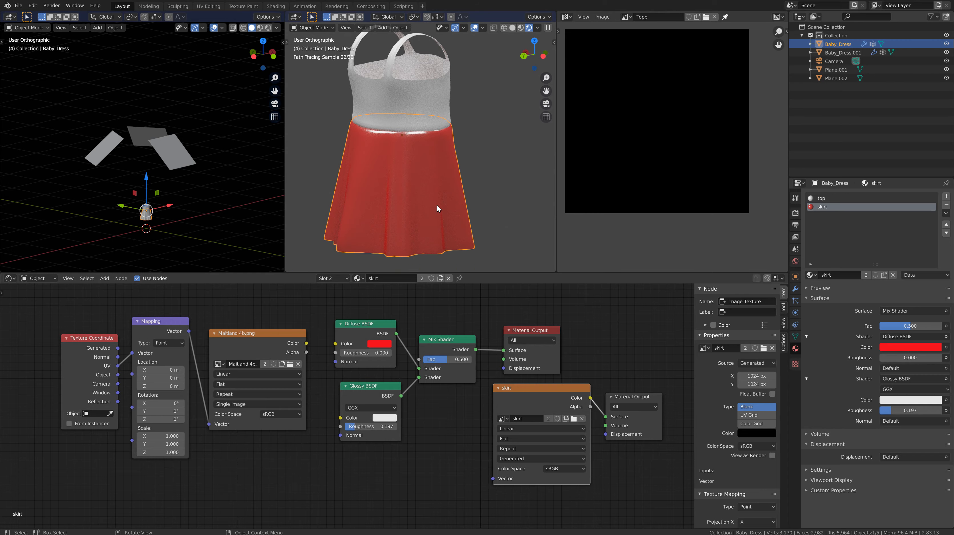
scroll(435, 191, up, 4)
scroll(433, 183, down, 4)
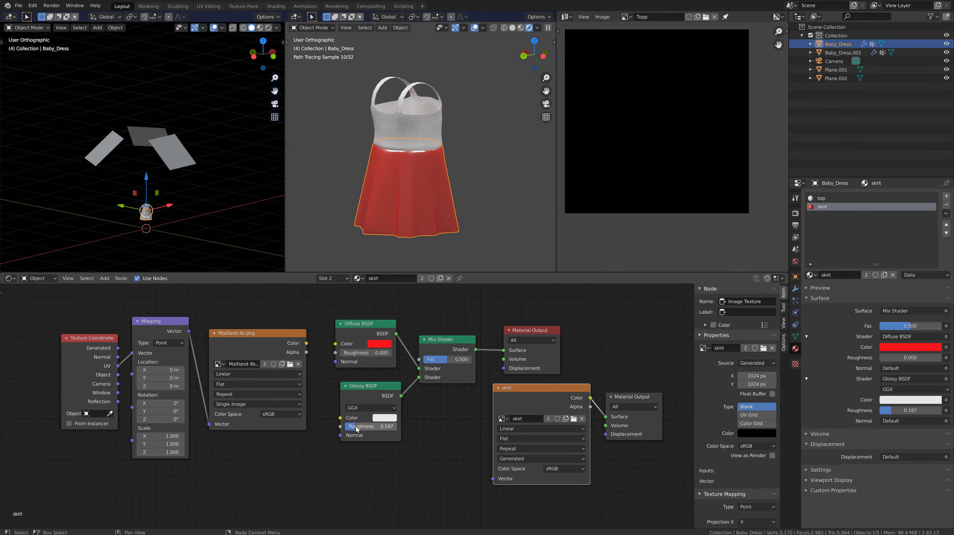
mouse_move(362, 428)
mouse_down()
mouse_move(392, 428)
mouse_move(369, 429)
mouse_up()
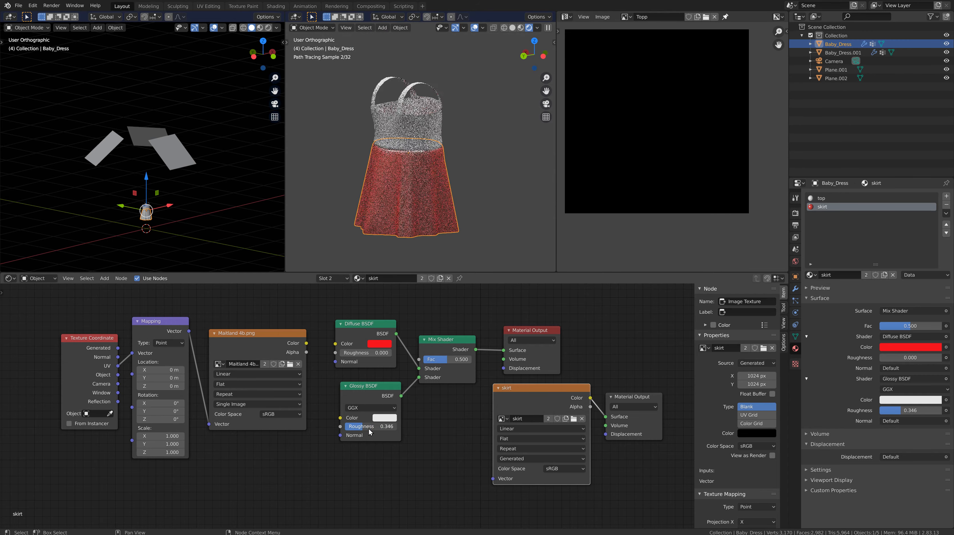
Set the skirt material's Mix Shader factor to 0.233, Diffuse BSDF roughness to 0.692 and Glossy BSDF roughness to 0.238
mouse_move(443, 360)
mouse_down()
mouse_move(463, 358)
mouse_move(436, 363)
mouse_up()
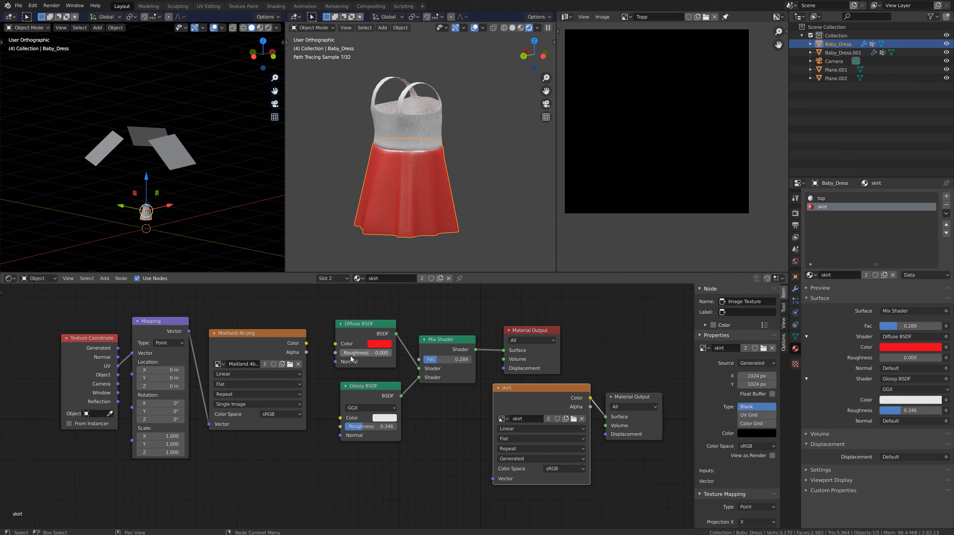
drag(361, 354, 429, 362)
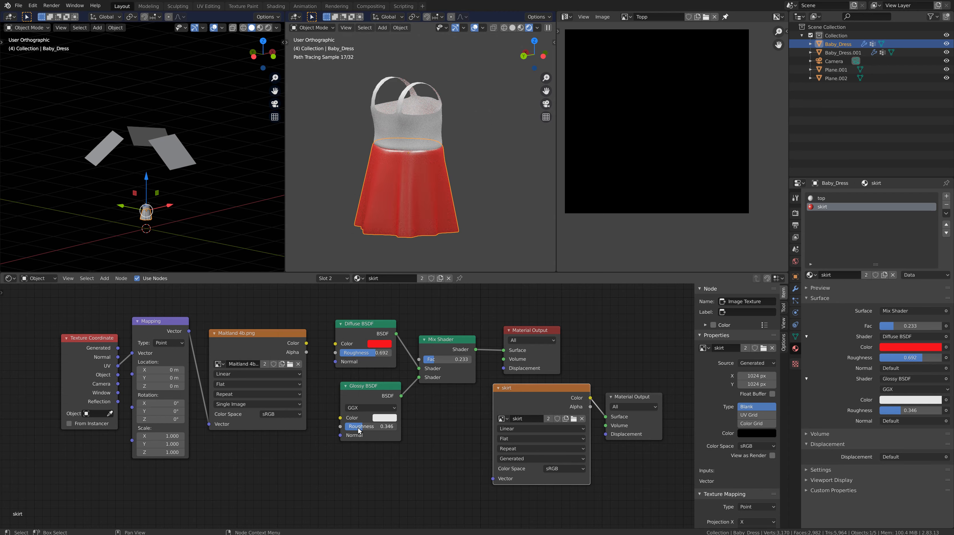
drag(359, 426, 354, 427)
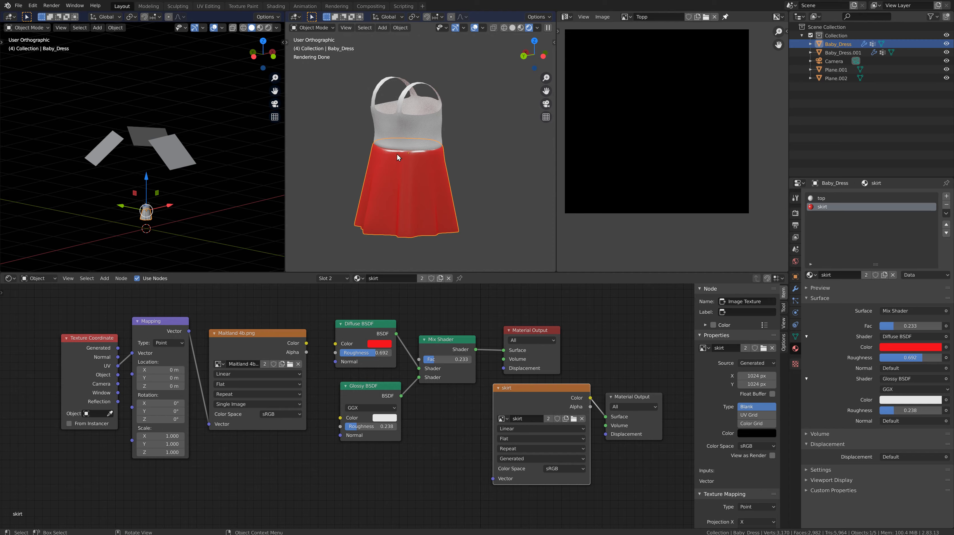
middle_drag(410, 193, 466, 214)
scroll(397, 170, up, 4)
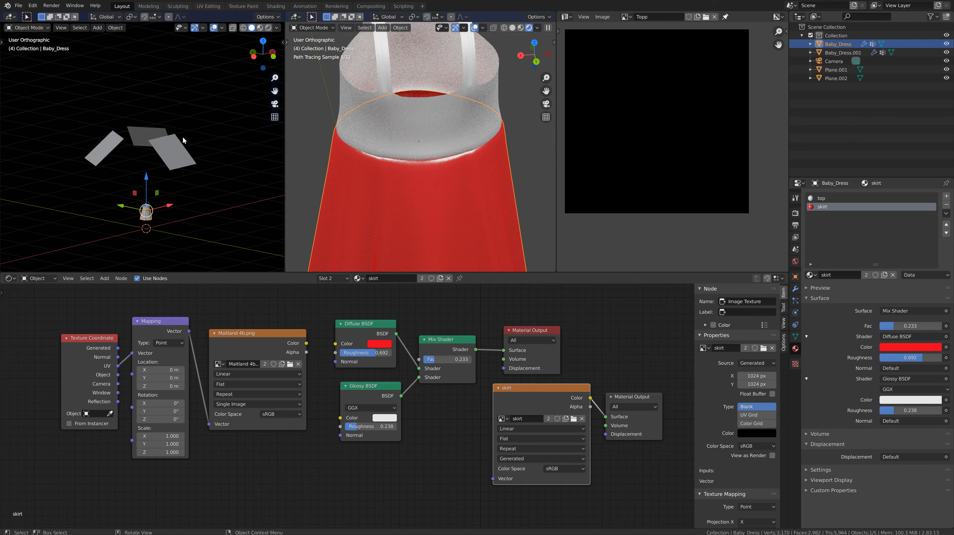
Set the upper light planes' emission strength to 10.452 and lower the planes along Z to just above the dress
click(175, 151)
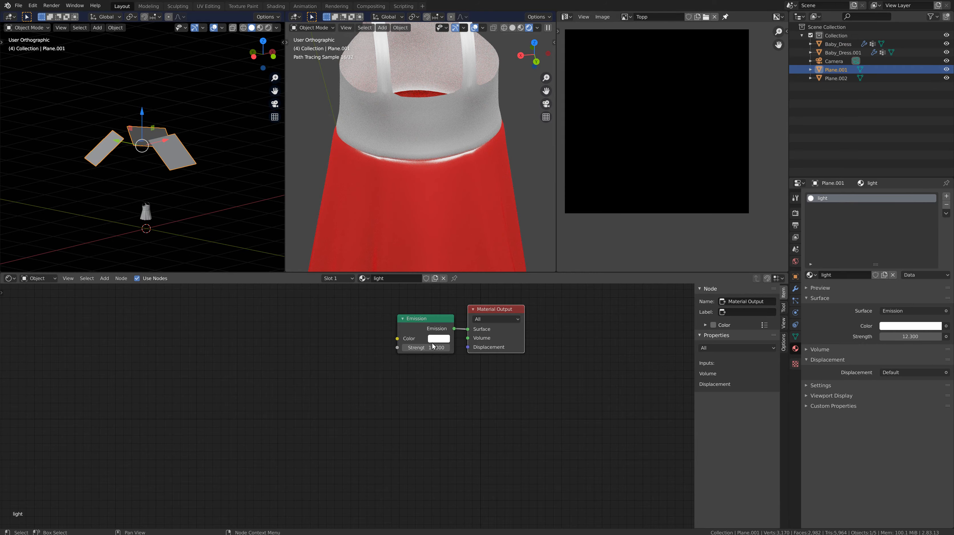
drag(435, 348, 343, 296)
scroll(409, 236, down, 6)
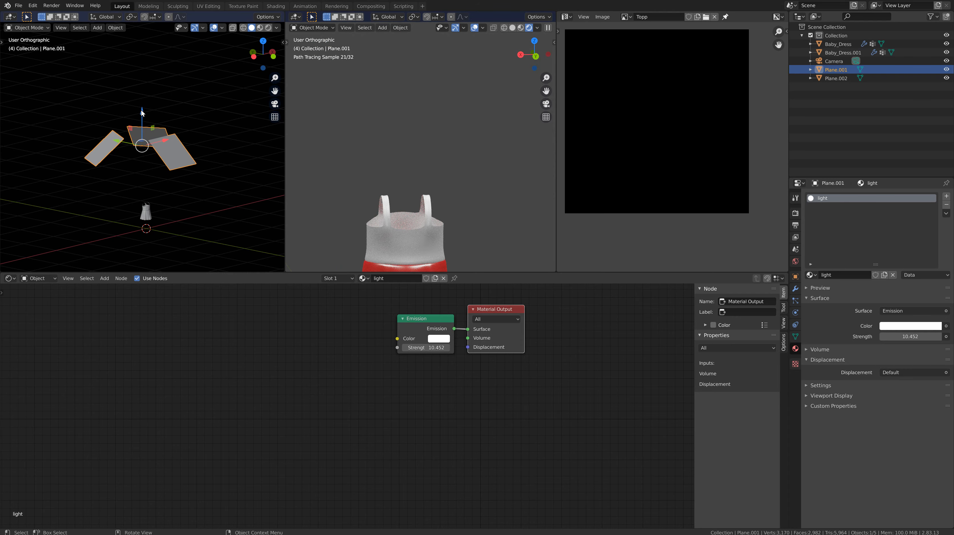
drag(142, 112, 189, 154)
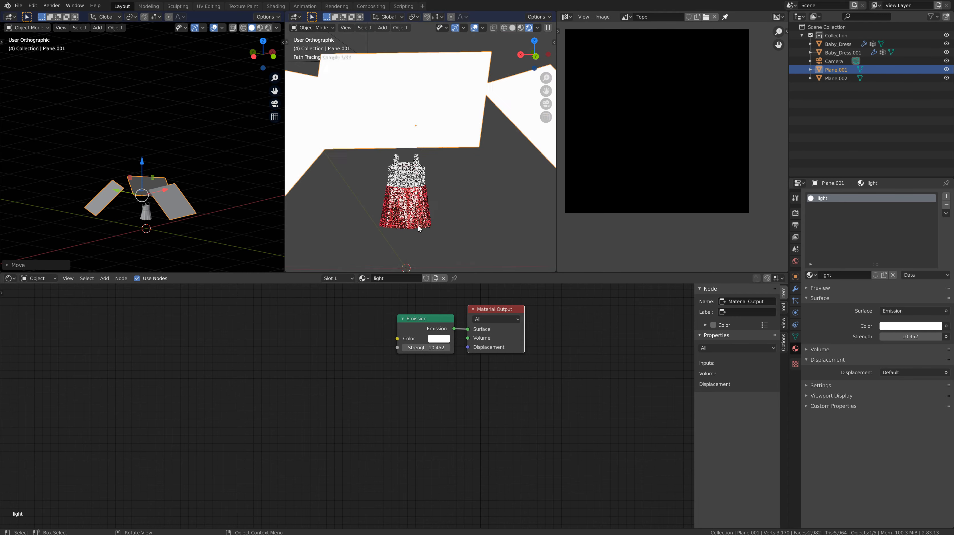
scroll(417, 225, up, 4)
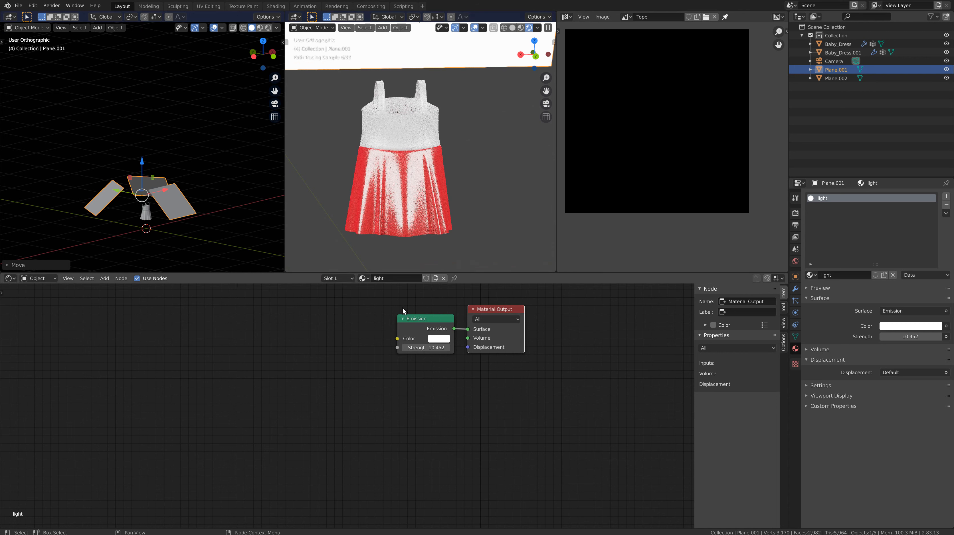
Set the Diffuse BSDF roughness of the dress's skirt material to 0
click(148, 214)
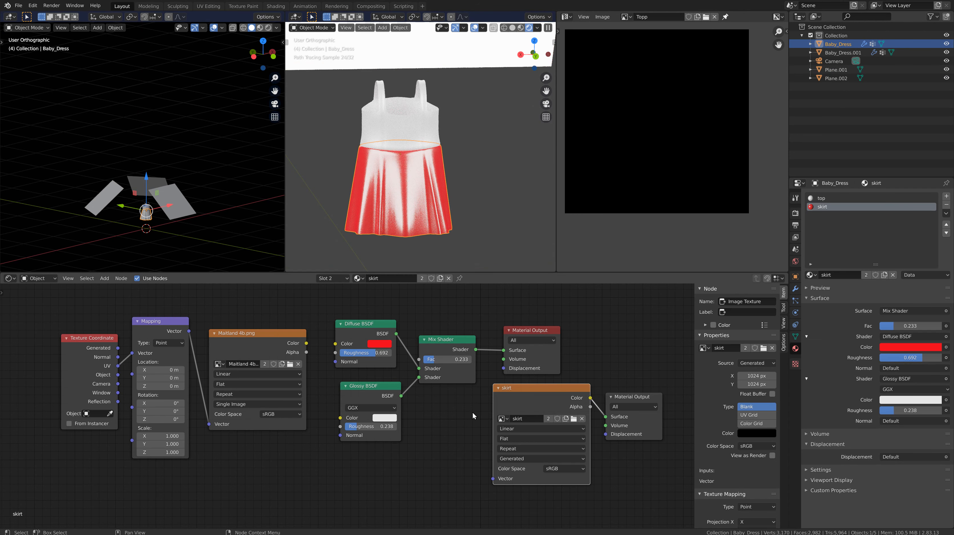
middle_drag(420, 459, 424, 439)
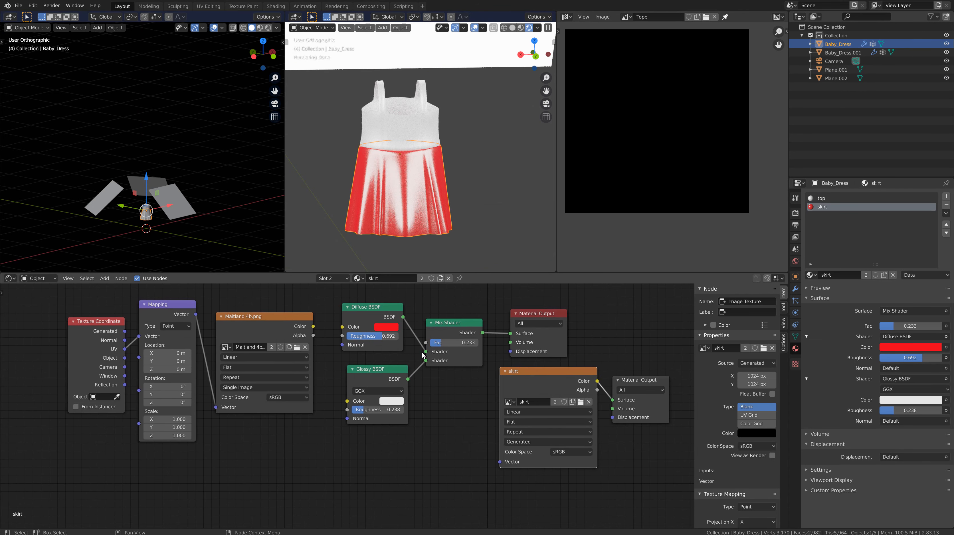
drag(382, 337, 338, 335)
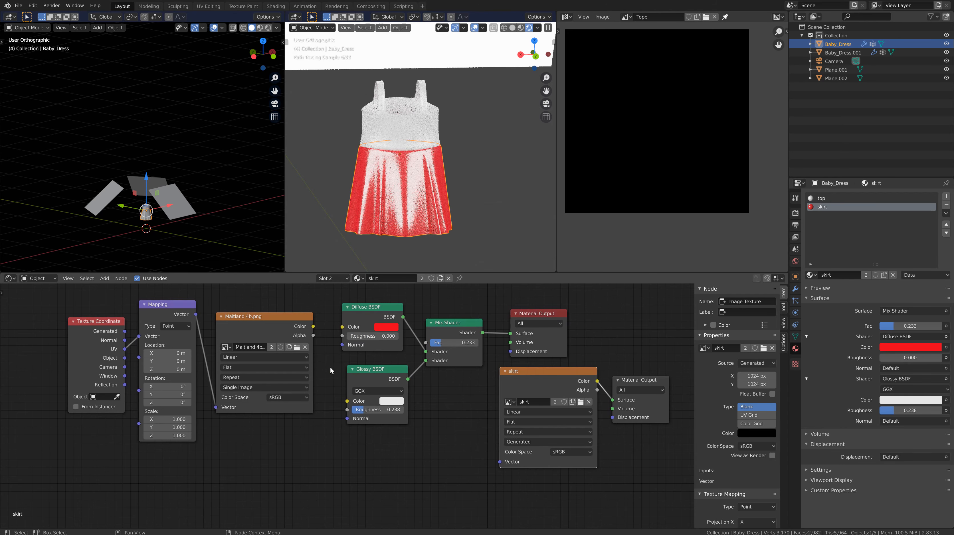
Try a Glossy BSDF roughness of 1.000 and a Mix Shader factor of 0 on the skirt material
drag(357, 413, 411, 413)
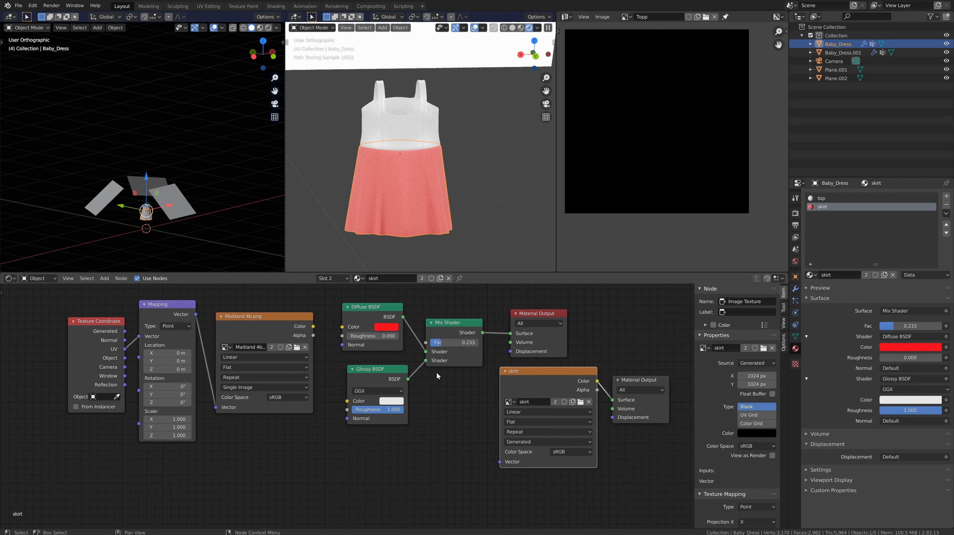
drag(440, 345, 427, 343)
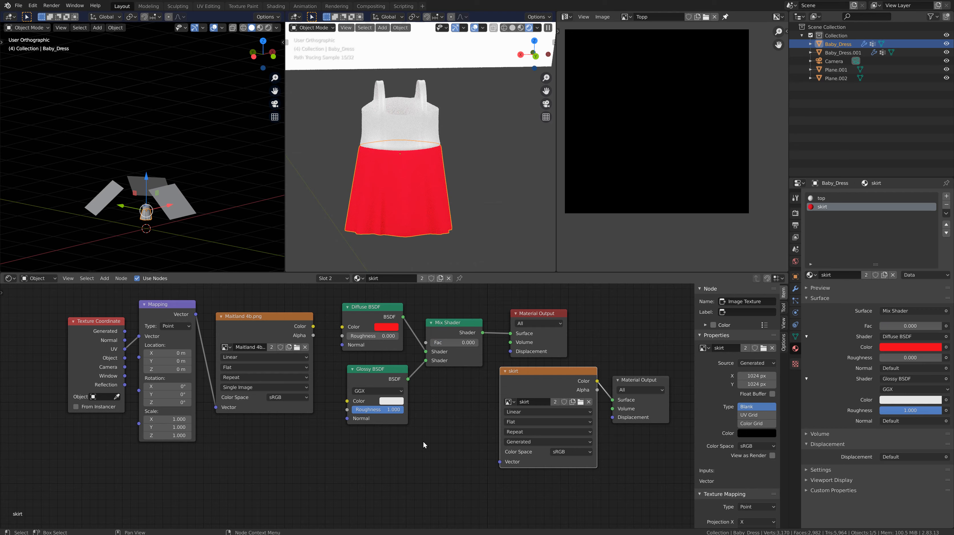
scroll(395, 175, up, 3)
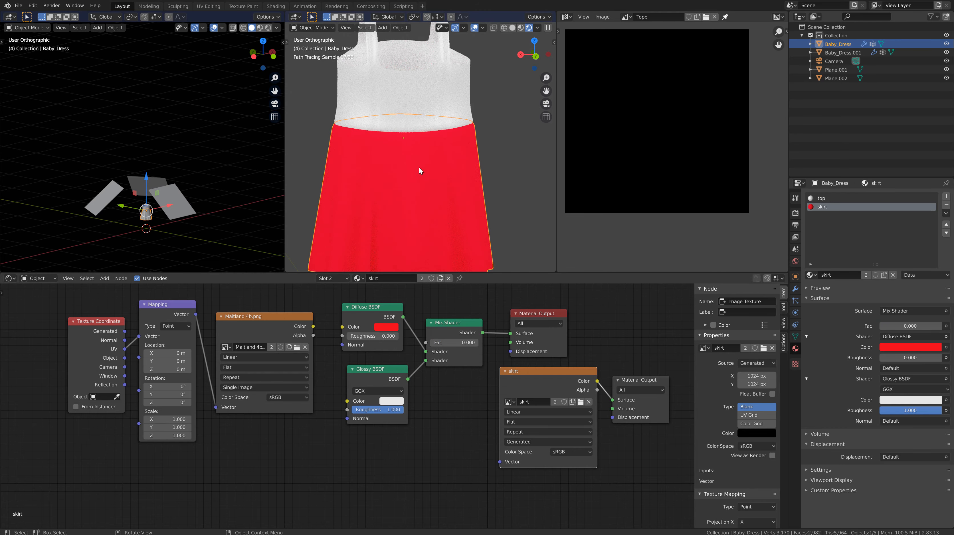
scroll(421, 179, down, 2)
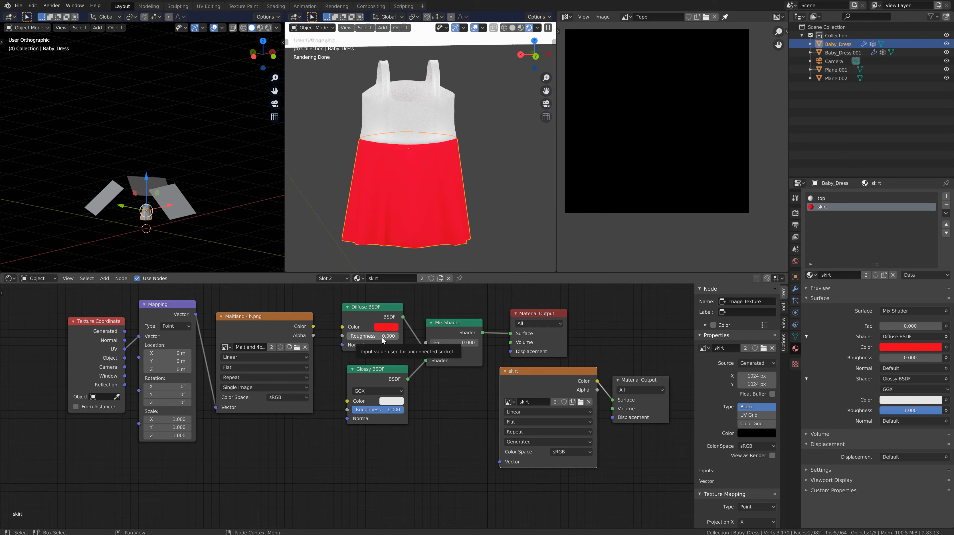
Try a Mix Shader factor of 0.167 on the skirt material, lowering its Glossy BSDF roughness to 0.641 and further to 0.564
drag(433, 346, 442, 346)
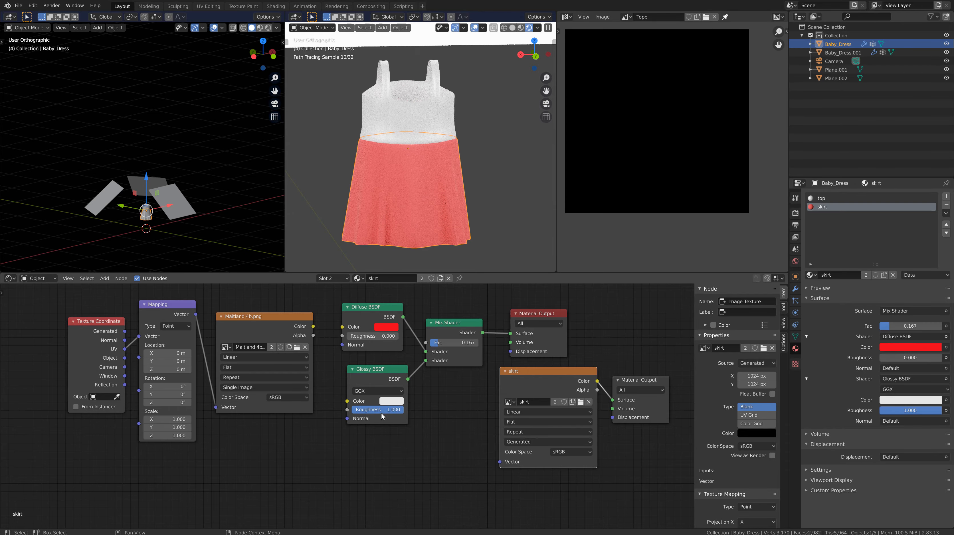
drag(393, 410, 371, 412)
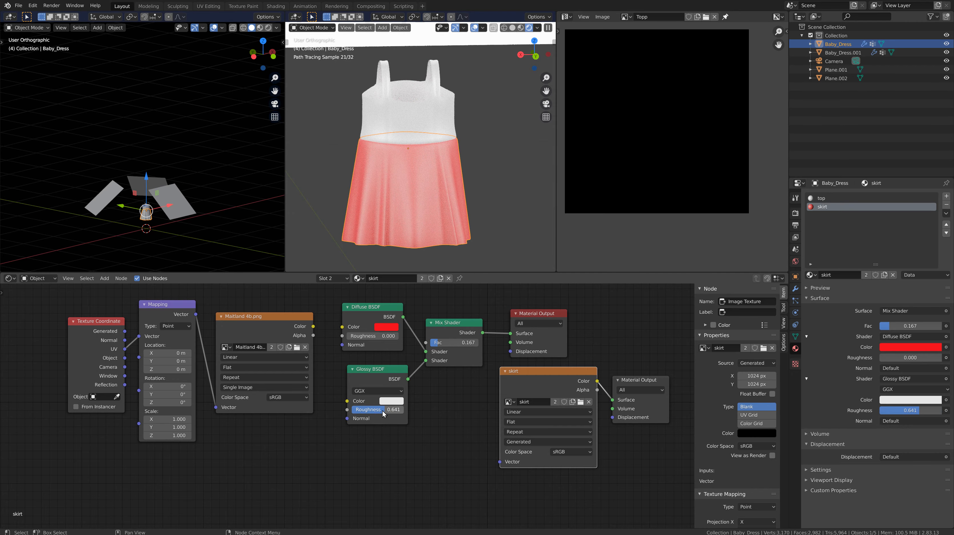
drag(379, 410, 376, 411)
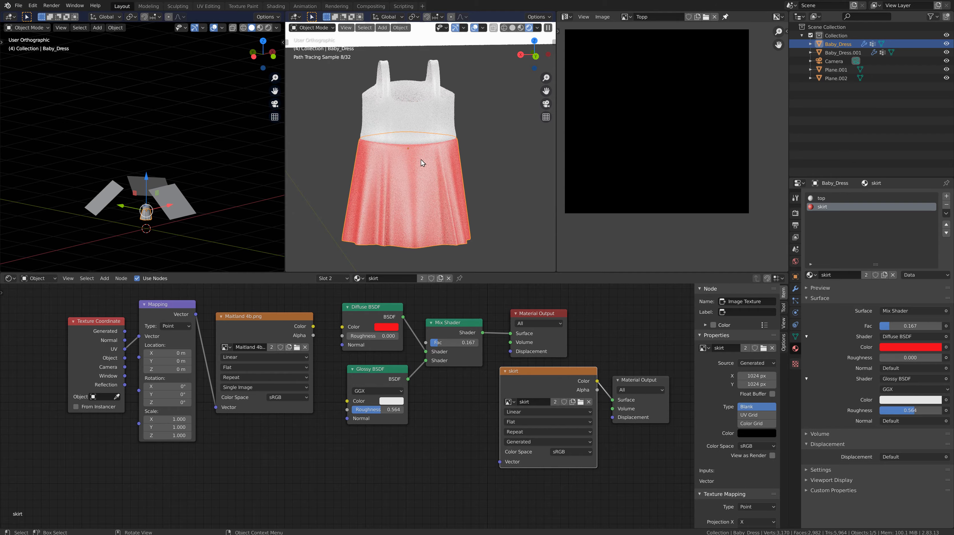
middle_drag(409, 195, 426, 207)
scroll(437, 209, up, 3)
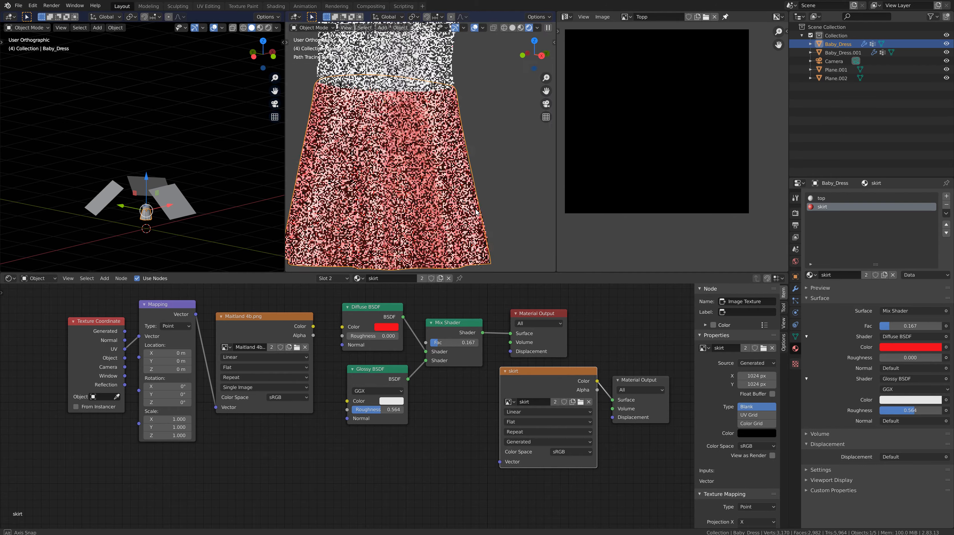
scroll(426, 207, down, 2)
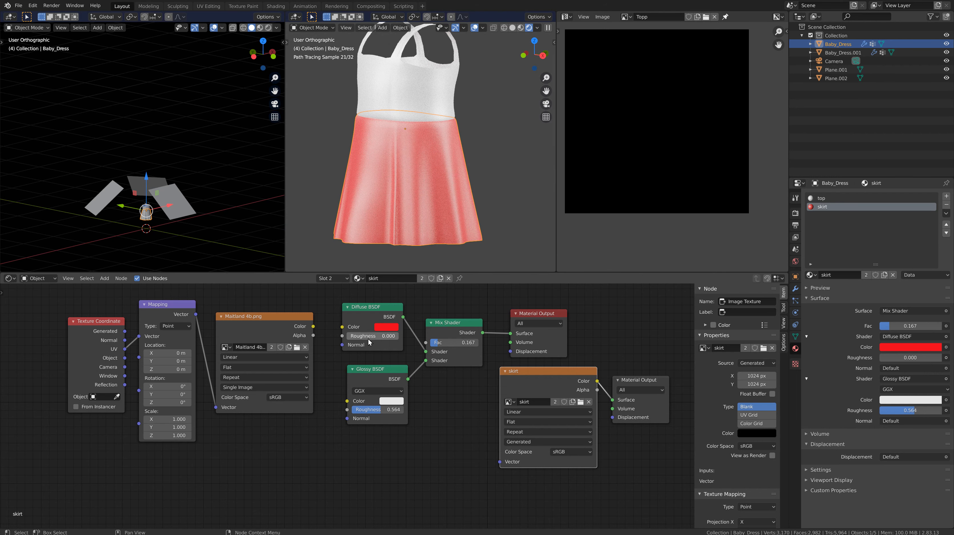
Set the skirt material's Diffuse BSDF roughness, Glossy BSDF roughness and Mix Shader factor all to 0.5
click(360, 336)
text(0.5)
key(Return)
click(383, 390)
click(375, 410)
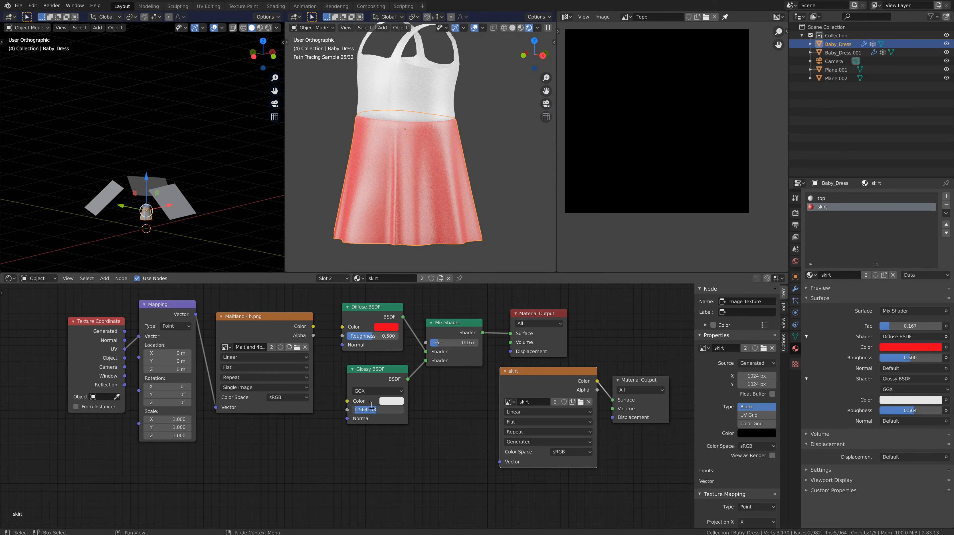
text(0.5)
key(Return)
click(457, 342)
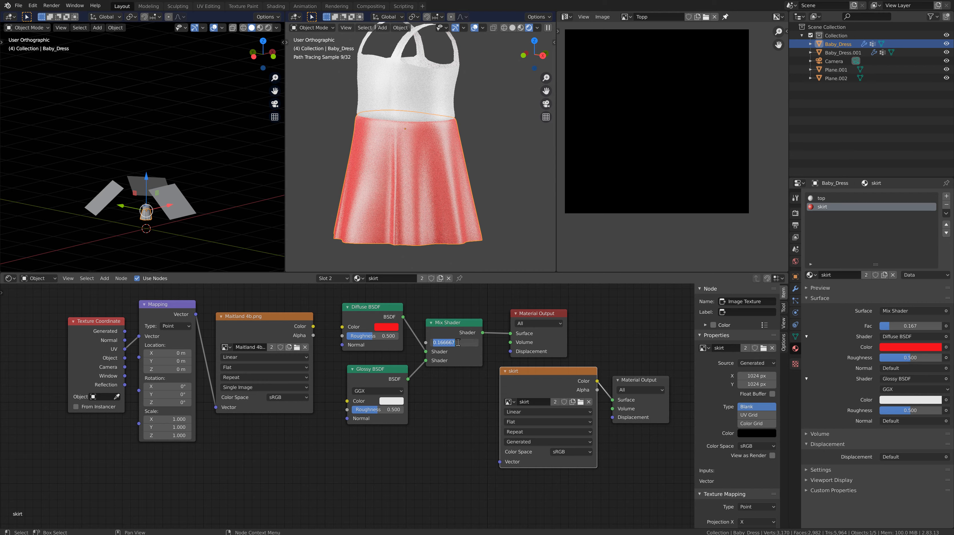
text(0.5)
key(Return)
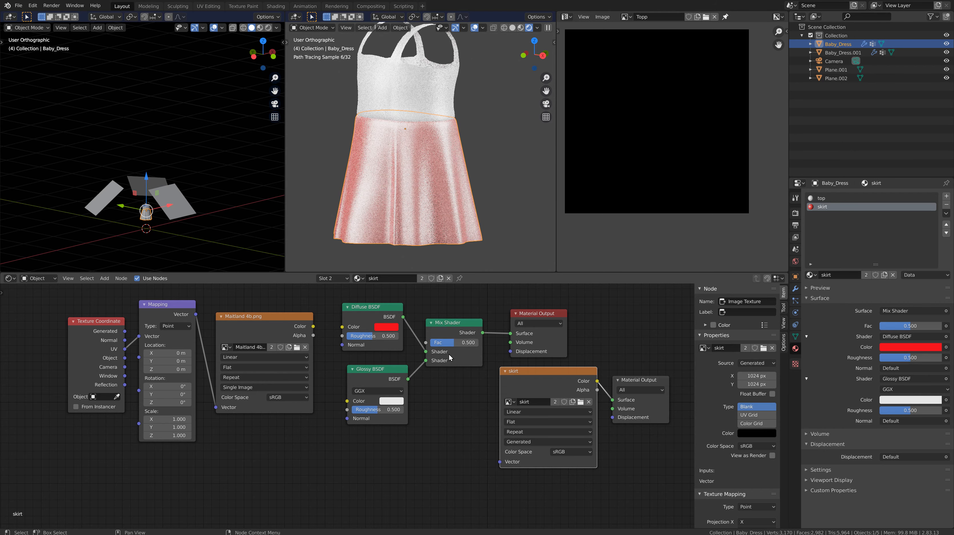
Raise the upper light planes along Z well above the dress and set their emission strength to 11.004
click(180, 203)
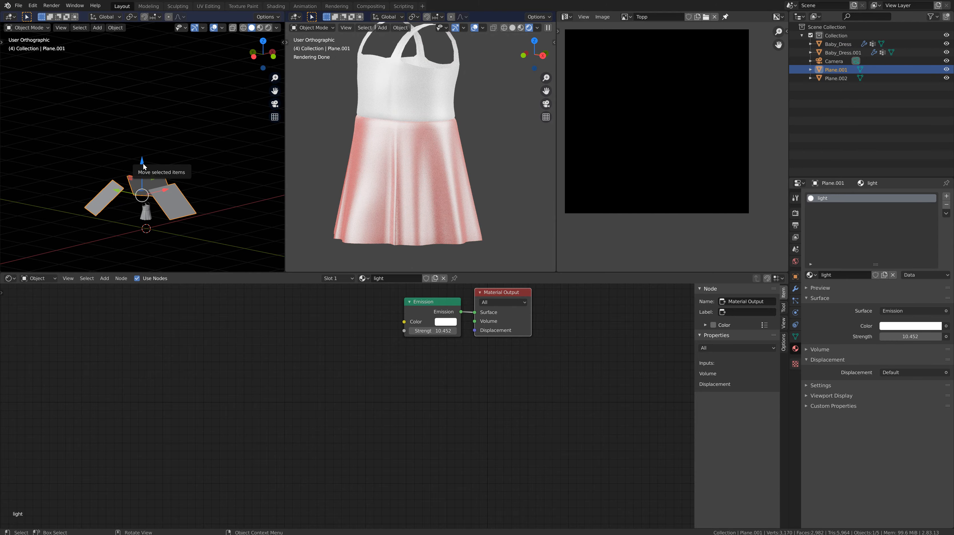
drag(144, 166, 140, 108)
scroll(140, 108, down, 2)
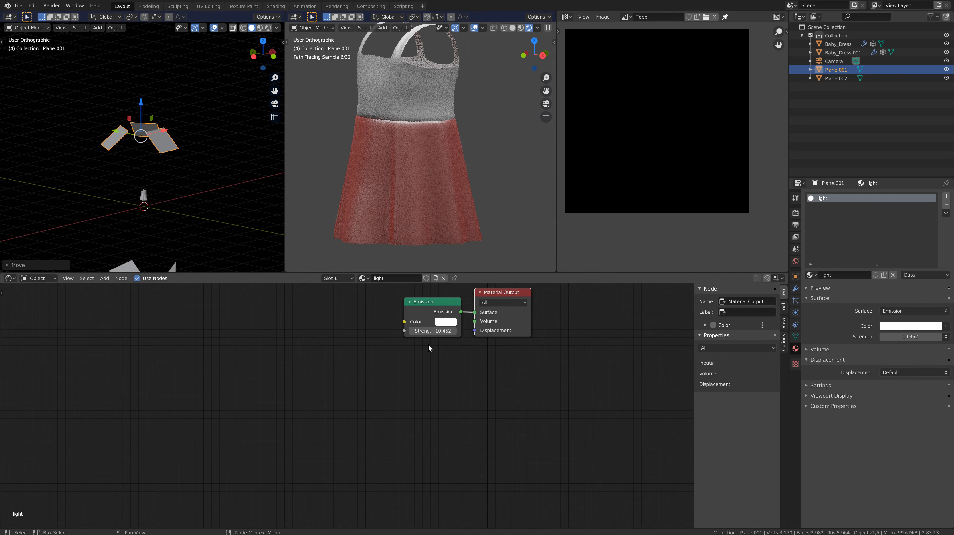
drag(432, 332, 434, 331)
Try a red emission colour on the upper light planes, with hue 0.981 and saturation 0.846
click(443, 323)
click(443, 323)
drag(470, 240, 471, 260)
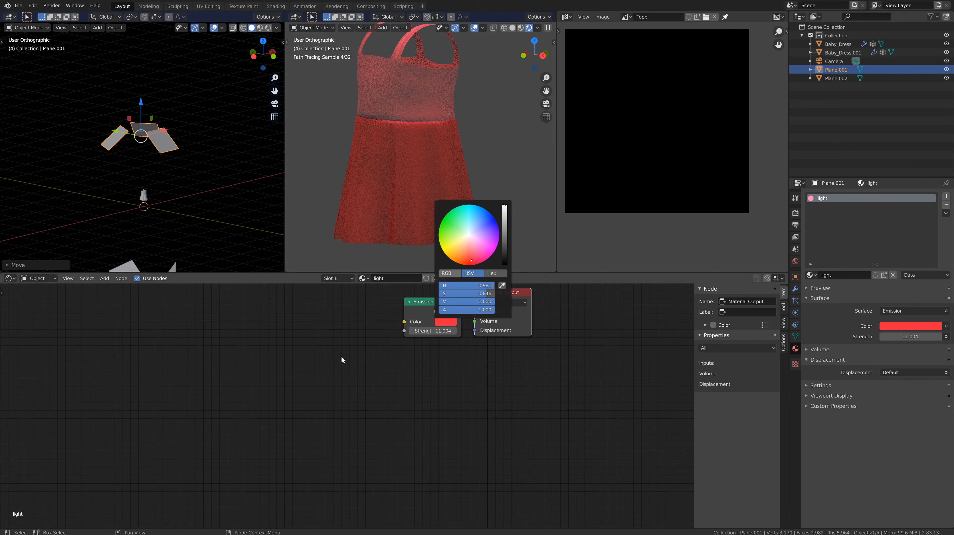
scroll(393, 223, up, 3)
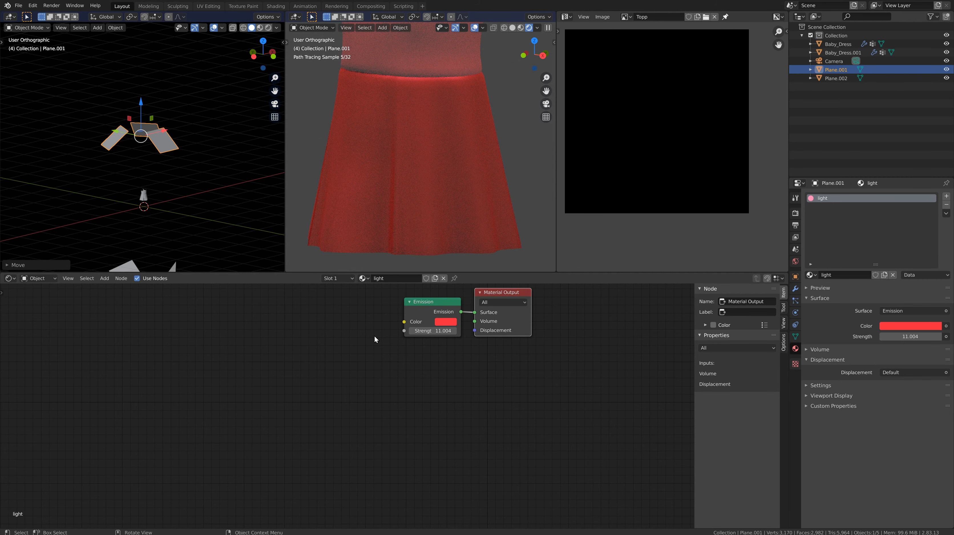
Return the light planes' emission colour to white by setting the hue to 0 and removing the saturation
click(443, 322)
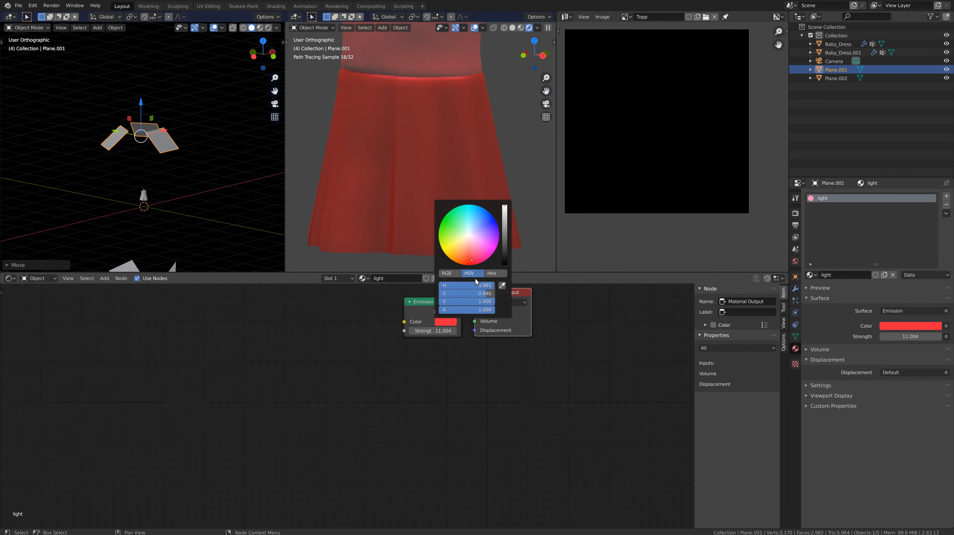
drag(483, 285, 386, 285)
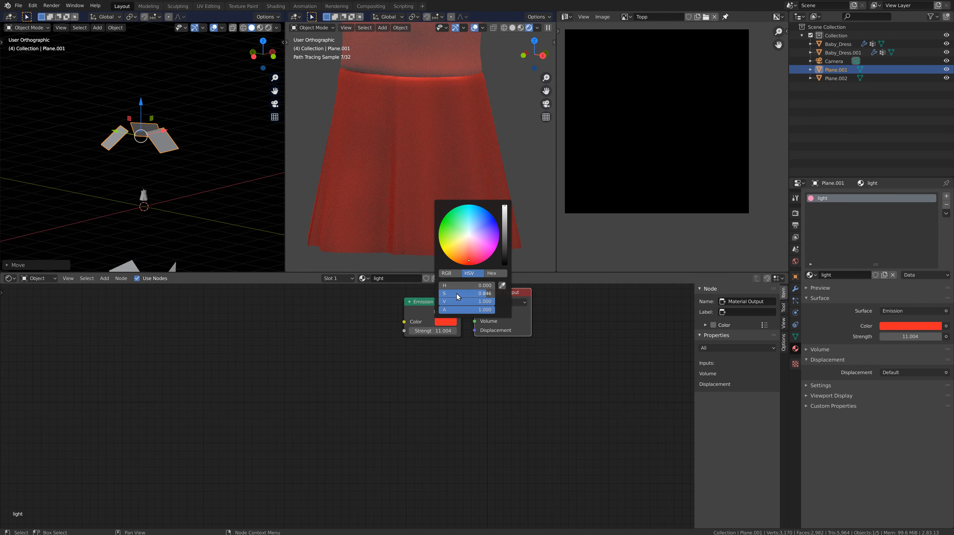
drag(456, 293, 404, 291)
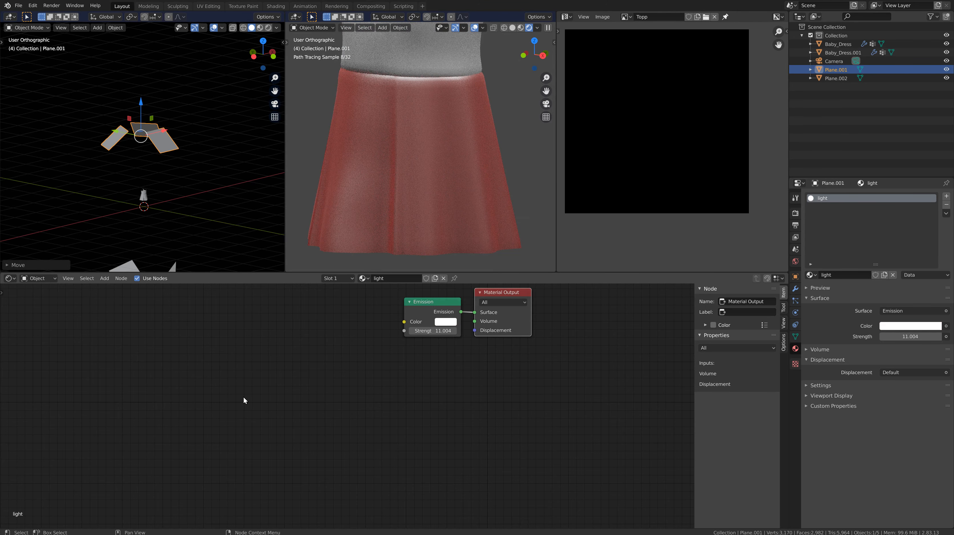
Change the Diffuse BSDF colour of the skirt material on Baby_Dress.001 to pure white
click(144, 192)
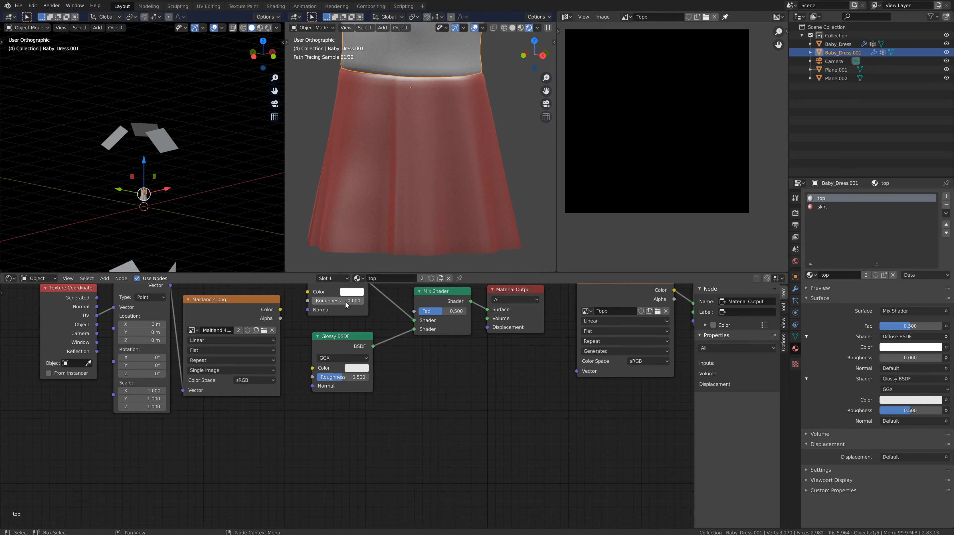
click(155, 149)
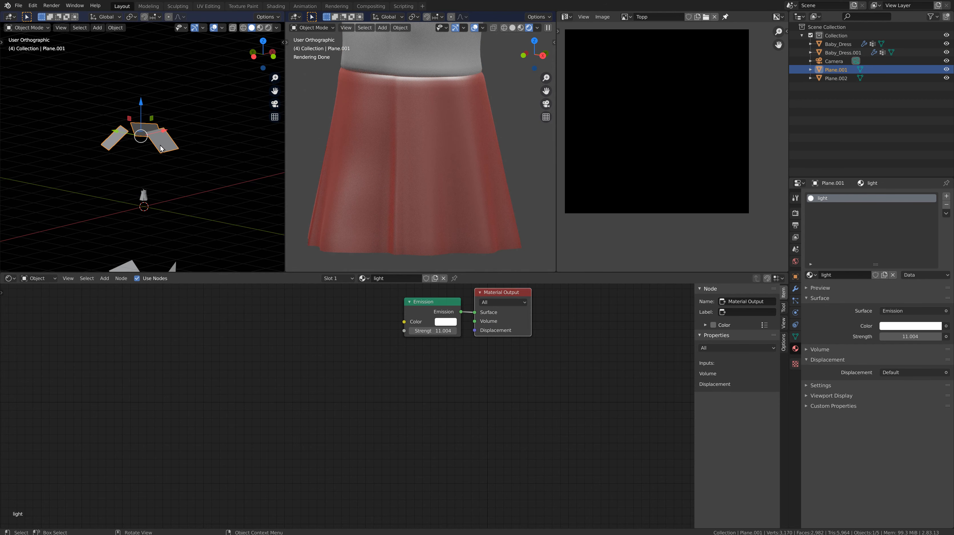
click(142, 197)
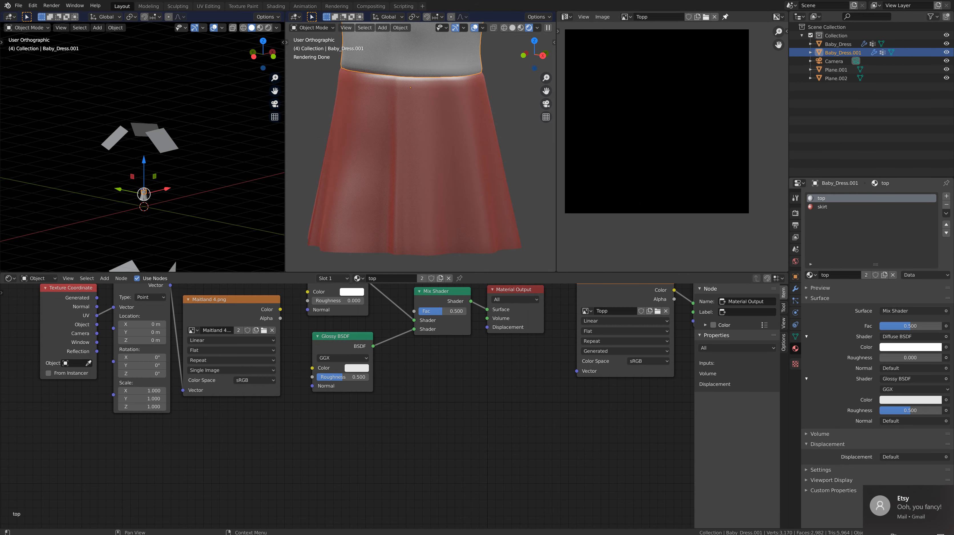
click(822, 207)
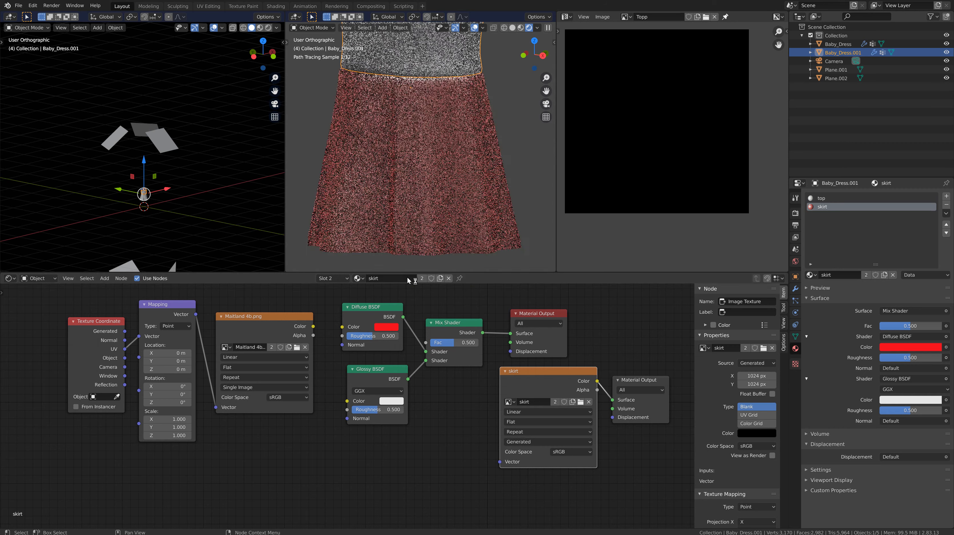
click(391, 327)
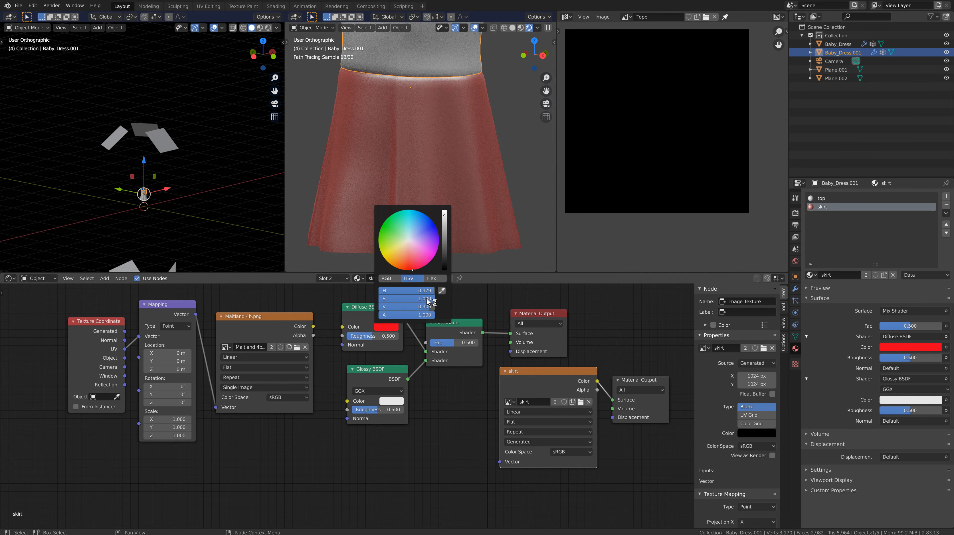
drag(430, 300, 329, 295)
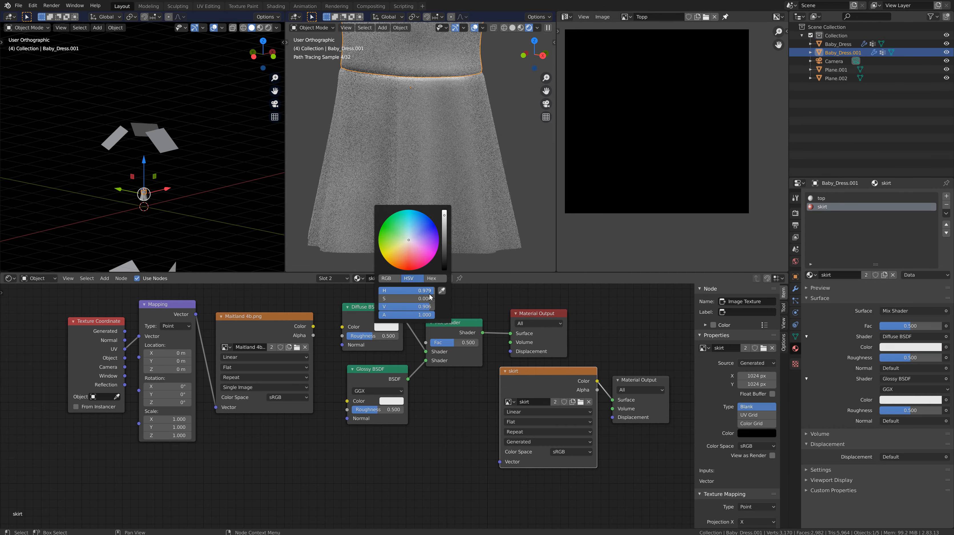
drag(408, 307, 450, 307)
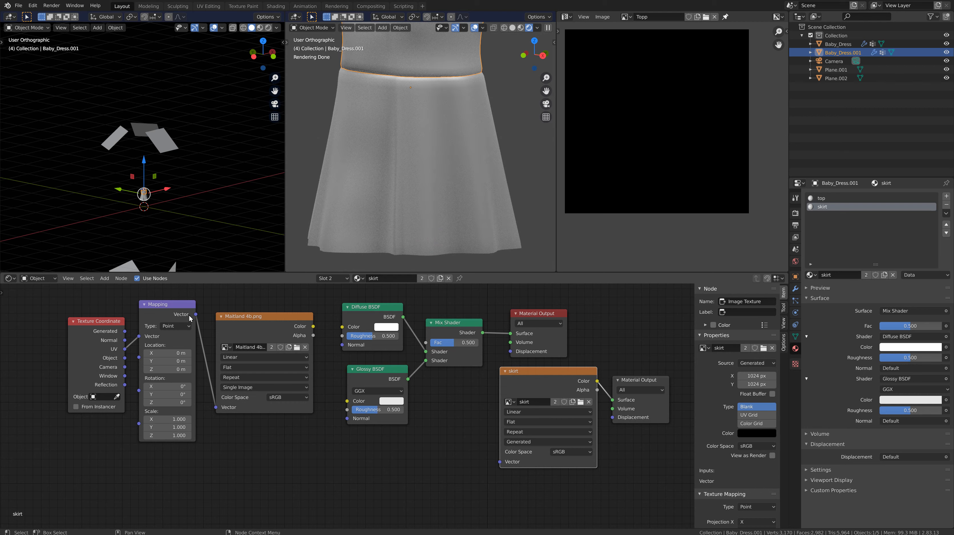
Connect the Maitland 4b.png image texture's Color output to the Diffuse BSDF Color input and inspect the textured skirt
click(225, 347)
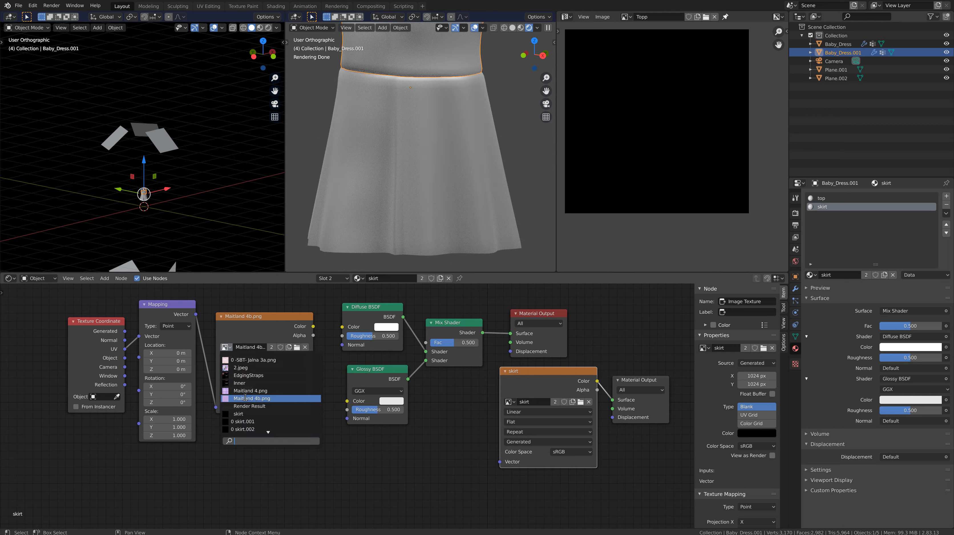
click(282, 490)
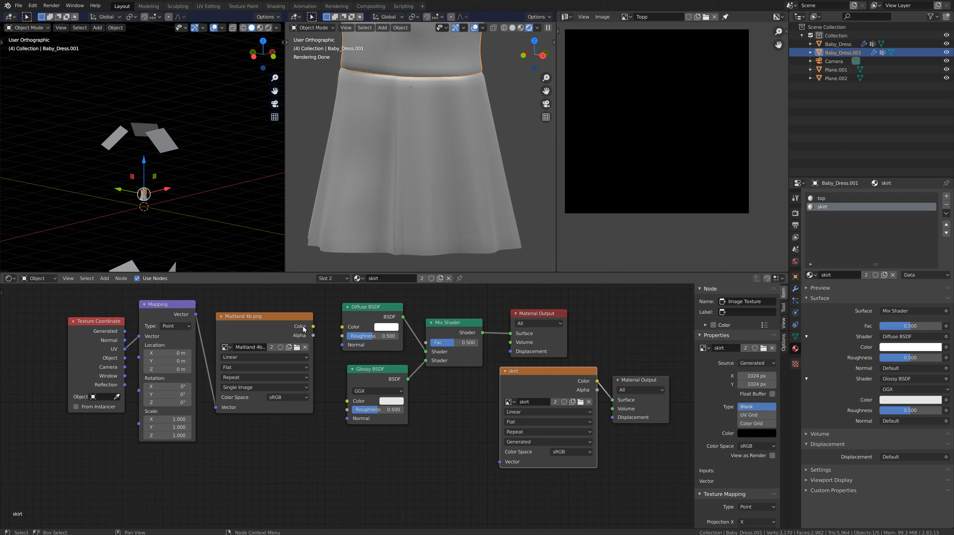
drag(313, 327, 340, 327)
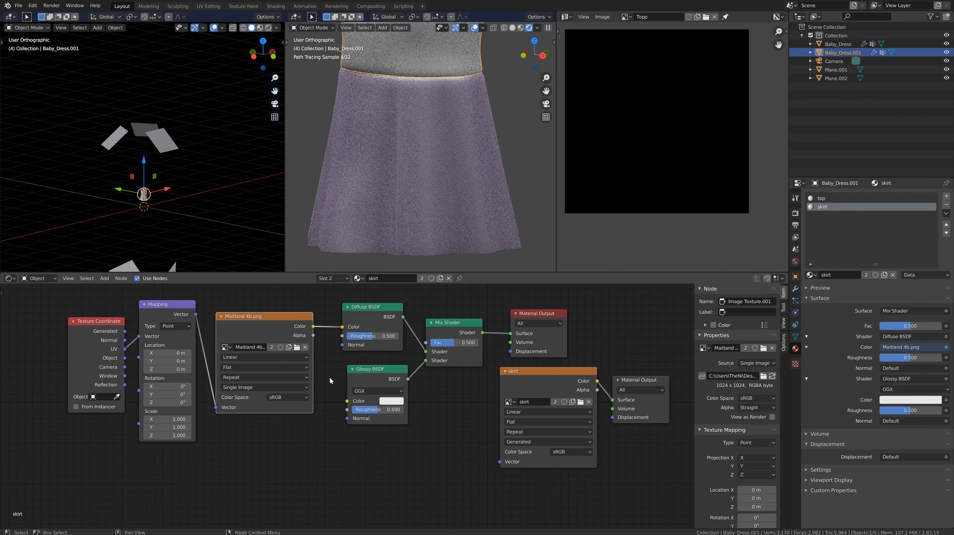
scroll(372, 245, down, 2)
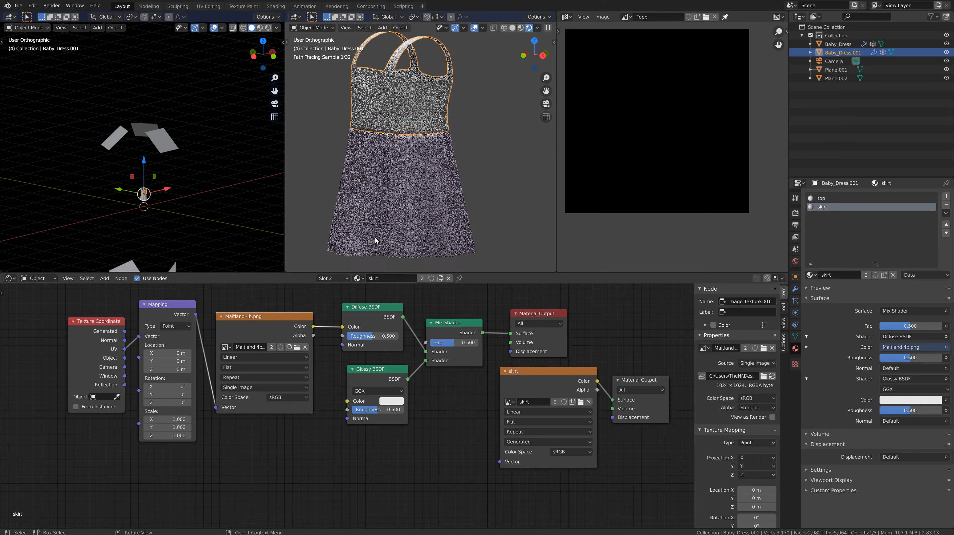
middle_drag(378, 234, 412, 224)
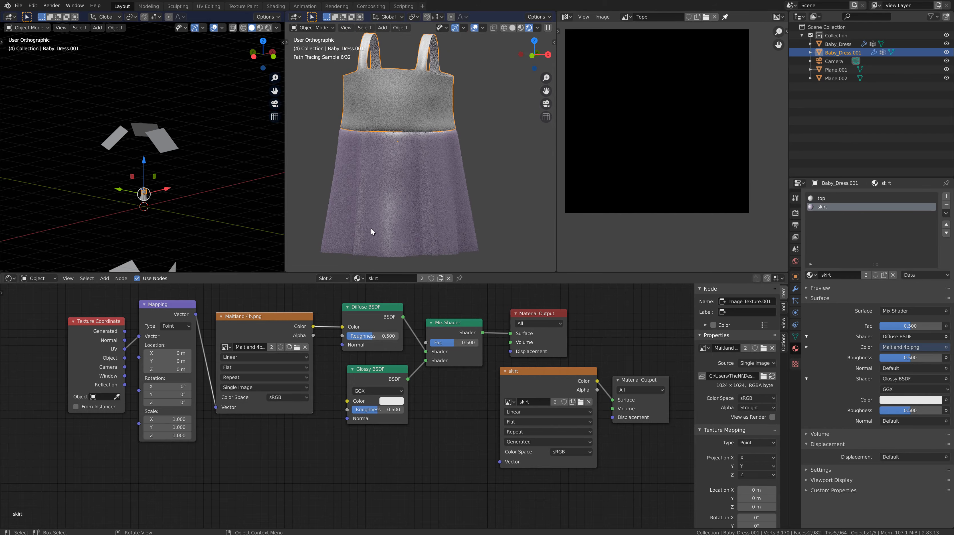
scroll(372, 227, up, 1)
scroll(348, 265, up, 1)
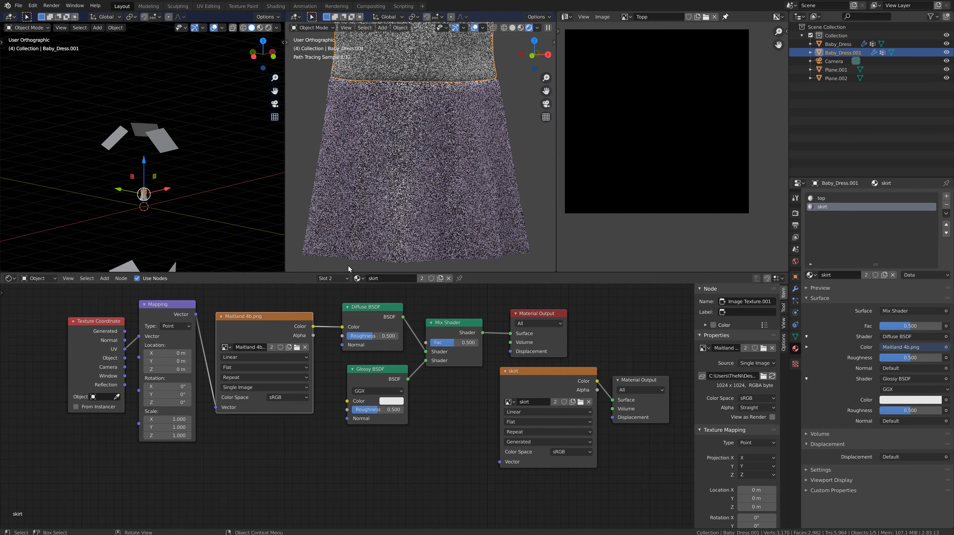
Switch the skirt's connected image texture to Maitland 4.png and view the skirt from another angle
click(227, 347)
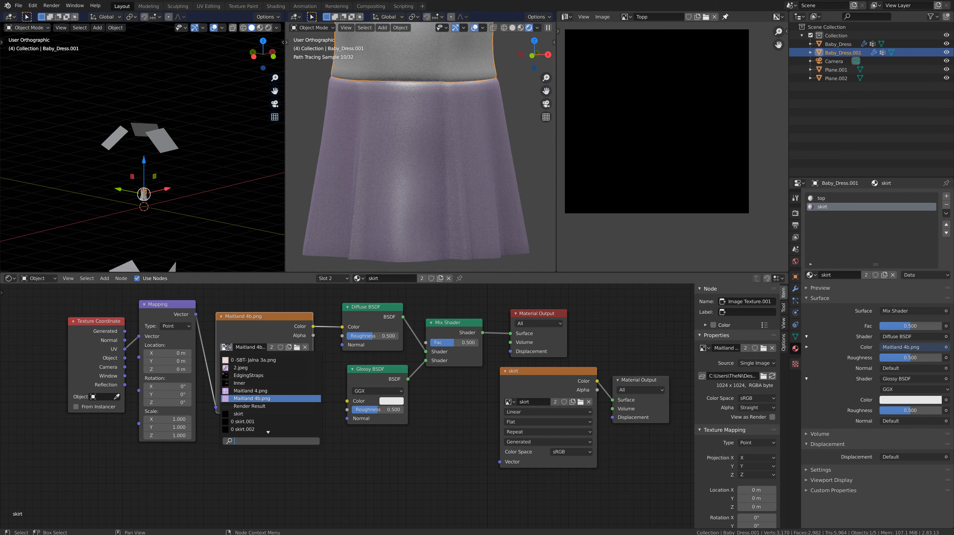
click(262, 392)
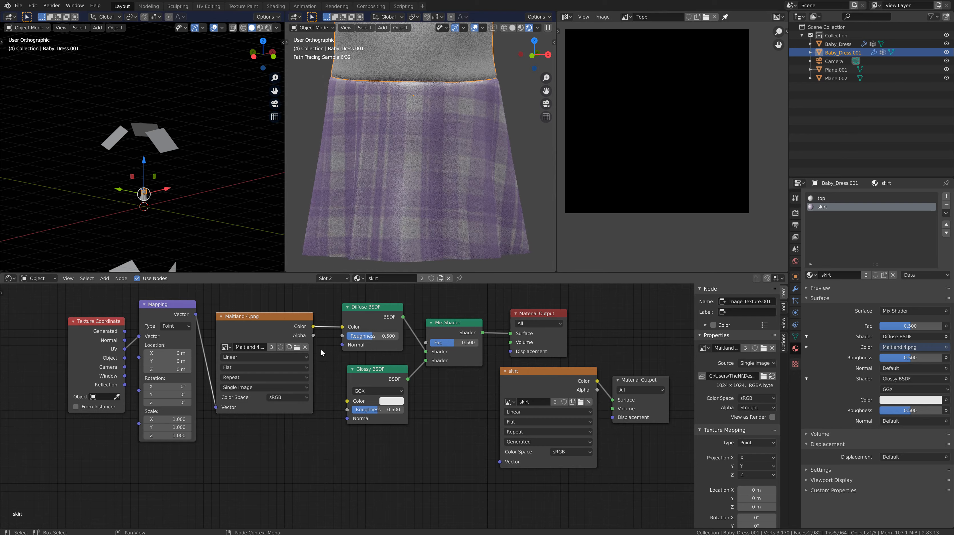
scroll(328, 397, down, 3)
middle_drag(353, 253, 406, 239)
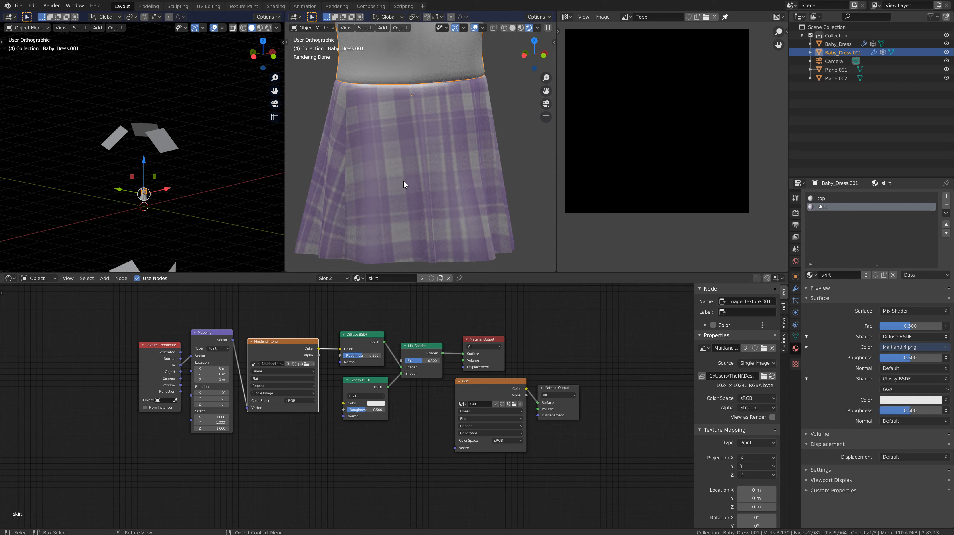
Try a light purple emission colour on the light planes to compare its effect on the plaid skirt
click(157, 139)
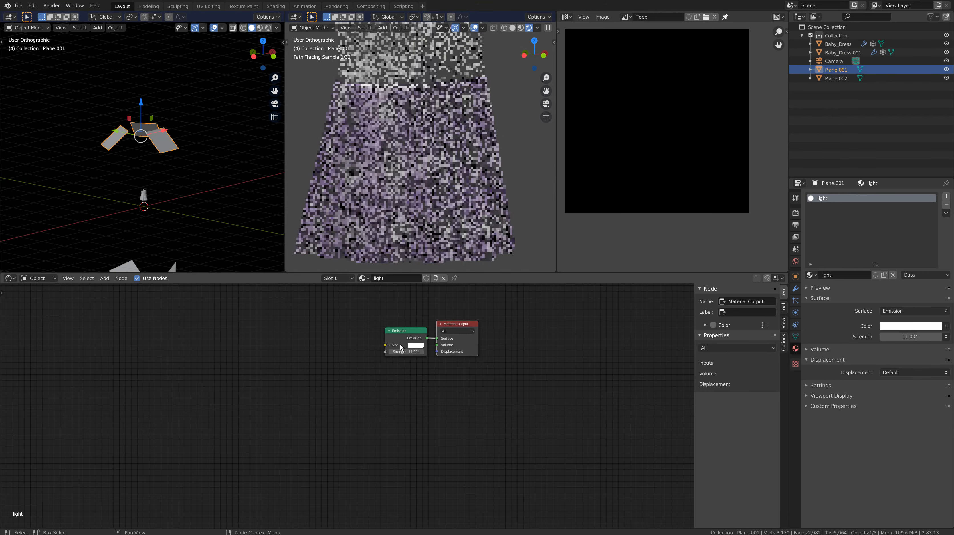
click(416, 345)
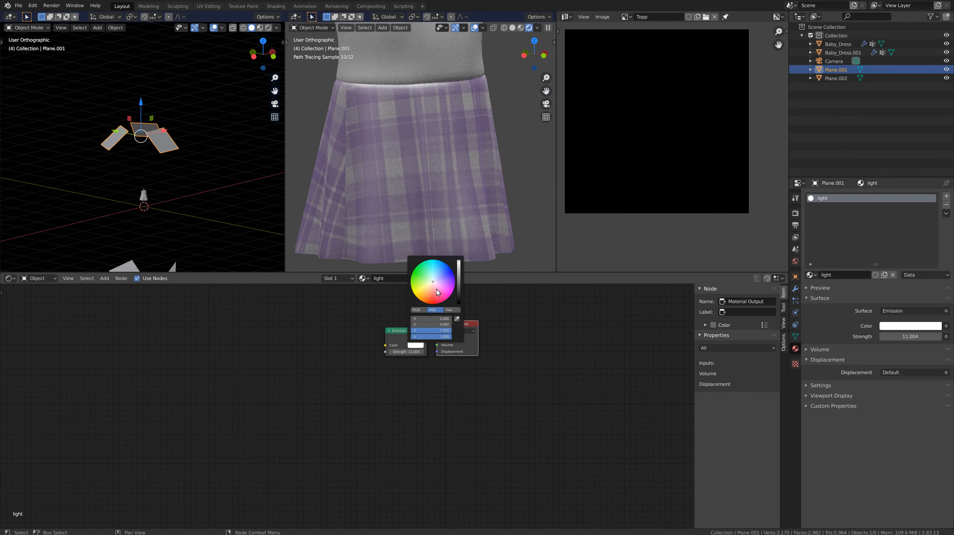
drag(434, 282, 442, 282)
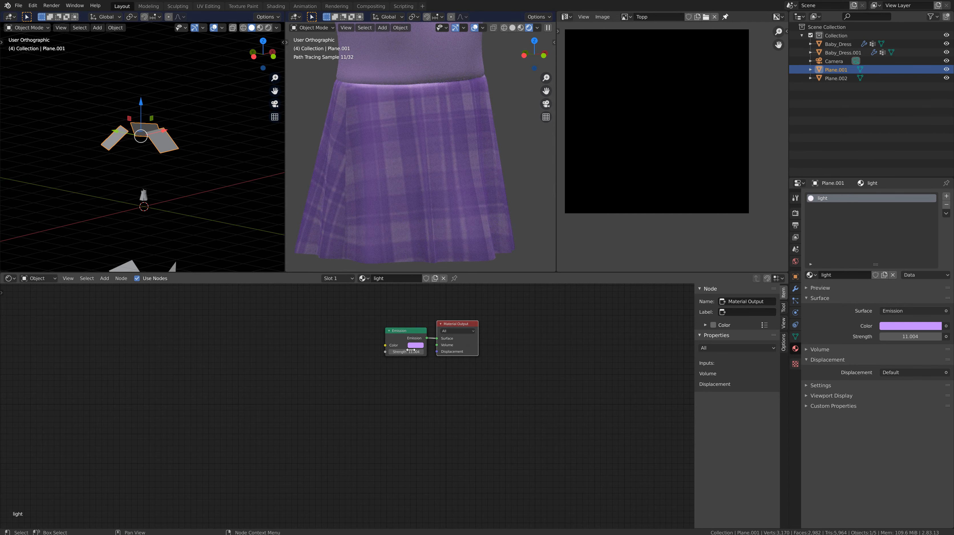
Restore the light planes' white emission by lowering the colour's saturation to 0
click(413, 345)
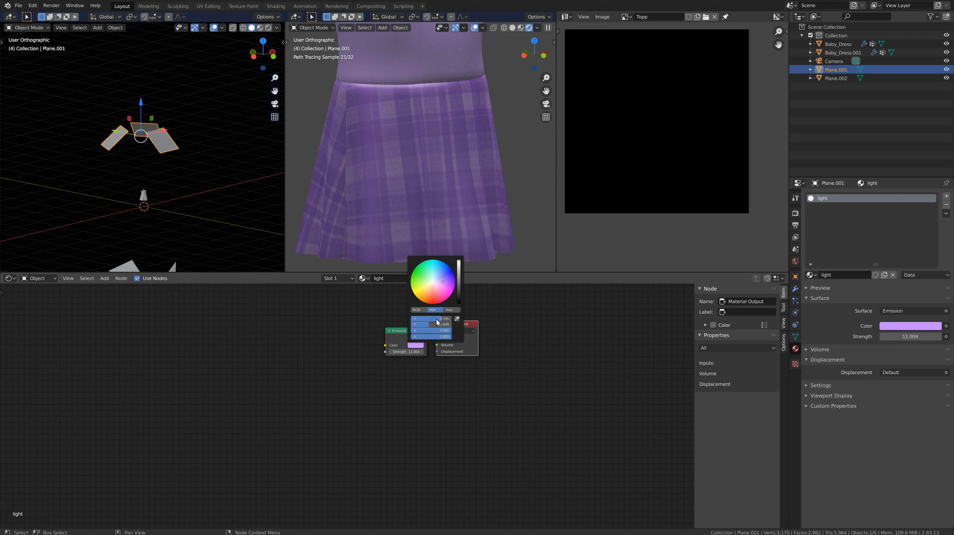
drag(431, 326, 406, 327)
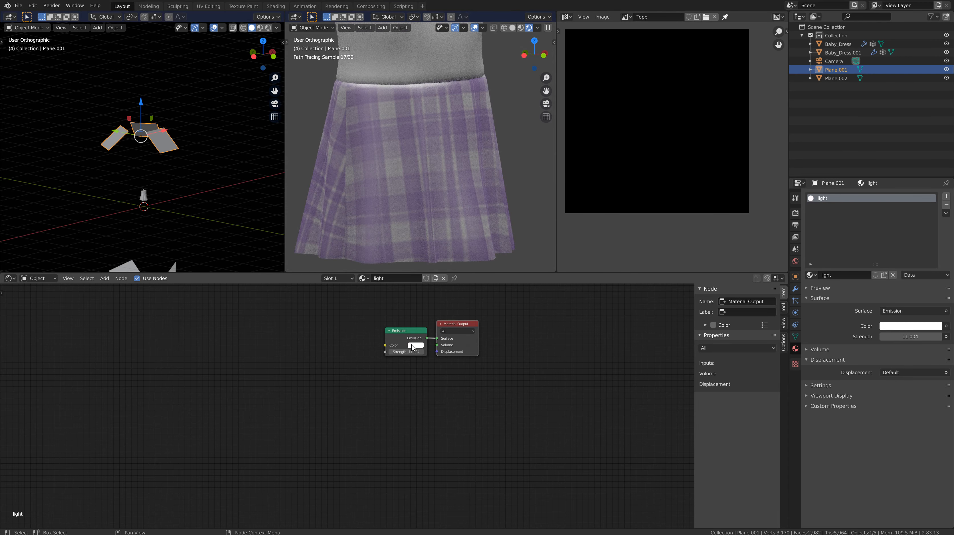
click(413, 346)
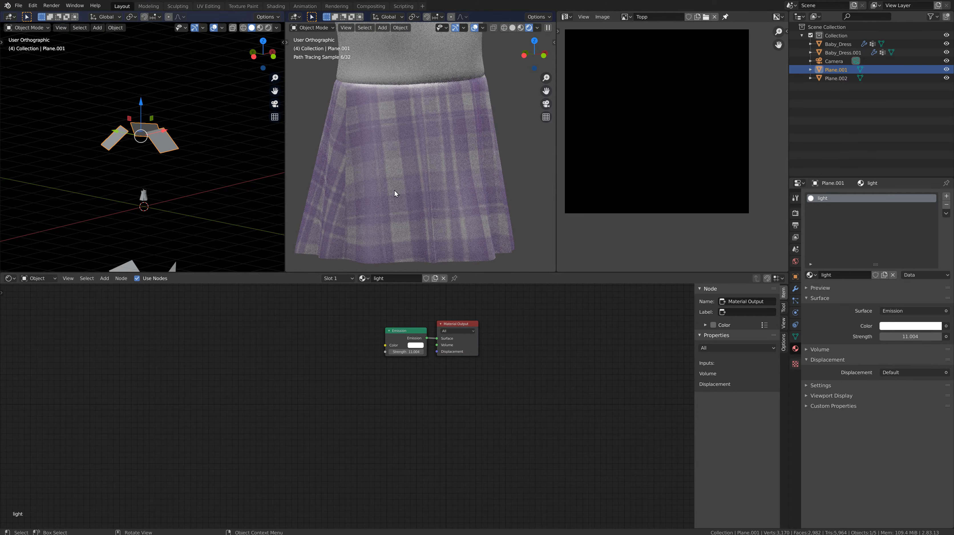
scroll(394, 193, down, 2)
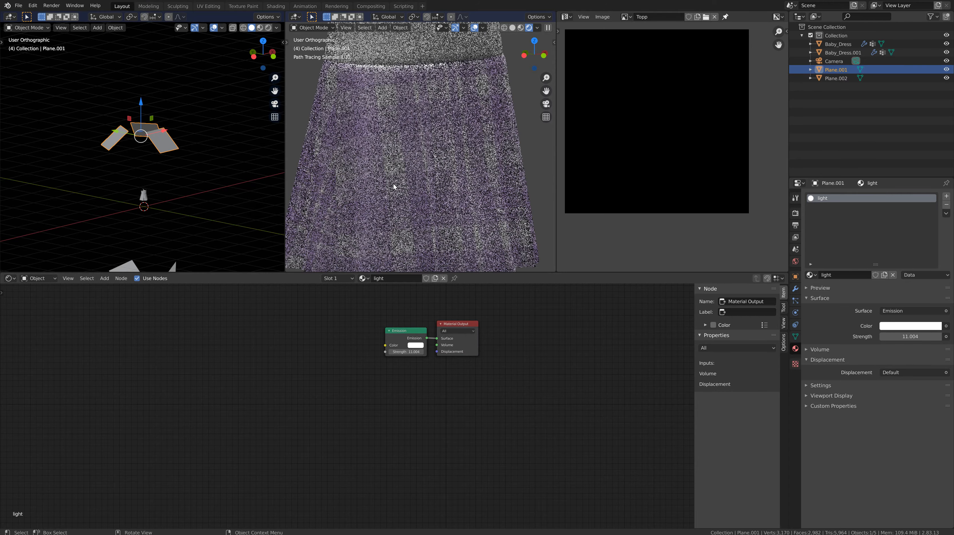
Select the Baby_Dress skirt and shift its plaid texture by setting the Mapping node's X location to 0.6 m
click(144, 200)
scroll(326, 455, up, 3)
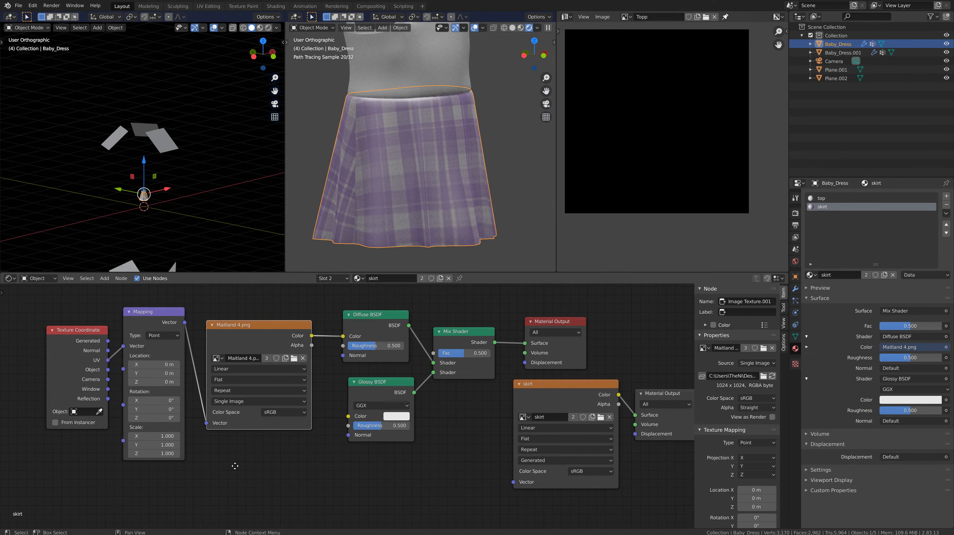
middle_drag(235, 466, 360, 495)
scroll(226, 471, up, 3)
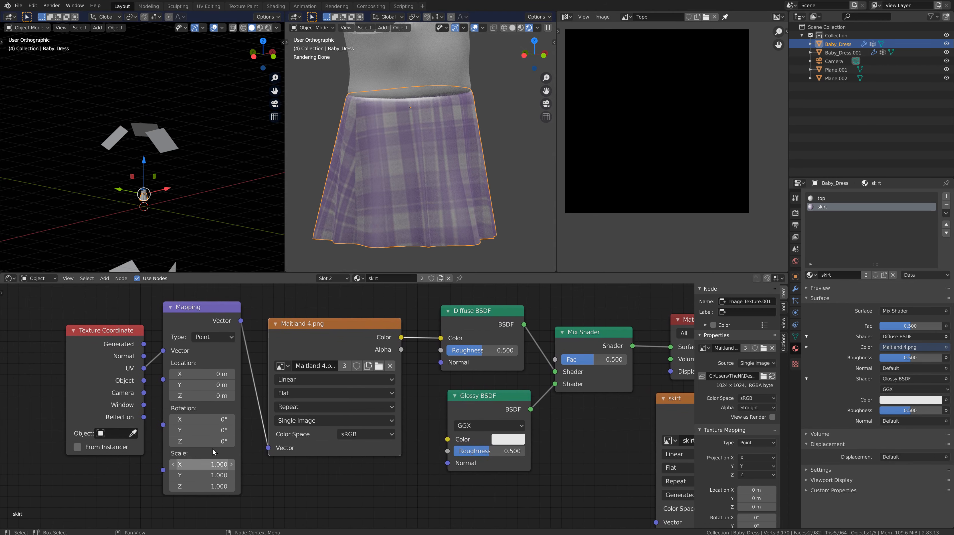
click(232, 373)
click(232, 374)
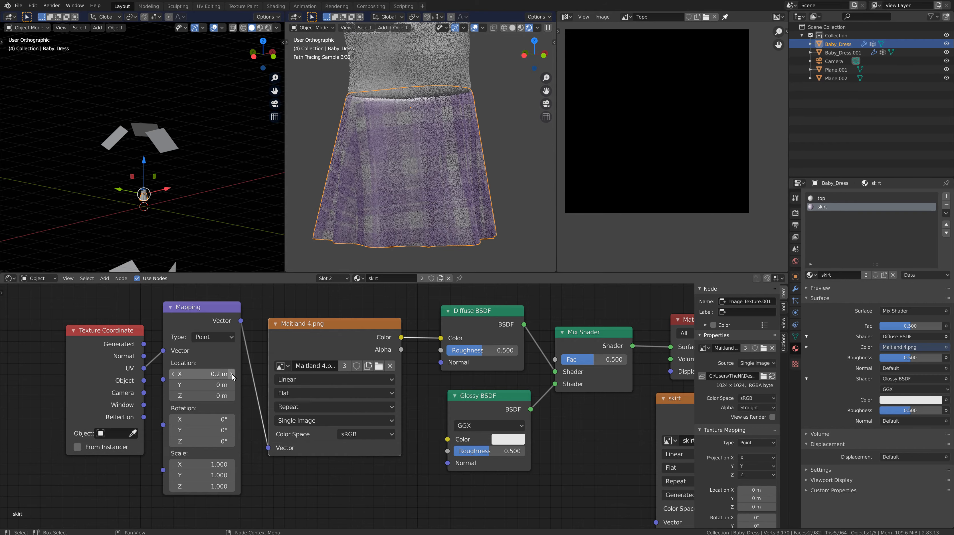
click(232, 374)
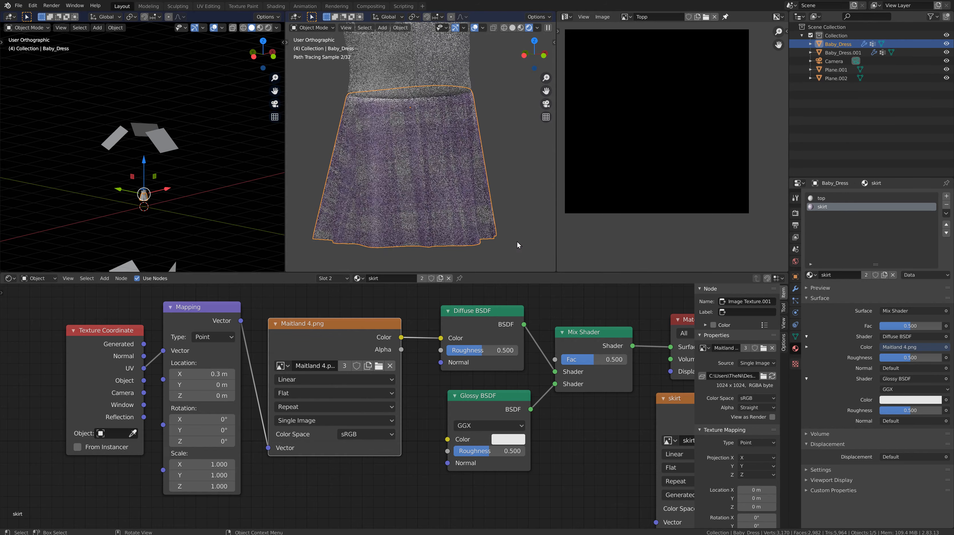
click(231, 375)
click(231, 376)
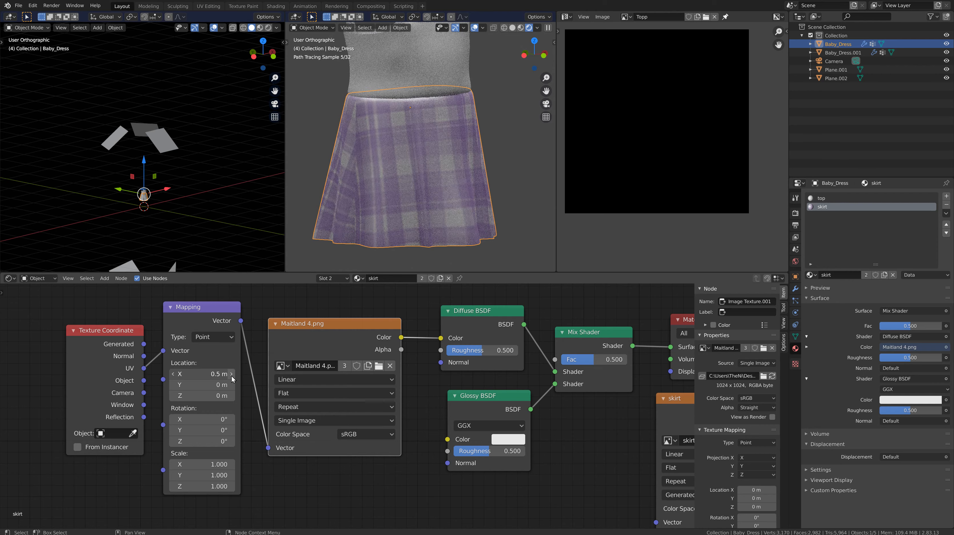
click(231, 375)
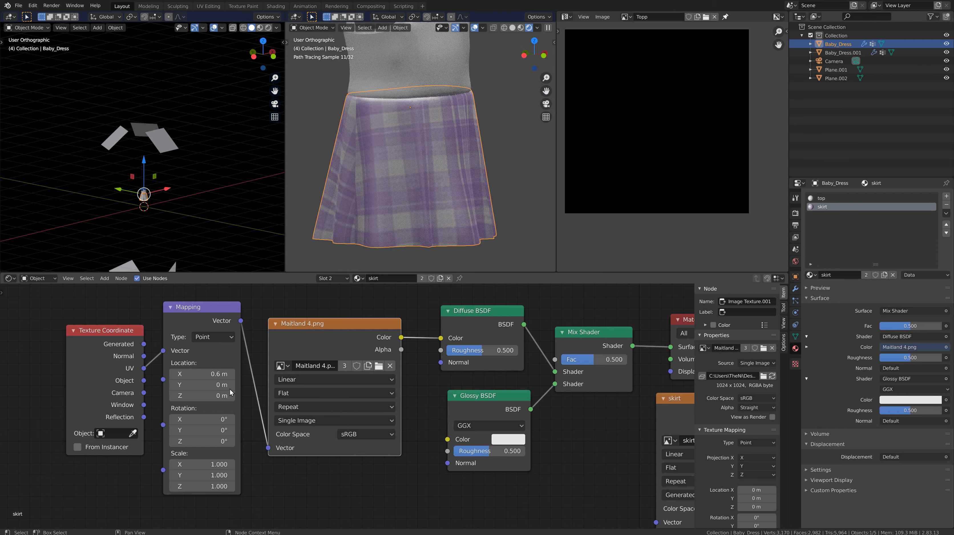
Set the Y location of the skirt's Mapping node to 0.7 m
click(232, 386)
click(232, 385)
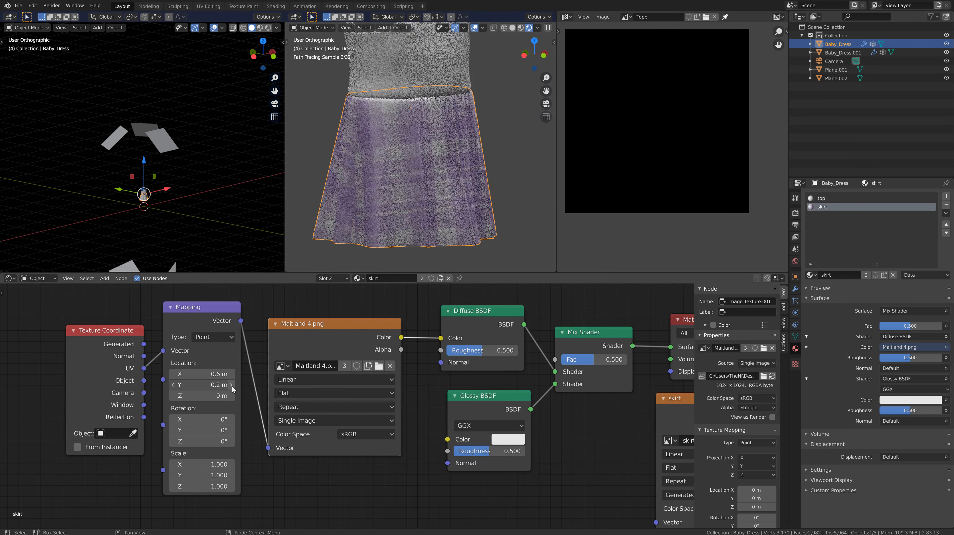
click(231, 386)
click(232, 386)
click(232, 385)
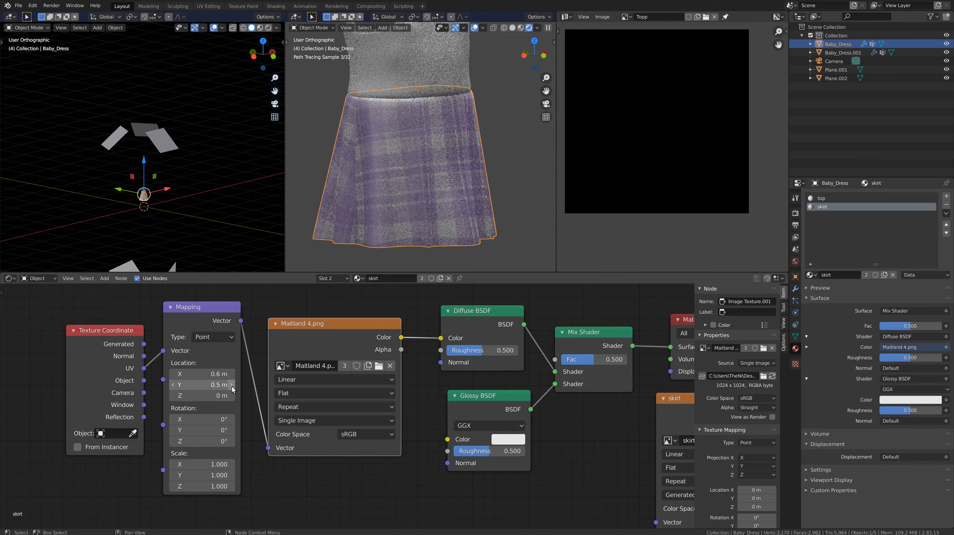
click(231, 386)
click(232, 385)
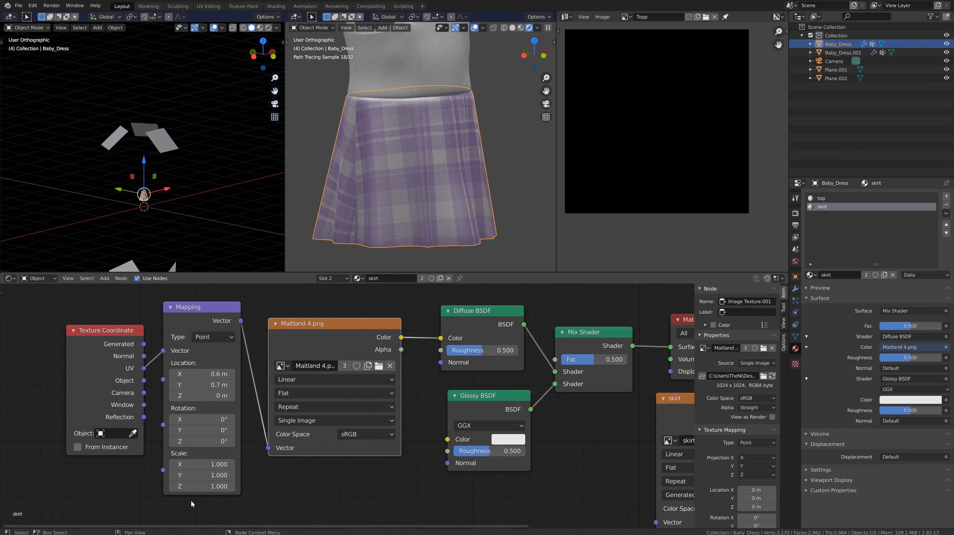
Raise the X scale of the skirt's Mapping node to 1.5
click(231, 465)
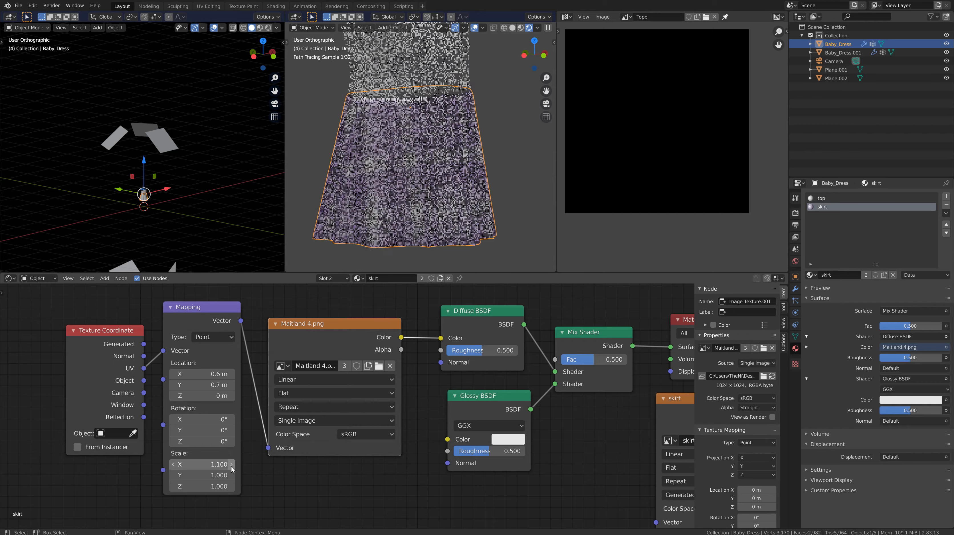
click(231, 465)
click(231, 465)
click(231, 464)
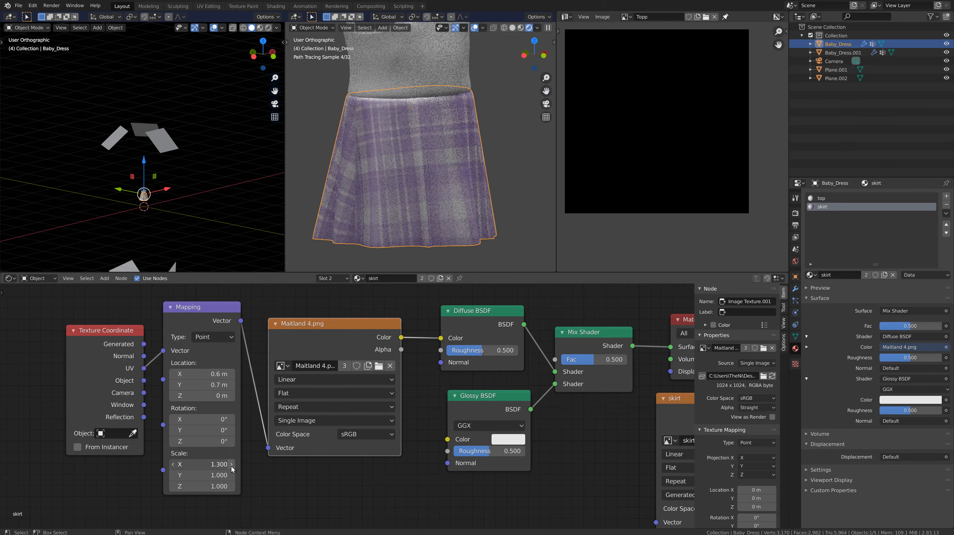
click(231, 465)
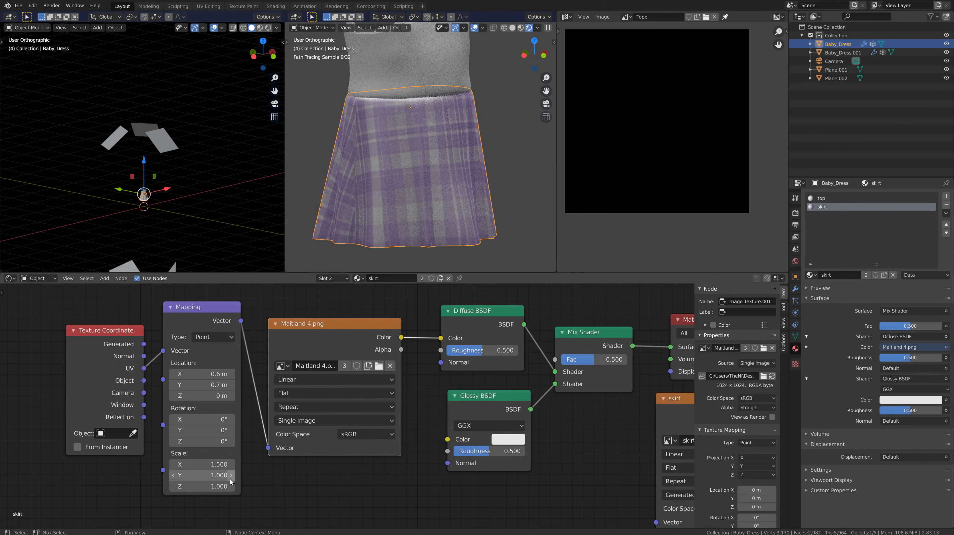
Raise the Y scale of the skirt's Mapping node to 1.6
click(231, 475)
click(231, 476)
click(231, 475)
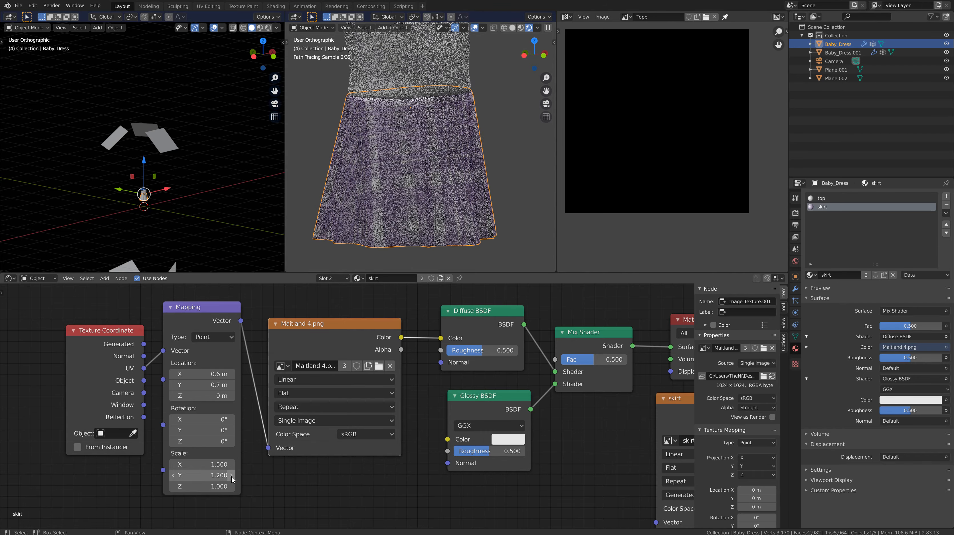
click(231, 475)
click(231, 475)
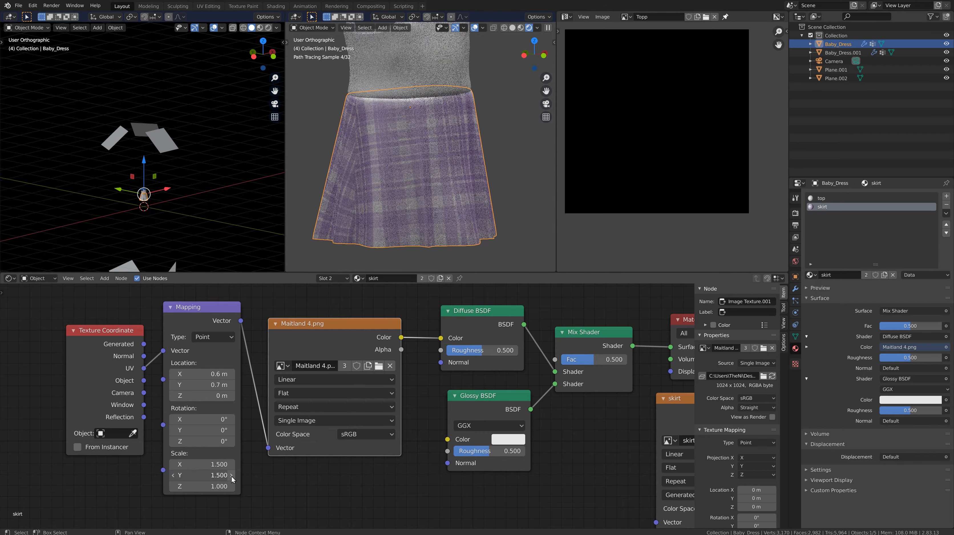
click(231, 476)
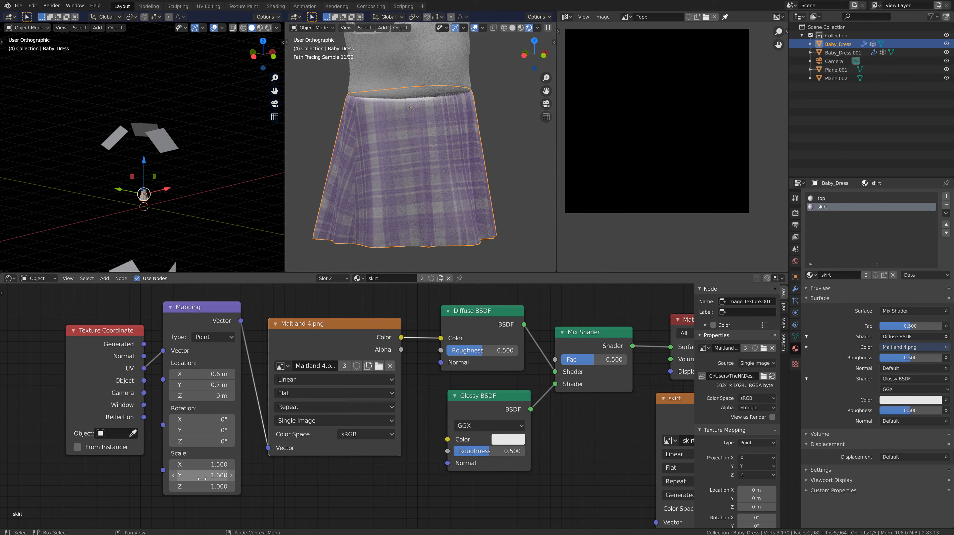
Set both the Y and X scale of the skirt's Mapping node to 10 for a much finer plaid
click(219, 475)
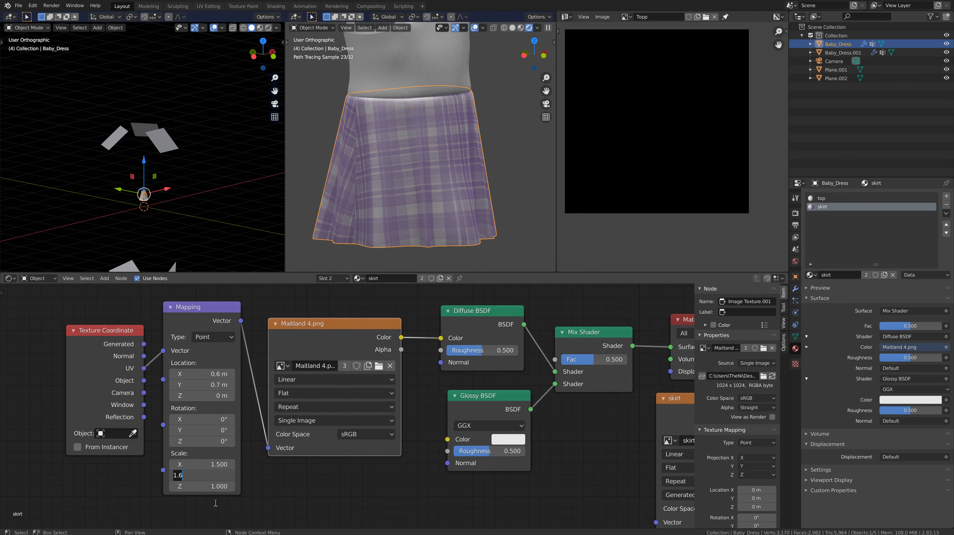
text(10.)
key(Return)
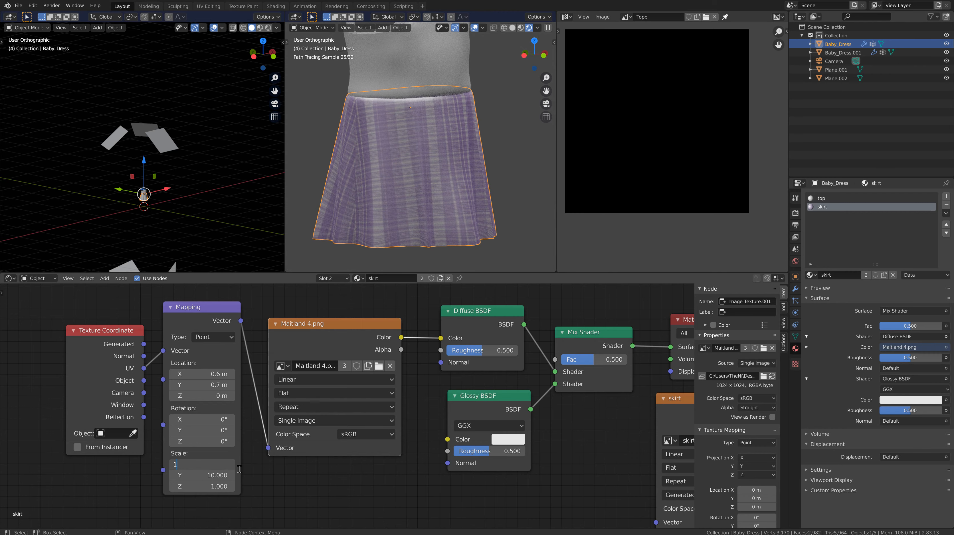
key(Return)
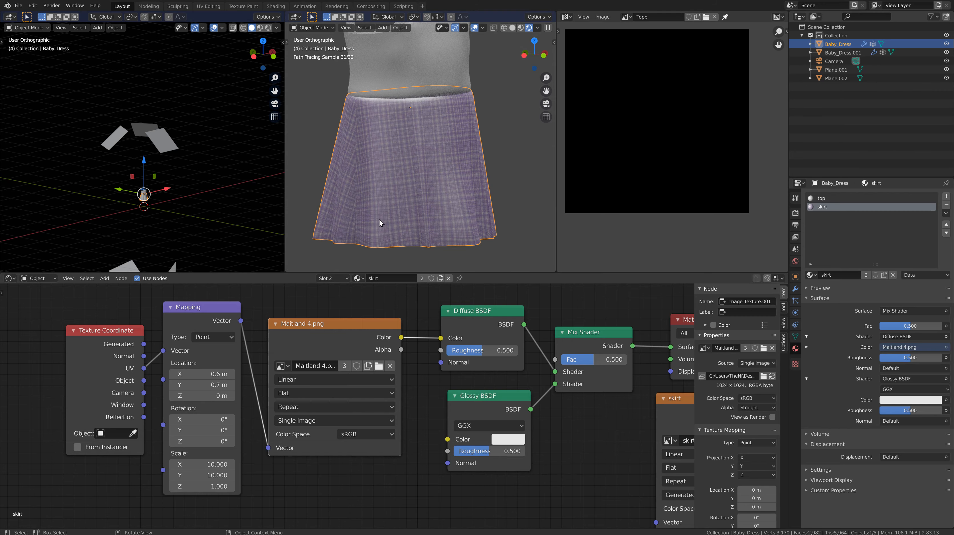
Check the plaid on the whole dress and set the Mapping node's X rotation to 0.6°
mouse_move(379, 219)
middle_down()
mouse_move(400, 210)
mouse_move(413, 219)
mouse_move(418, 202)
middle_up()
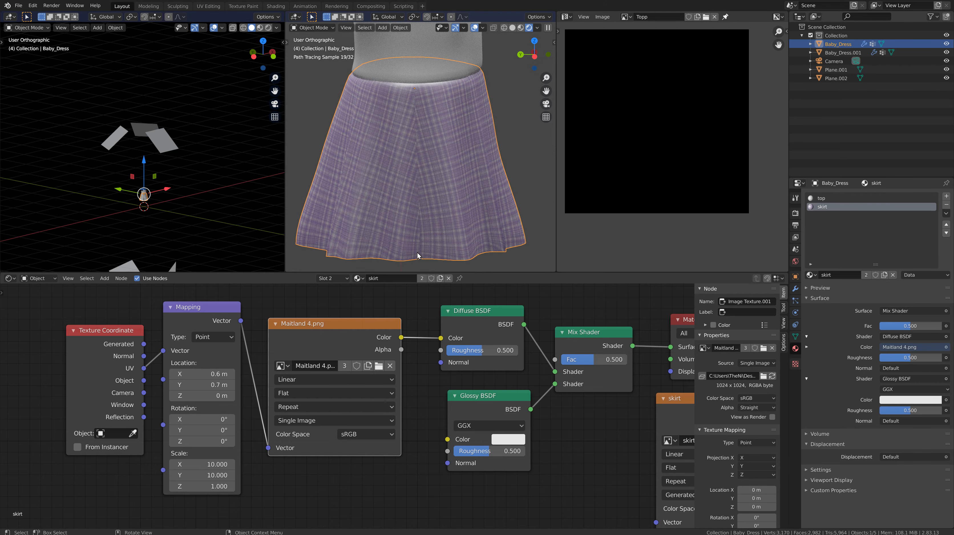
scroll(417, 170, down, 4)
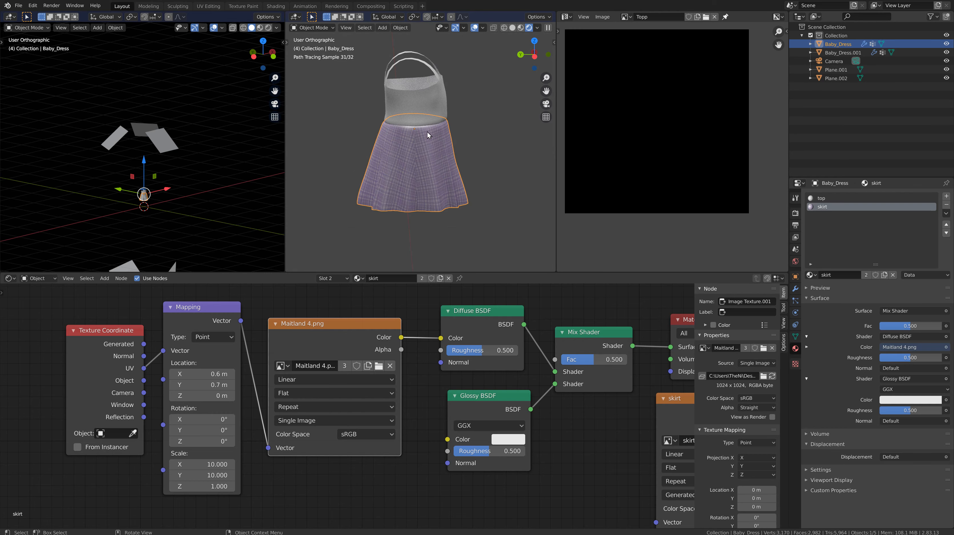
scroll(394, 148, up, 3)
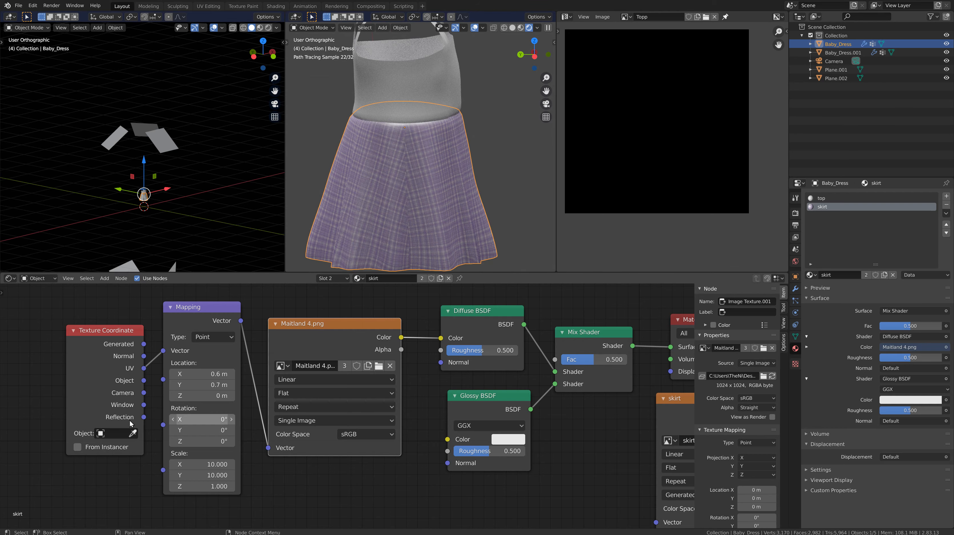
click(232, 419)
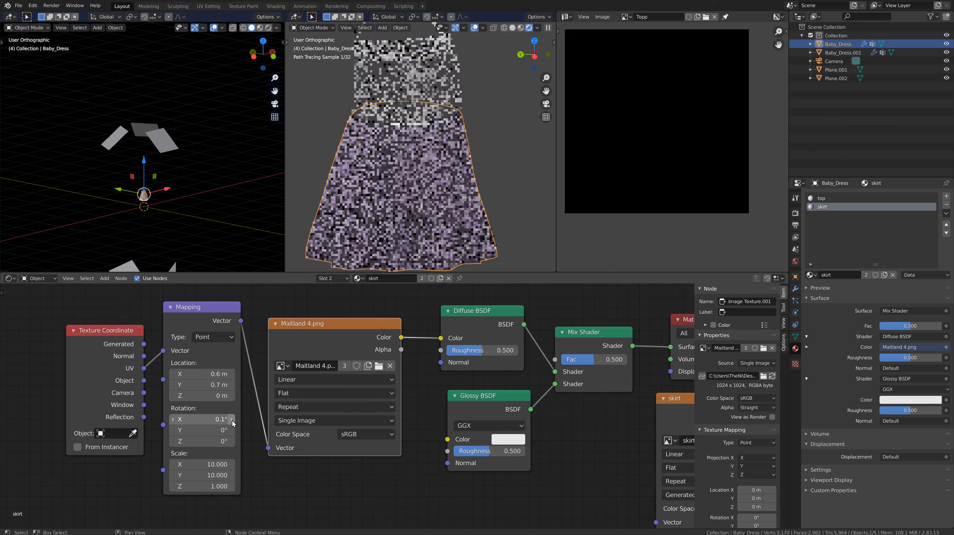
click(232, 420)
click(232, 419)
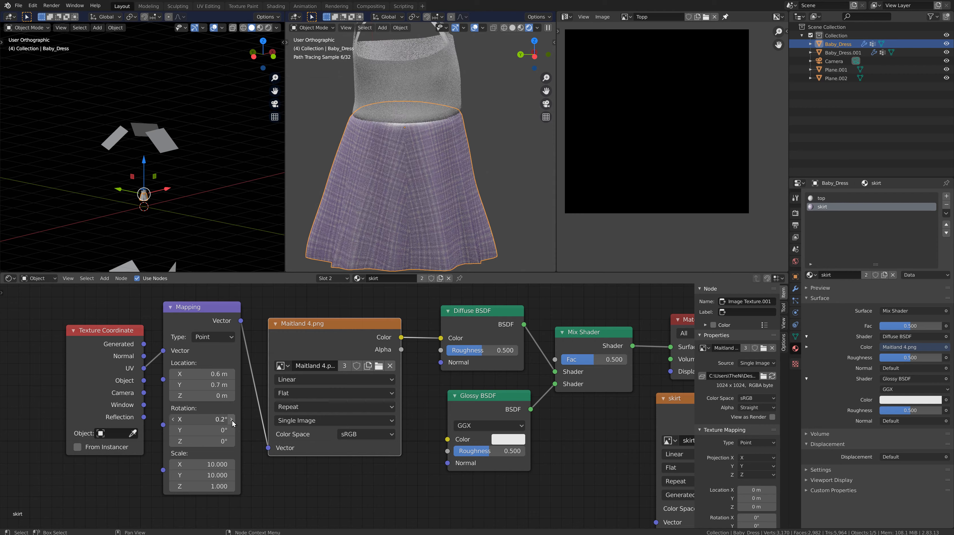
click(232, 420)
click(232, 419)
click(232, 420)
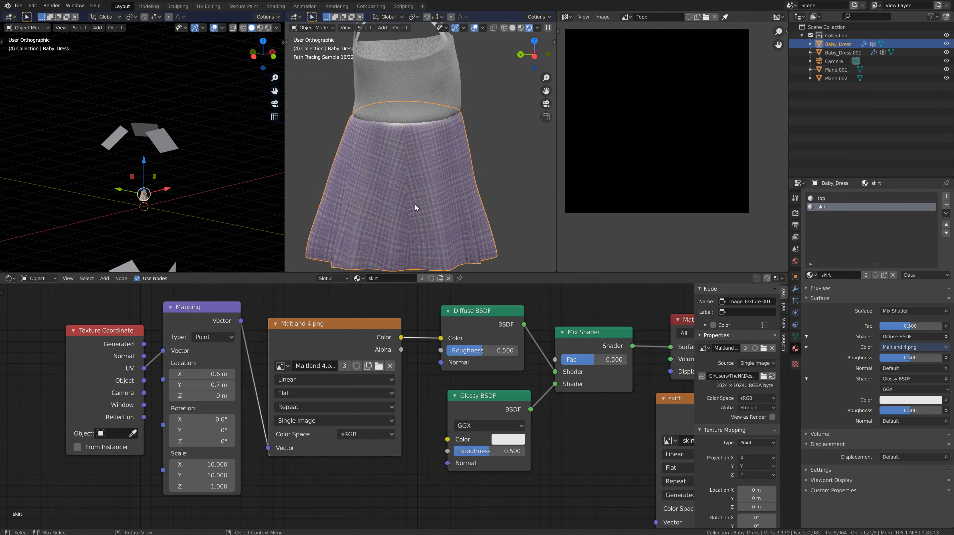
Examine the finely tiled plaid from another side and close up at the skirt's hem
mouse_move(388, 230)
middle_down()
mouse_move(450, 210)
mouse_move(429, 196)
mouse_move(425, 246)
mouse_move(430, 236)
mouse_move(405, 229)
mouse_move(394, 241)
mouse_move(441, 228)
mouse_move(455, 236)
middle_up()
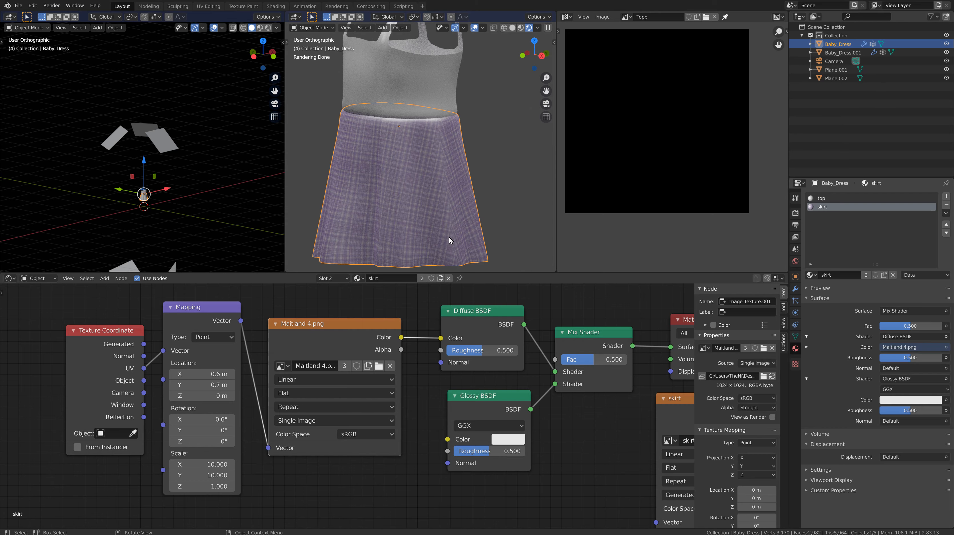
middle_drag(470, 257, 492, 254)
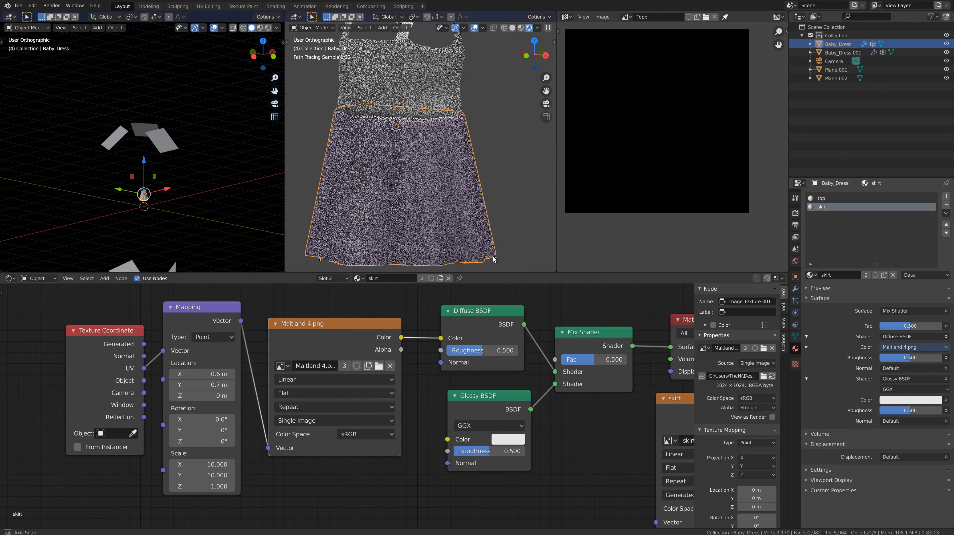
scroll(492, 255, up, 6)
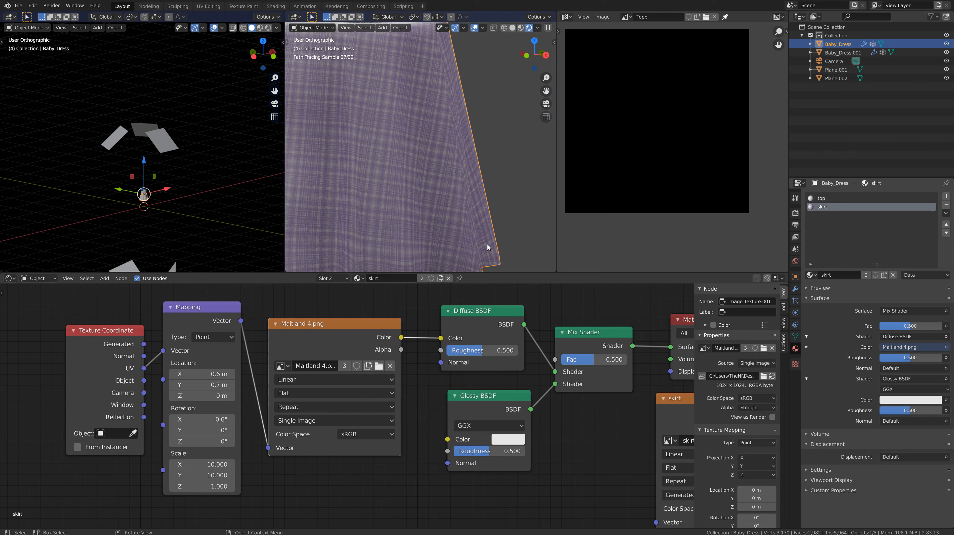
scroll(155, 208, up, 13)
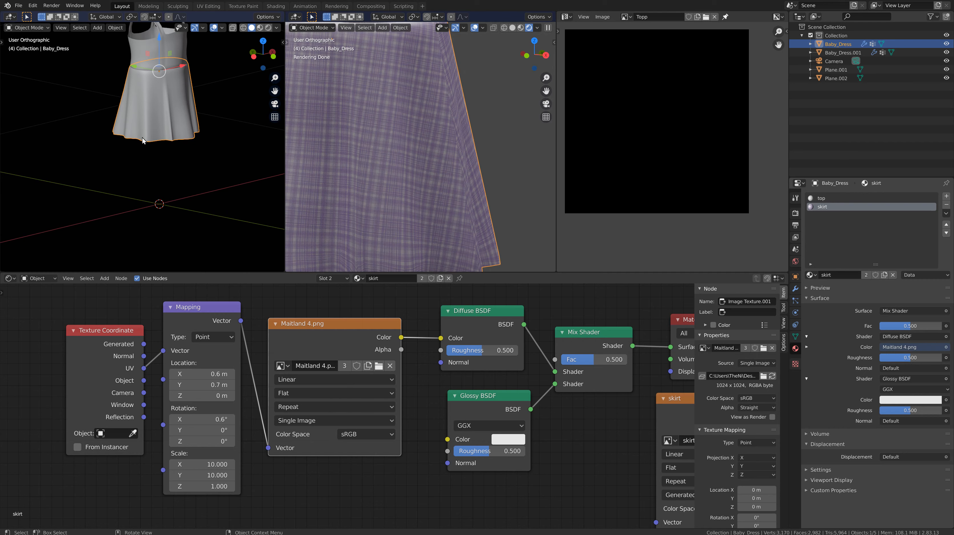
In the top material, load -SBT- Jalna 3a.png into the image texture node and link its color to the Diffuse BSDF color
scroll(184, 181, down, 7)
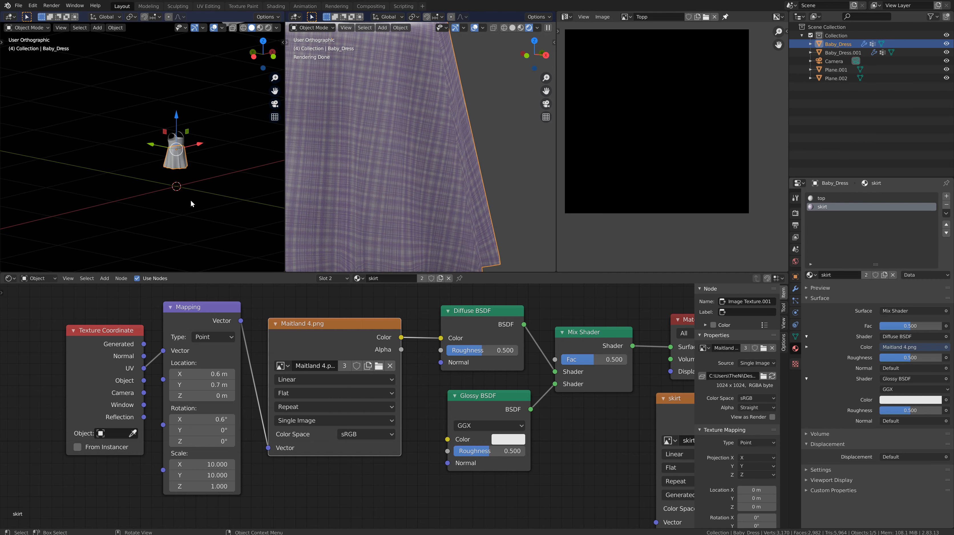
scroll(231, 199, down, 1)
scroll(360, 188, down, 7)
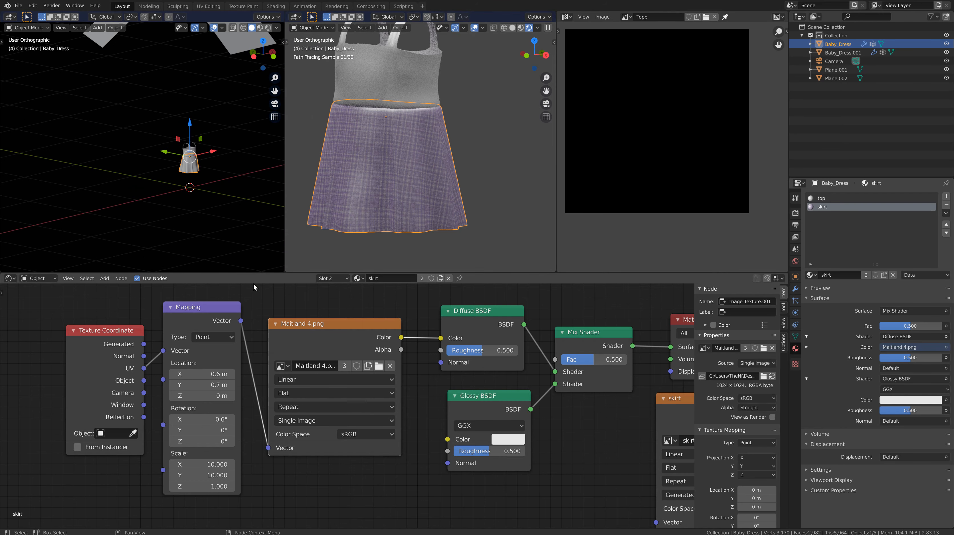
click(819, 198)
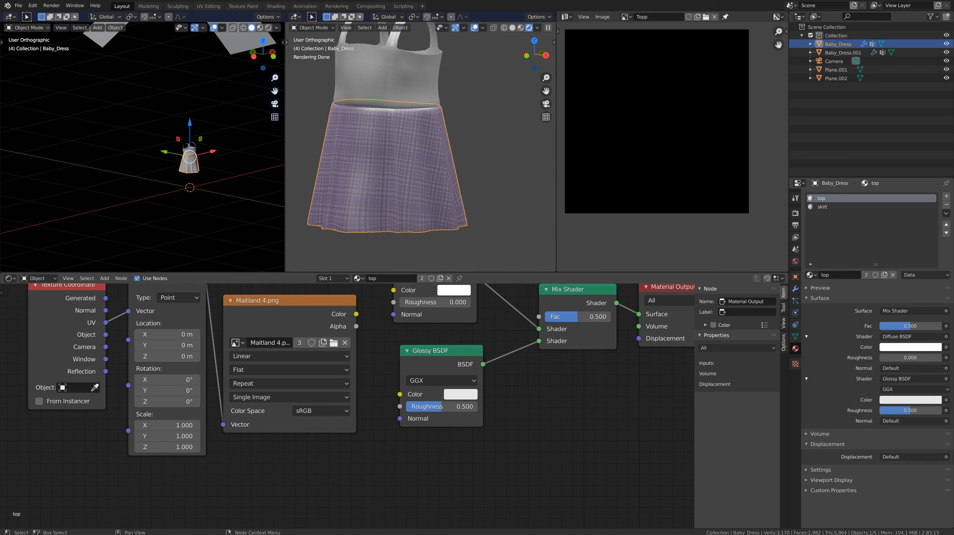
middle_drag(221, 470, 298, 500)
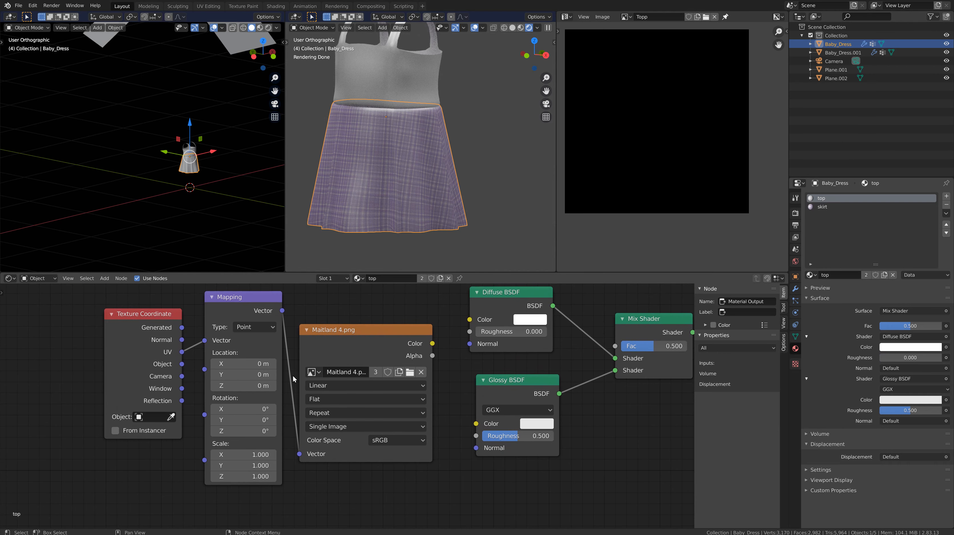
click(311, 372)
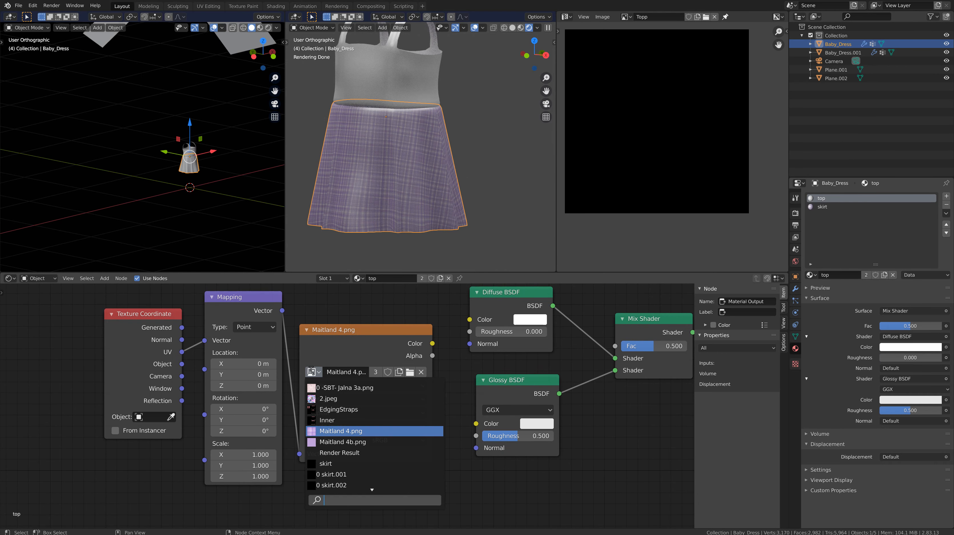
click(341, 386)
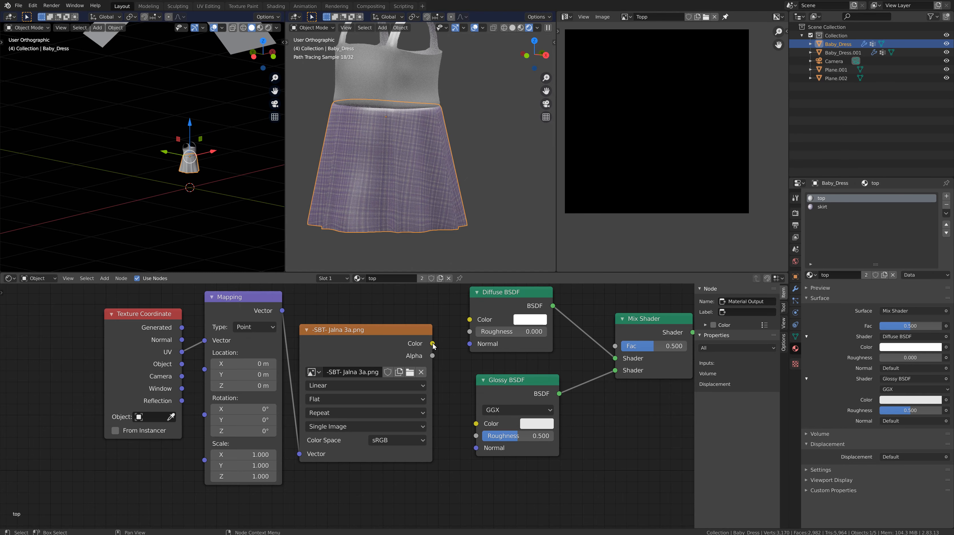
drag(433, 345, 469, 320)
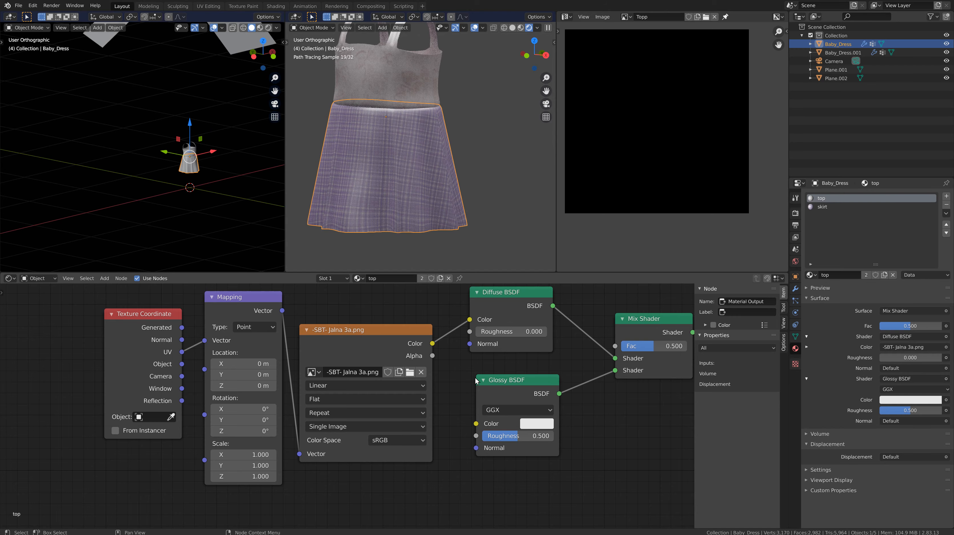
Set both the X and Y scale of the top material's Mapping node to 10
scroll(409, 154, down, 2)
middle_drag(409, 154, 427, 152)
scroll(408, 91, up, 6)
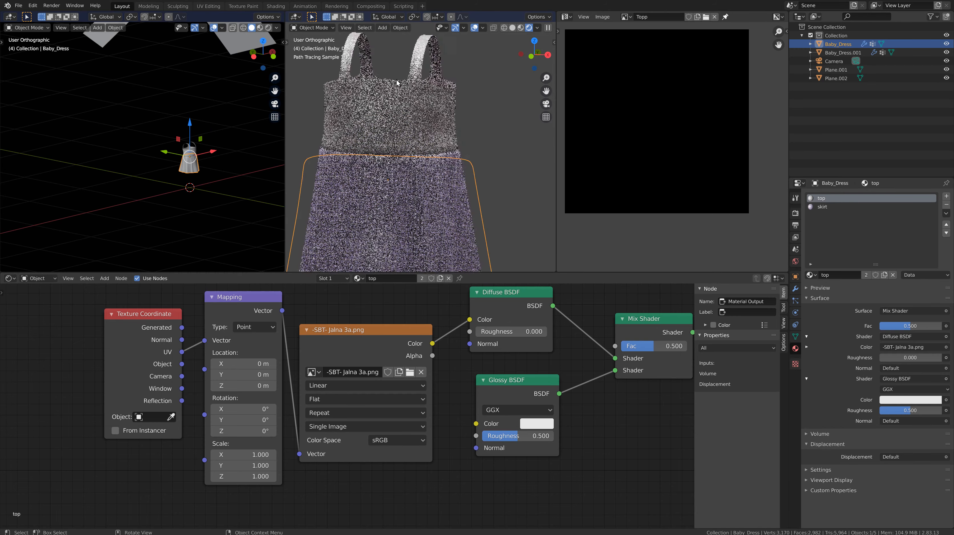
click(141, 199)
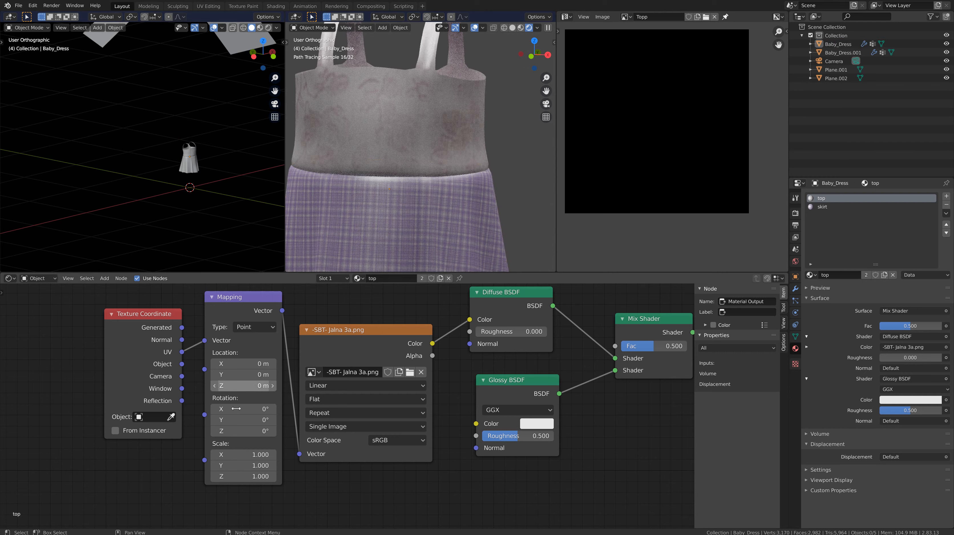
click(255, 455)
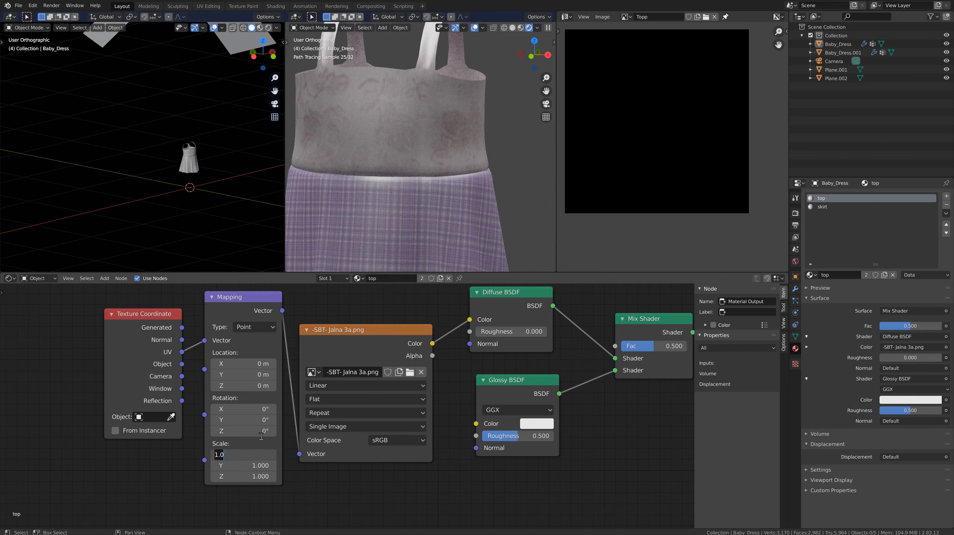
text(10.)
key(Return)
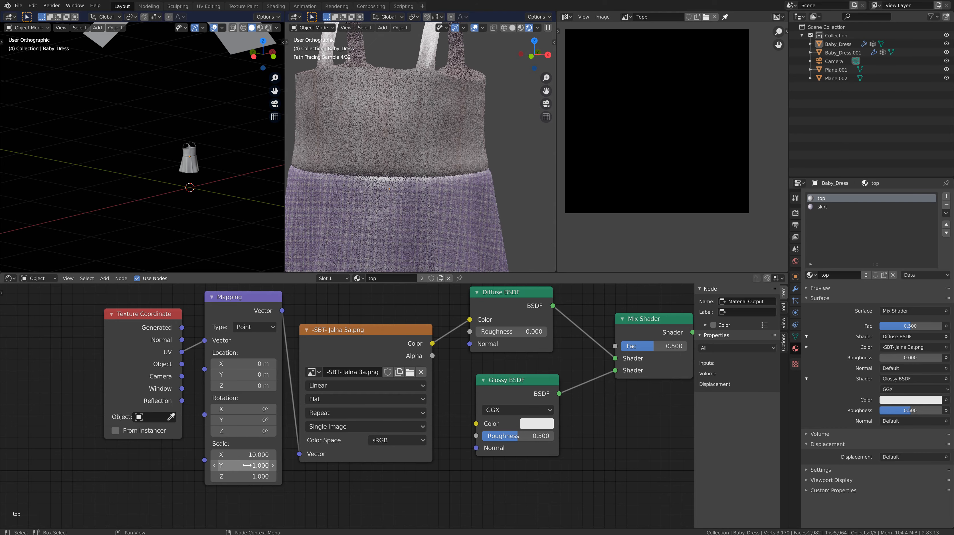
click(252, 467)
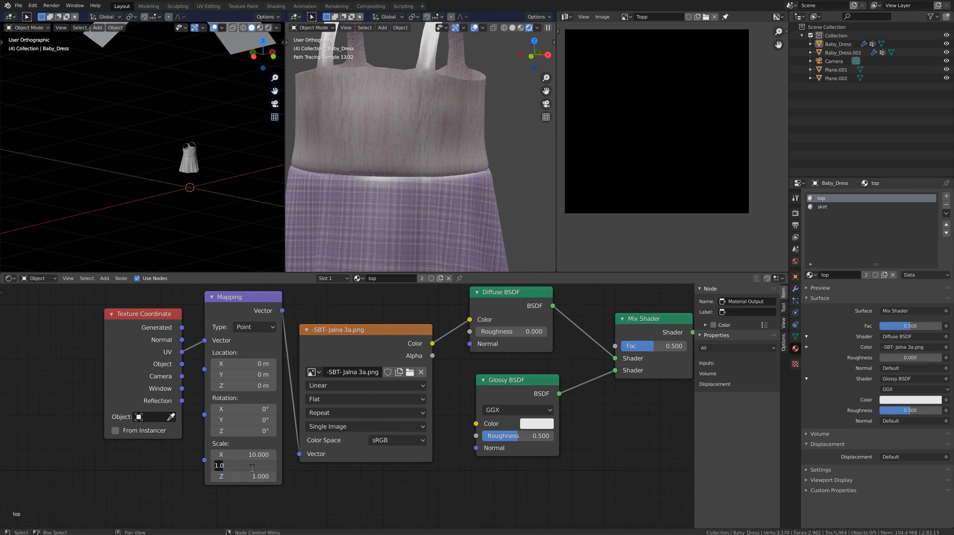
text(10.)
key(Return)
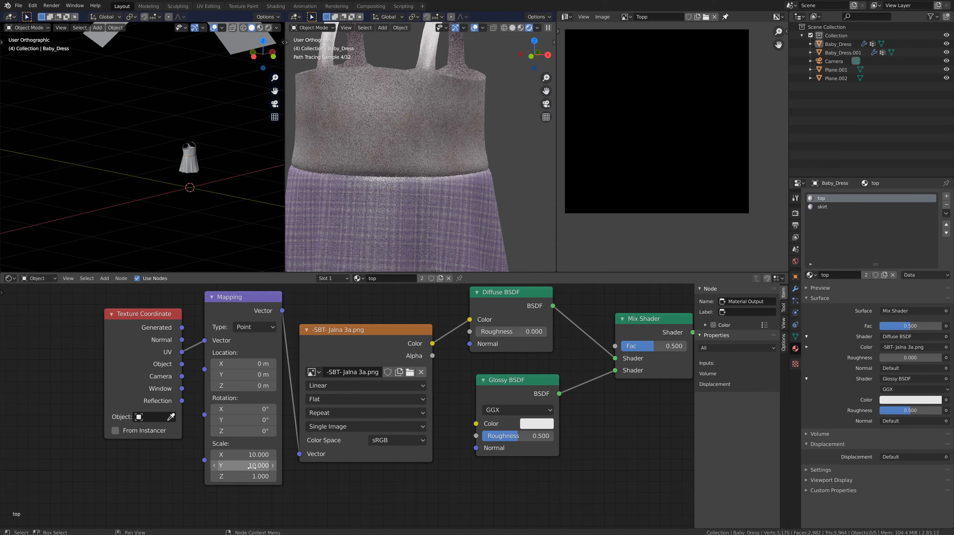
Move the upper group of emissive planes, Plane.001, down along Z closer to the dress
click(107, 43)
scroll(142, 82, down, 2)
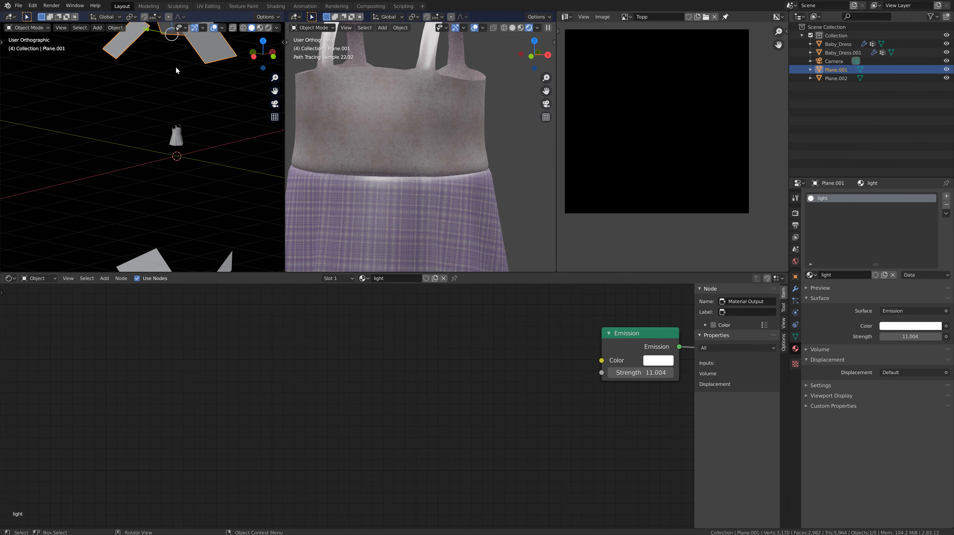
scroll(176, 68, down, 2)
drag(176, 44, 176, 71)
scroll(174, 110, up, 1)
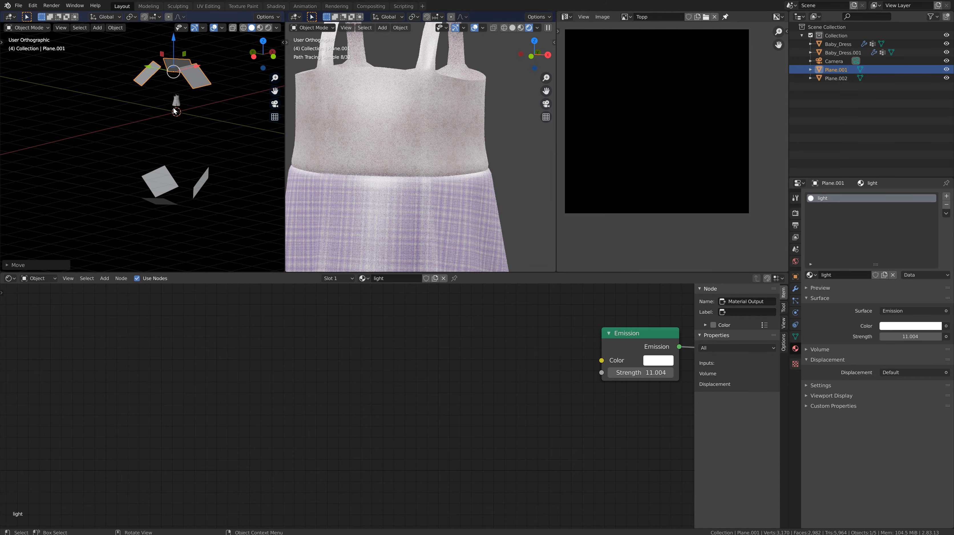
scroll(175, 110, up, 1)
middle_drag(314, 173, 332, 175)
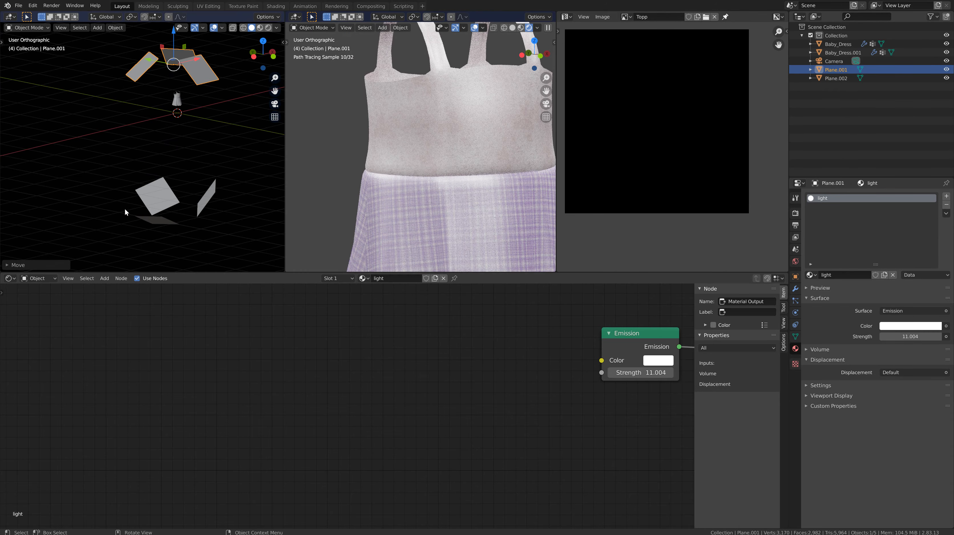
Select the dress bodice and switch its top material's image texture to Maitland 4b.png, checking it on the dress
click(450, 138)
click(830, 207)
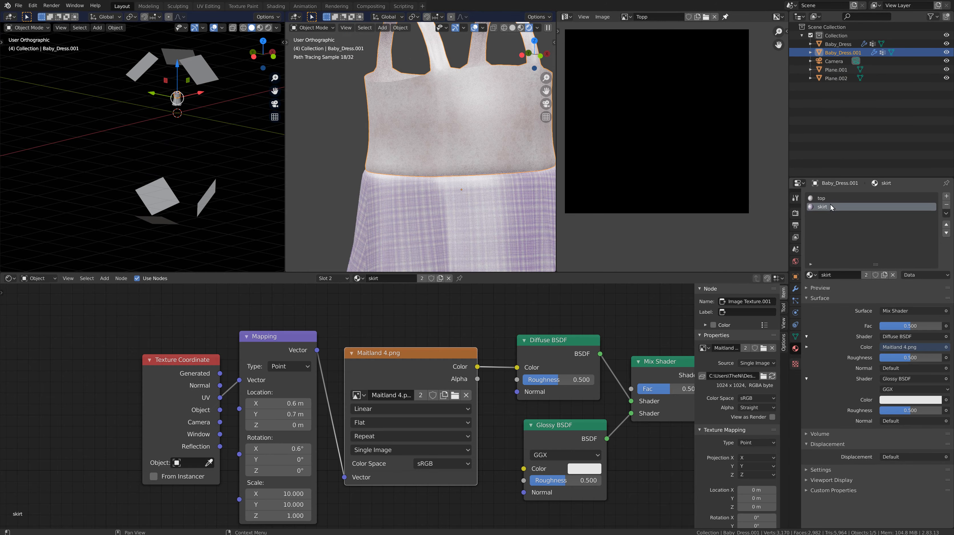
click(824, 198)
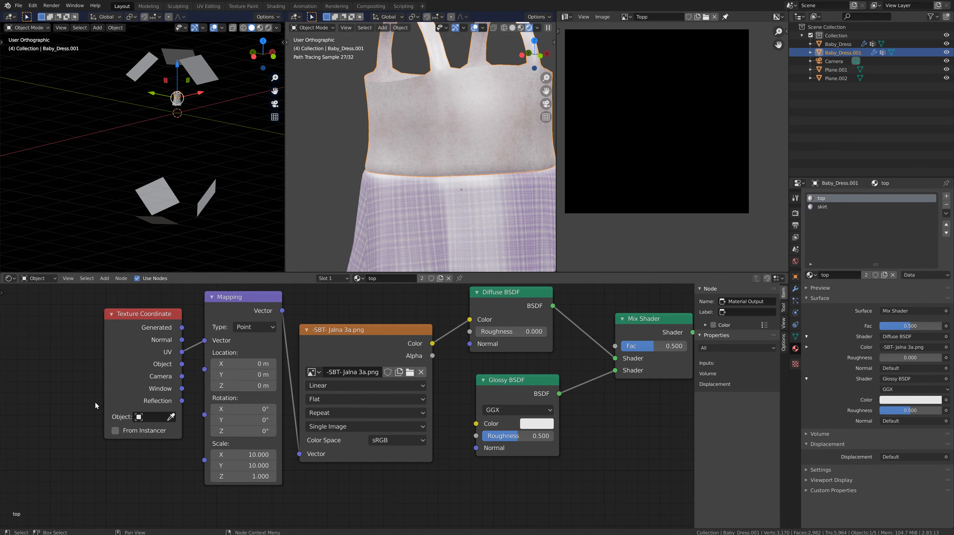
click(332, 372)
click(315, 373)
click(314, 372)
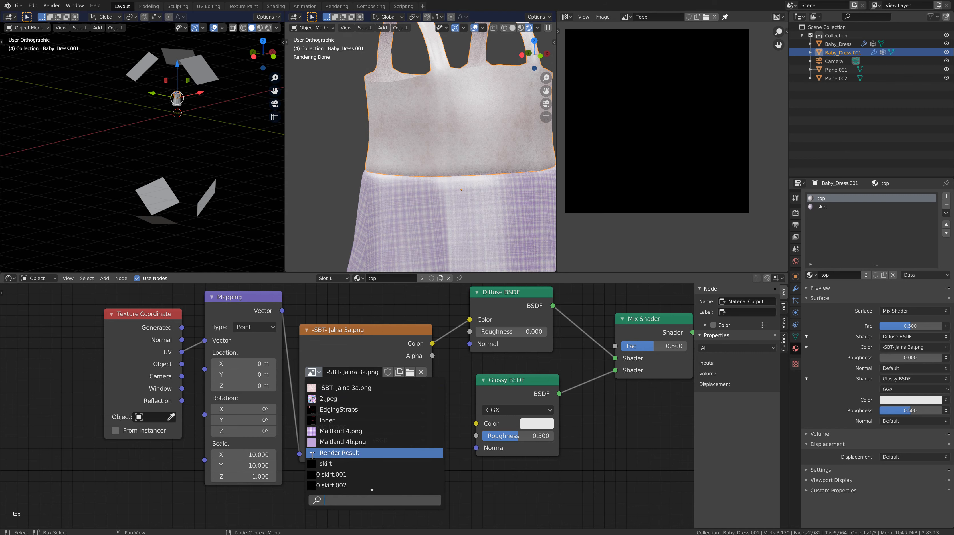
click(323, 442)
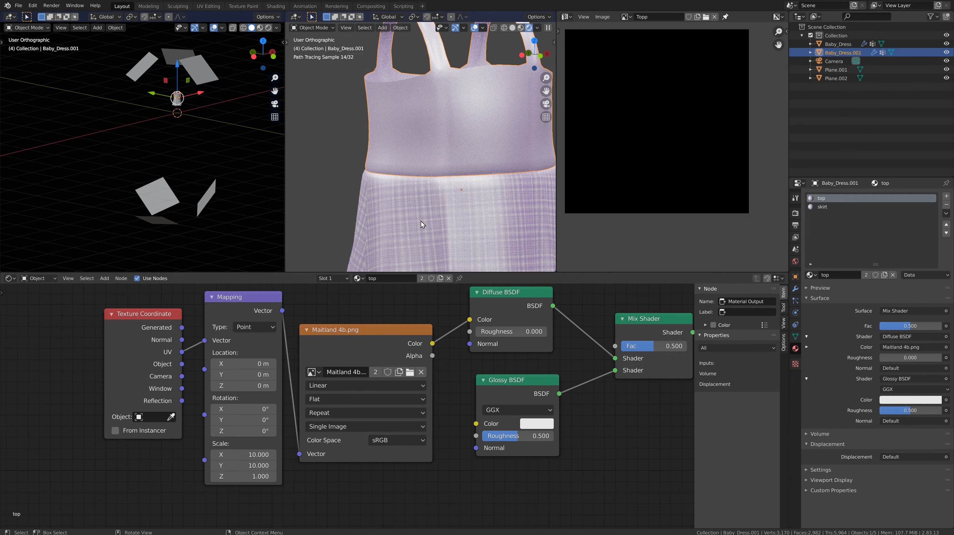
scroll(280, 181, down, 2)
middle_drag(461, 210, 355, 195)
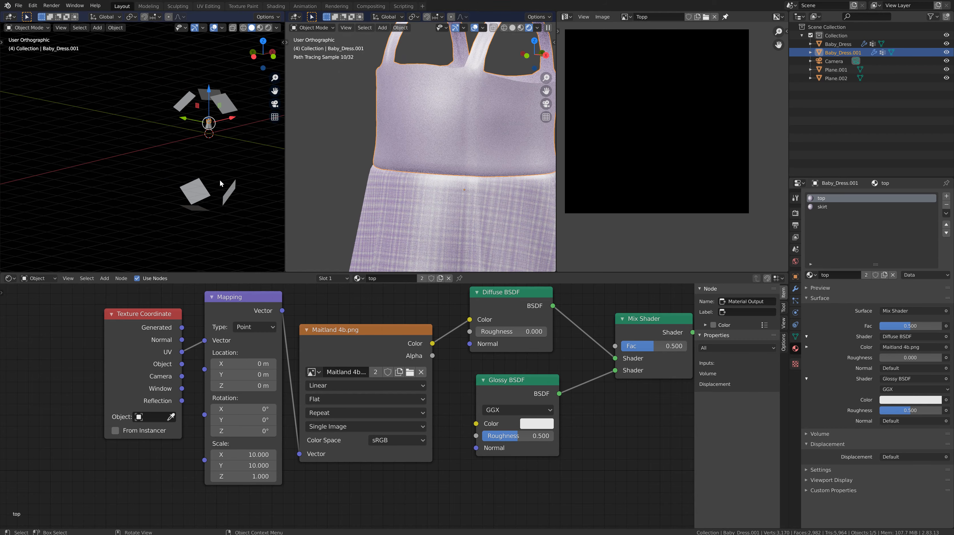
Switch the top material's image texture to 2.jpeg and inspect the pattern on the bodice
click(312, 373)
click(321, 393)
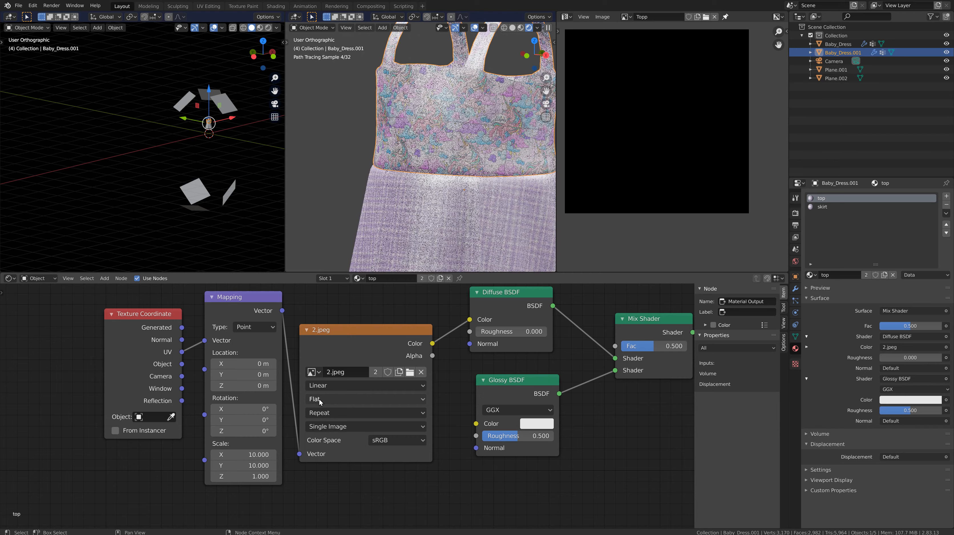
scroll(473, 178, up, 1)
scroll(424, 183, down, 3)
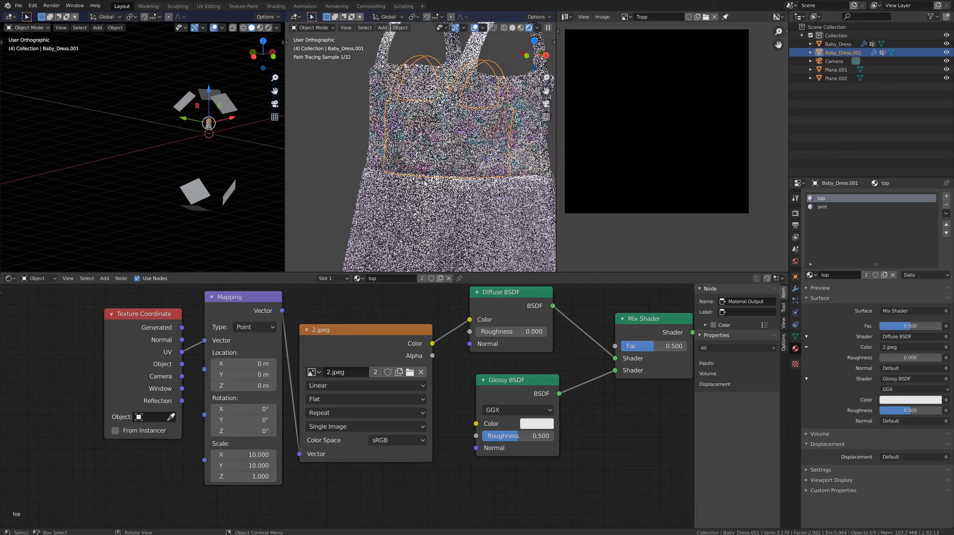
scroll(425, 183, up, 3)
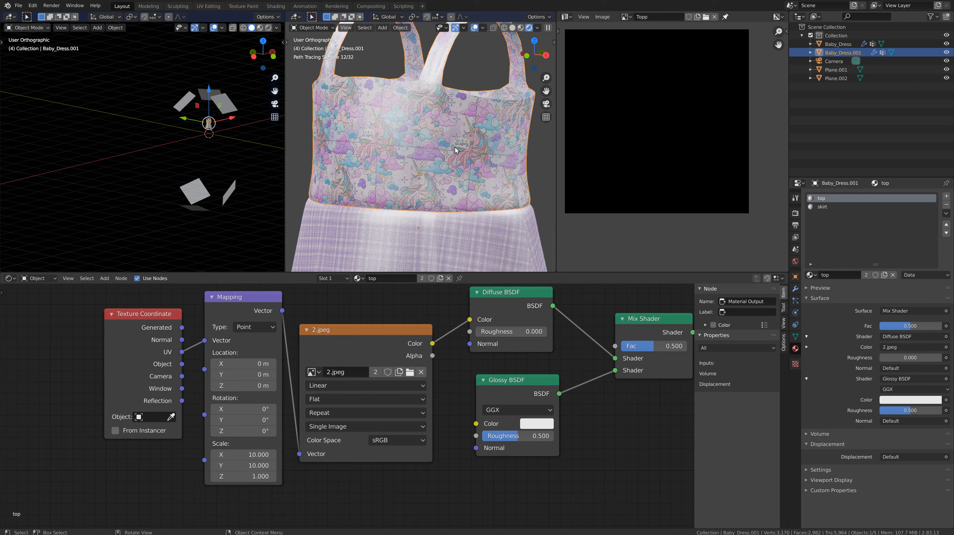
Set both the X and Y scale of the top material's Mapping node to 1
click(241, 455)
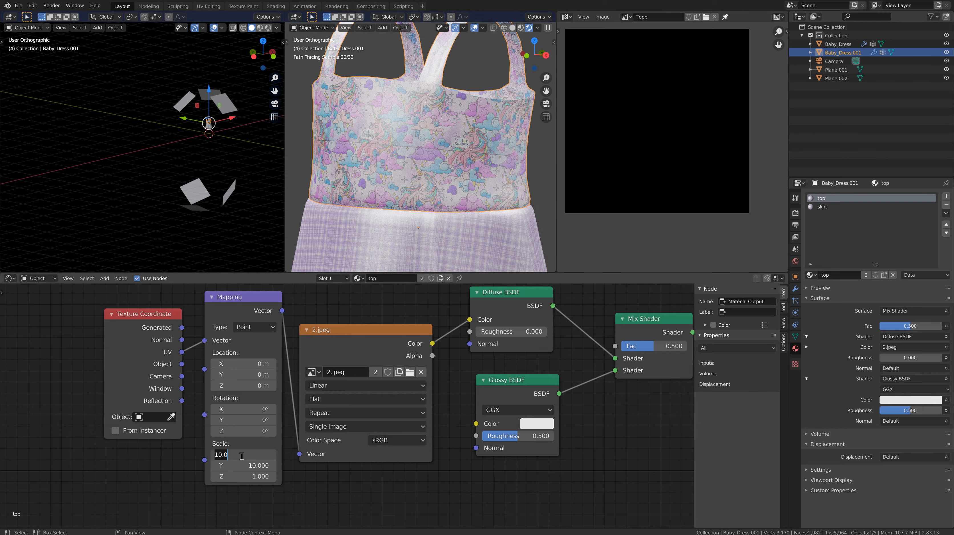
text(1.)
key(Return)
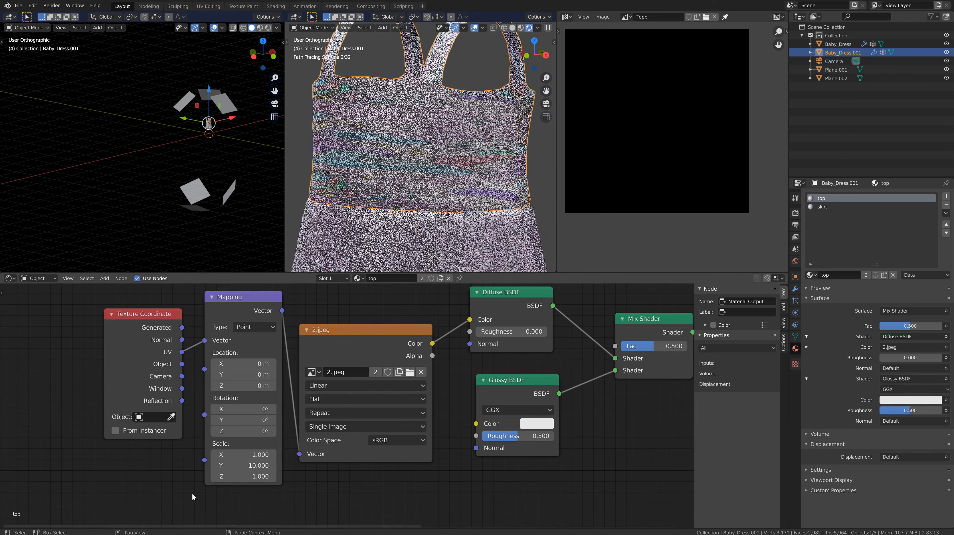
click(241, 466)
text(1)
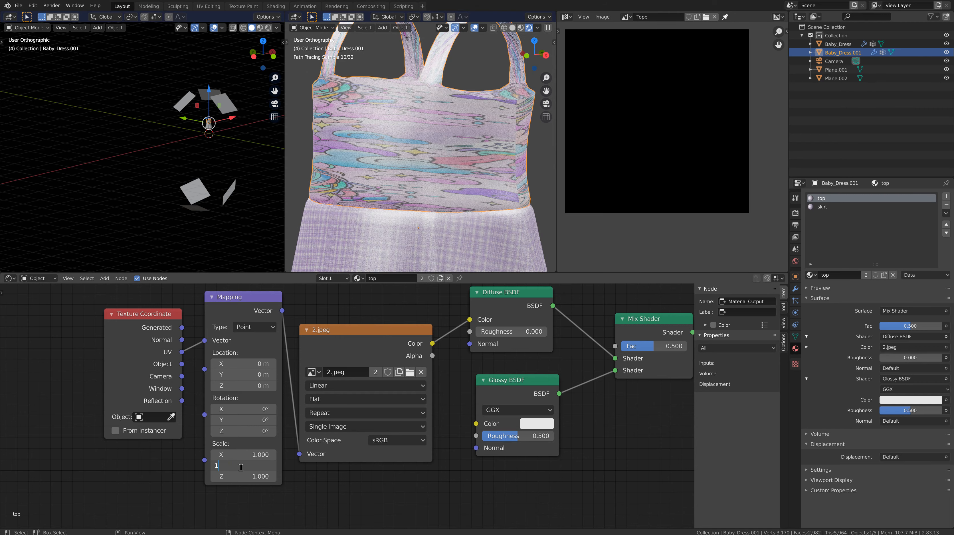
text(.)
key(Return)
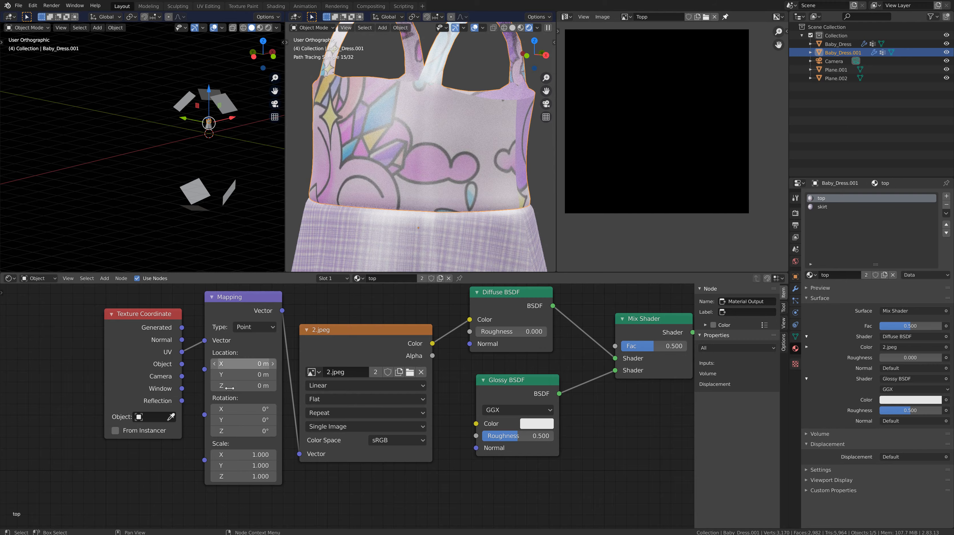
Raise the X location of the top material's Mapping node to 0.6 m
click(273, 364)
click(272, 364)
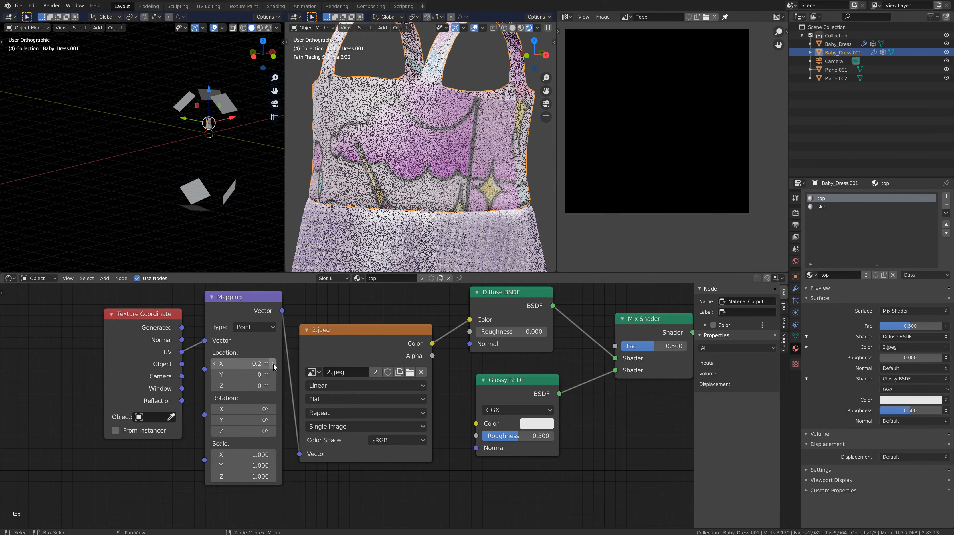
click(273, 363)
click(272, 364)
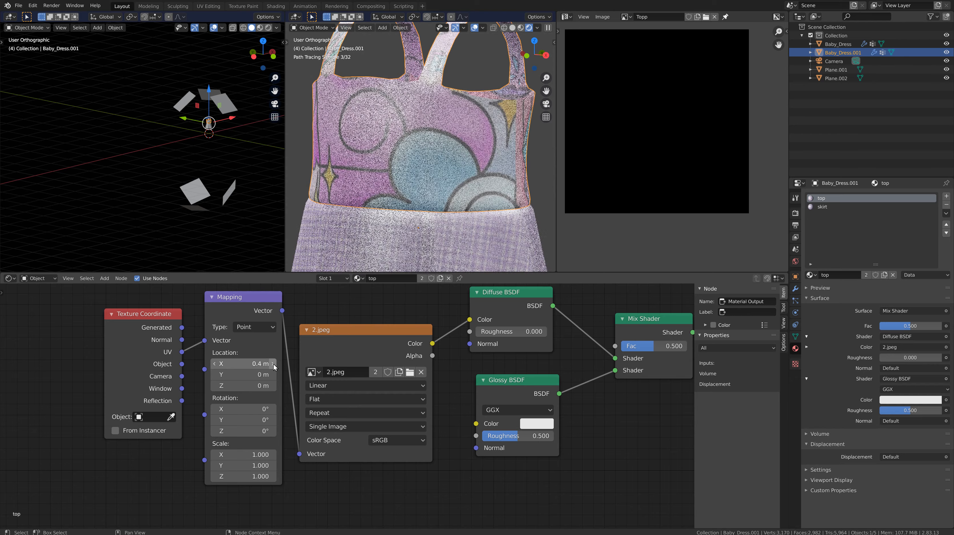
click(272, 363)
click(272, 363)
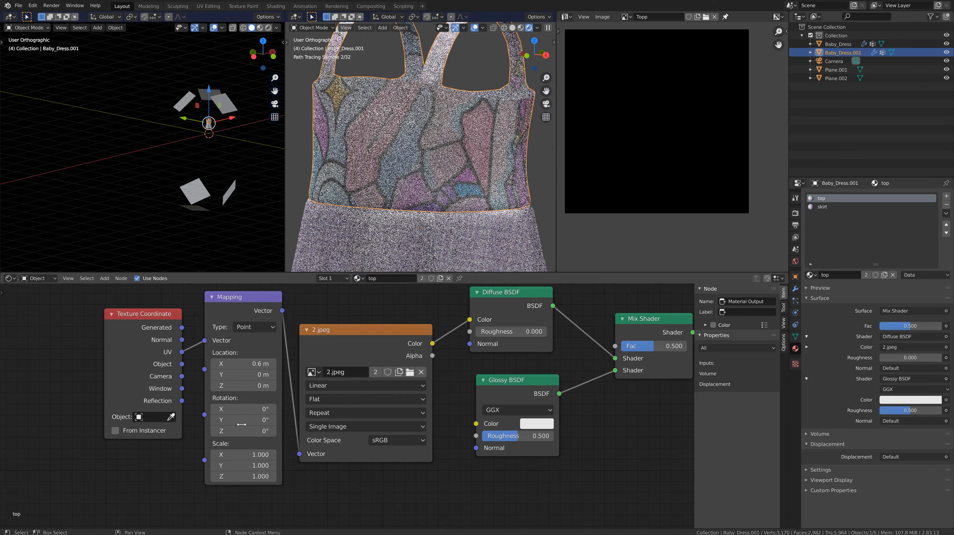
Adjust the X scale of the top material's Mapping node to 1.6
click(214, 455)
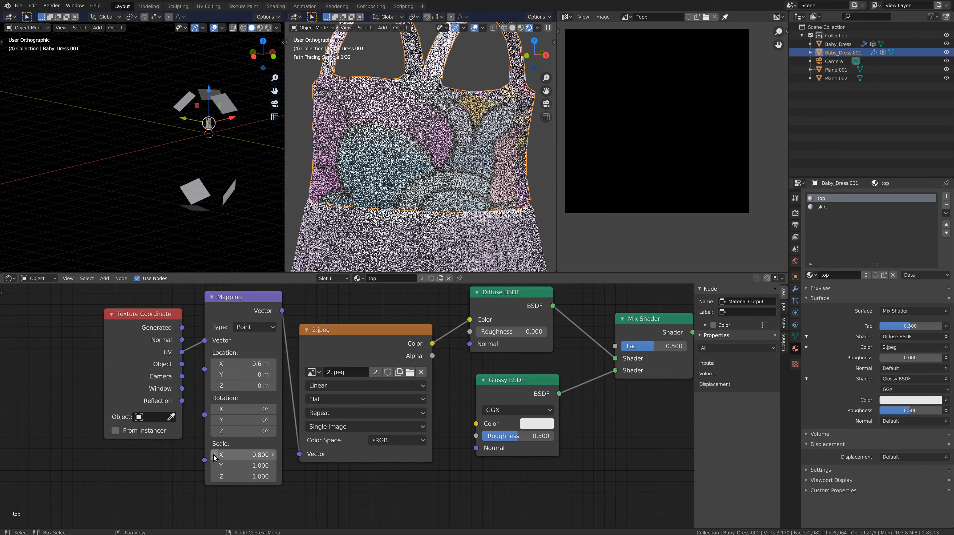
click(214, 454)
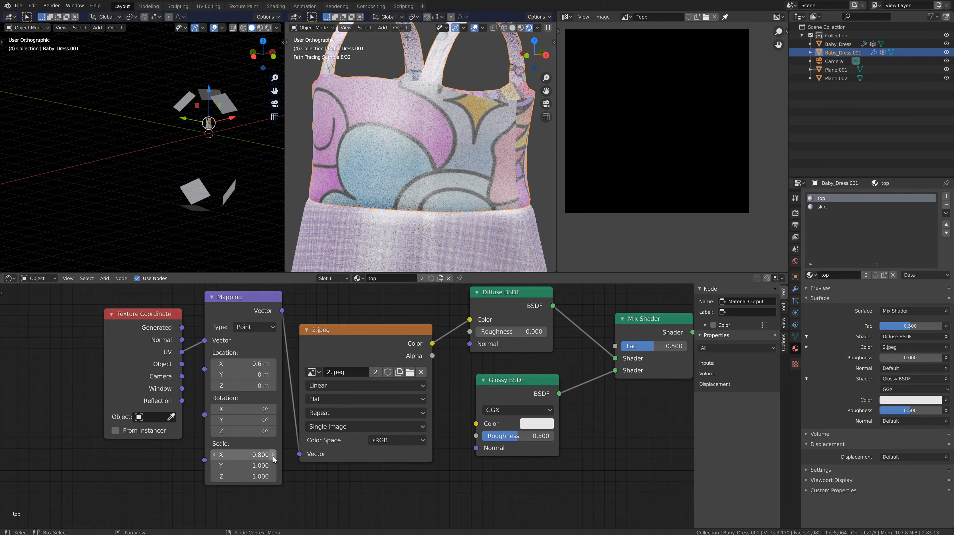
click(273, 456)
click(272, 456)
click(273, 456)
click(273, 456)
click(272, 456)
click(273, 456)
click(272, 455)
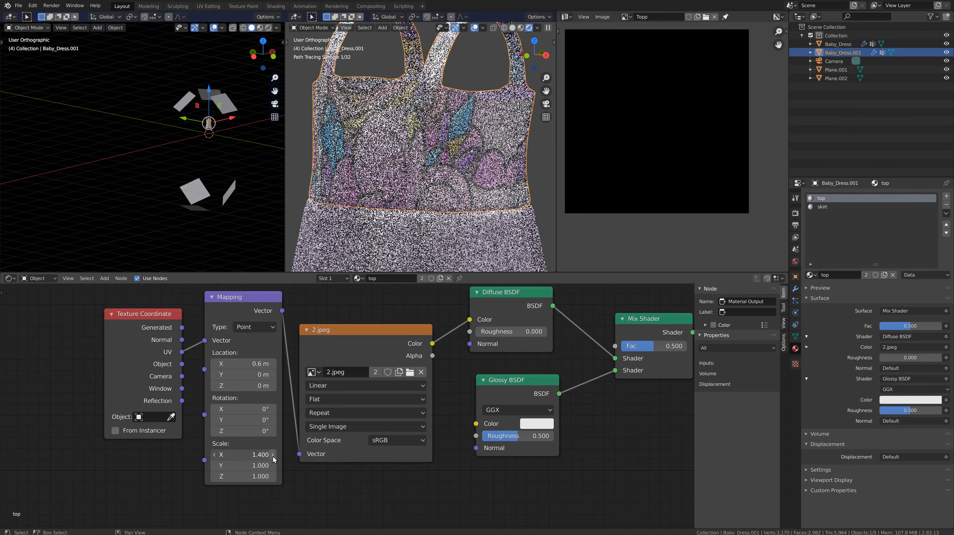
click(273, 456)
Raise the Y scale of the top material's Mapping node to 1.3
click(272, 467)
click(272, 467)
click(272, 467)
click(272, 466)
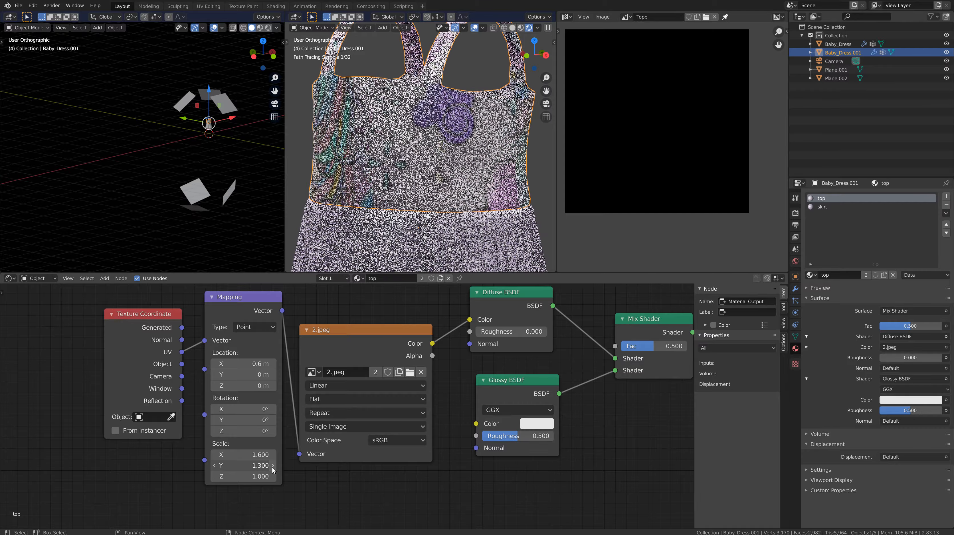
Raise the Y scale of the top material's Mapping node to 1.6
click(272, 466)
click(272, 467)
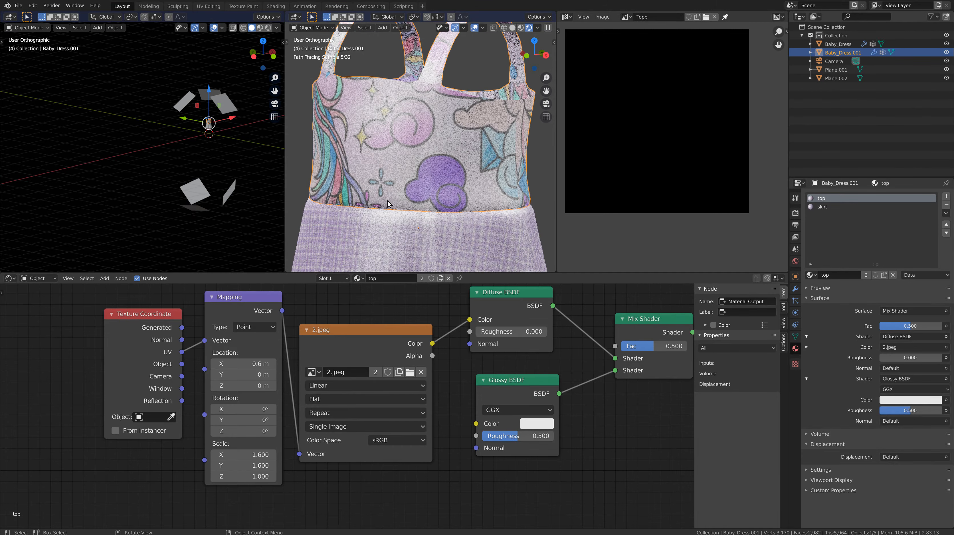
scroll(387, 200, down, 3)
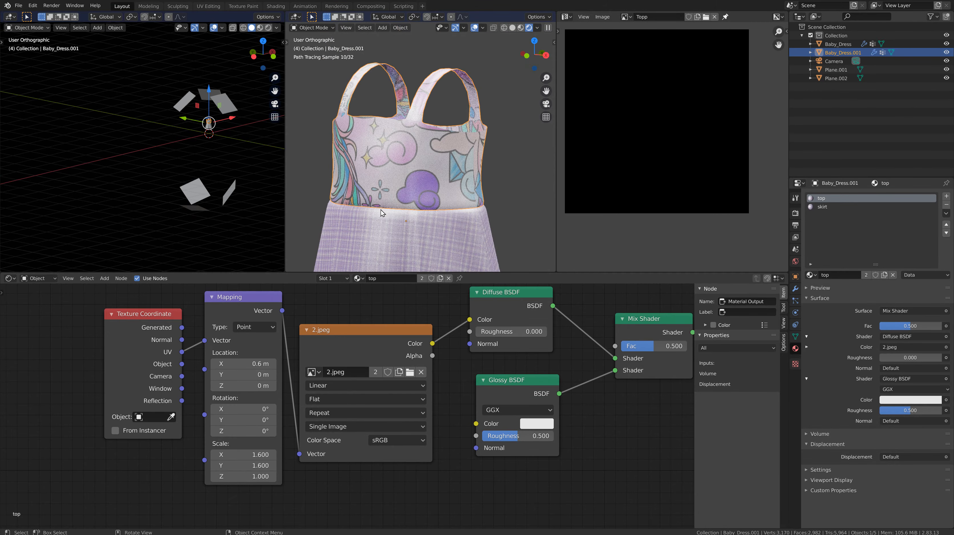
middle_drag(374, 211, 495, 189)
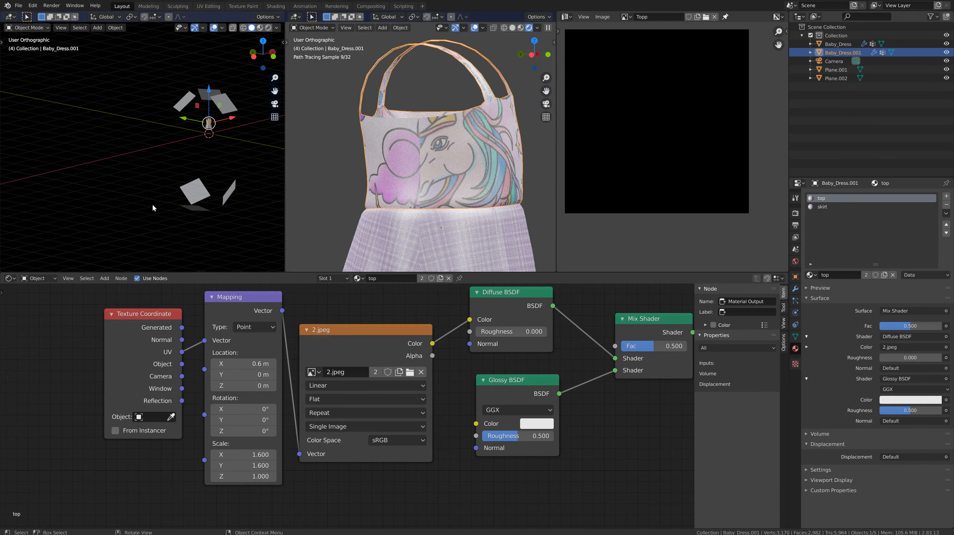
Examine the top's UV islands in Edit Mode and the rendered prints on the top and skirt
scroll(198, 123, up, 7)
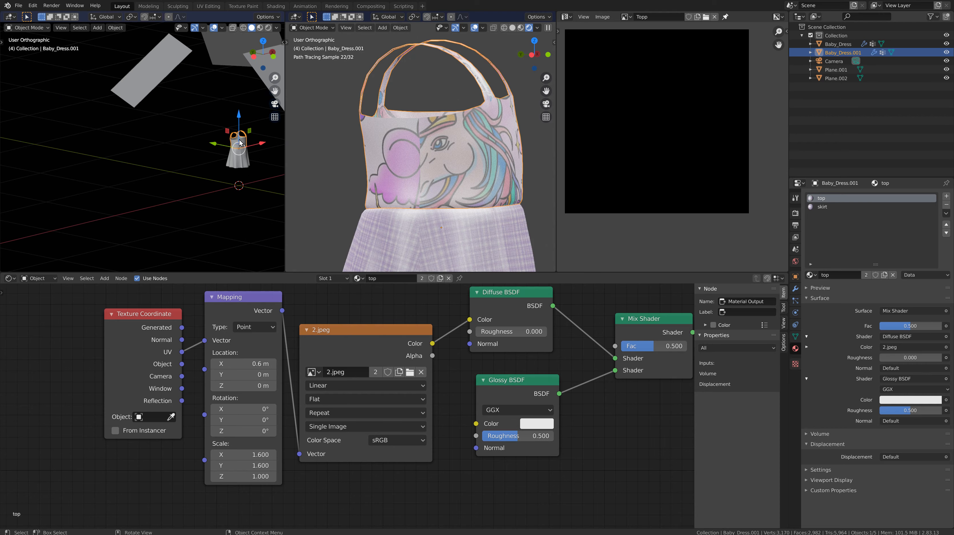
key(Tab)
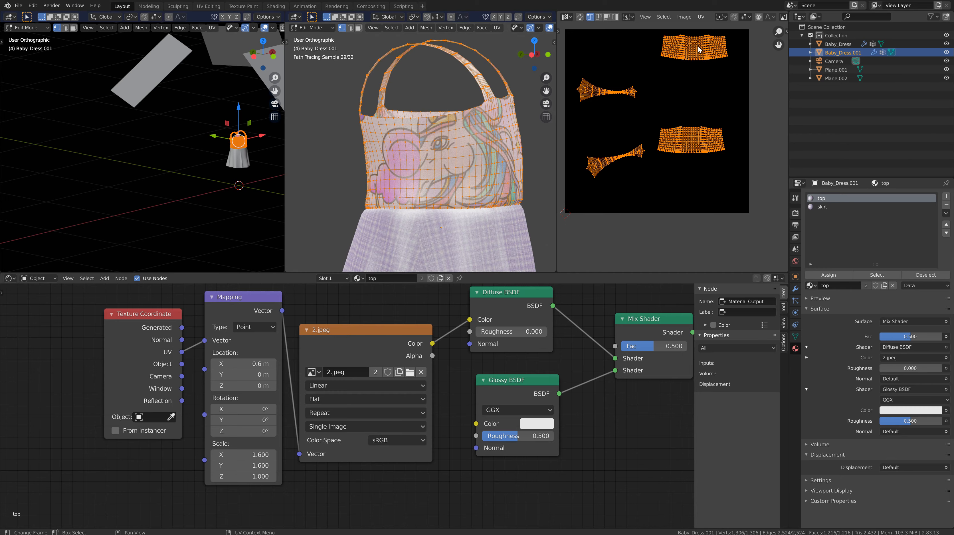
key(Tab)
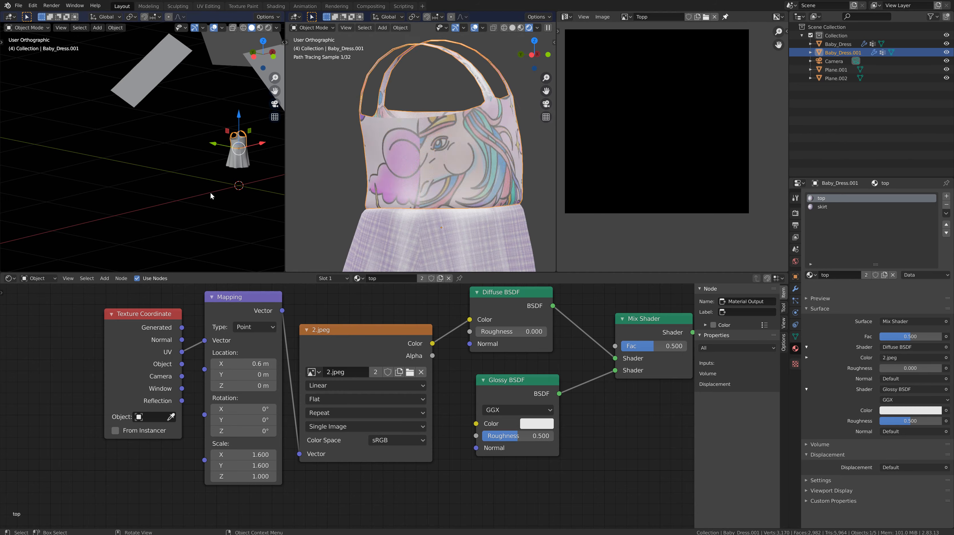
scroll(245, 150, up, 4)
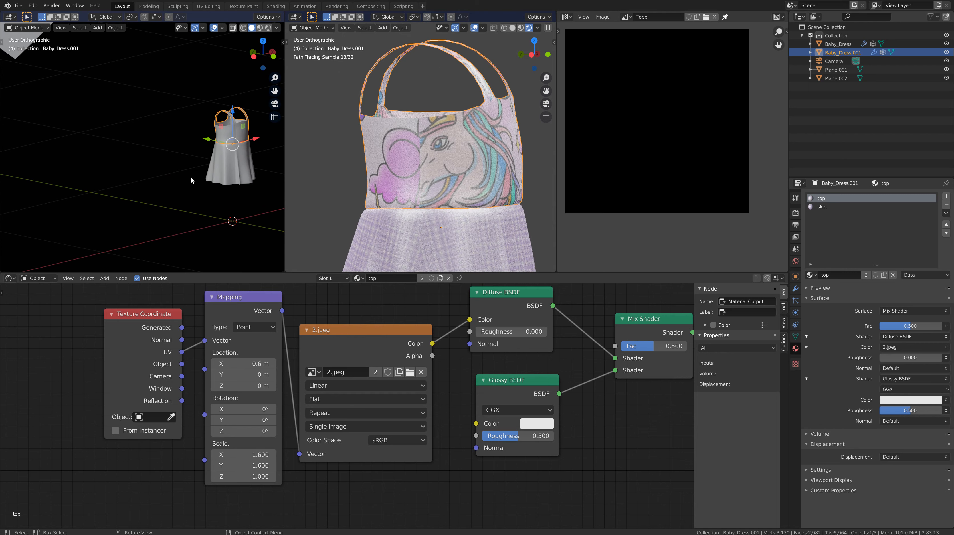
scroll(122, 165, down, 3)
scroll(195, 153, up, 2)
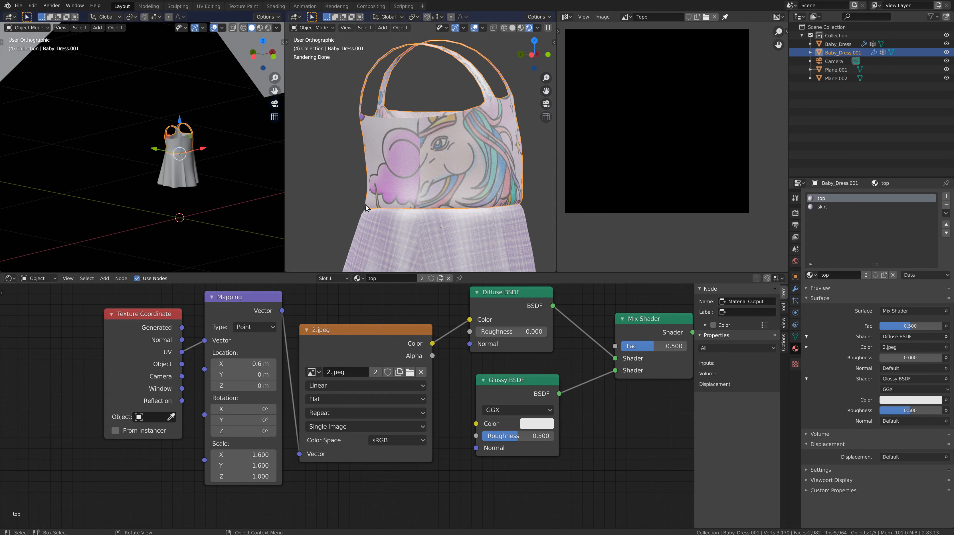
scroll(407, 206, down, 7)
scroll(363, 242, up, 6)
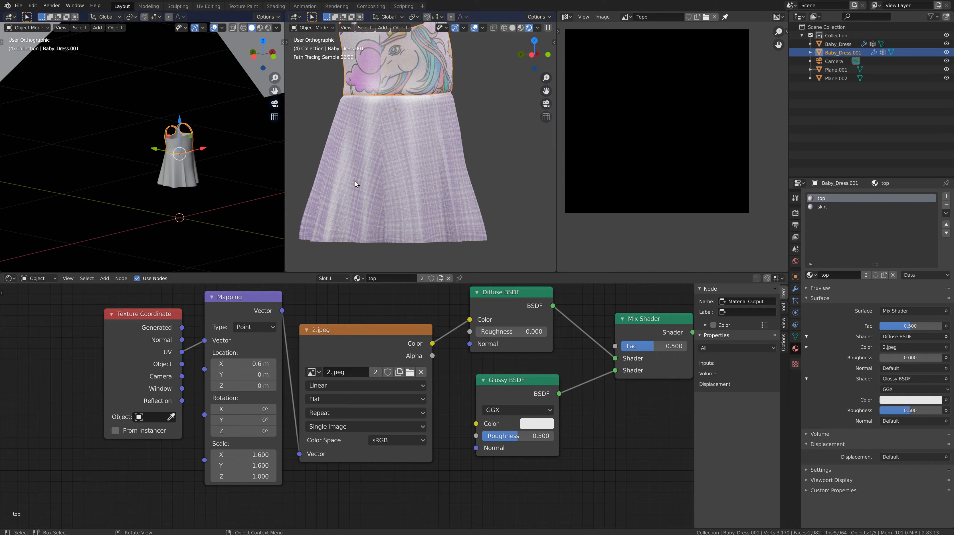
middle_drag(361, 226, 411, 225)
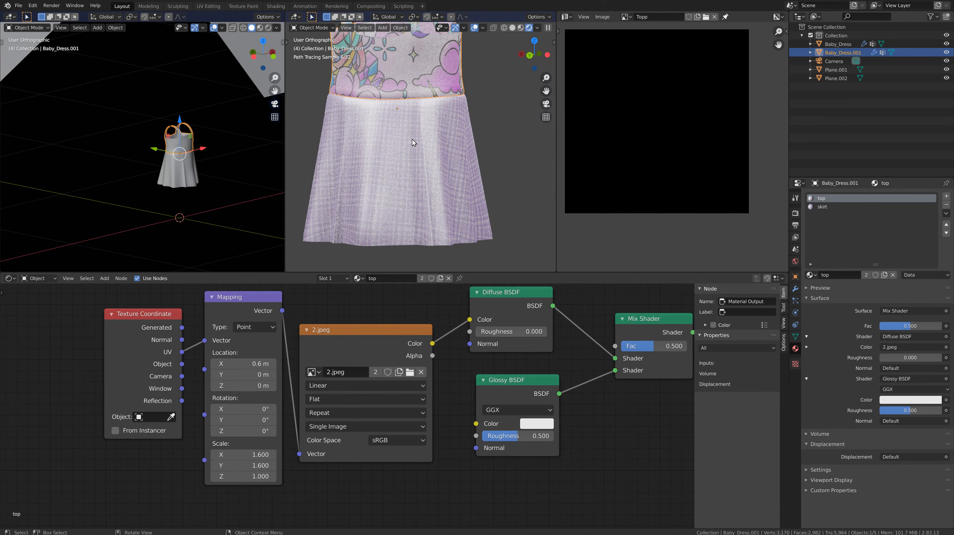
Select the skirt object and review the shader nodes of its skirt material
click(183, 171)
click(839, 207)
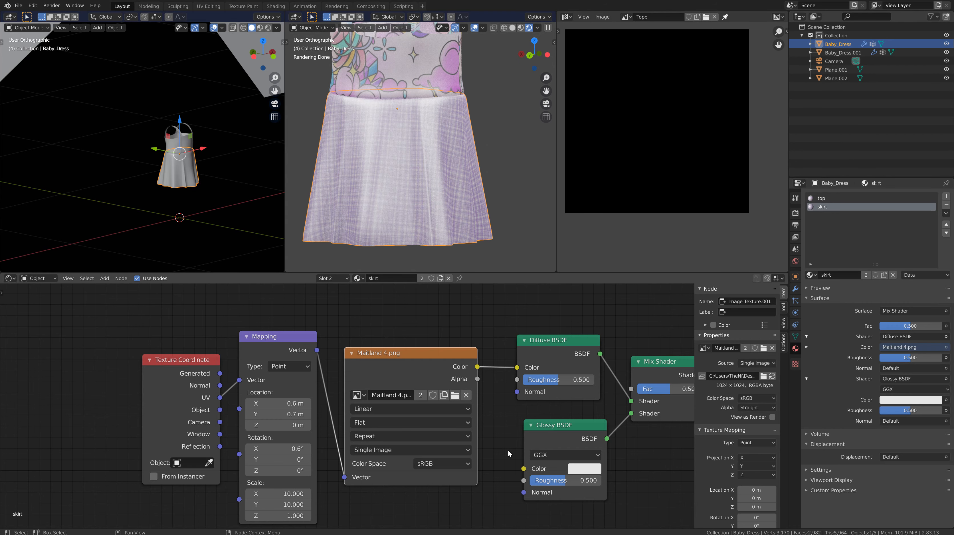
middle_drag(474, 487, 274, 466)
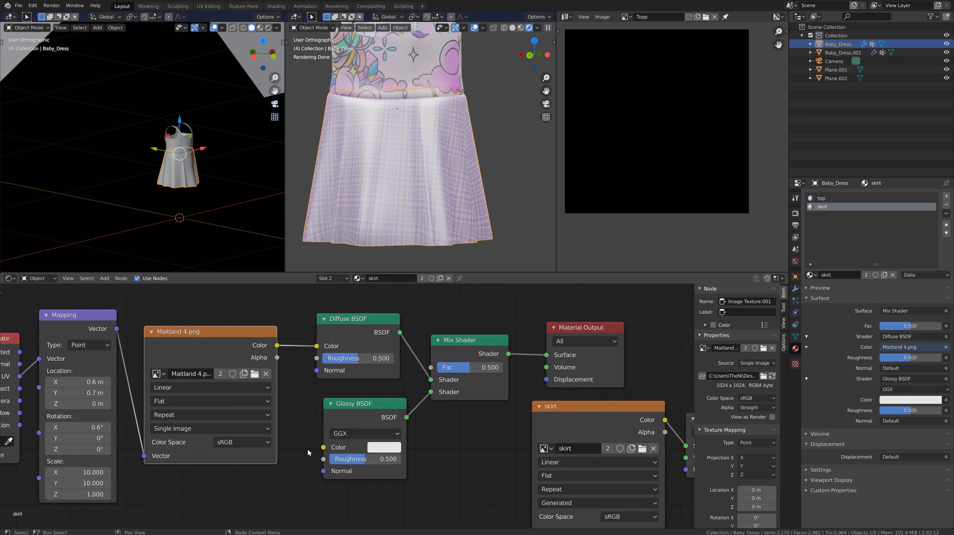
Lower the Emission strength of the overhead plane's light material to 9.904
click(242, 58)
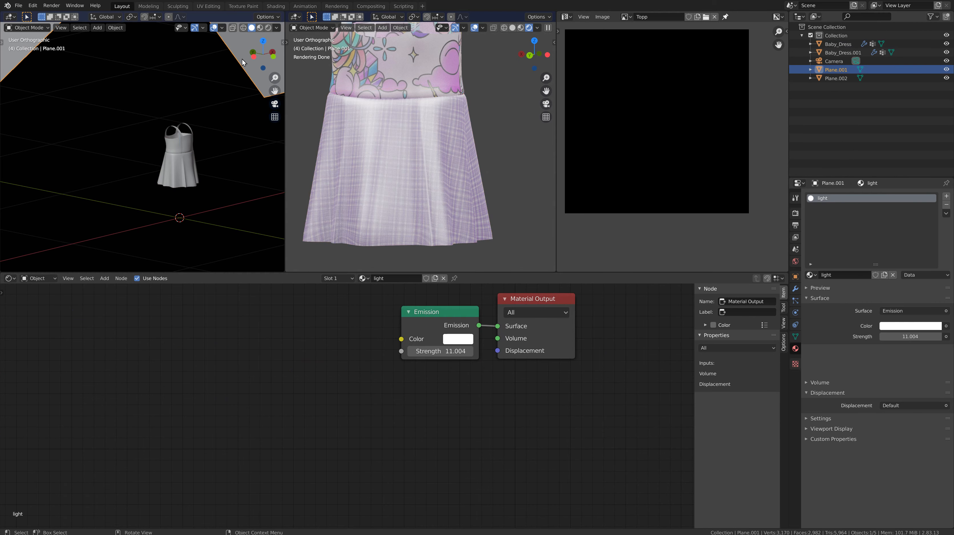
click(411, 351)
click(411, 351)
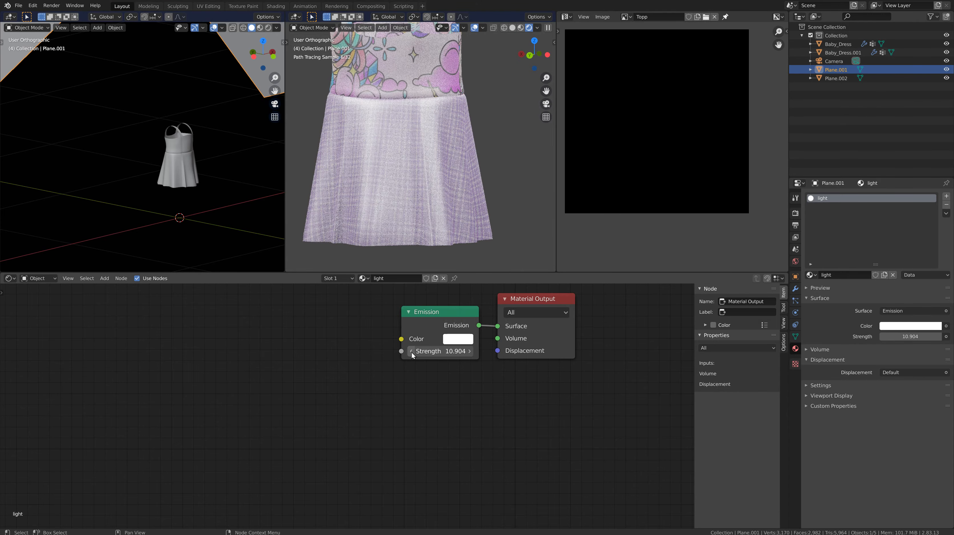
click(411, 351)
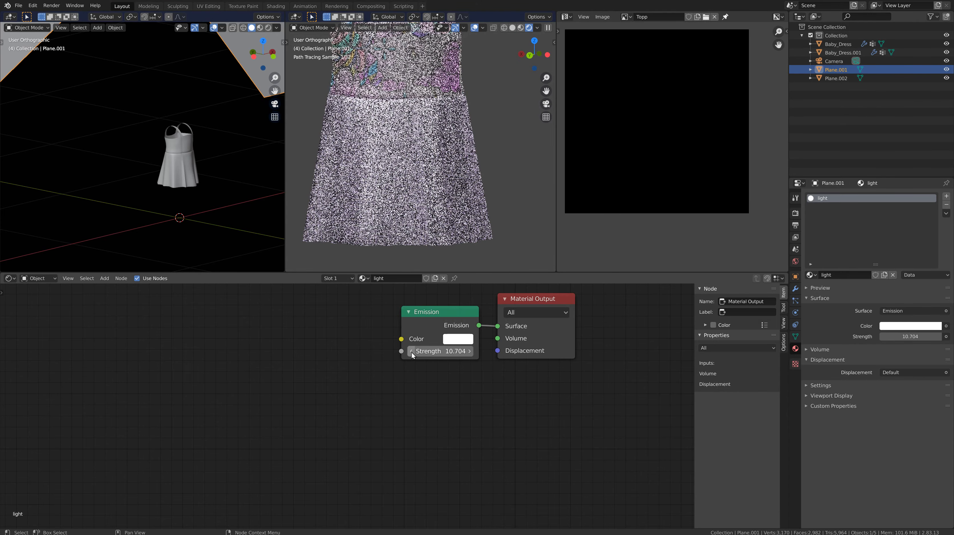
click(411, 351)
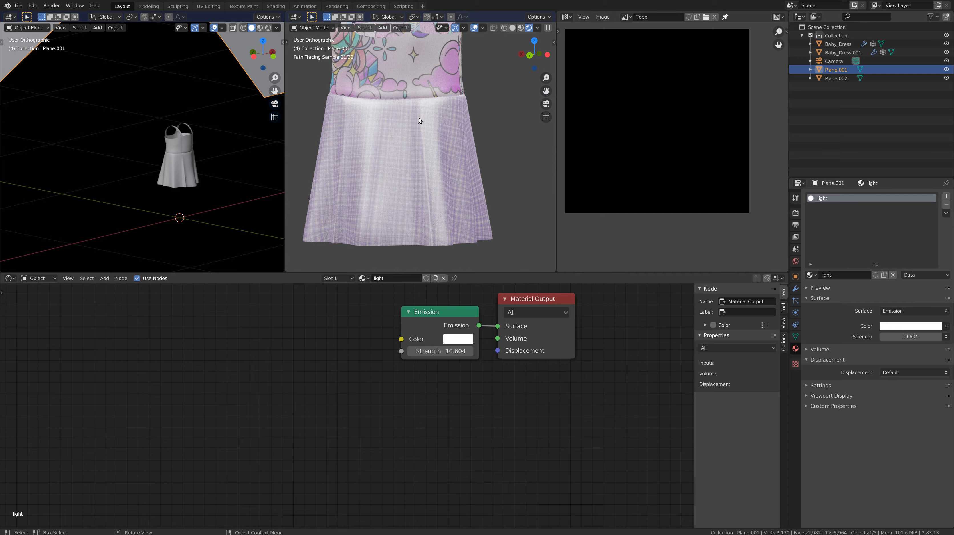
click(412, 352)
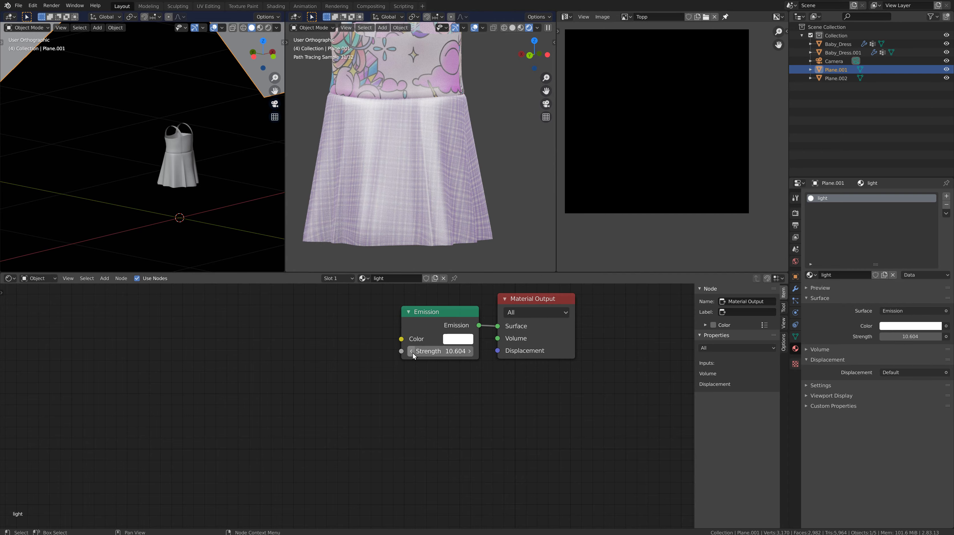
click(411, 352)
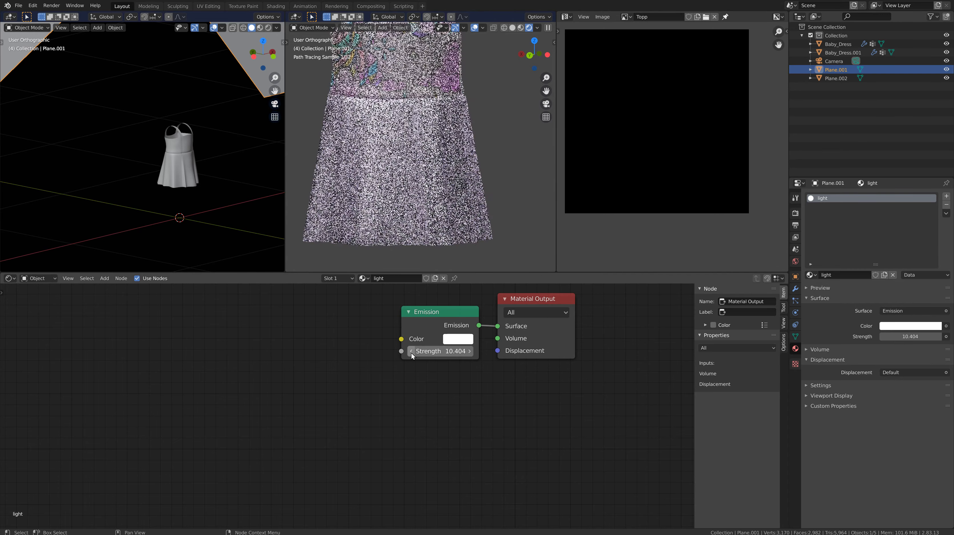
click(412, 352)
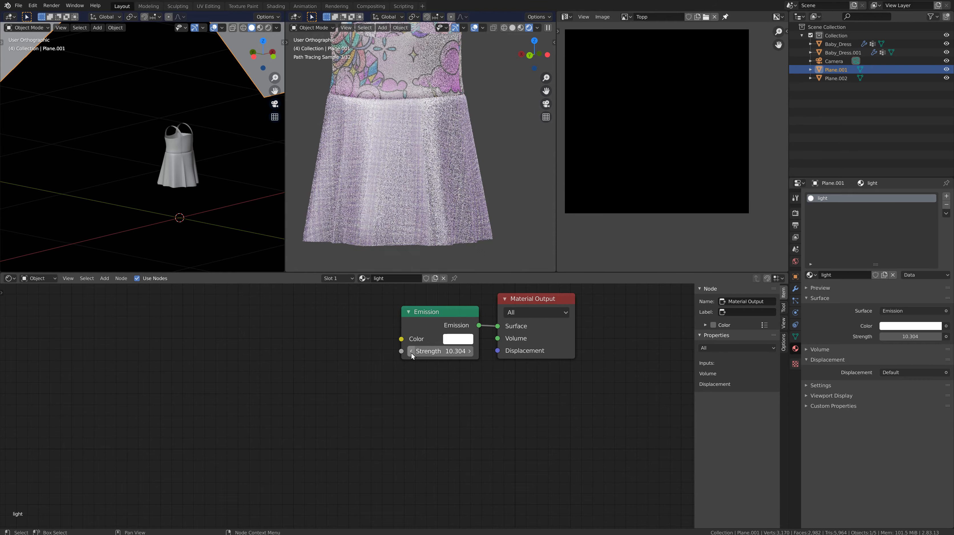
click(411, 352)
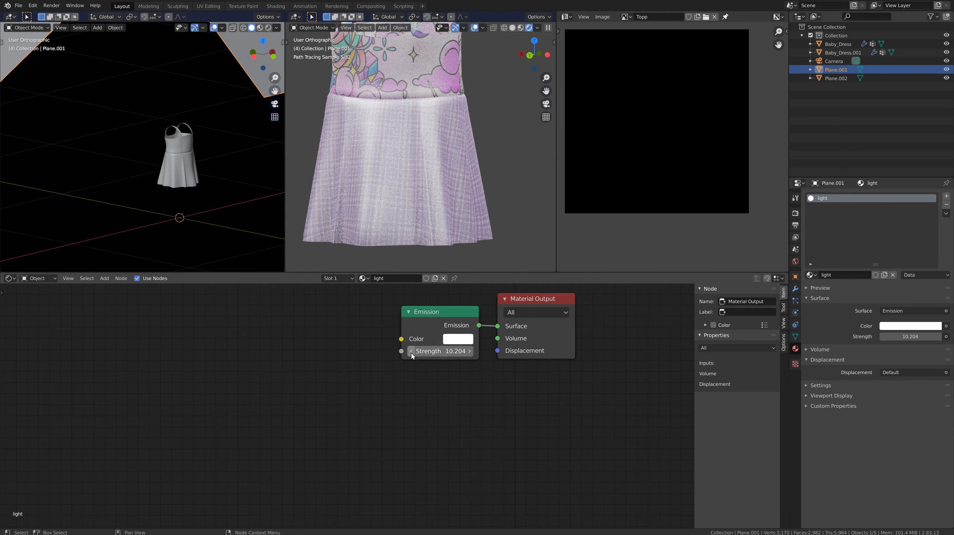
click(411, 351)
click(412, 352)
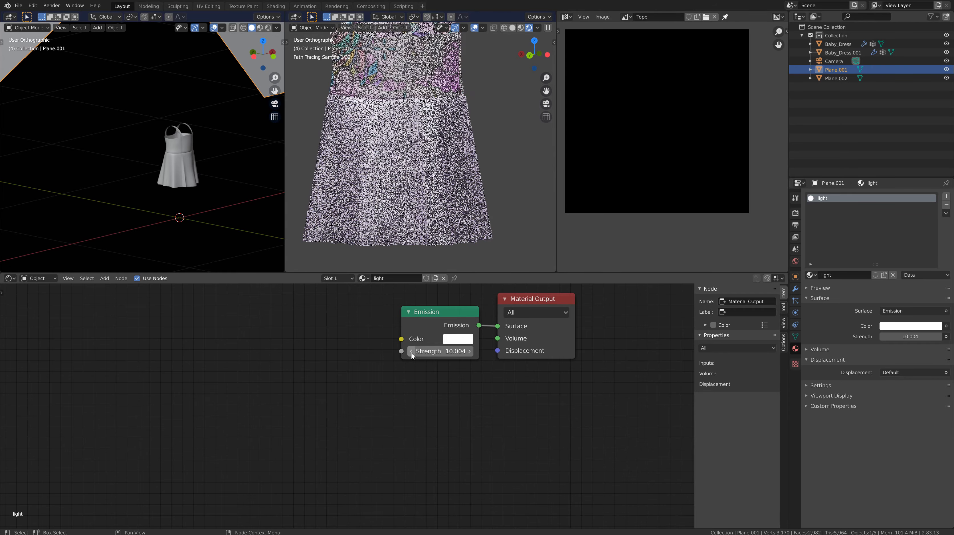
click(411, 352)
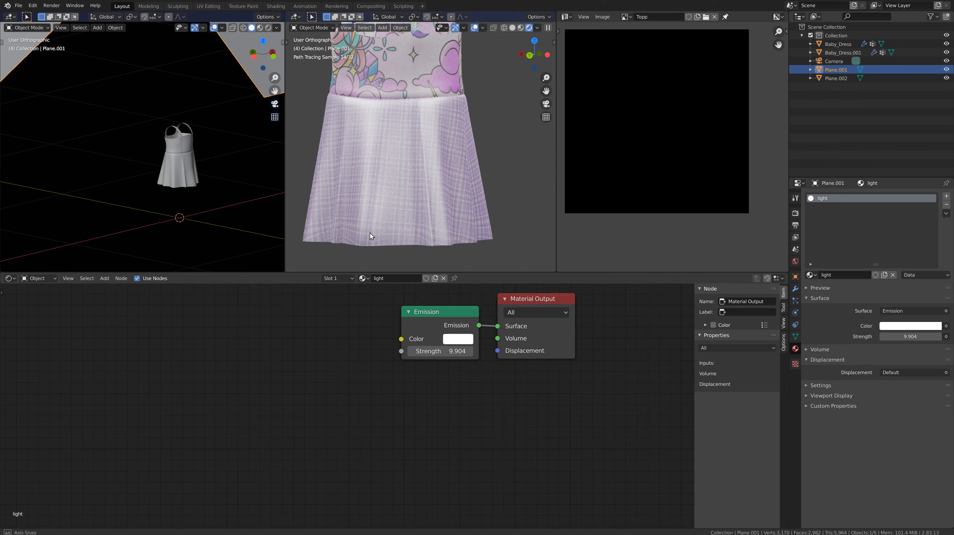
Tint the Glossy BSDF color of the skirt material a light pinkish purple
mouse_move(370, 233)
middle_down()
mouse_move(409, 229)
mouse_move(431, 243)
mouse_move(411, 262)
middle_up()
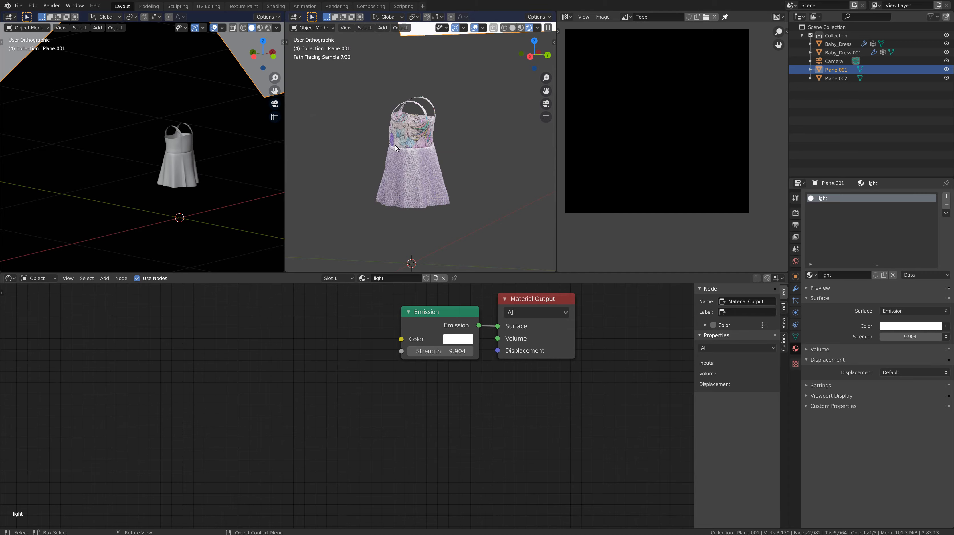
middle_drag(411, 203, 437, 196)
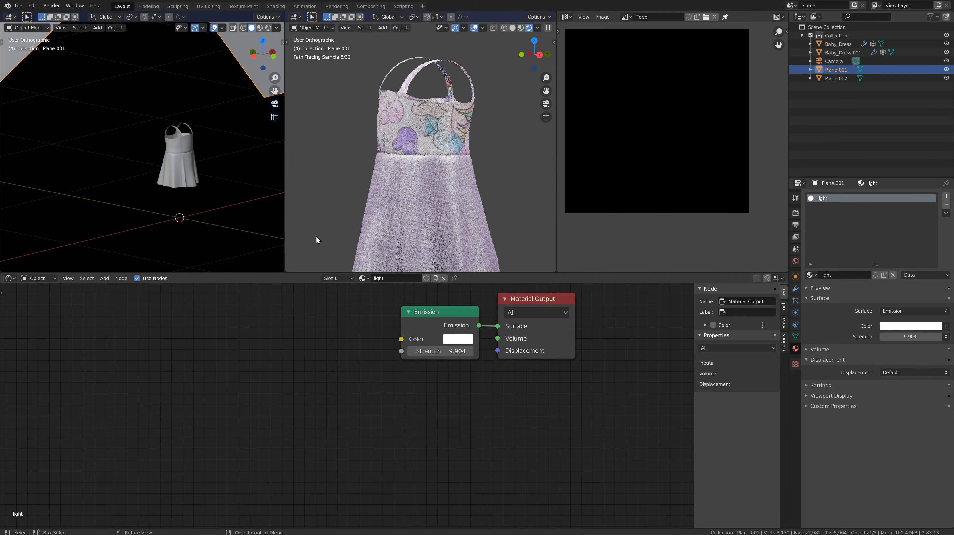
scroll(331, 236, up, 2)
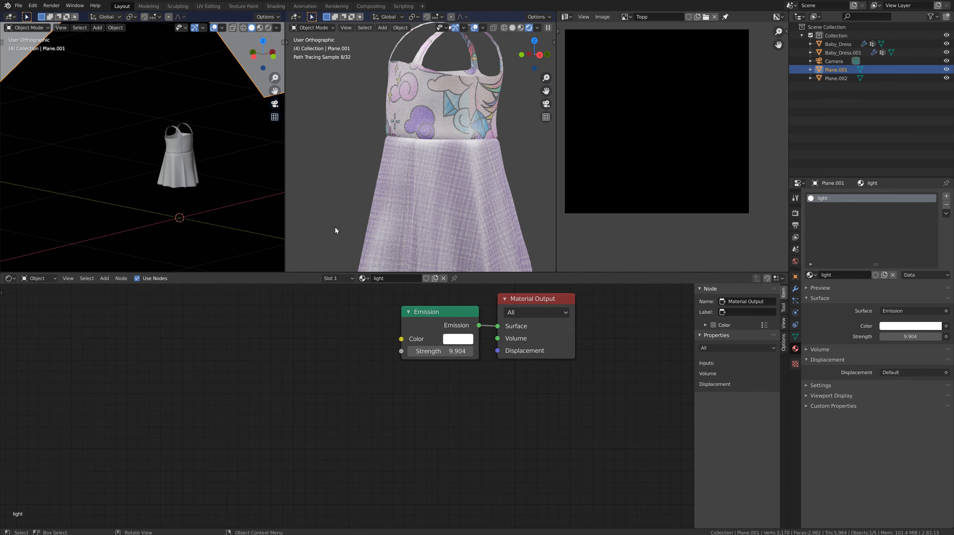
scroll(339, 246, down, 4)
middle_drag(371, 243, 416, 275)
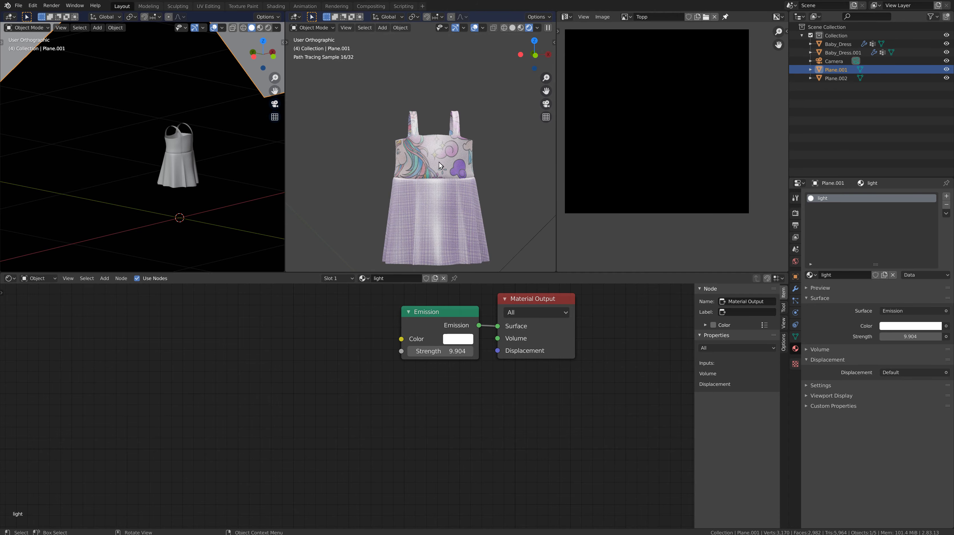
scroll(493, 221, up, 1)
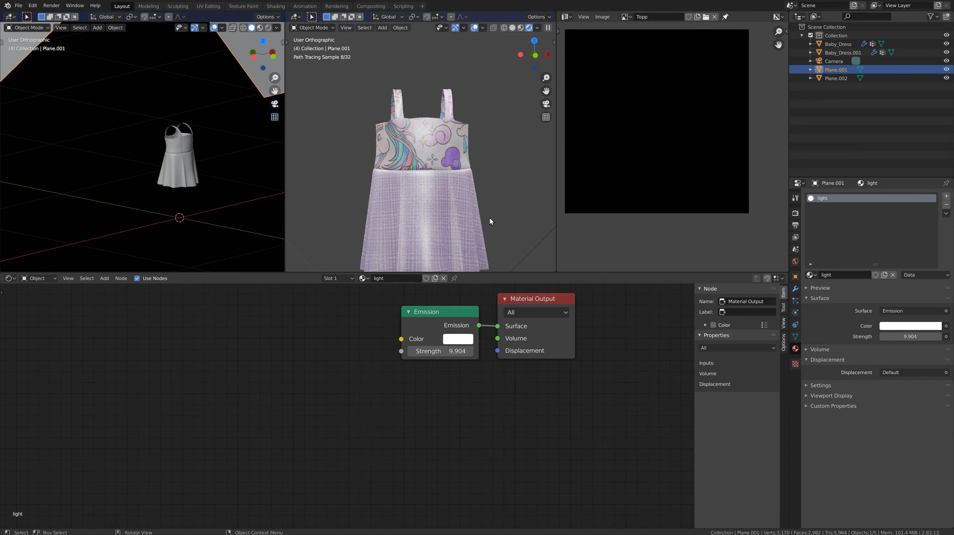
click(189, 172)
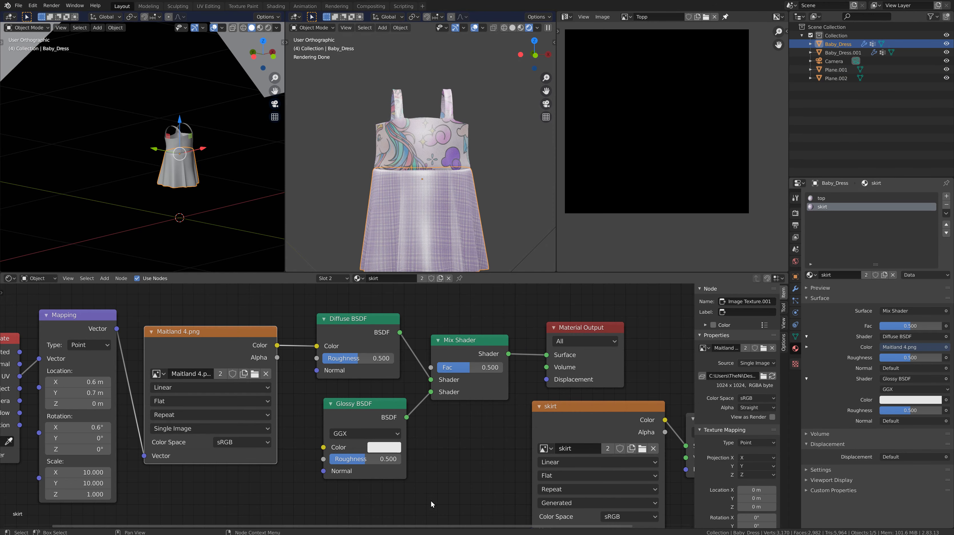
scroll(429, 430, down, 2)
scroll(427, 439, up, 2)
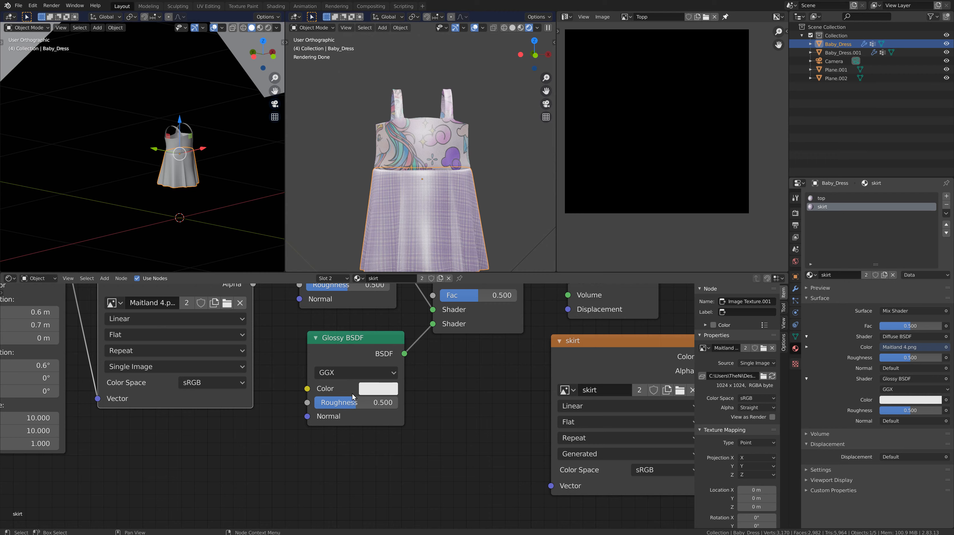
click(369, 388)
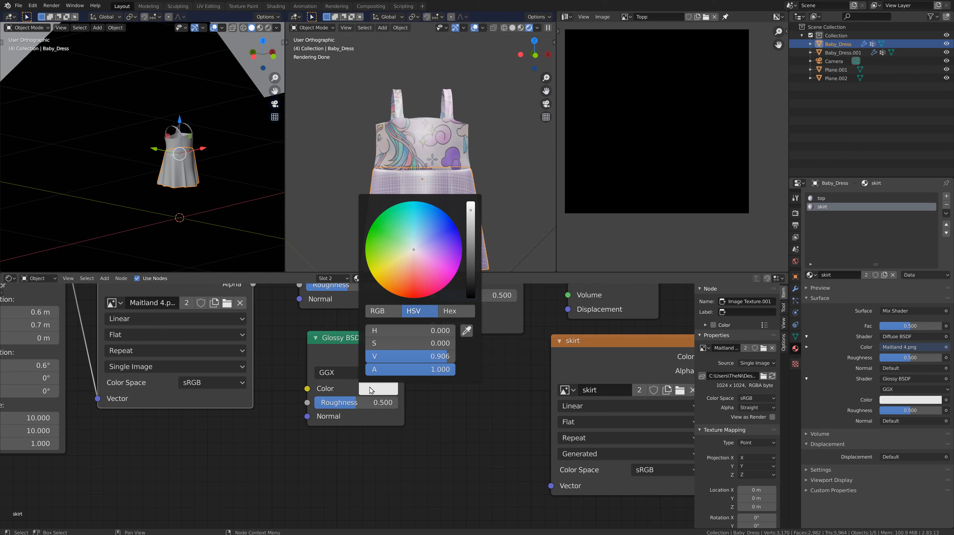
drag(417, 263, 428, 254)
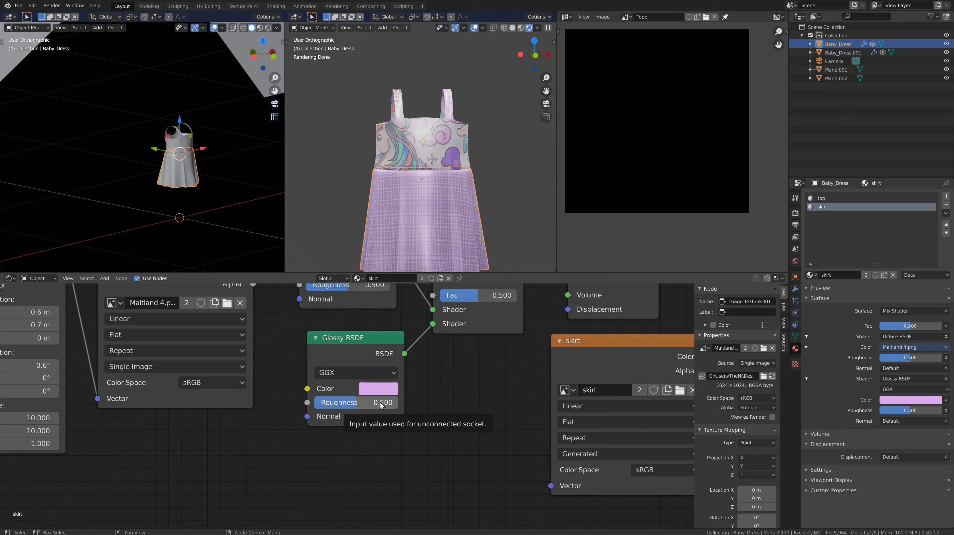
Try Glossy BSDF roughness values of 0 and 1 on the skirt material, and return it to 0.5
drag(355, 404, 304, 406)
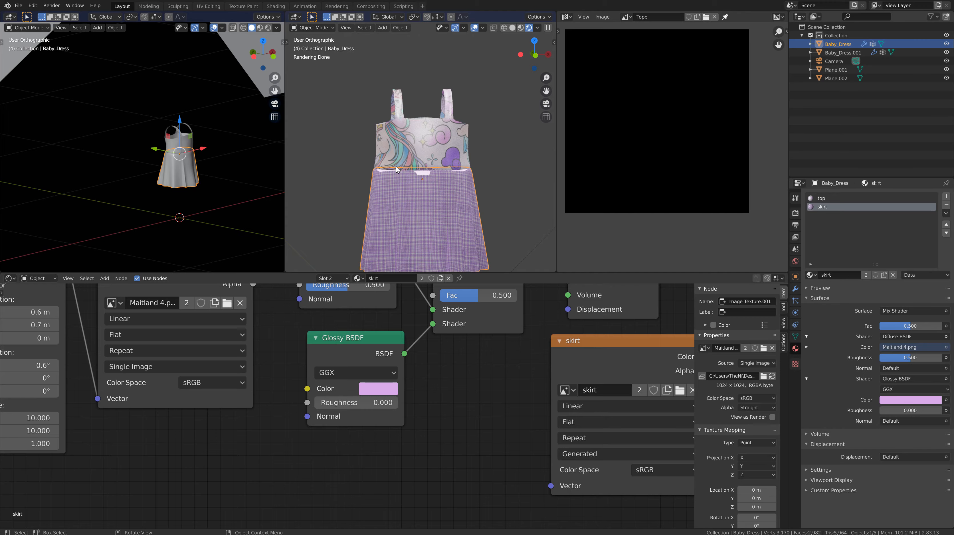
drag(321, 403, 401, 409)
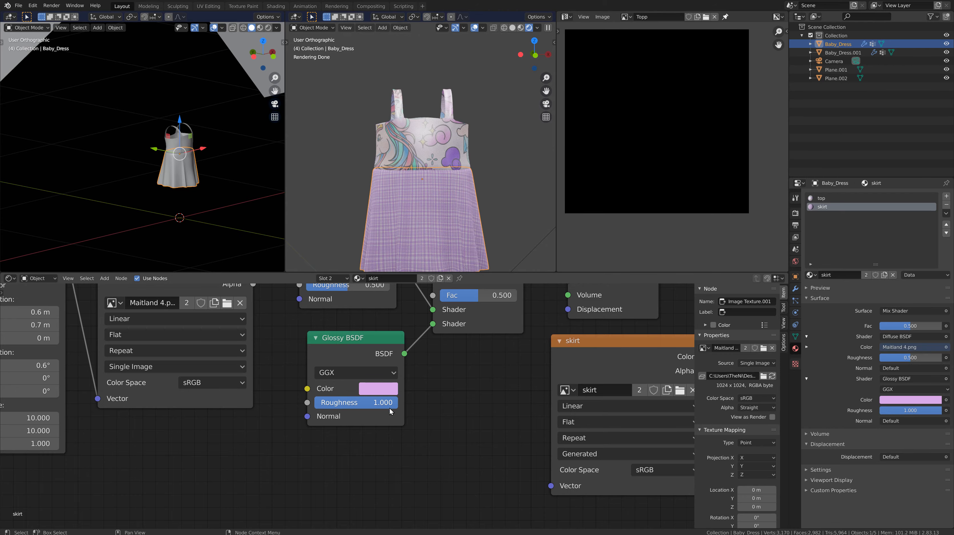
drag(388, 403, 345, 406)
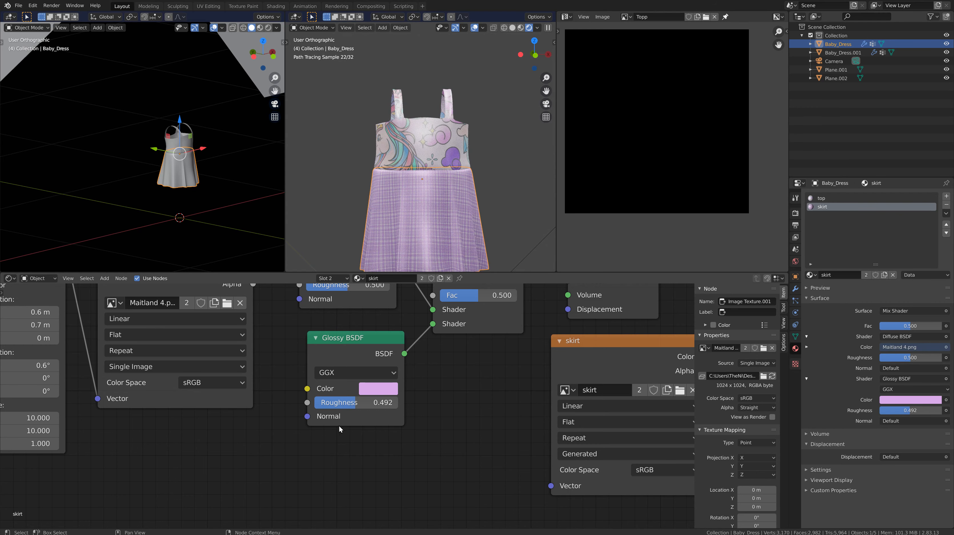
click(357, 404)
text(0.5)
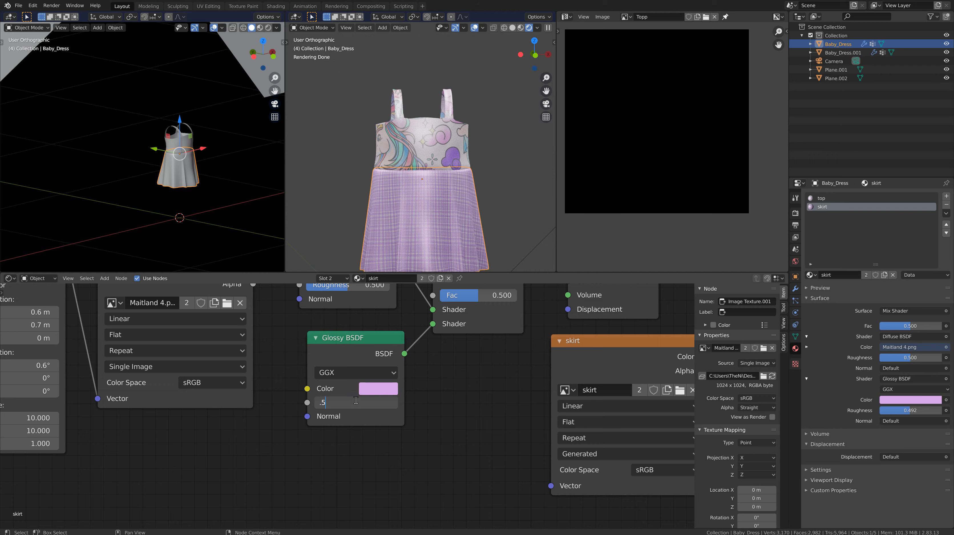
key(Return)
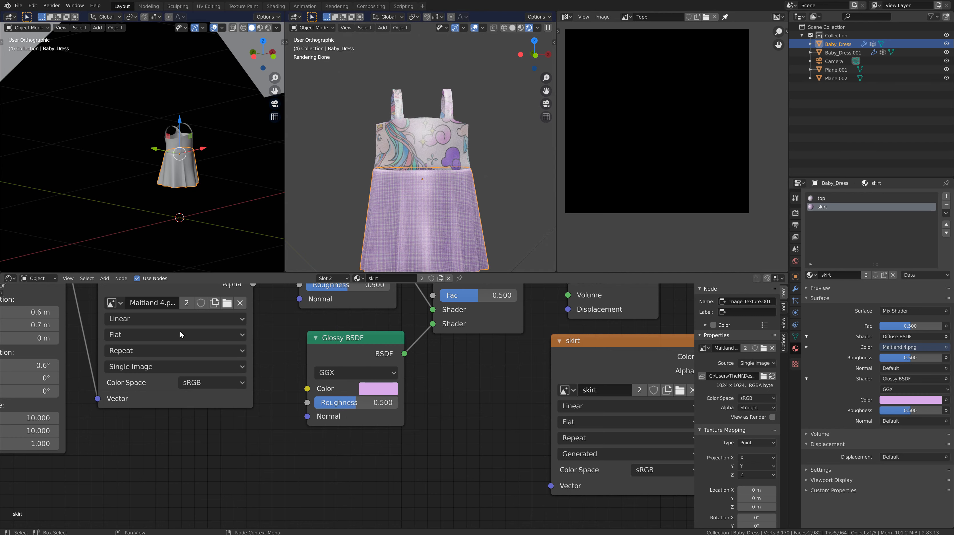
Replace the image in the dress top's texture node with Maitland 4b.png
click(418, 149)
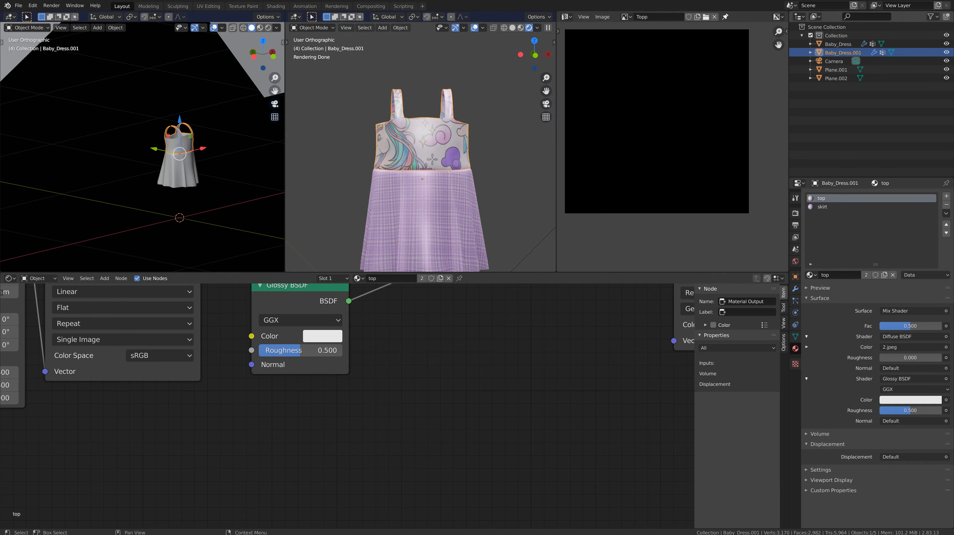
scroll(140, 425, down, 1)
middle_drag(140, 424, 424, 510)
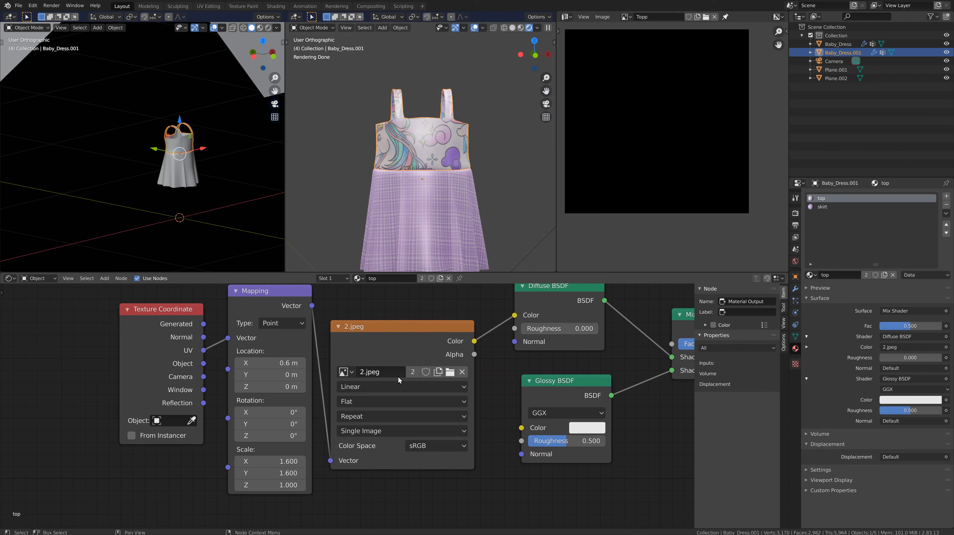
click(351, 373)
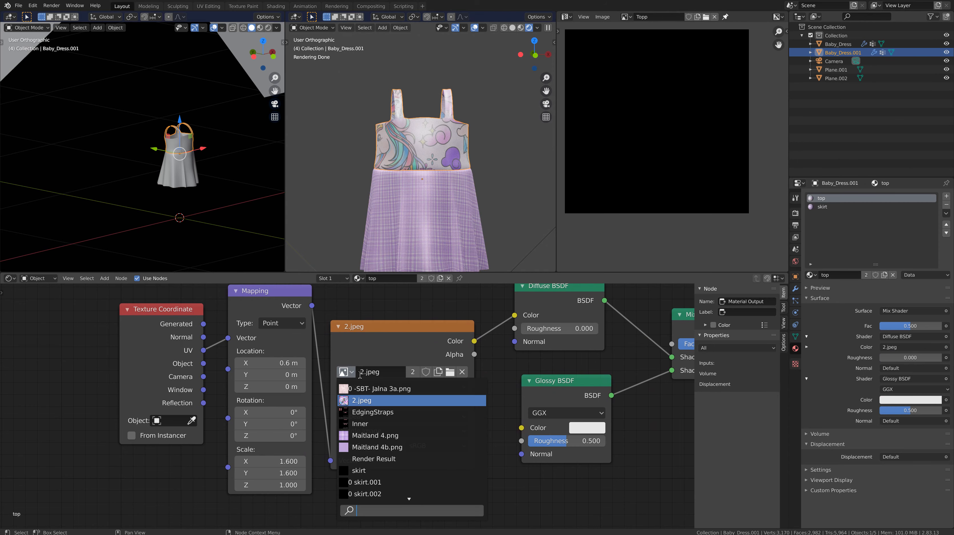
click(386, 446)
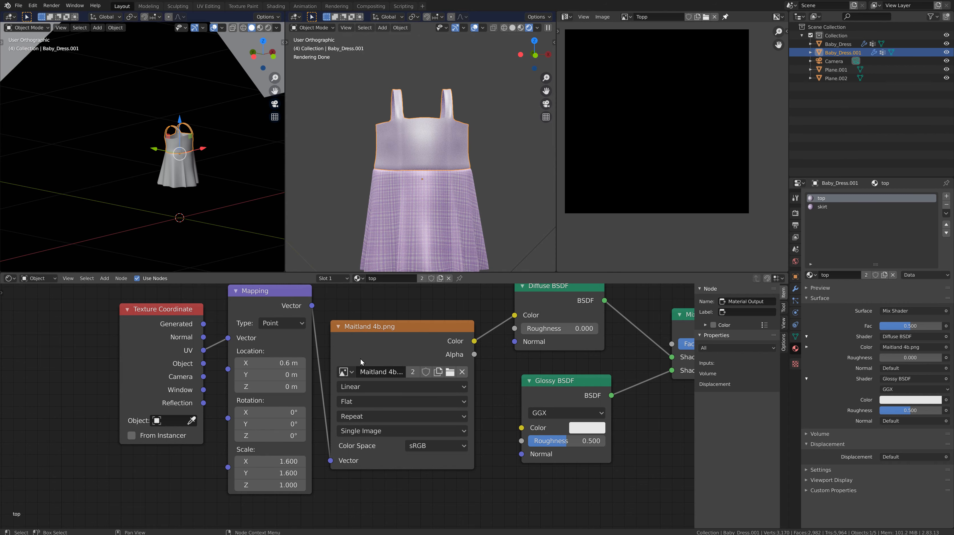
Tint the Emission color of the overhead plane's light material pale pink and check the dress from several angles
click(237, 55)
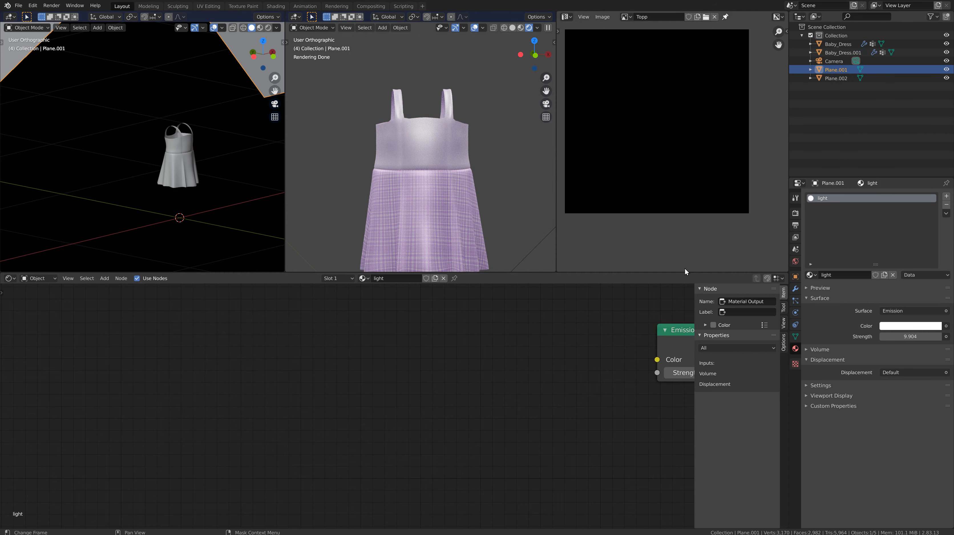
key(Home)
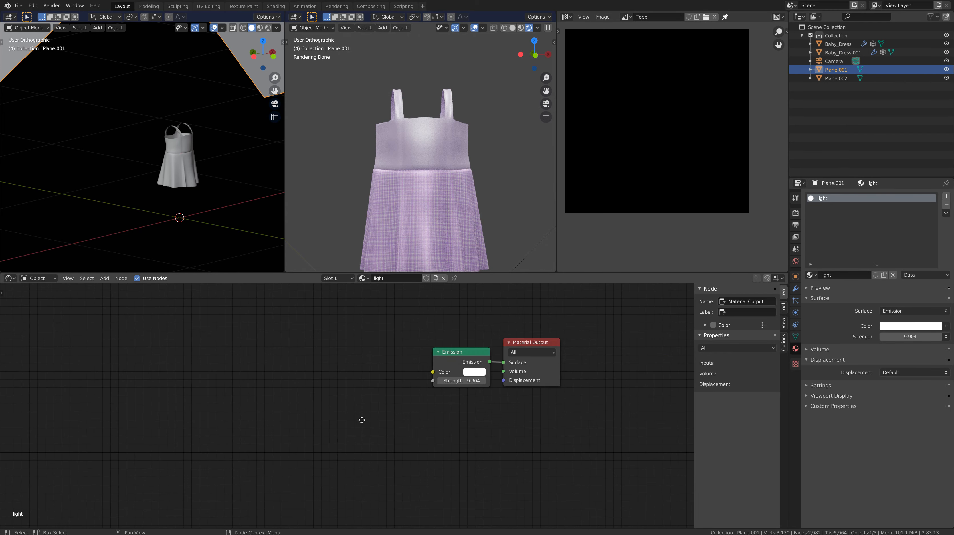
scroll(395, 420, up, 4)
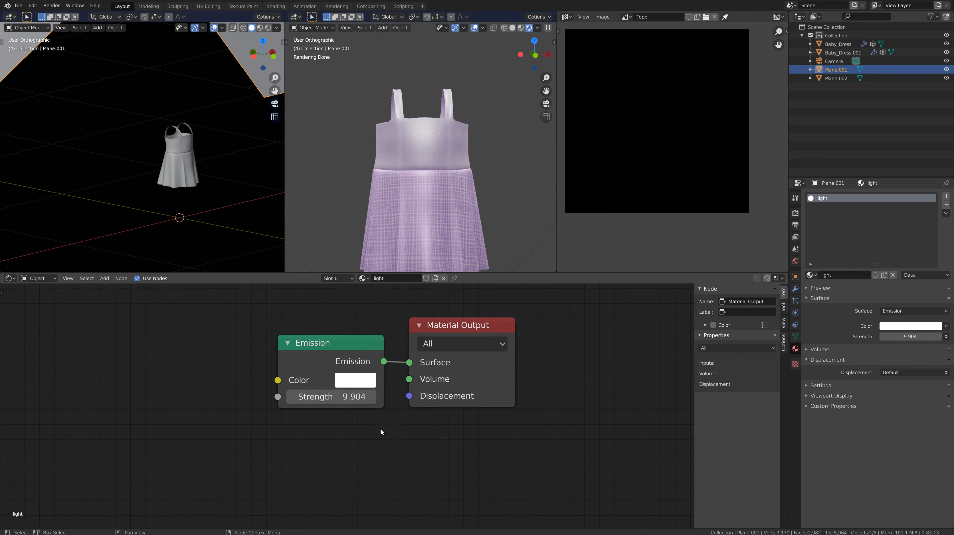
click(373, 377)
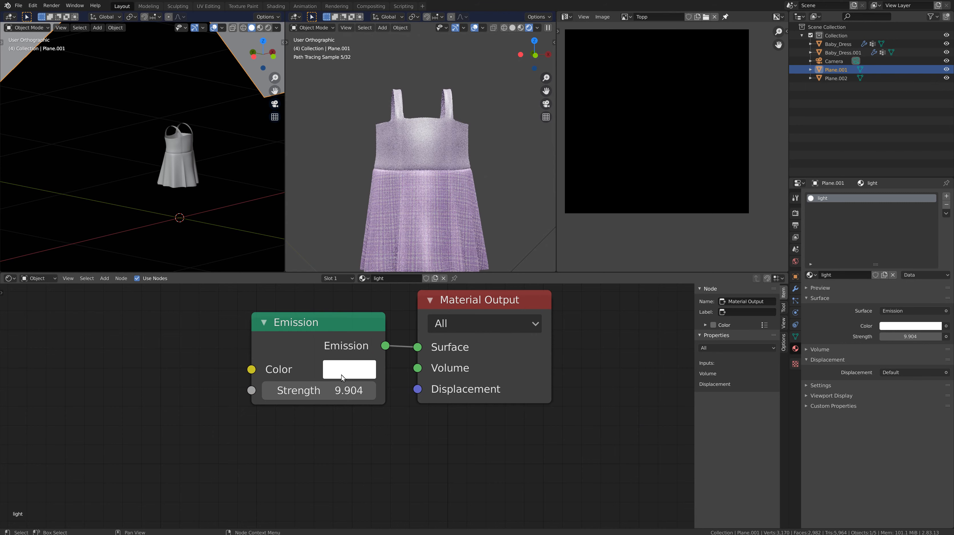
click(345, 372)
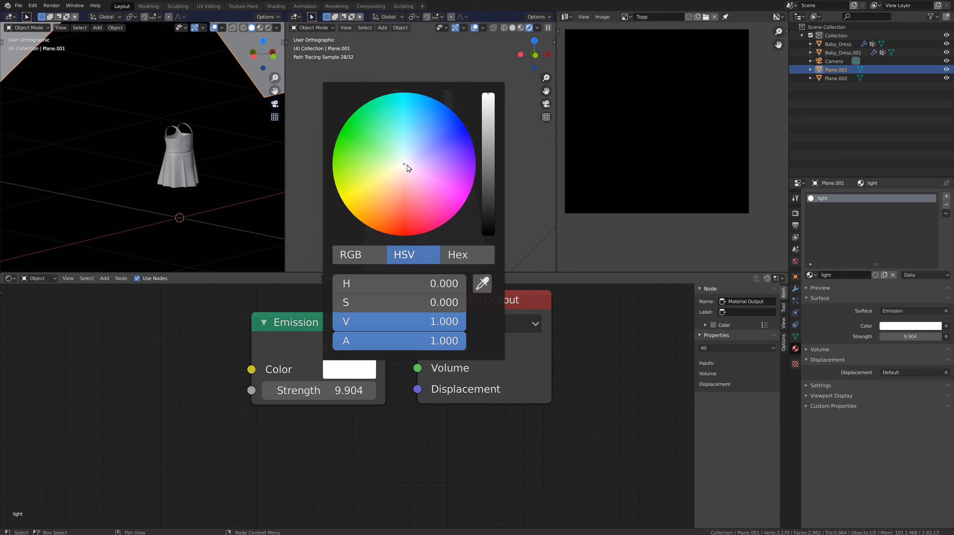
drag(407, 166, 418, 172)
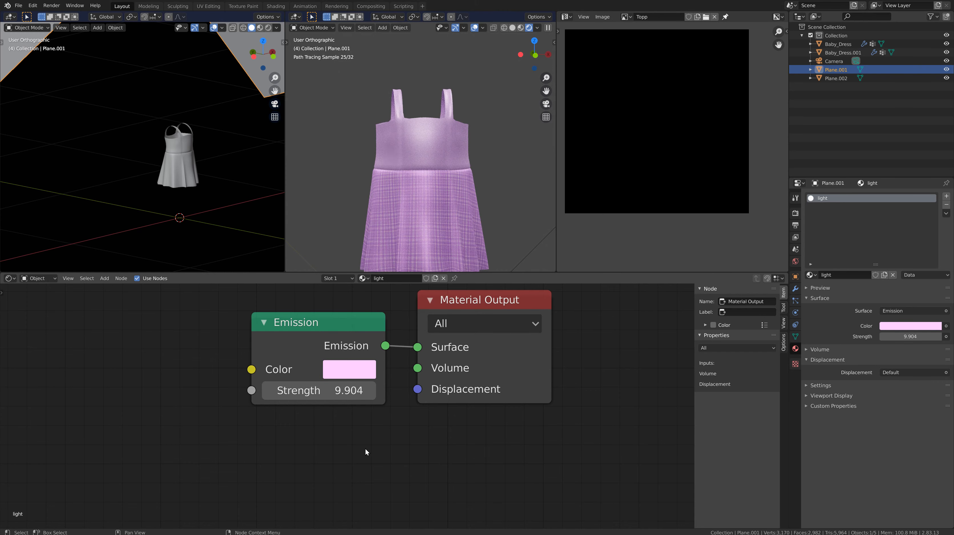
mouse_move(432, 229)
middle_down()
mouse_move(473, 232)
mouse_move(364, 226)
middle_up()
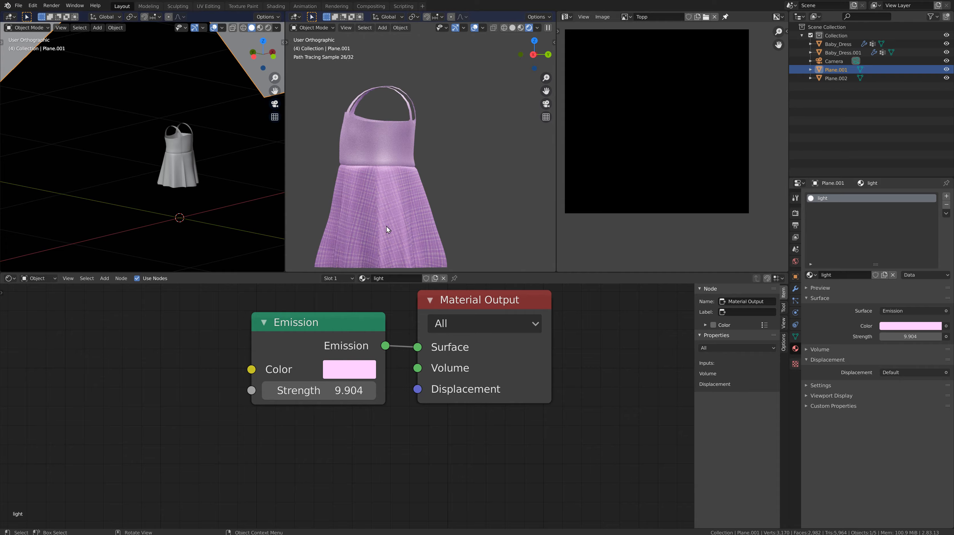
mouse_move(386, 225)
middle_down()
mouse_move(391, 236)
mouse_move(349, 223)
mouse_move(345, 231)
mouse_move(376, 234)
middle_up()
scroll(384, 231, down, 1)
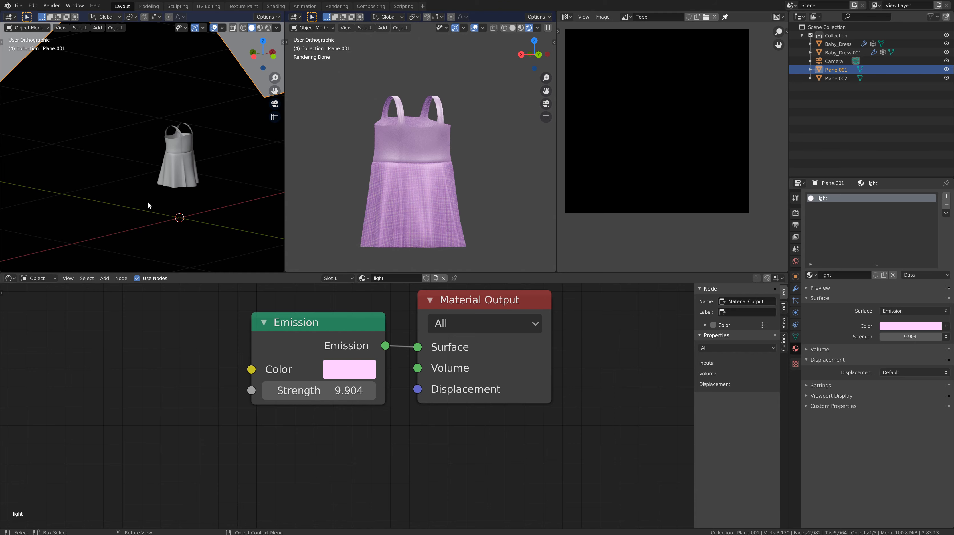
Select the skirt object and enlarge the node editing area around its skirt image texture node
click(183, 176)
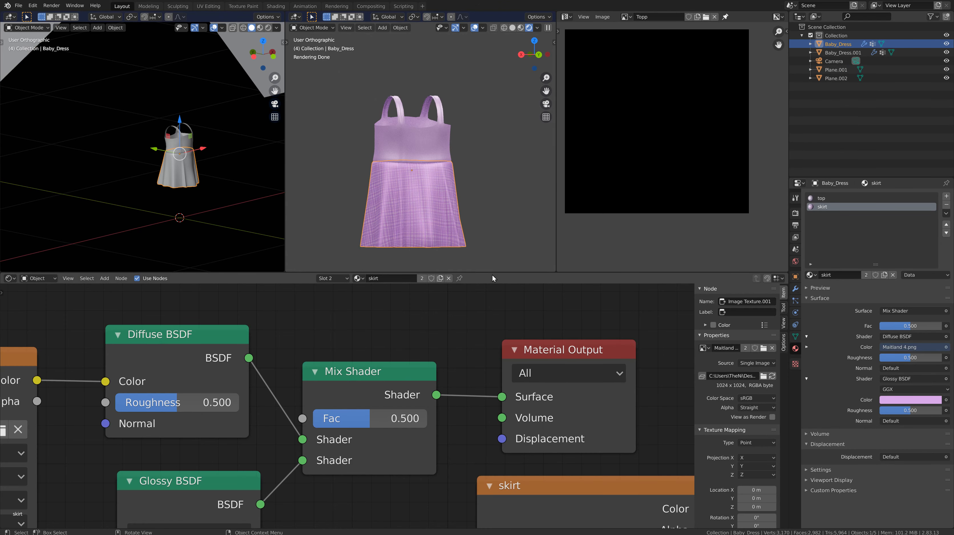
drag(492, 273, 498, 220)
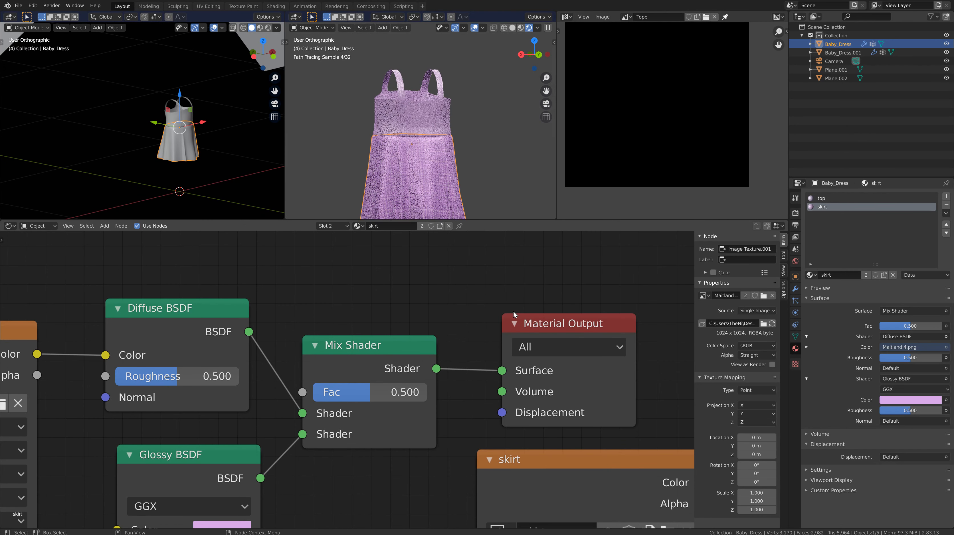
middle_drag(444, 288, 365, 245)
middle_drag(325, 488, 288, 416)
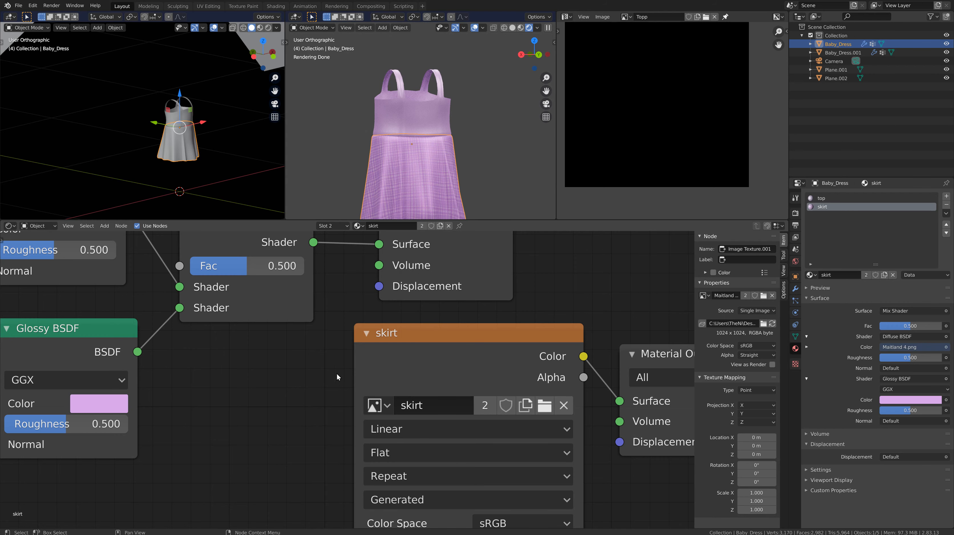
scroll(328, 416, down, 2)
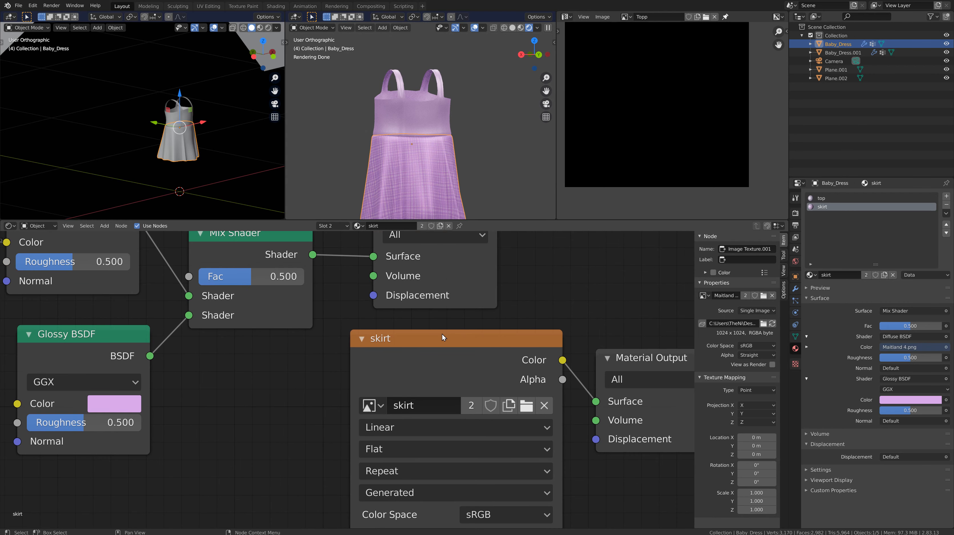
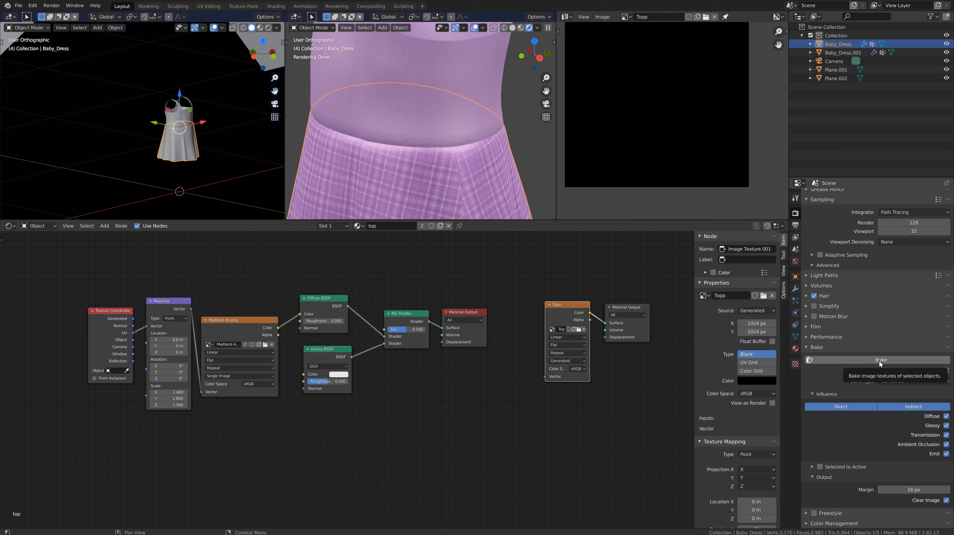
Bake the Combined textures of the selected skirt object
click(879, 360)
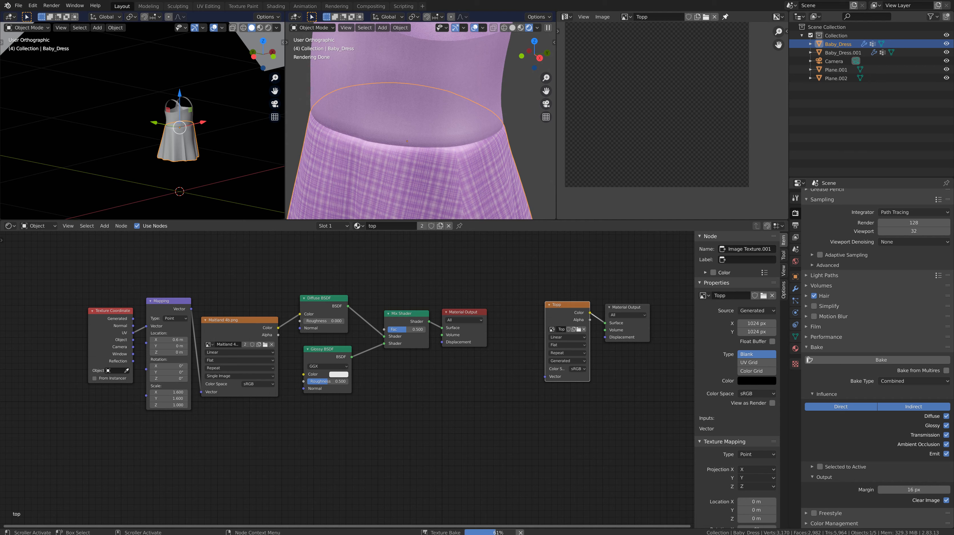
mouse_move(496, 534)
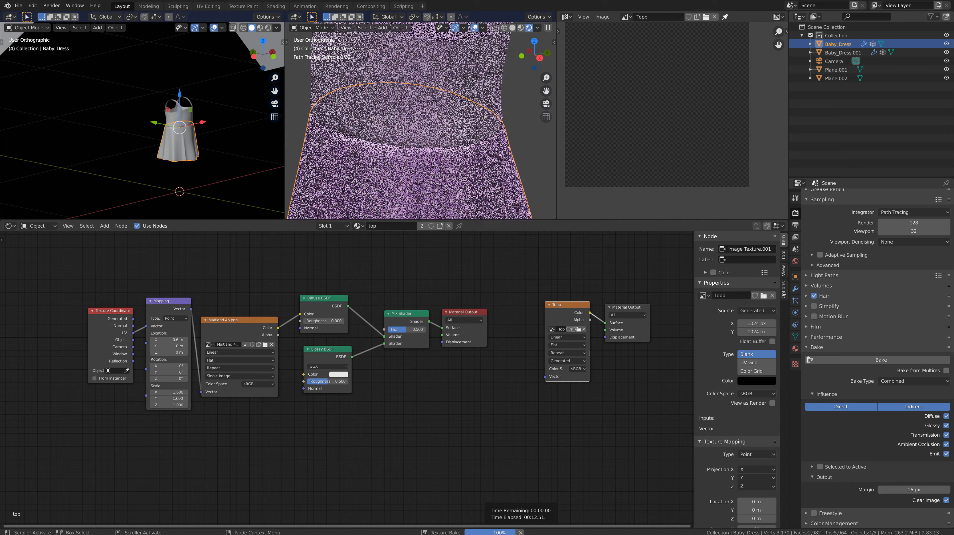
Examine the baked skirt image, including its plaid detail, folds and both skirt pieces
scroll(661, 135, up, 6)
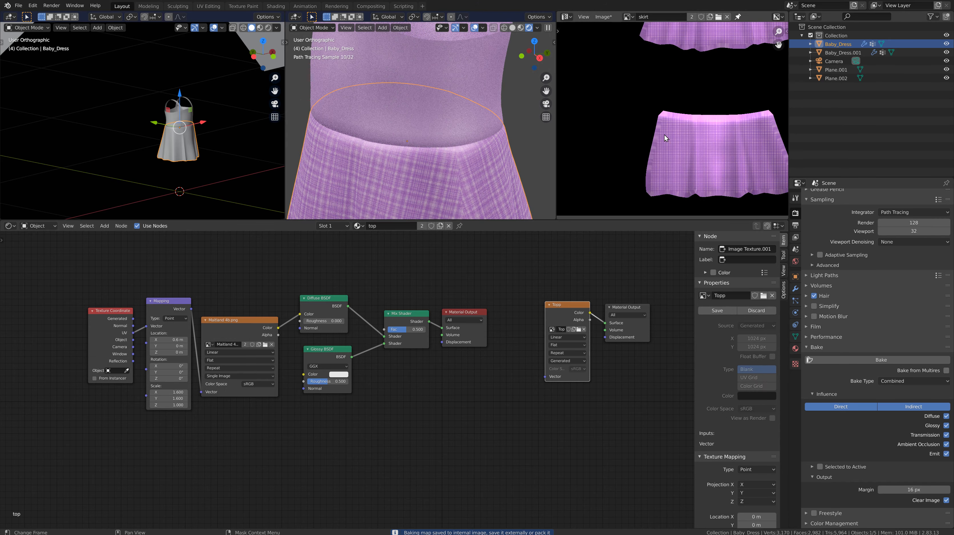
scroll(698, 152, down, 6)
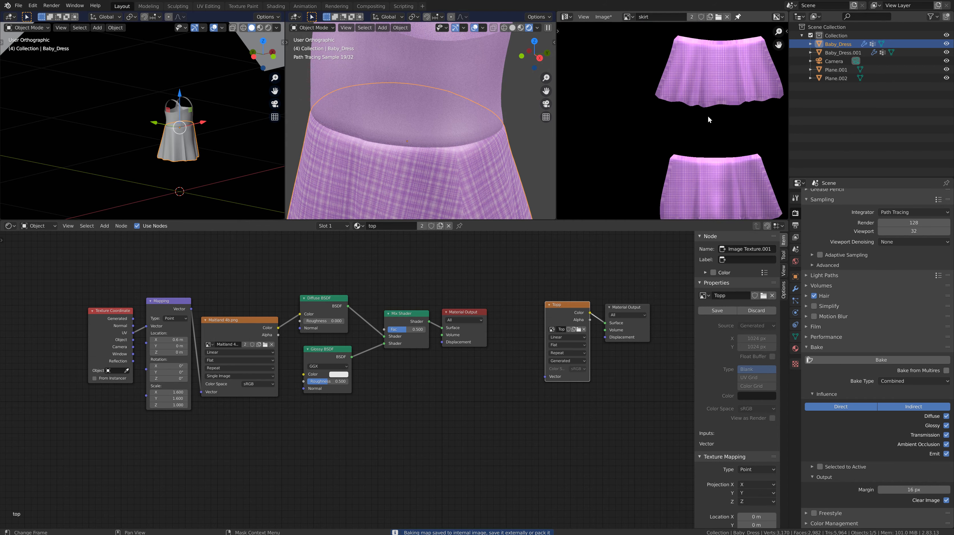
middle_drag(698, 126, 706, 194)
scroll(691, 127, up, 5)
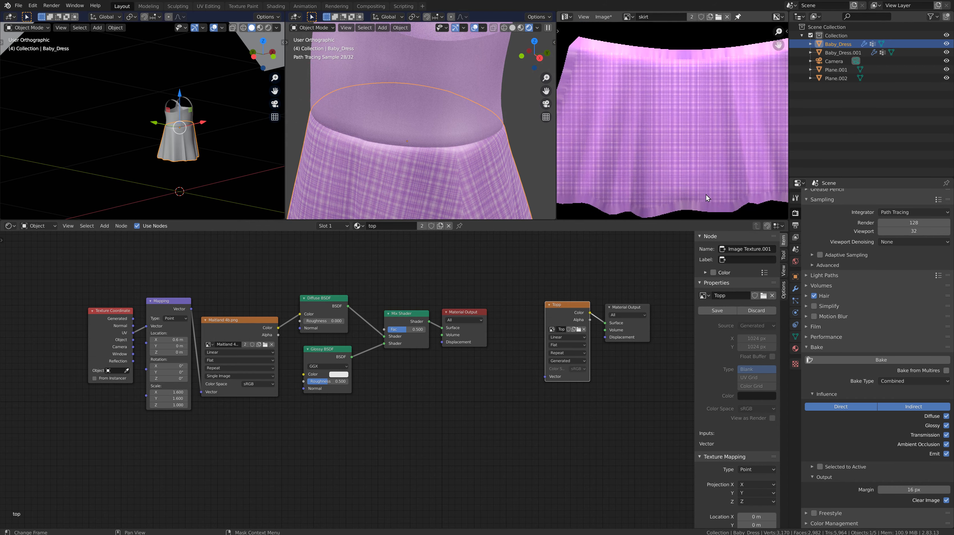
scroll(717, 145, down, 3)
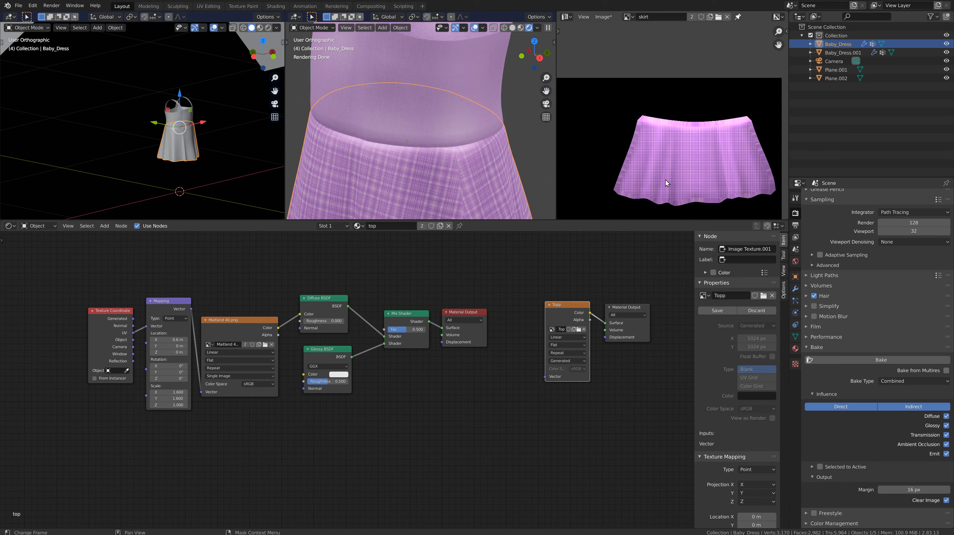
scroll(646, 176, up, 6)
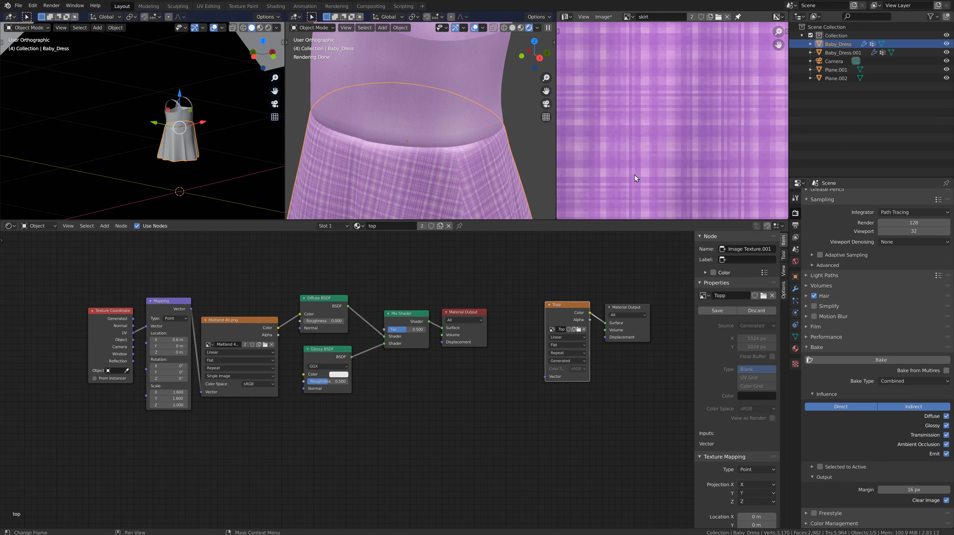
scroll(634, 173, down, 6)
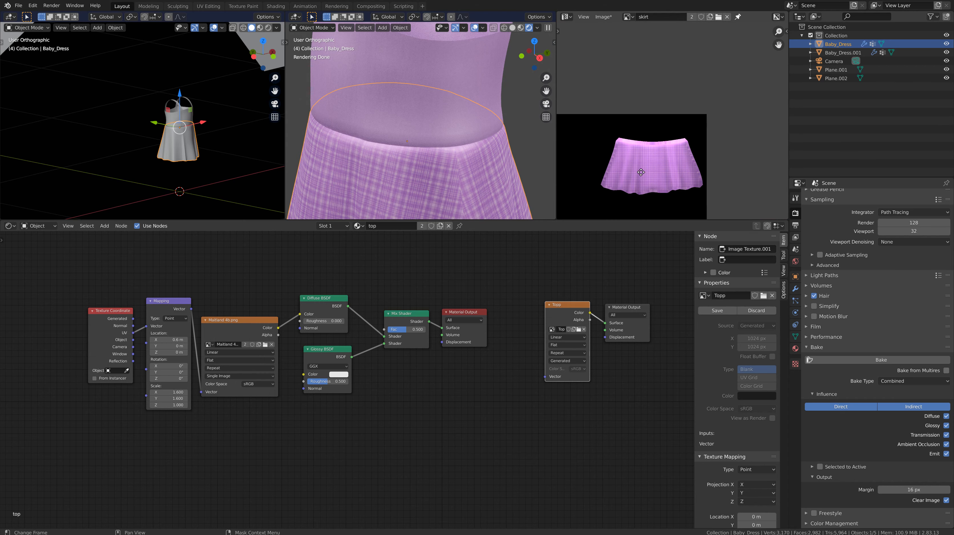
middle_drag(635, 164, 632, 165)
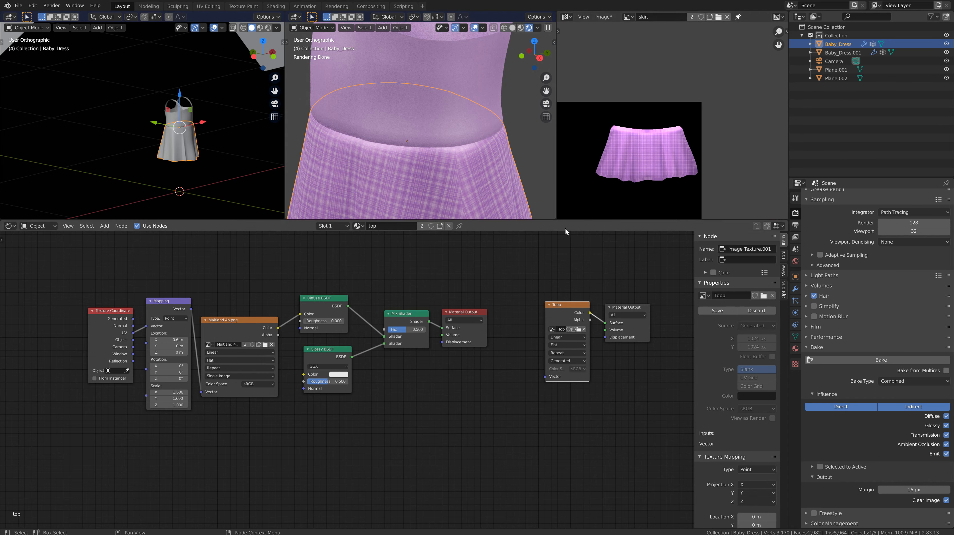
scroll(618, 173, down, 3)
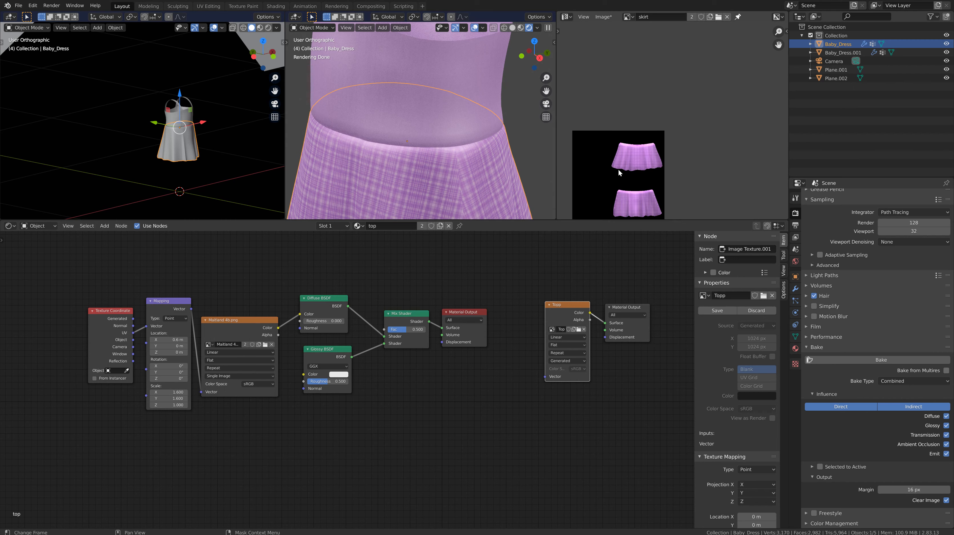
Display the Upper image in place of the skirt image for inspection
click(627, 16)
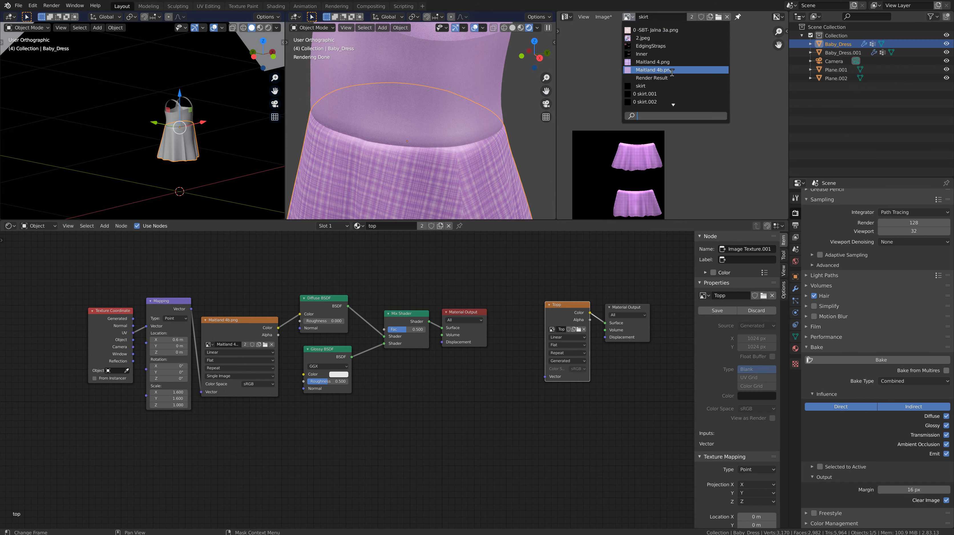
scroll(670, 86, down, 7)
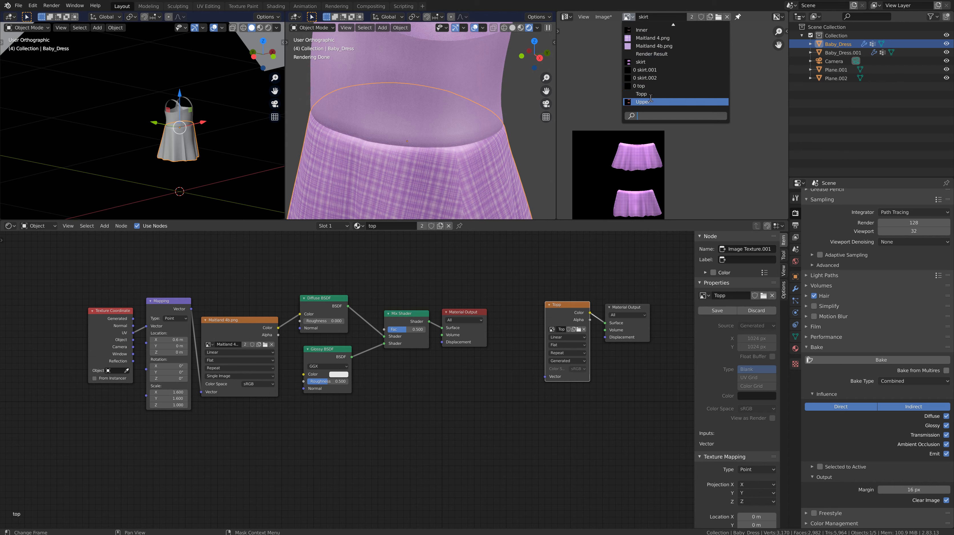
click(650, 99)
scroll(616, 174, up, 8)
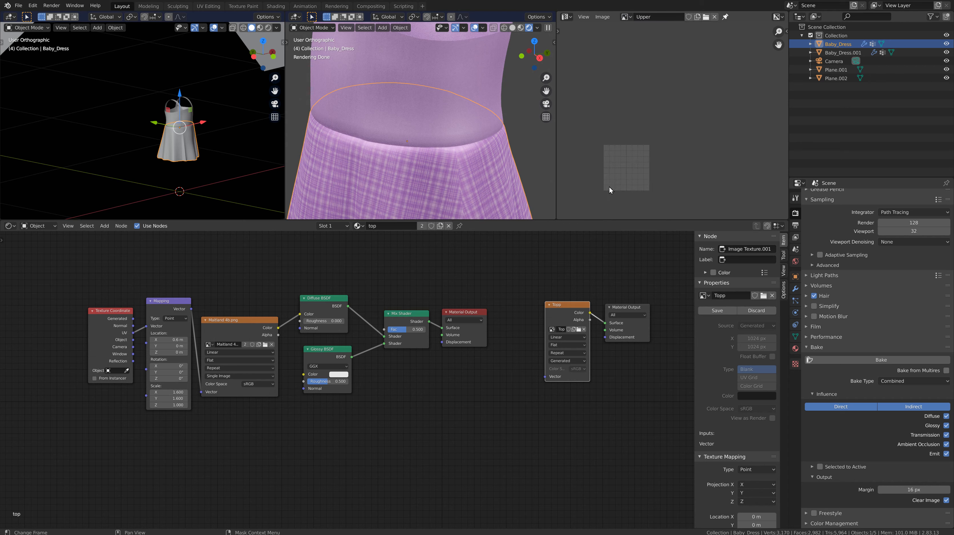
Display the Topp image in place of the Upper image
click(629, 17)
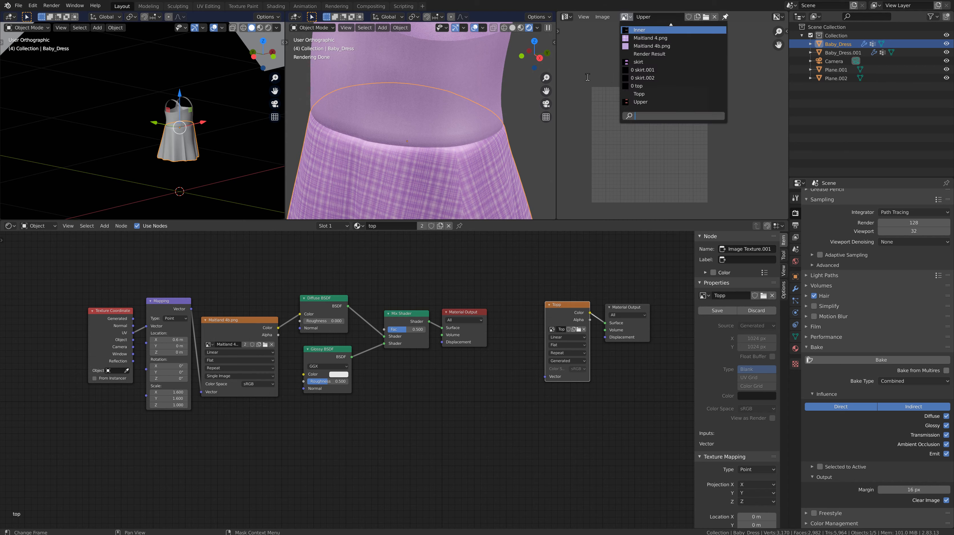
click(665, 94)
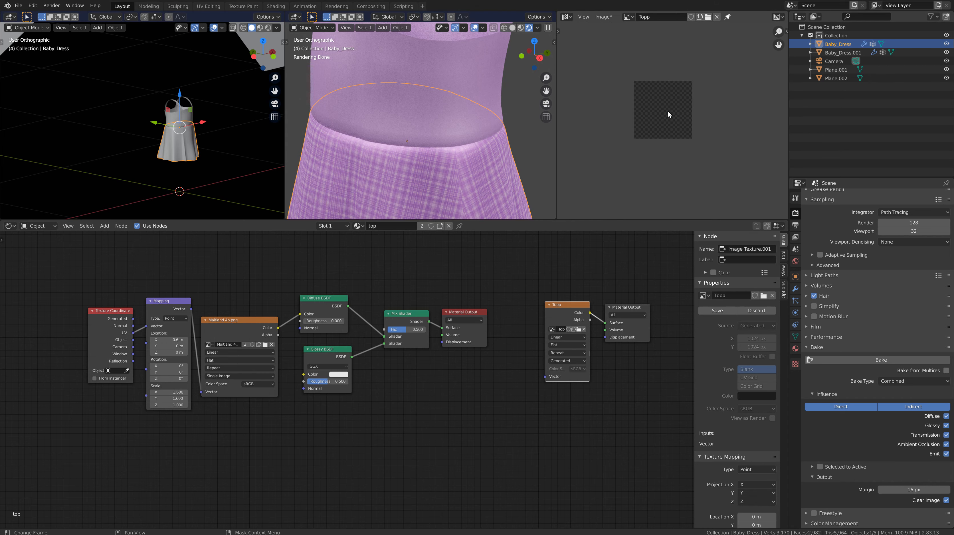
scroll(669, 127, up, 5)
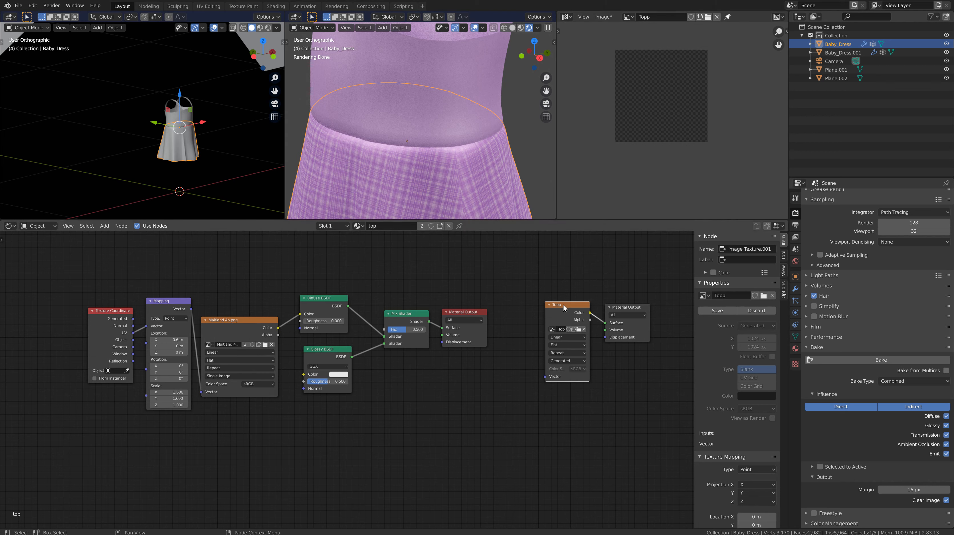
Select the dress's top object and bake its Combined textures to the Topp image texture node
right_click(178, 113)
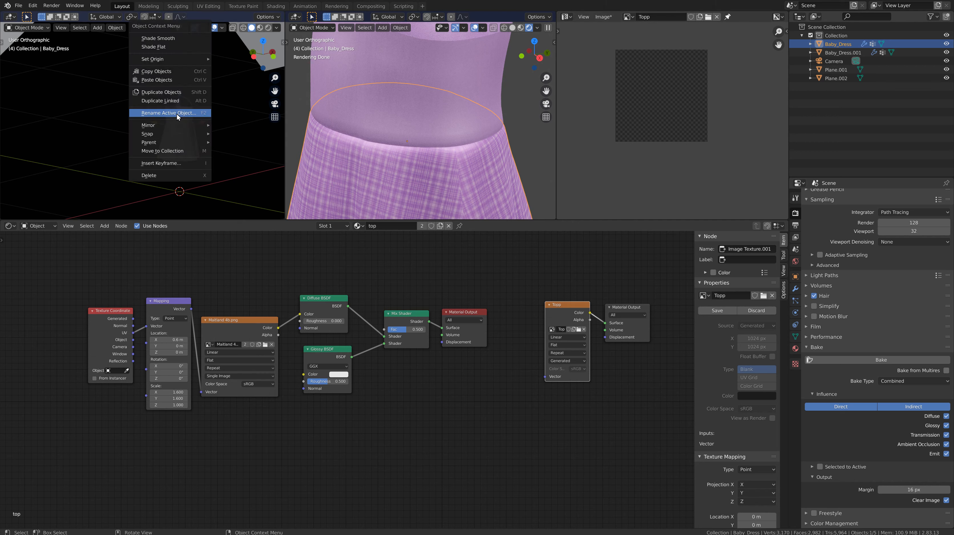
click(165, 125)
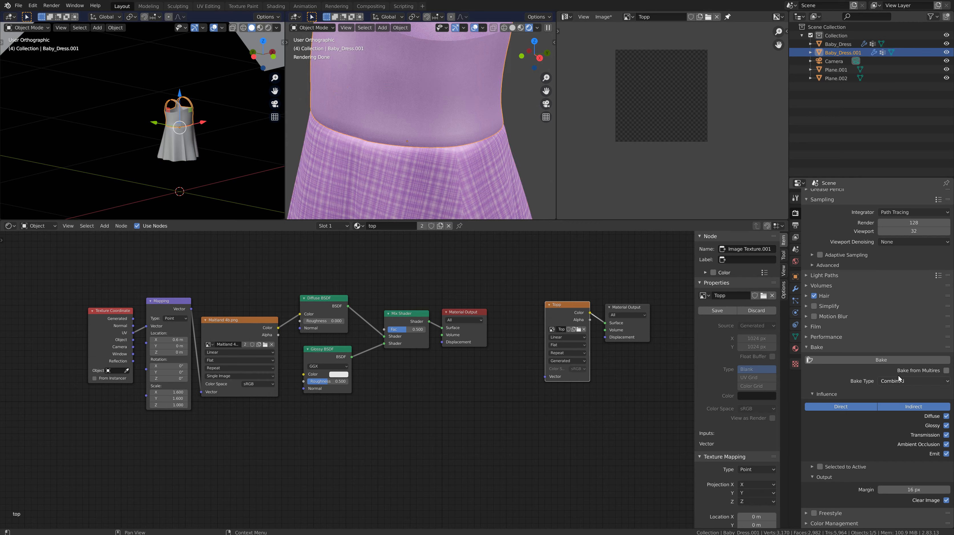
click(862, 359)
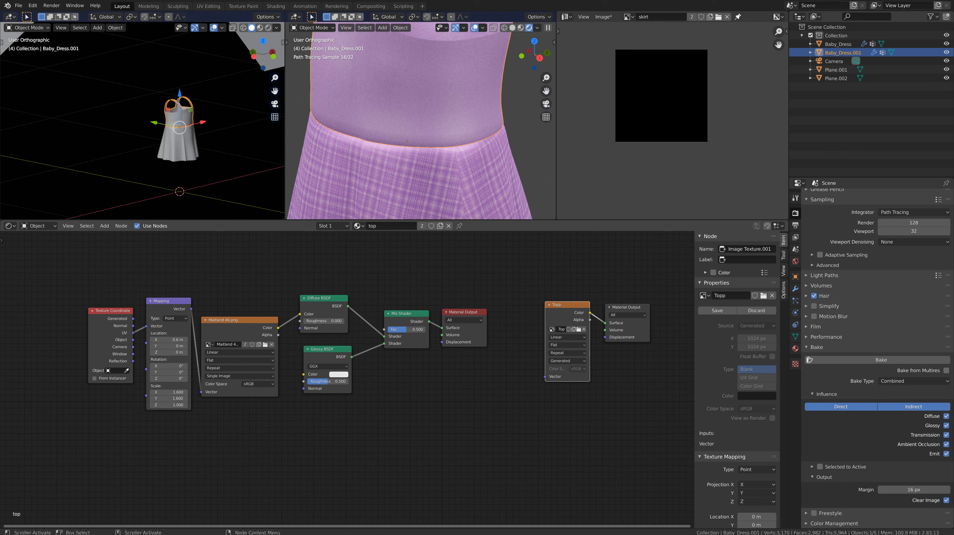
Switch the displayed image from skirt to Topp to view the top's Combined bake
scroll(666, 145, up, 3)
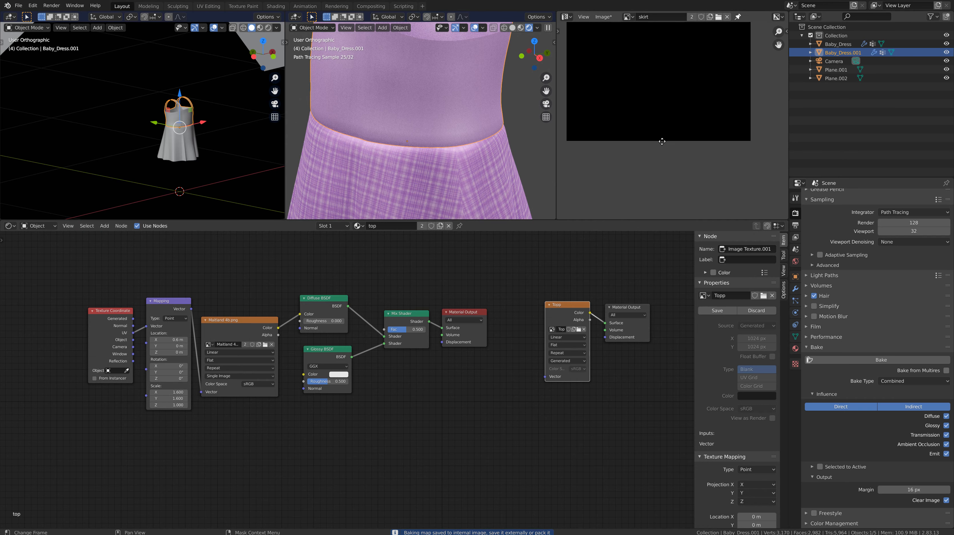
click(627, 17)
scroll(666, 96, down, 3)
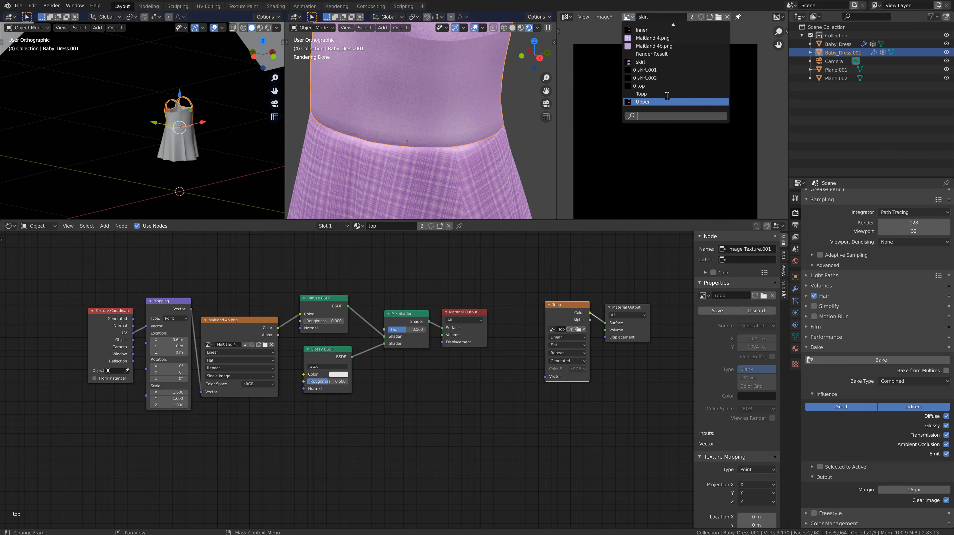
click(665, 93)
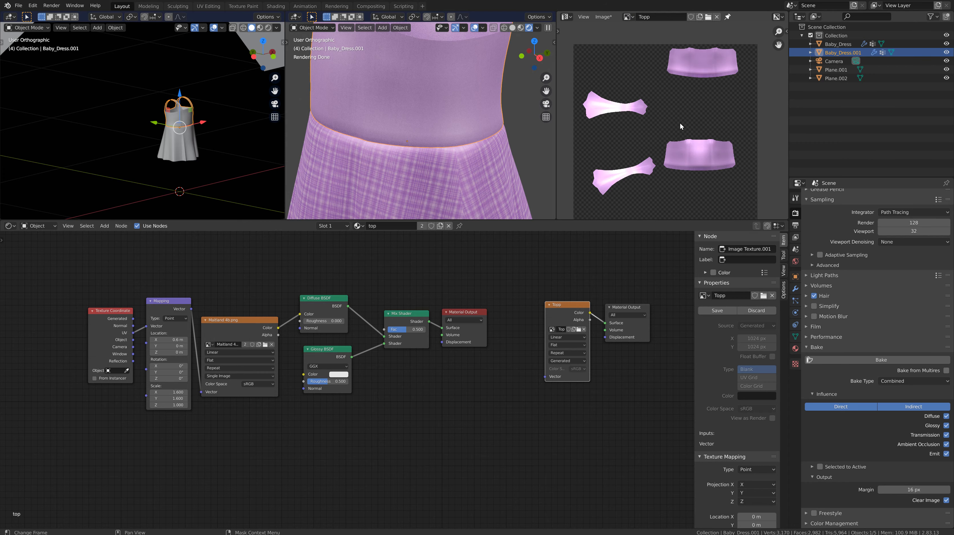
Examine the baked bodice and strap pieces, comparing their shading with the rendered dress from above and from the front
scroll(692, 103, up, 1)
scroll(651, 116, down, 3)
scroll(469, 94, down, 5)
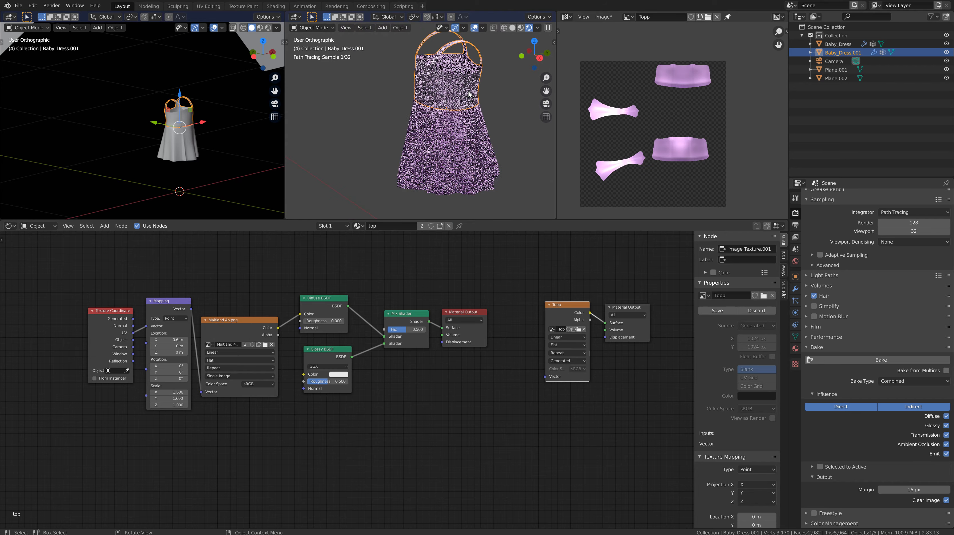
middle_drag(469, 93, 427, 61)
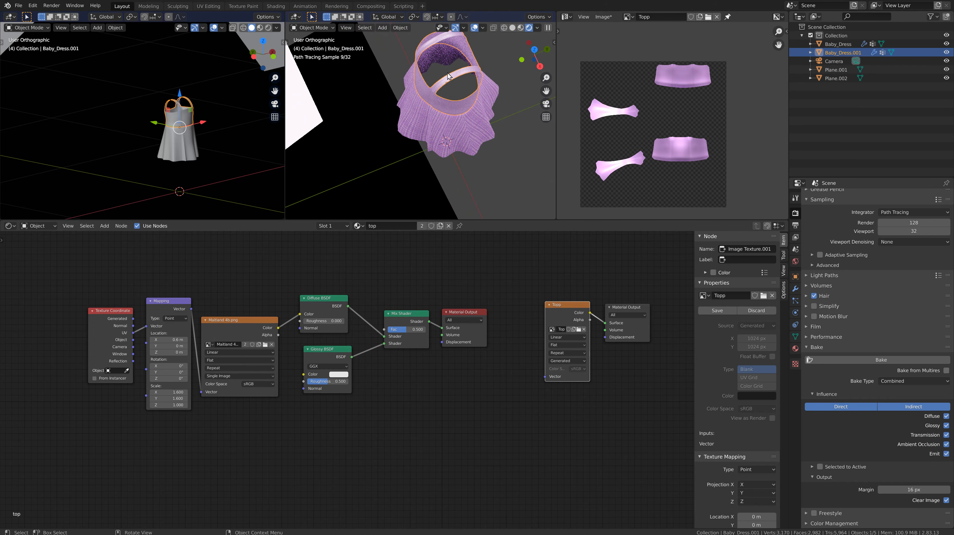
scroll(605, 114, up, 2)
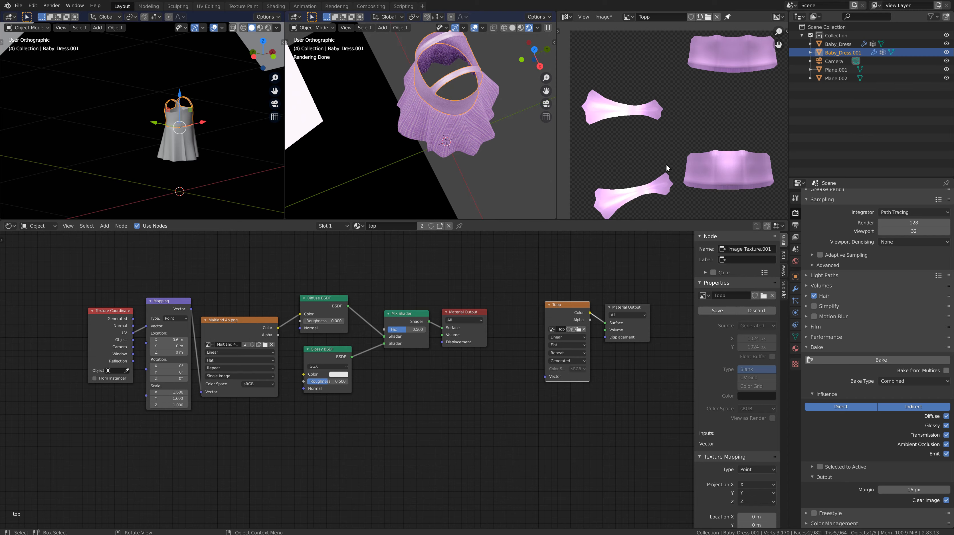
middle_drag(643, 160, 614, 157)
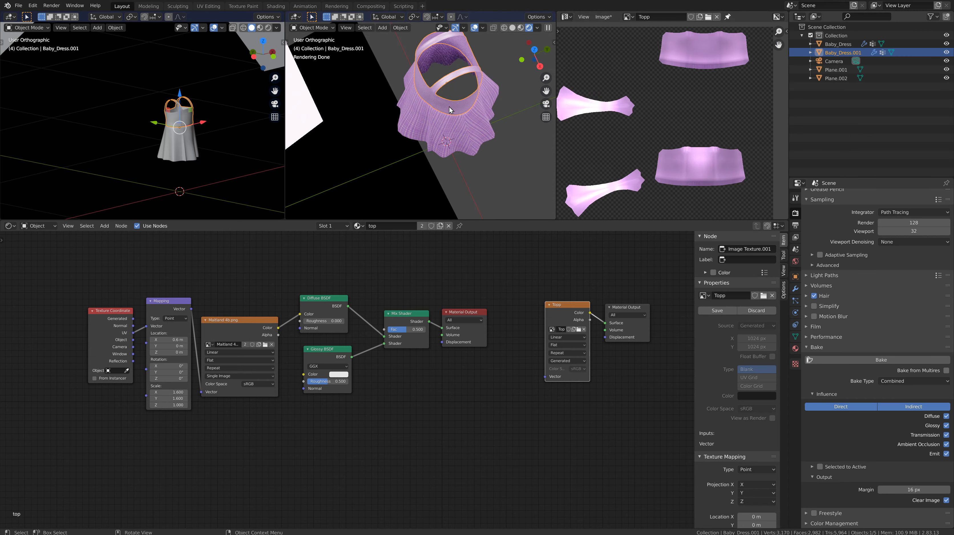
mouse_move(450, 107)
middle_down()
mouse_move(452, 97)
mouse_move(367, 62)
mouse_move(449, 68)
middle_up()
scroll(449, 68, up, 1)
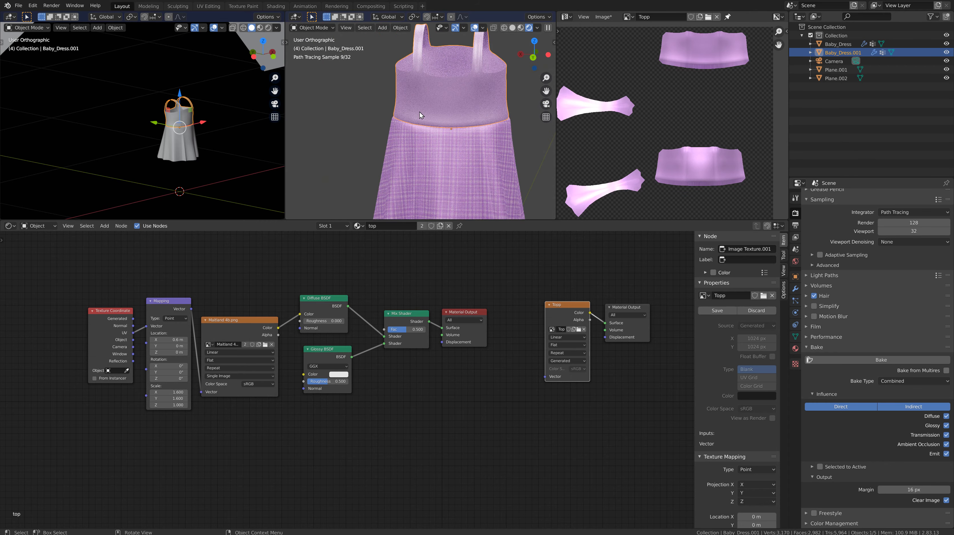
mouse_move(543, 120)
middle_down()
mouse_move(526, 124)
mouse_move(538, 119)
middle_up()
scroll(423, 109, up, 4)
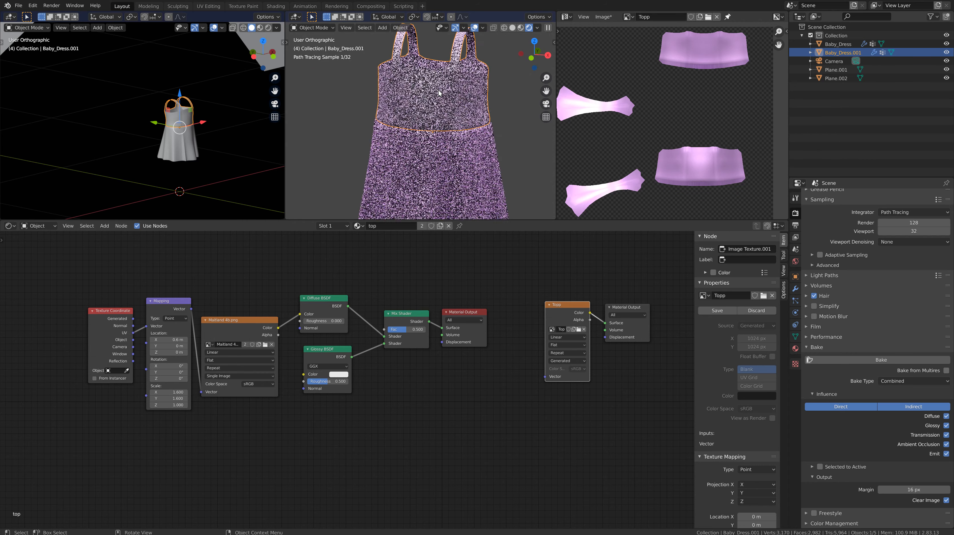
scroll(423, 109, up, 1)
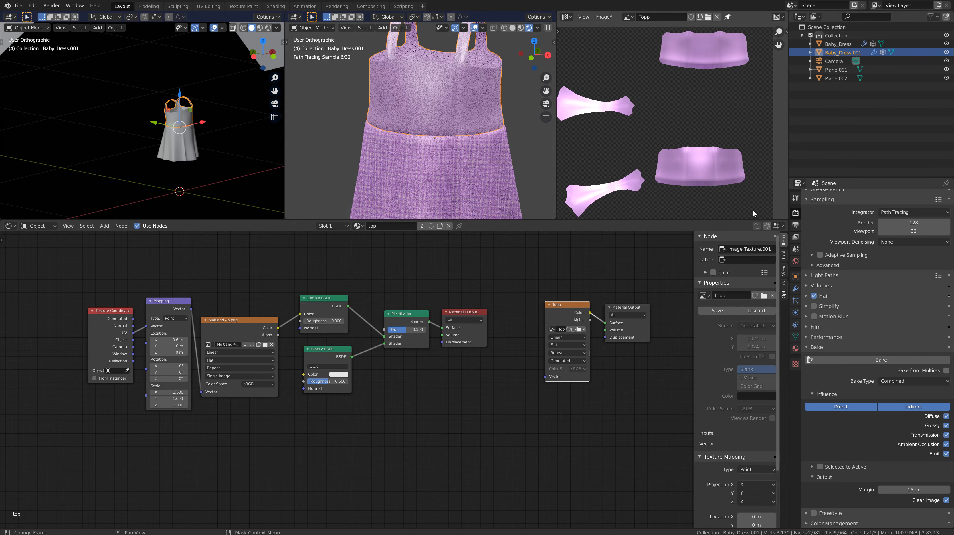
scroll(550, 153, down, 2)
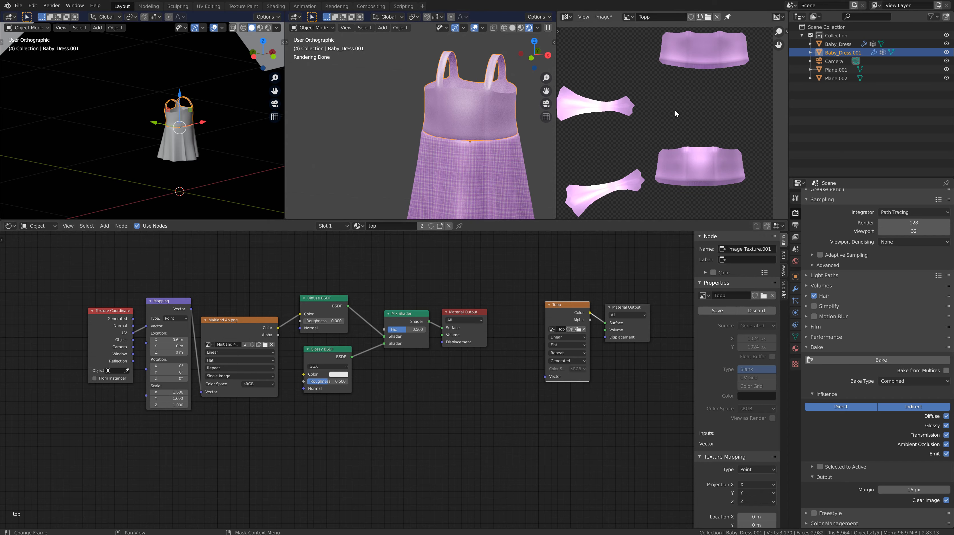
scroll(675, 110, down, 2)
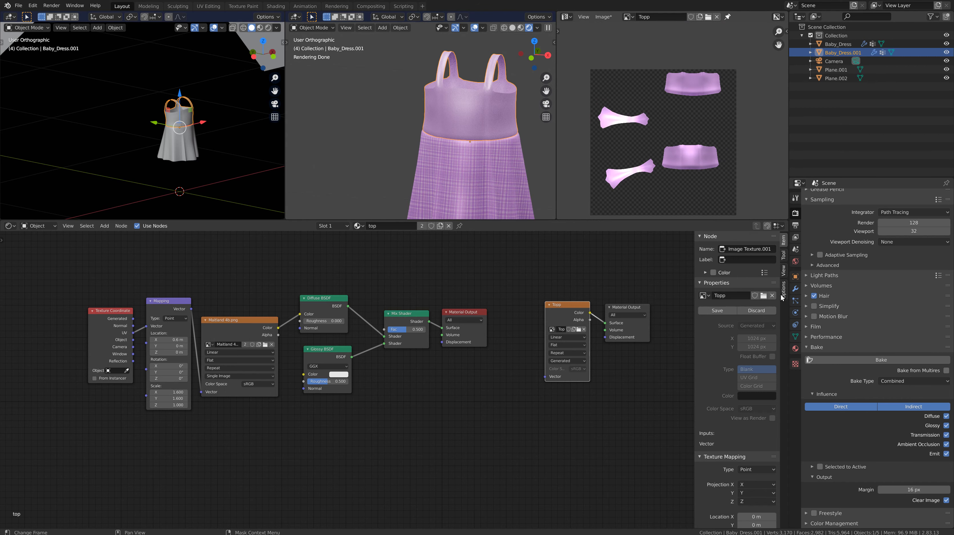
Set the bake type to Ambient Occlusion and bake the dress's top
click(903, 381)
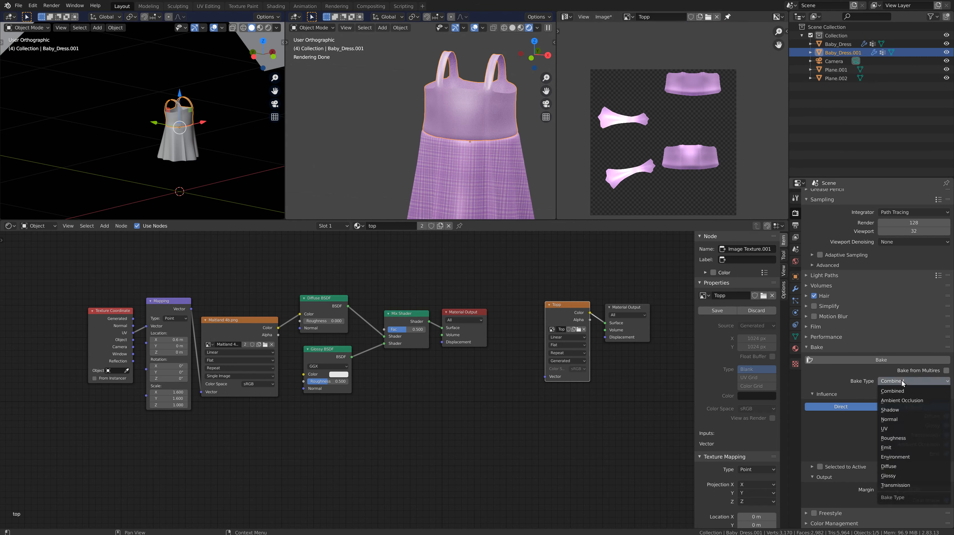
click(901, 400)
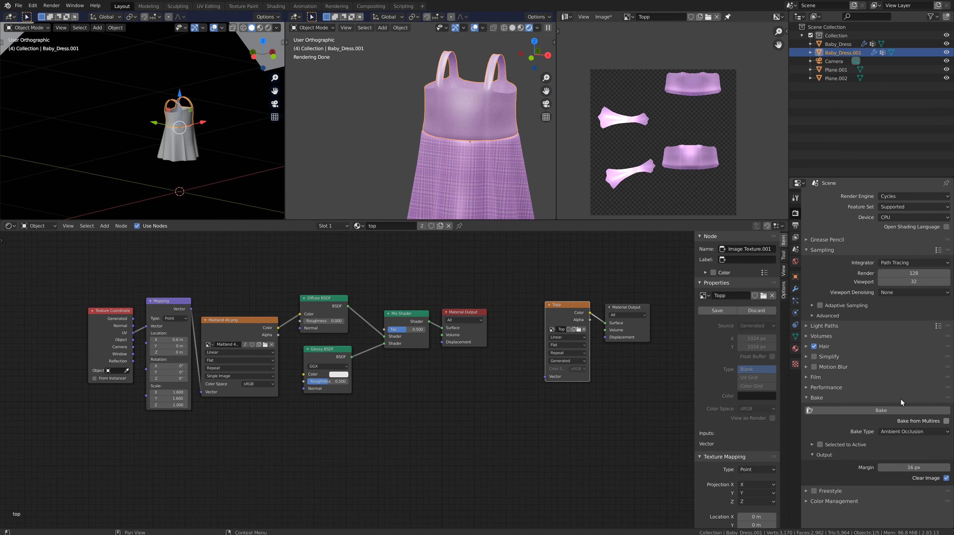
click(869, 410)
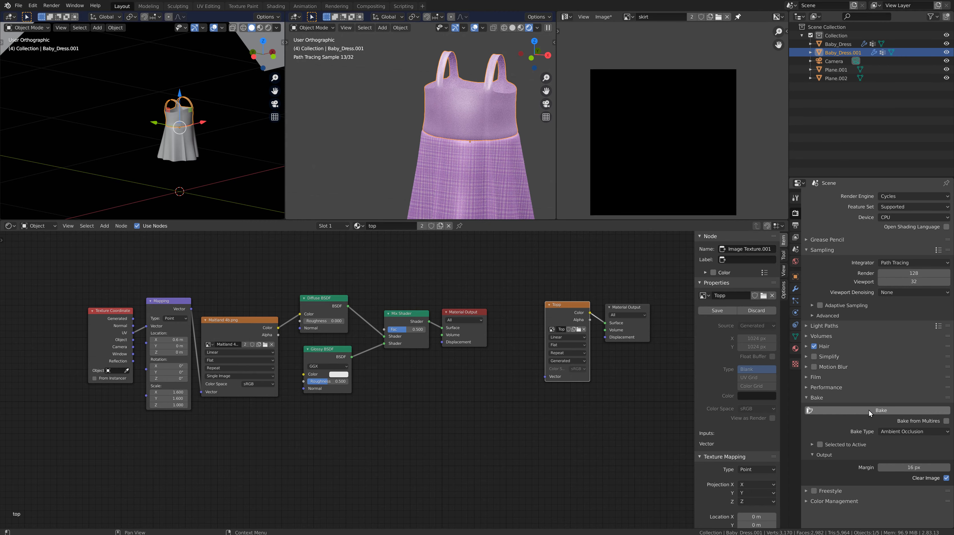
Bring the Topp image back into view to inspect the Ambient Occlusion bake
click(626, 17)
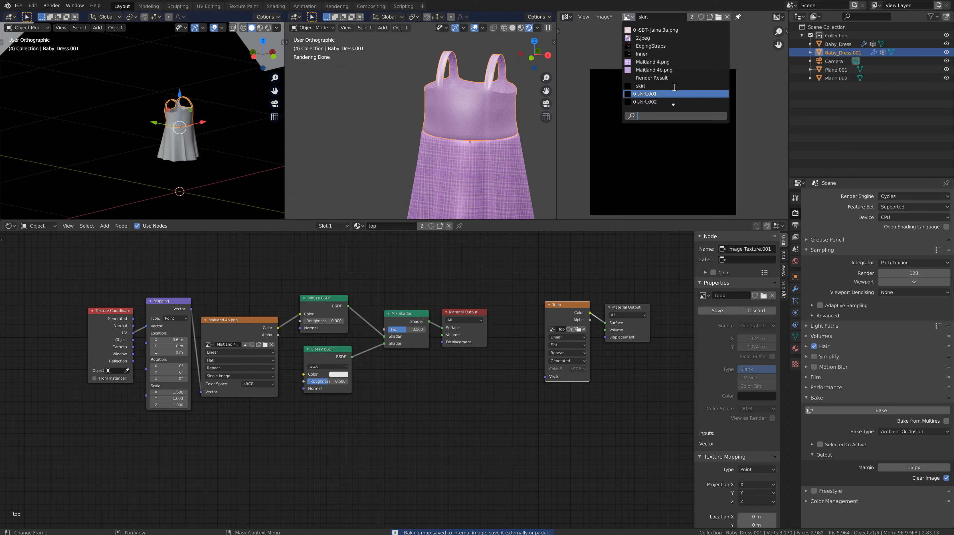
scroll(670, 94, down, 3)
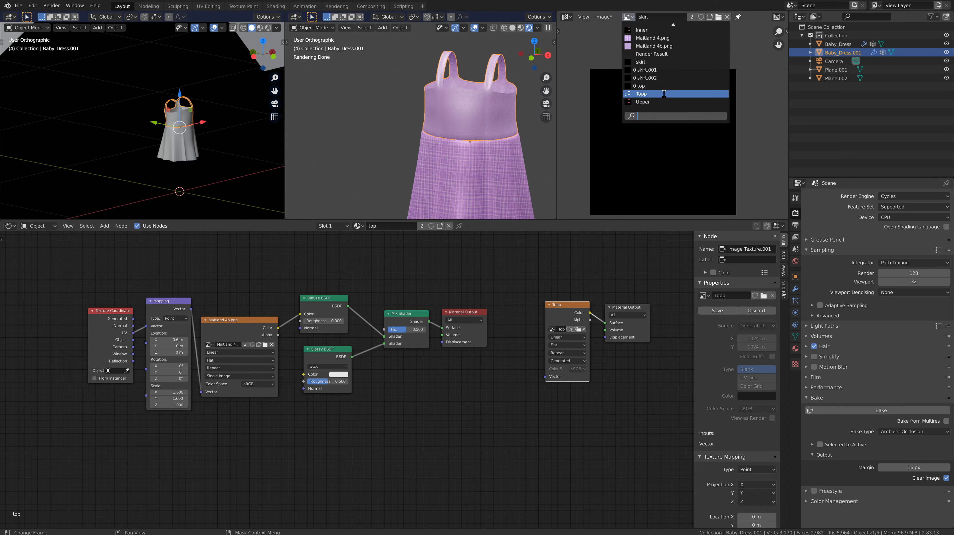
click(663, 94)
scroll(695, 93, up, 5)
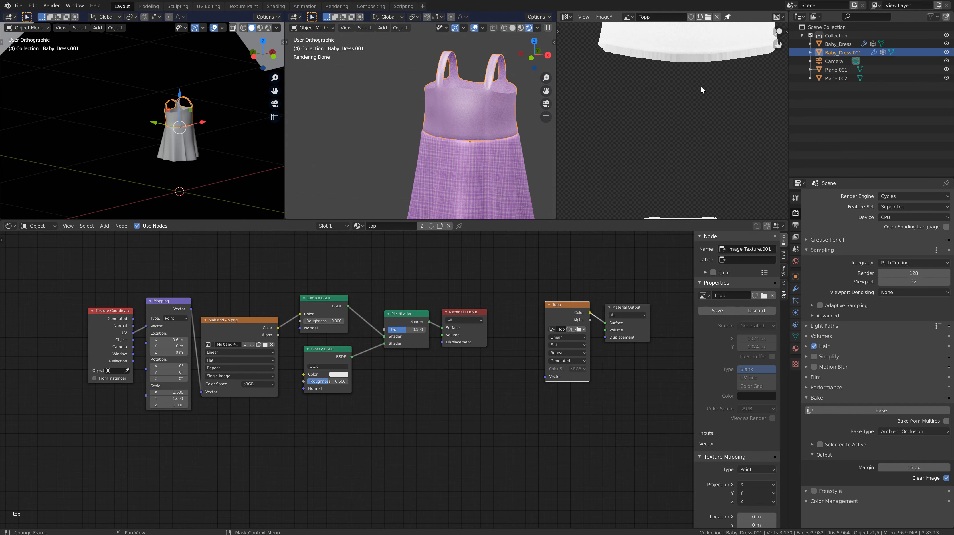
Examine the Ambient Occlusion bake of the bodice pieces up close, including the shading along their lower edges, and the overall layout
middle_drag(700, 86, 687, 195)
scroll(675, 168, up, 8)
scroll(669, 208, down, 4)
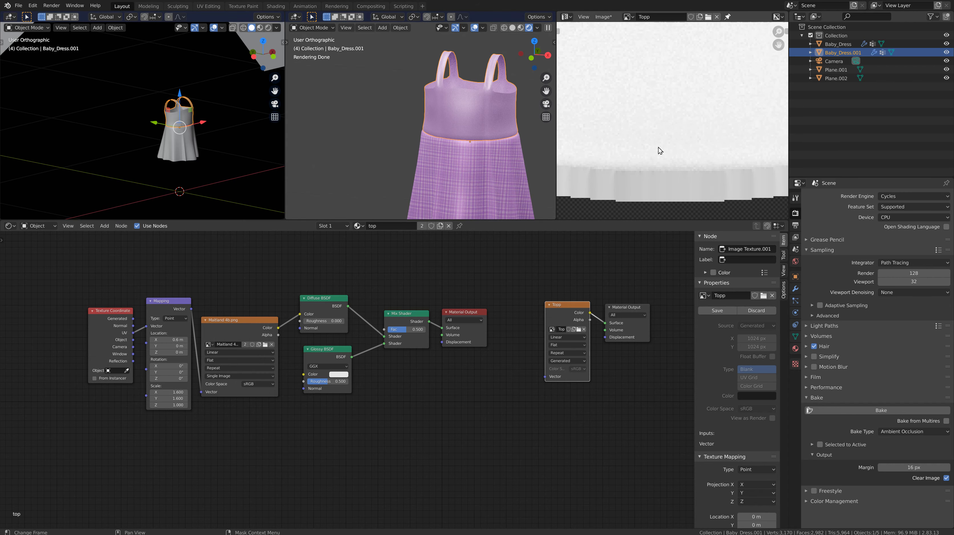
scroll(658, 148, down, 2)
mouse_move(647, 160)
middle_down()
mouse_move(660, 181)
mouse_move(717, 191)
middle_up()
scroll(641, 184, up, 5)
scroll(619, 176, up, 2)
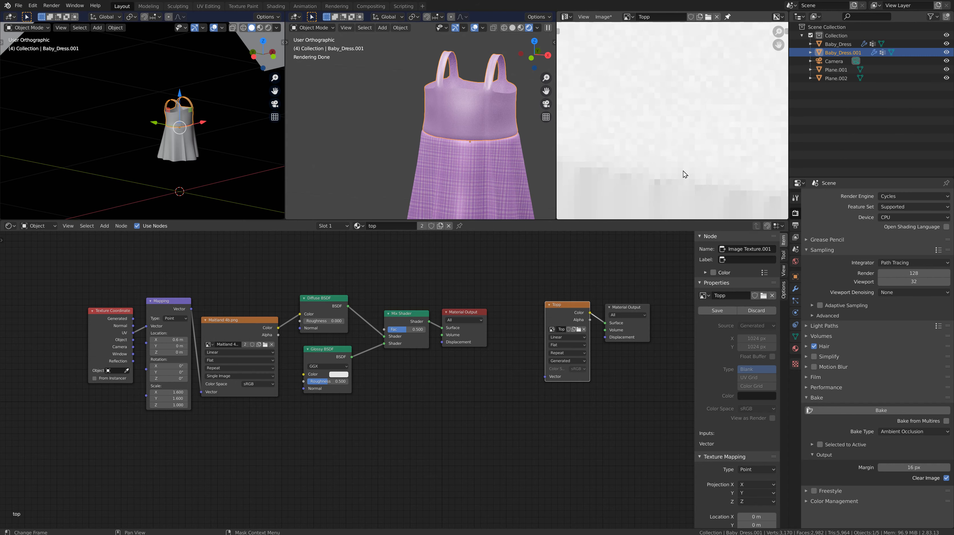
scroll(660, 167, down, 6)
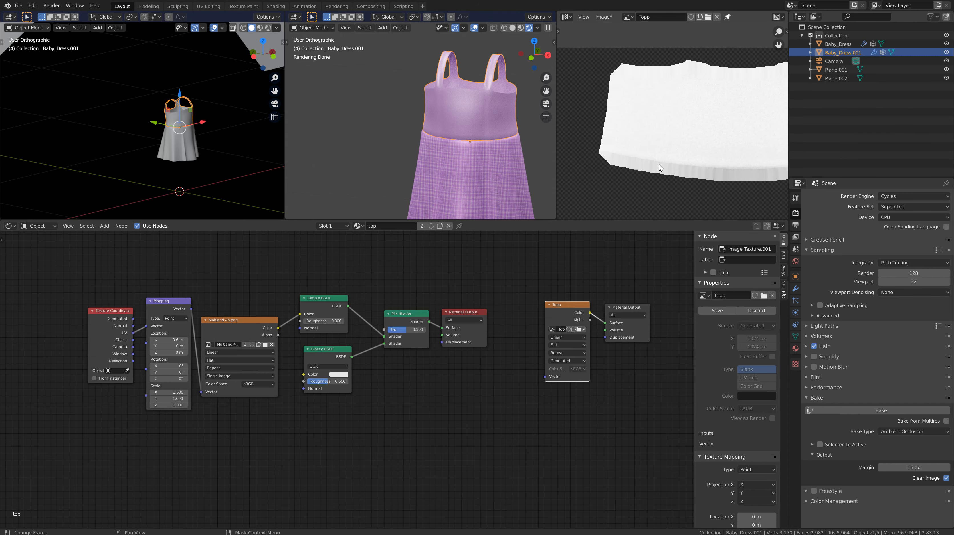
middle_drag(671, 179, 660, 67)
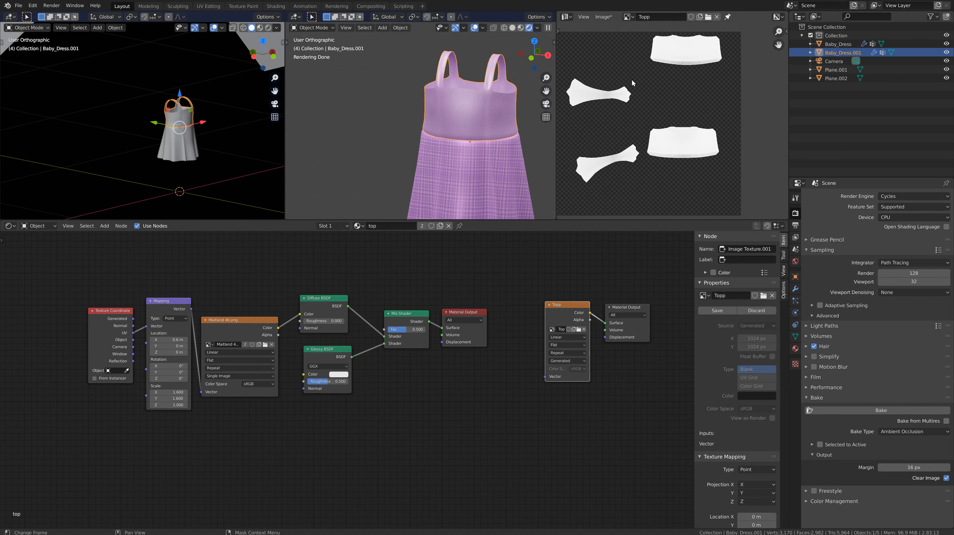
Select the light planes above the dress and examine their placement around it in both 3D views
scroll(197, 158, down, 4)
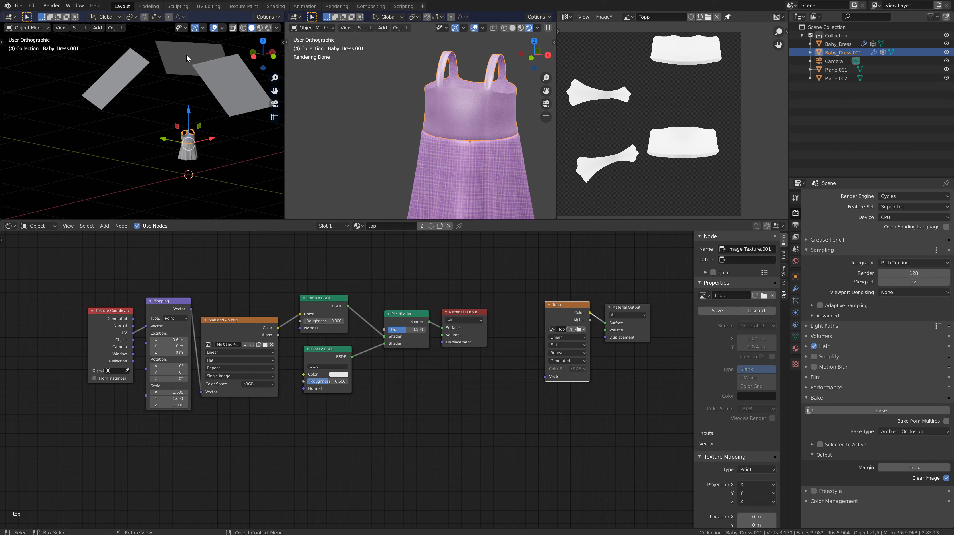
right_click(185, 50)
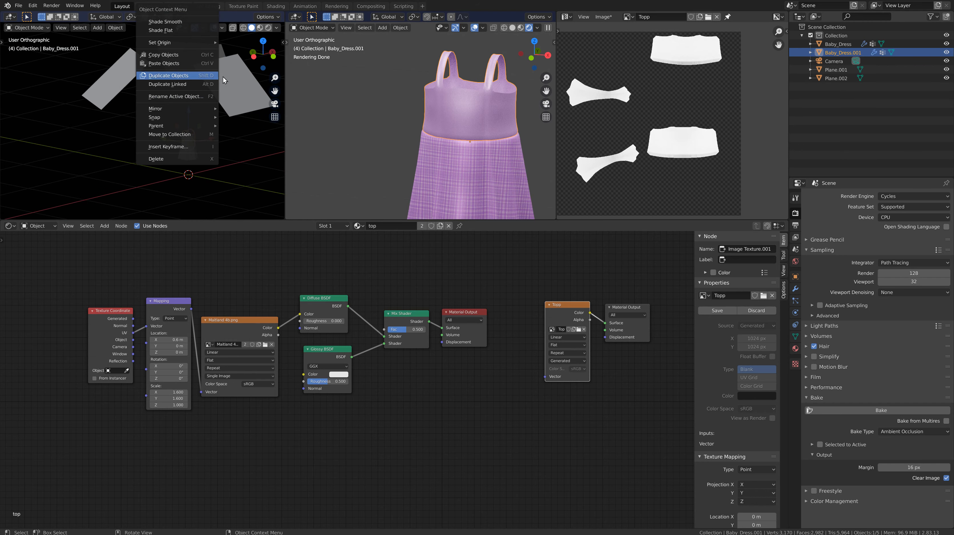
click(224, 92)
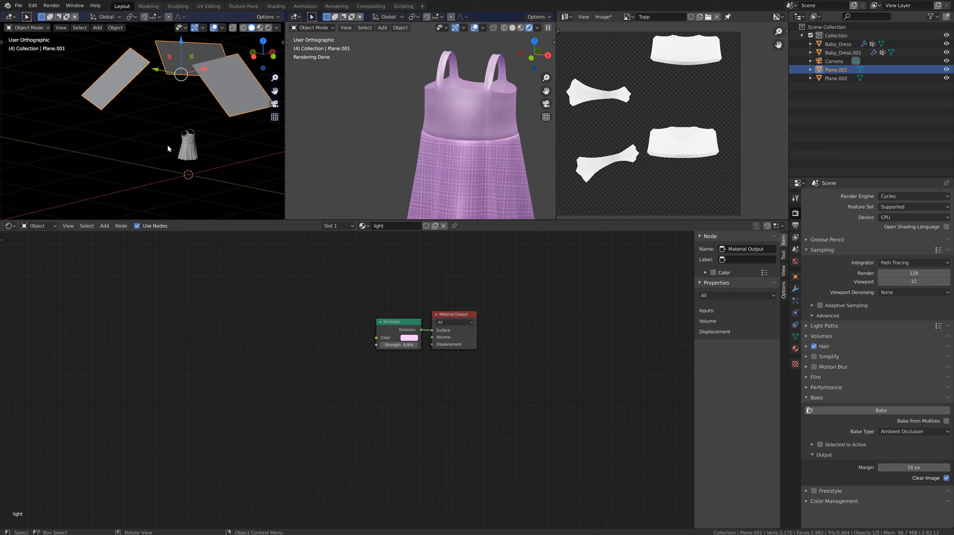
scroll(168, 144, up, 1)
scroll(165, 139, down, 2)
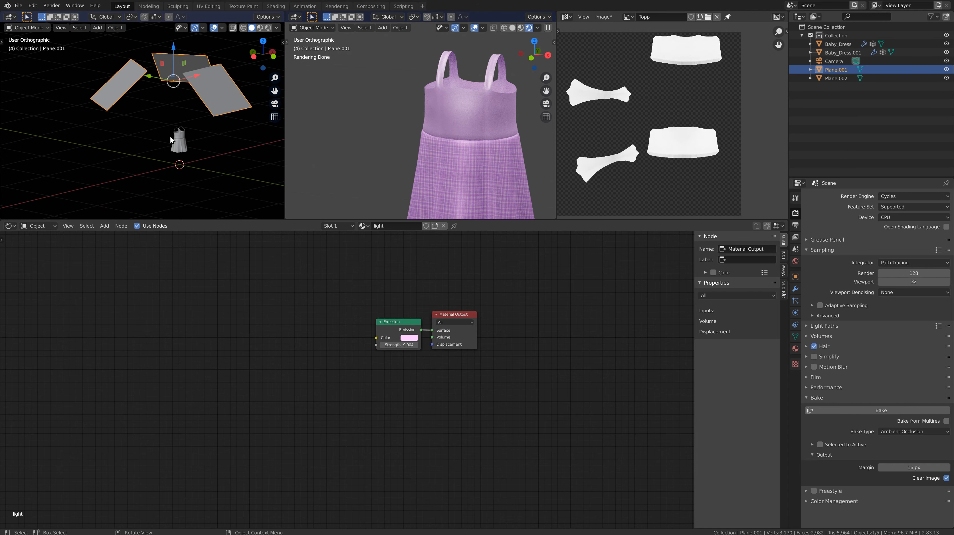
scroll(170, 136, up, 7)
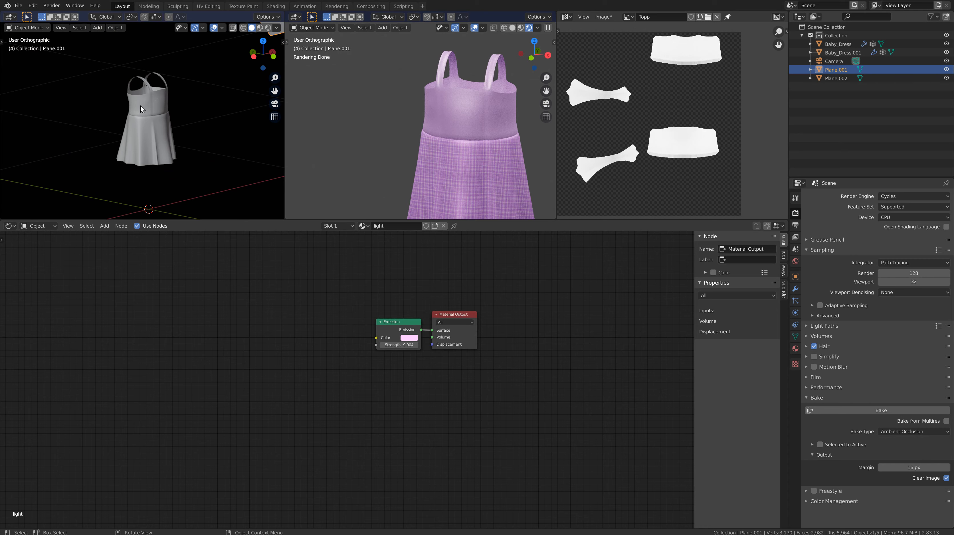
scroll(159, 103, down, 7)
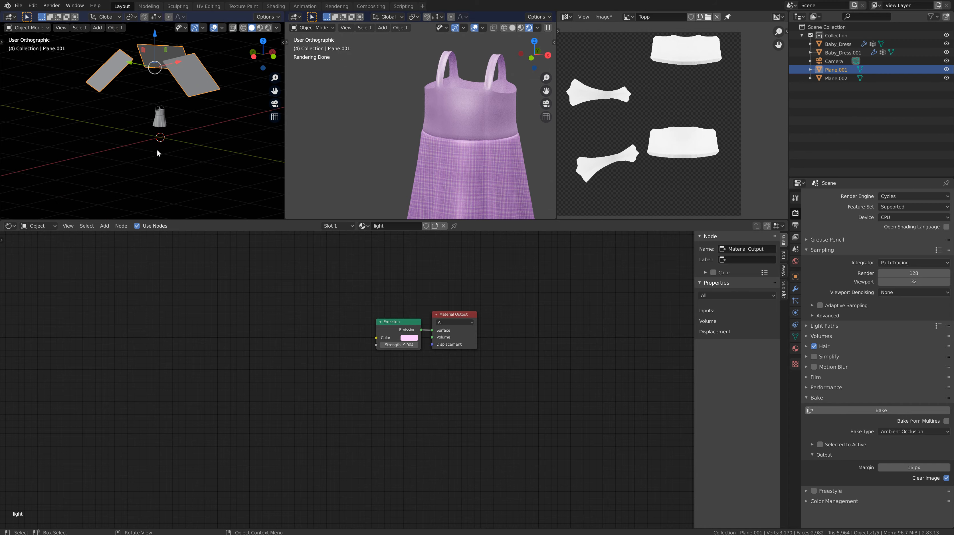
scroll(473, 197, down, 5)
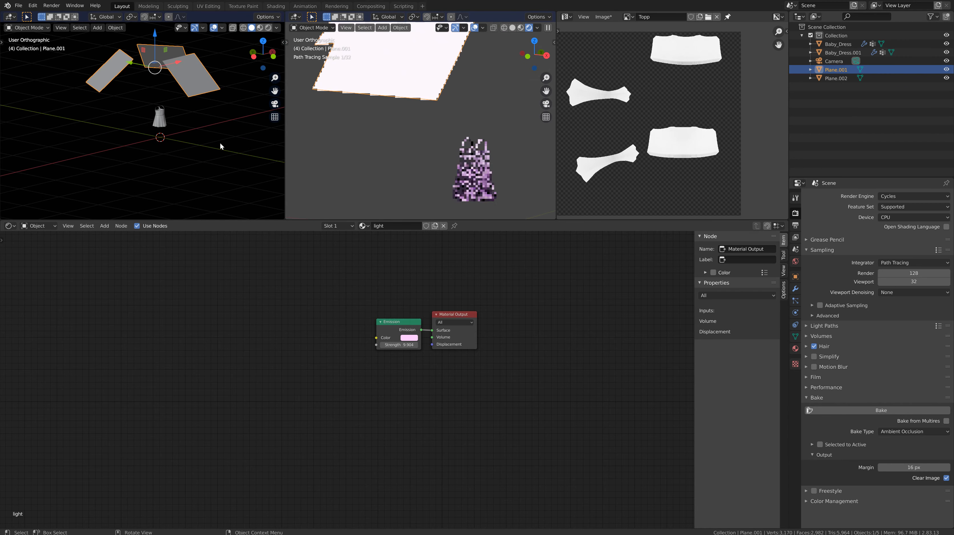
Display the skirt image in the image editor and bake the Ambient Occlusion of the dress's skirt
scroll(180, 135, up, 3)
scroll(180, 135, up, 3)
click(128, 87)
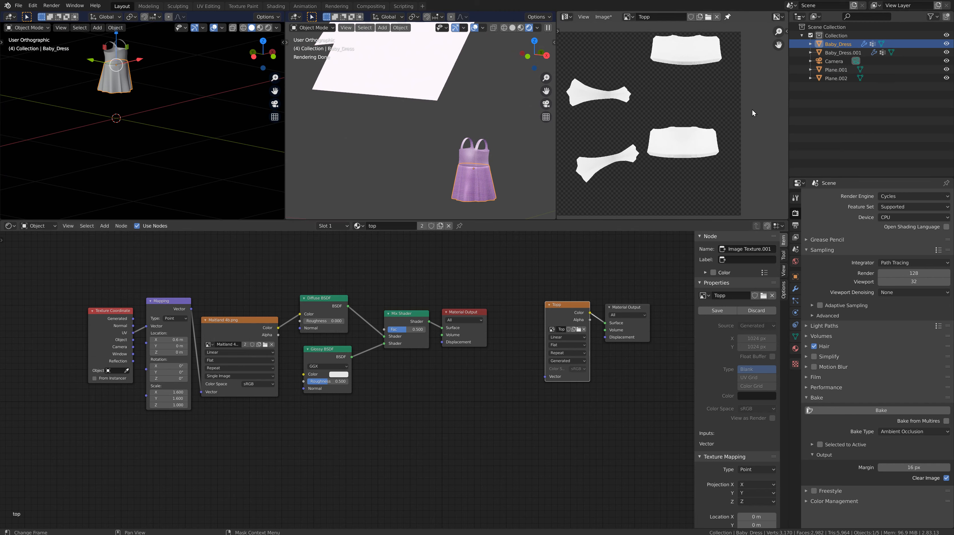
click(628, 16)
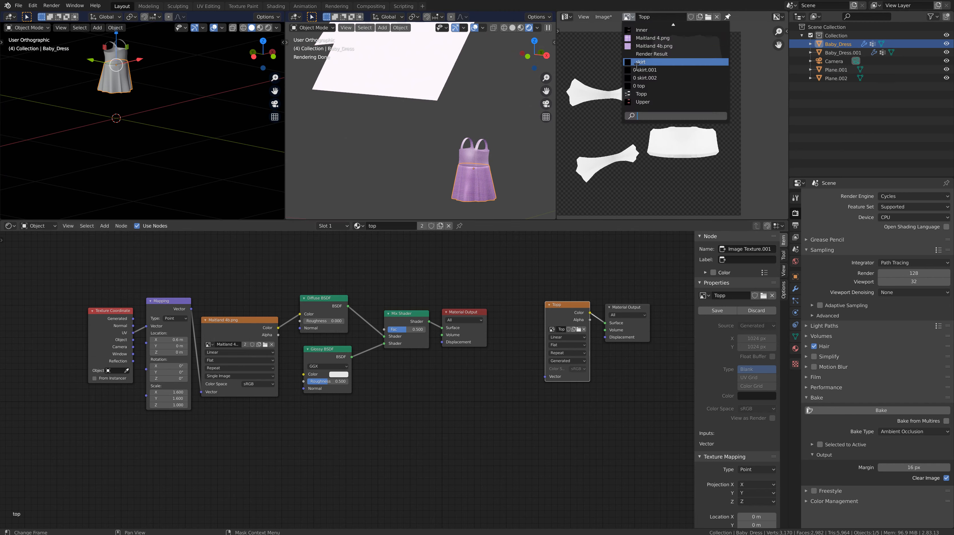
click(662, 62)
scroll(614, 125, down, 5)
scroll(616, 127, up, 4)
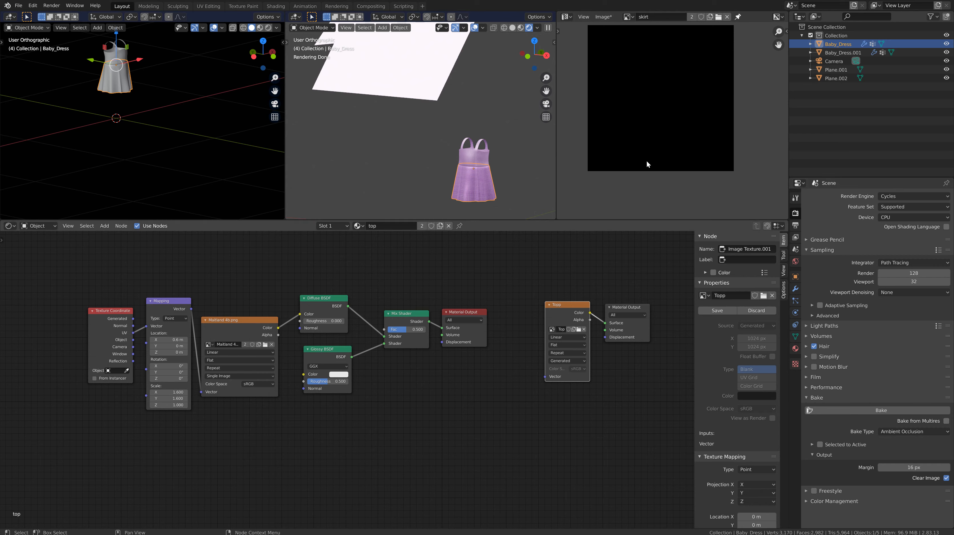
click(882, 410)
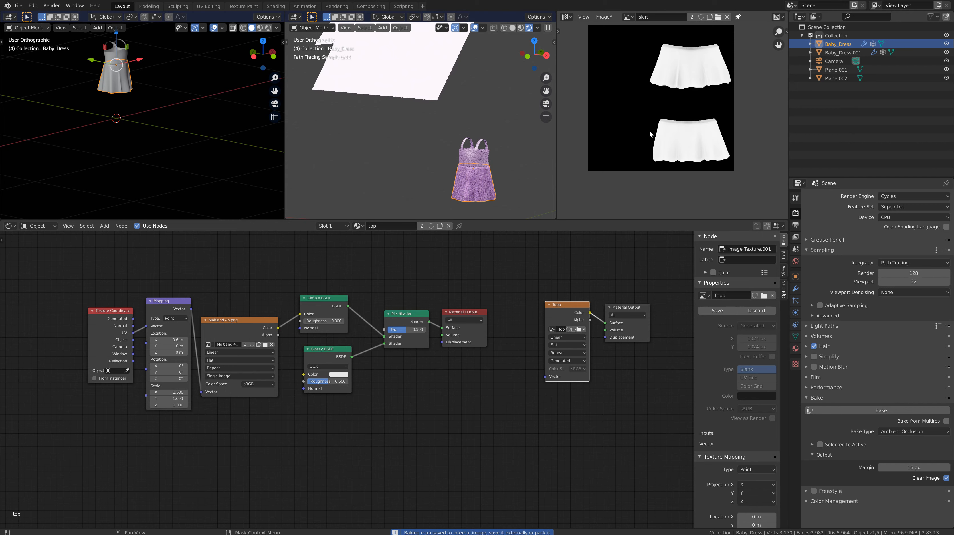
Examine the Ambient Occlusion bake of the skirt pieces up close, including the fold shading and the hem
scroll(712, 98, up, 2)
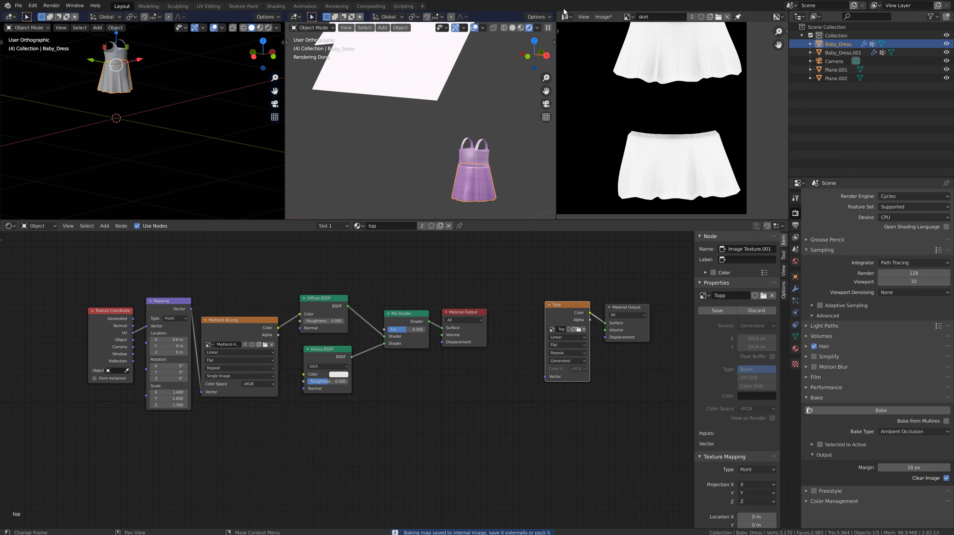
click(603, 16)
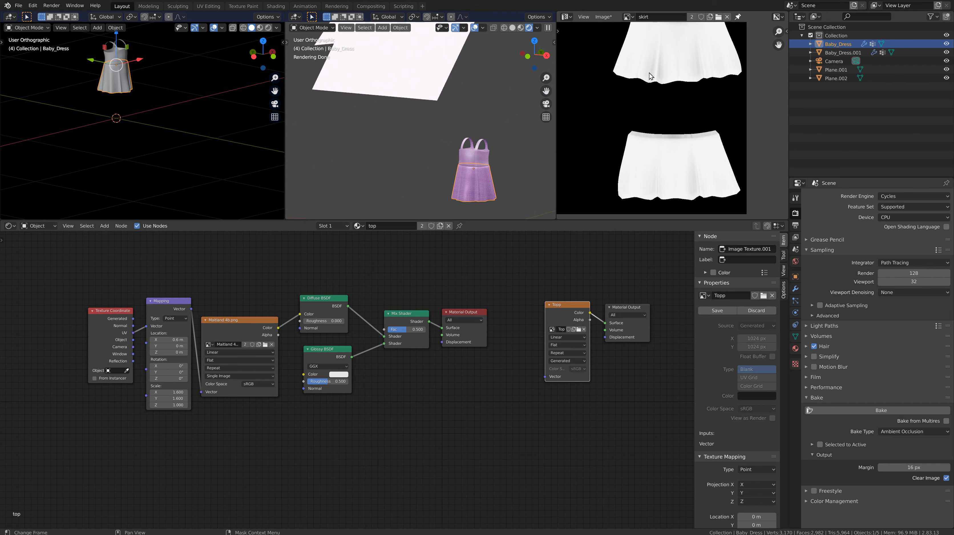
scroll(668, 83, up, 1)
middle_drag(668, 82, 618, 168)
scroll(656, 148, up, 3)
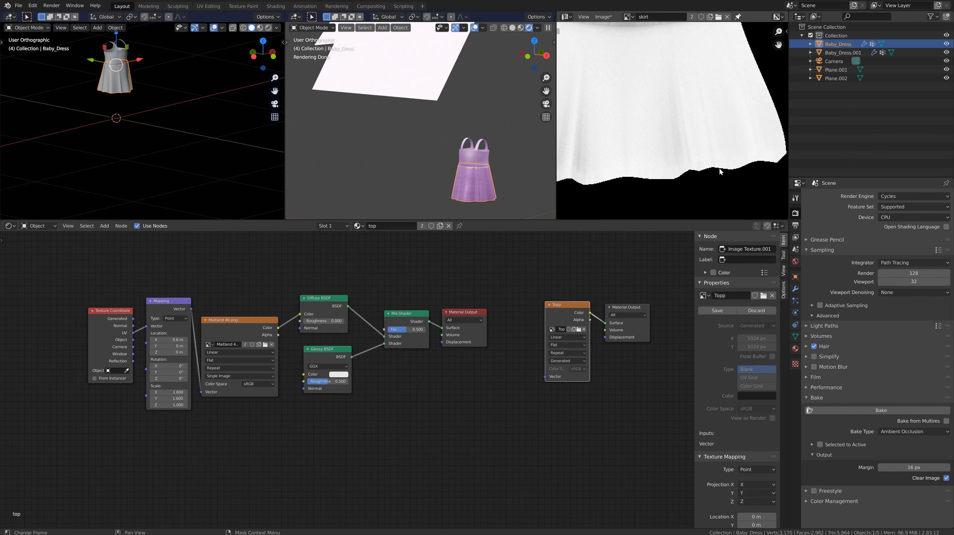